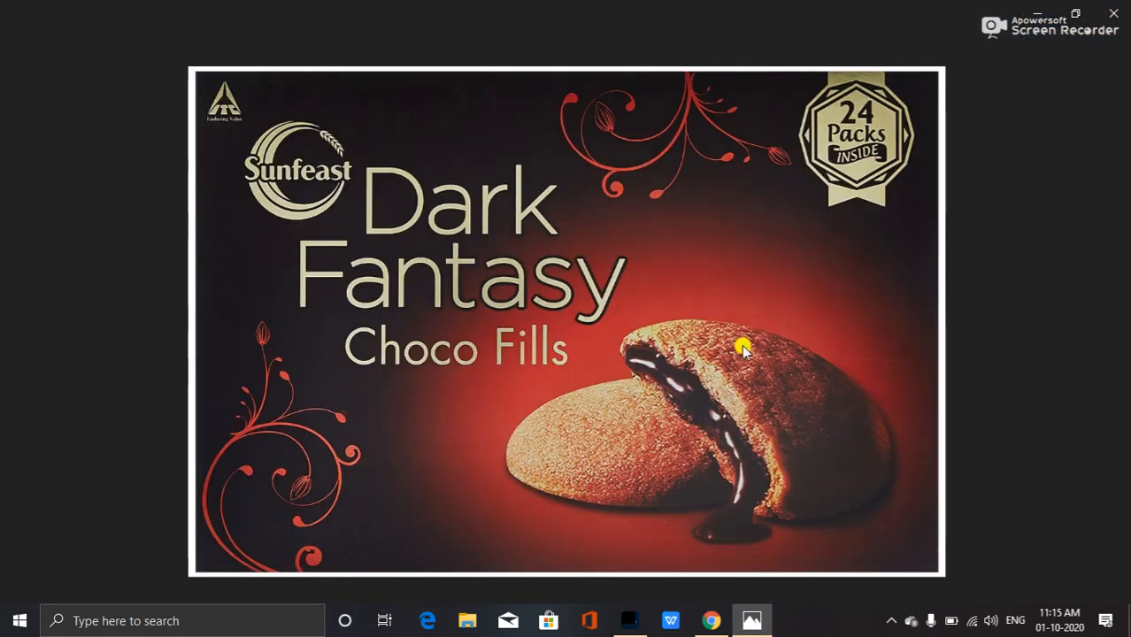
# Open the browser and search Google for mockup templates.
pyautogui.click(1114, 19)
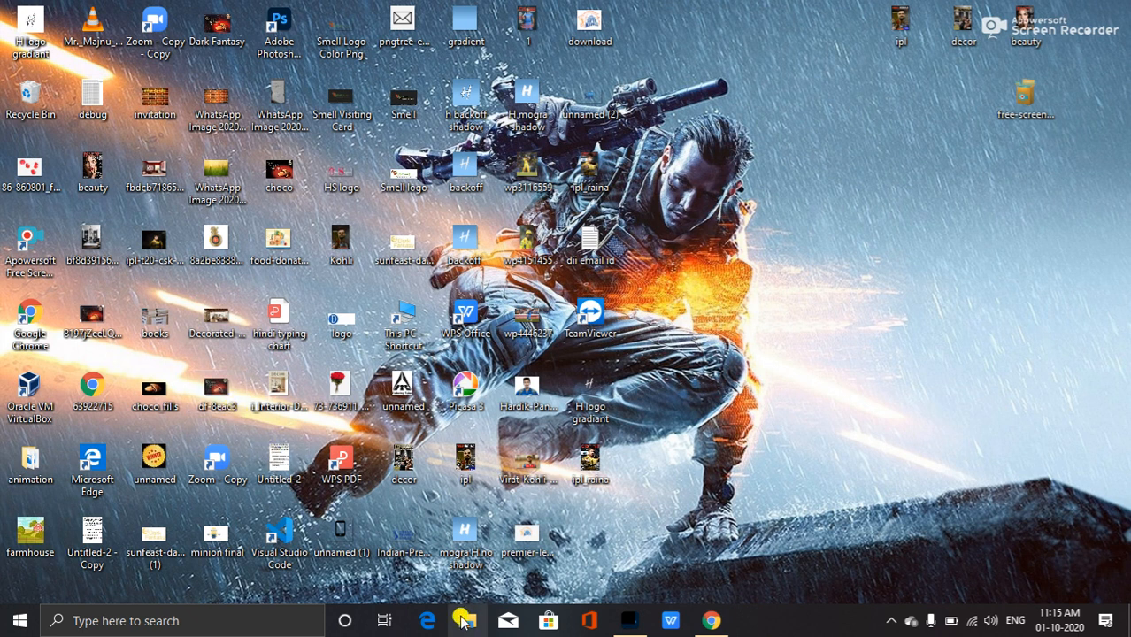
pyautogui.click(711, 618)
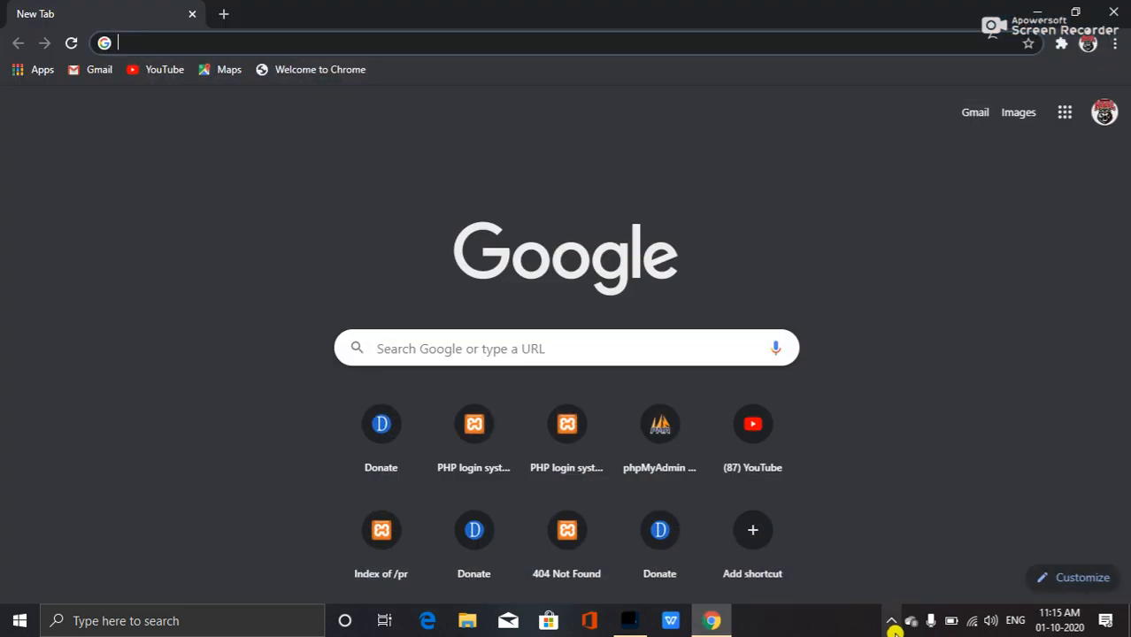
pyautogui.click(580, 348)
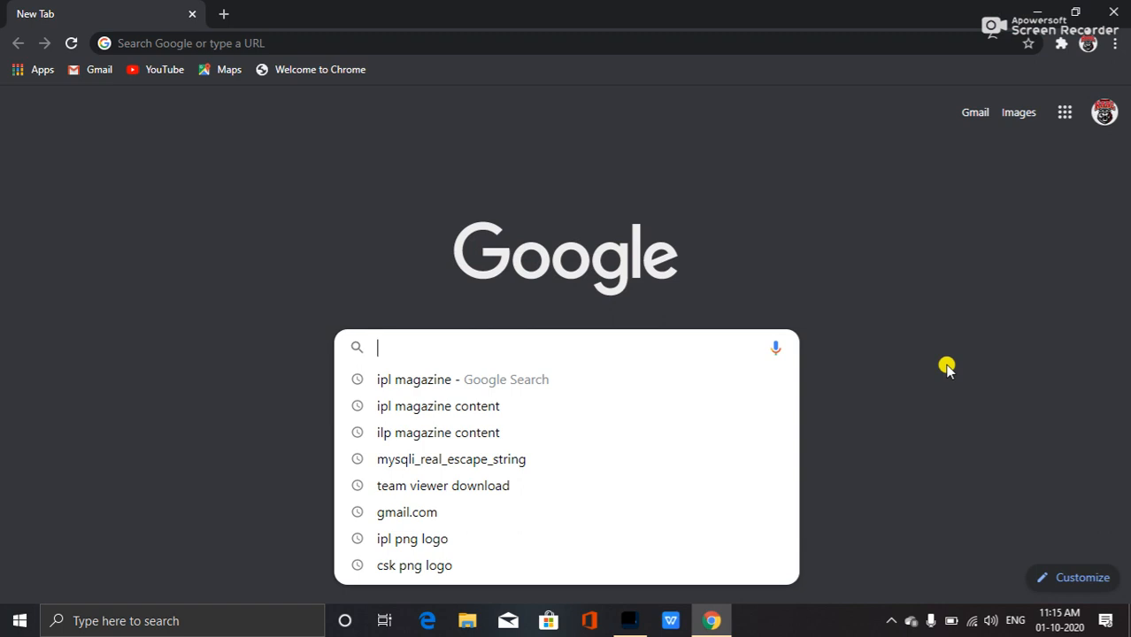
pyautogui.write('mockup')
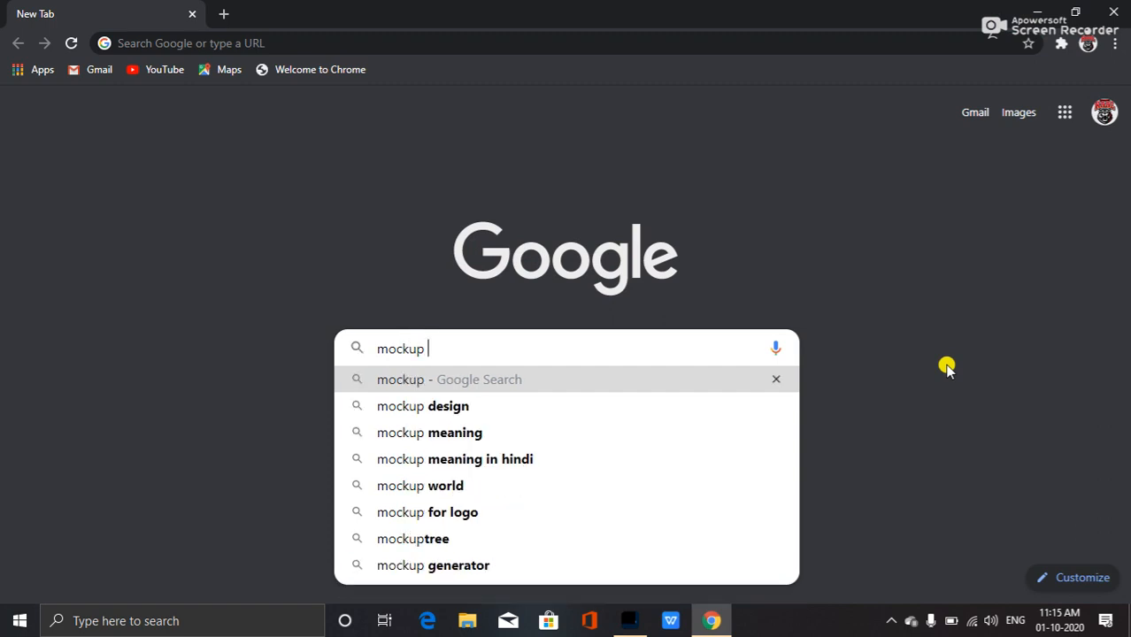
pyautogui.write(' te')
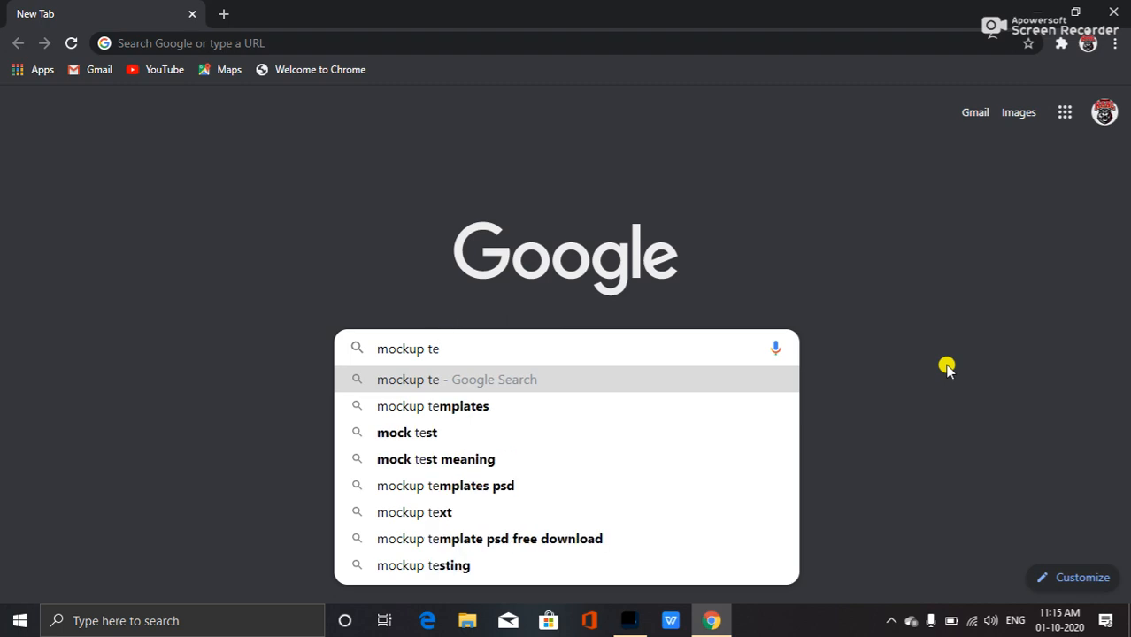
pyautogui.press('Down')
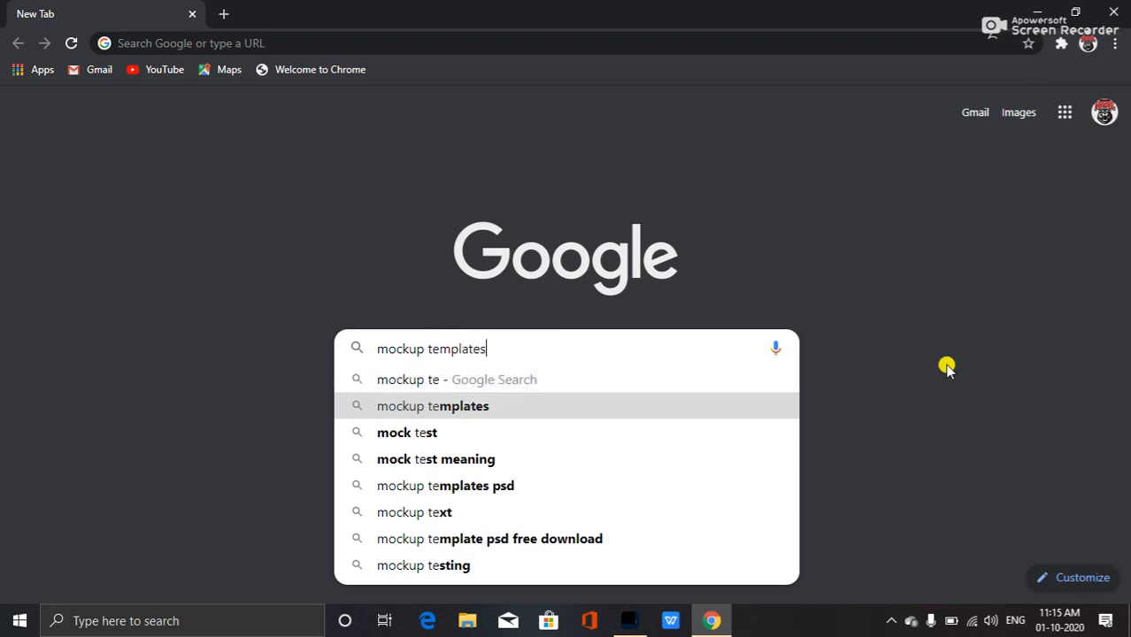
pyautogui.press('Return')
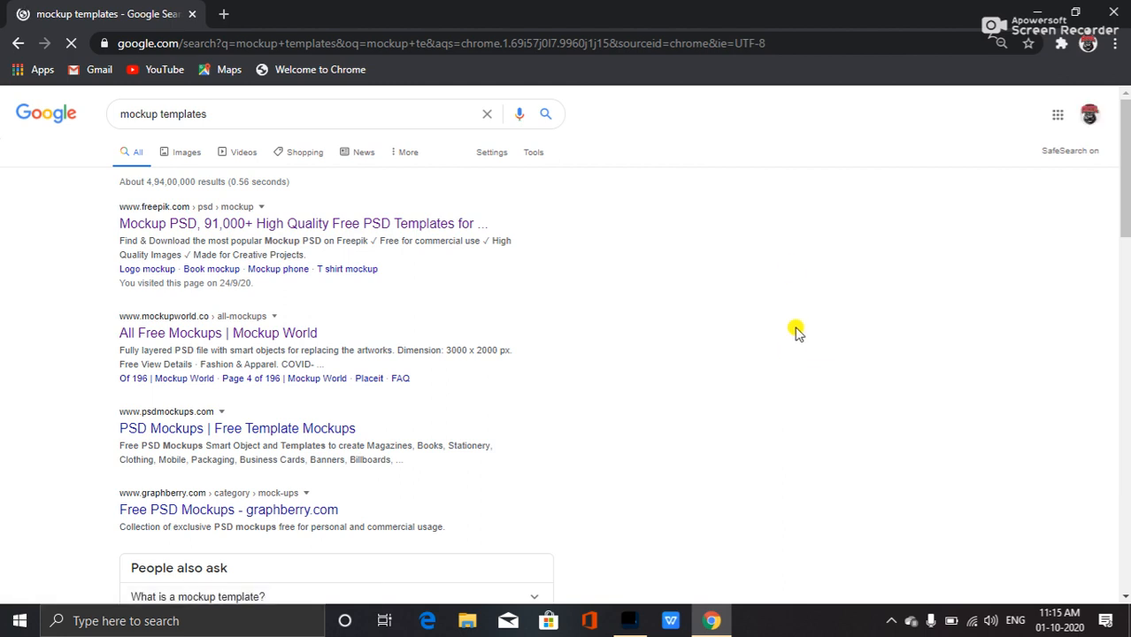
# Open the Freepik mockup result and the Google Images results for mockup templates in new tabs.
pyautogui.middleClick(204, 227)
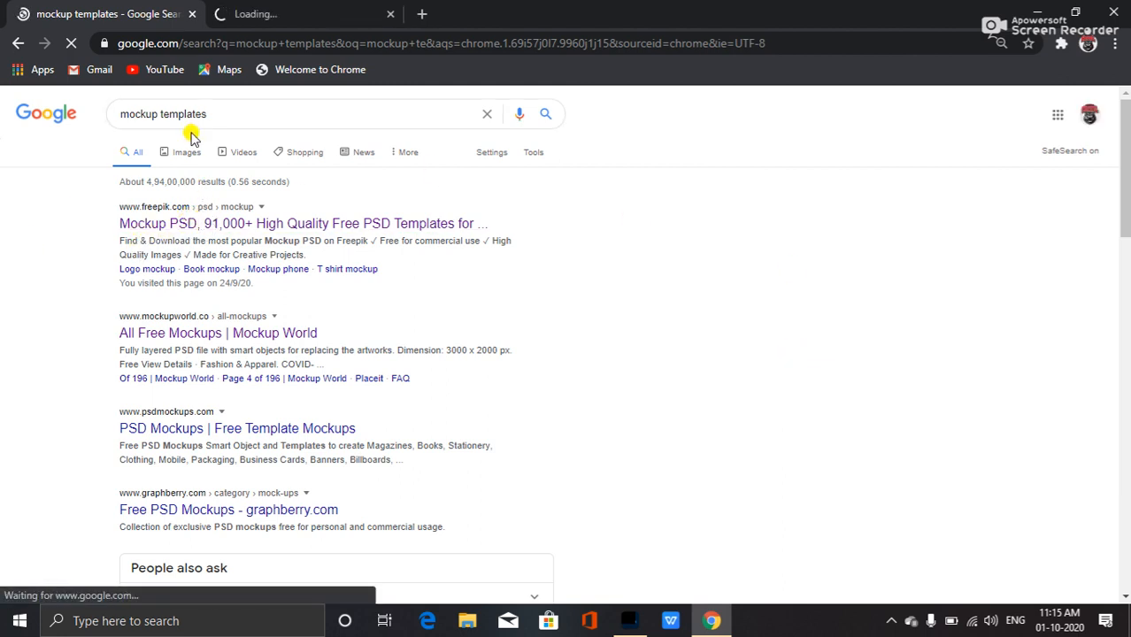
pyautogui.middleClick(181, 152)
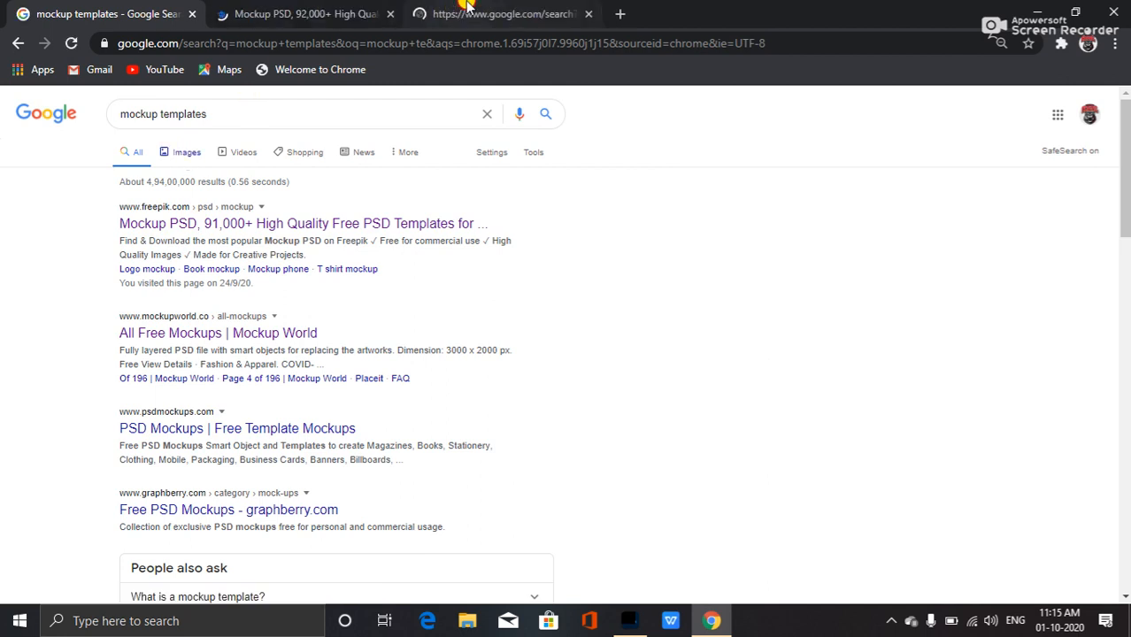
pyautogui.click(531, 13)
pyautogui.click(306, 12)
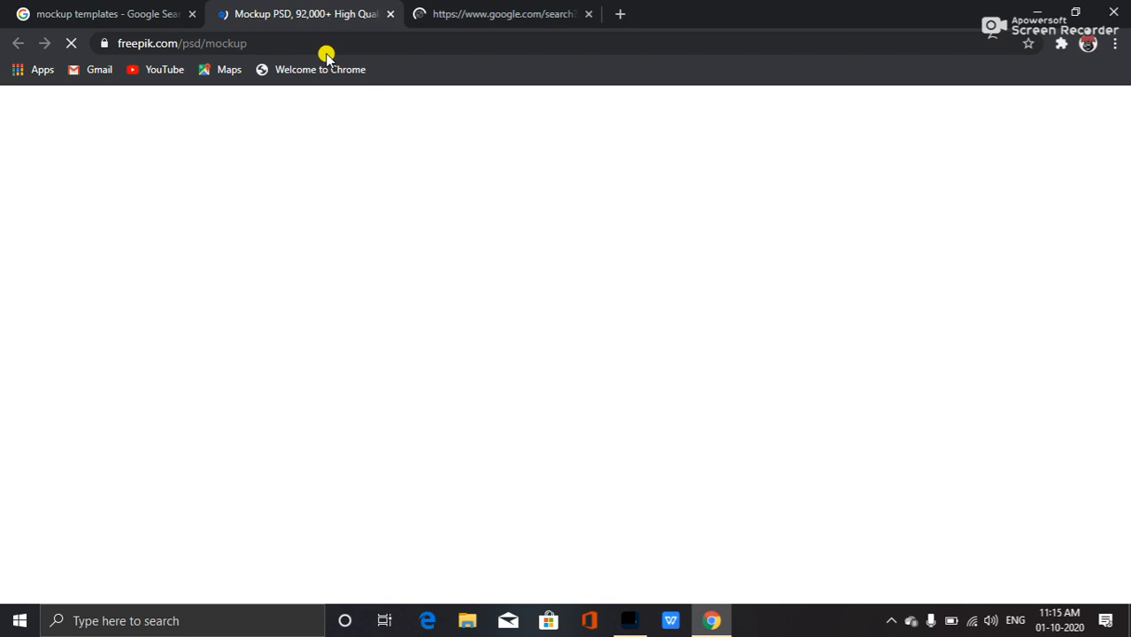
pyautogui.click(506, 7)
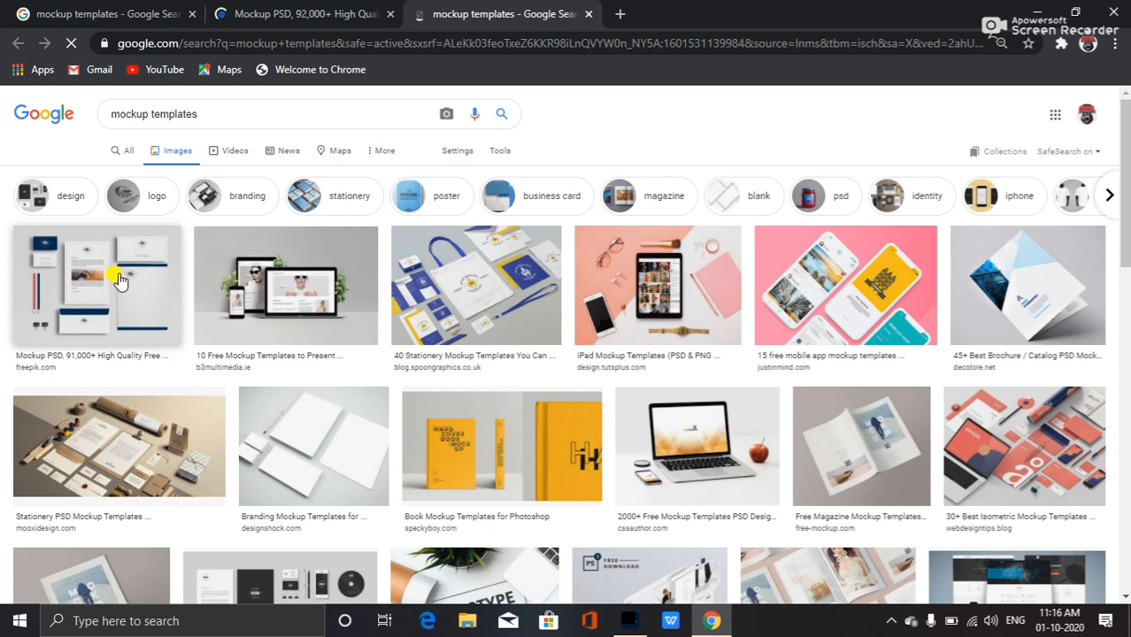
# Open several mockup image results in new tabs and browse the Freepik Mockup PSD page.
pyautogui.middleClick(80, 279)
pyautogui.middleClick(149, 286)
pyautogui.middleClick(99, 361)
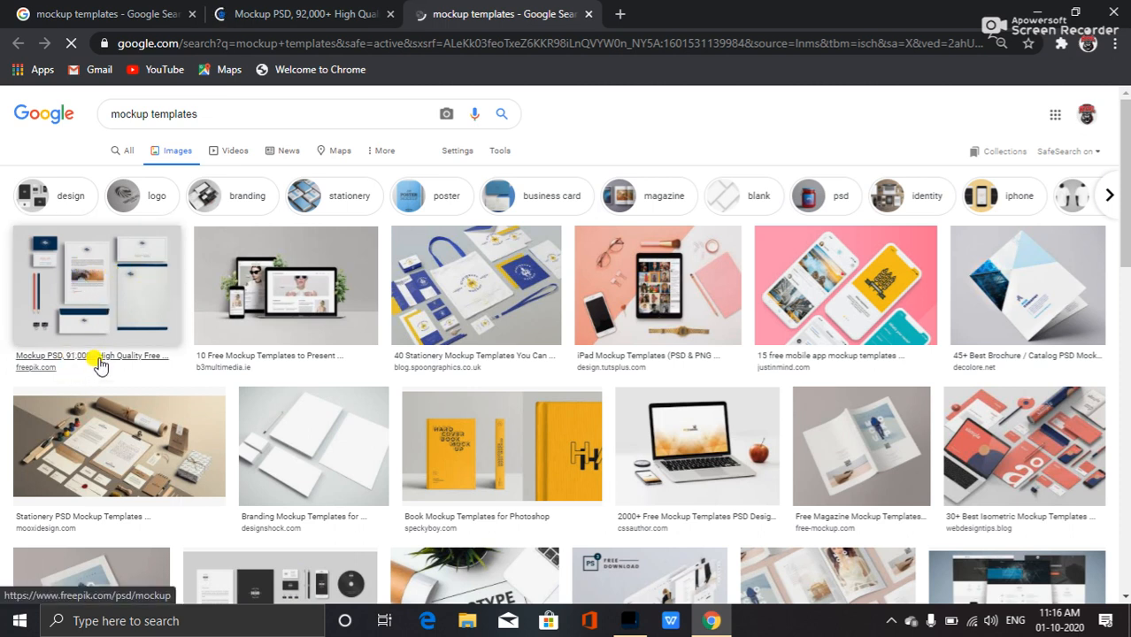
pyautogui.click(634, 13)
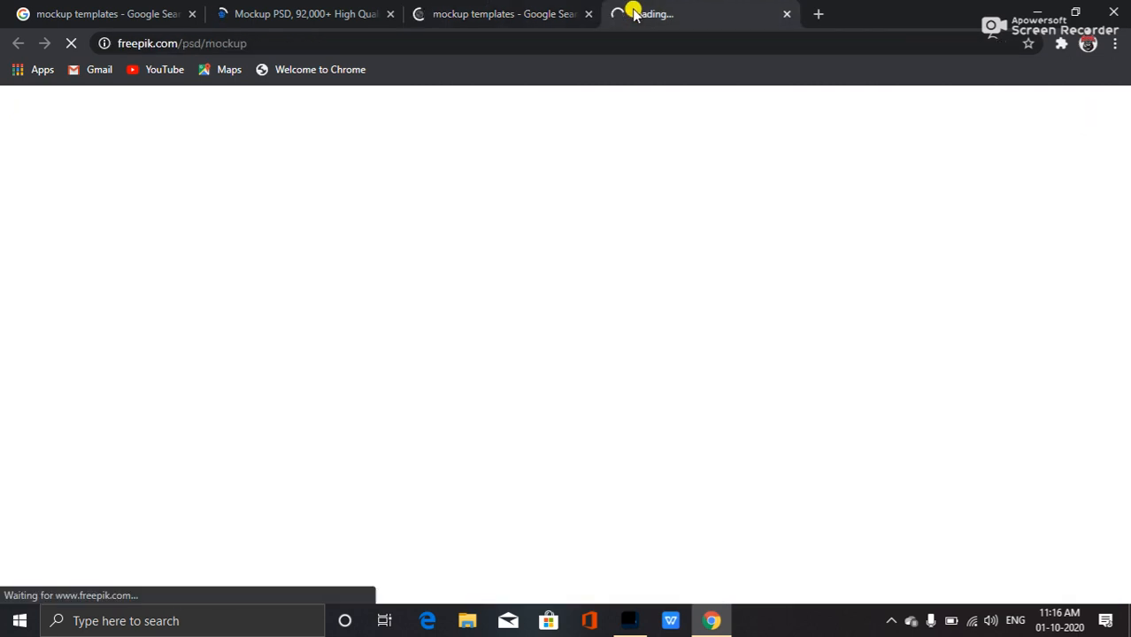
pyautogui.click(509, 11)
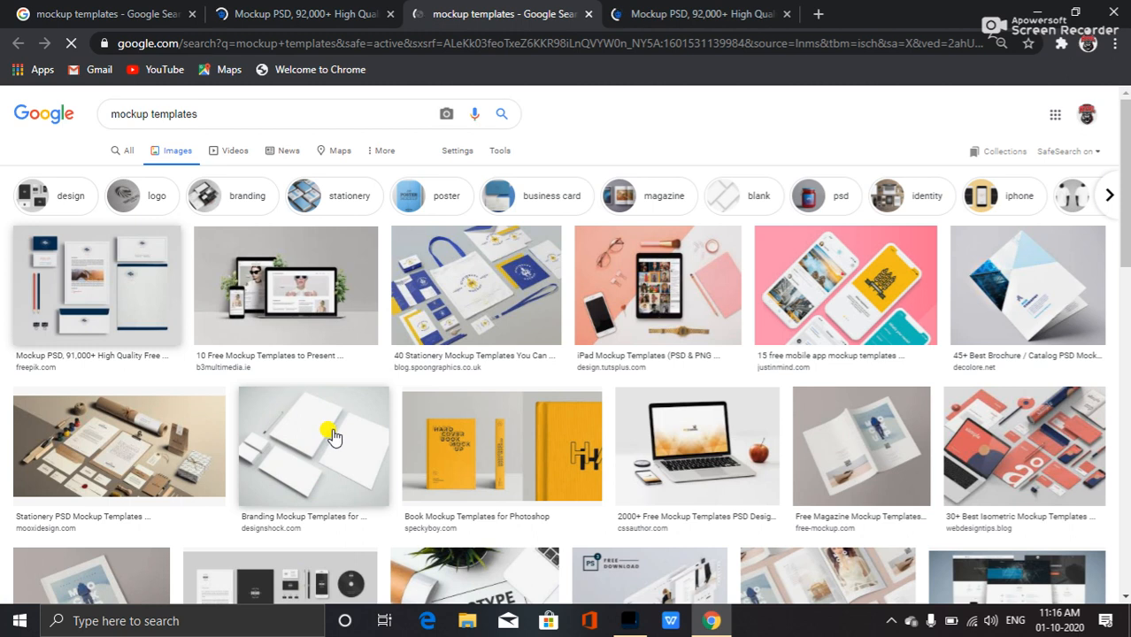
pyautogui.click(697, 12)
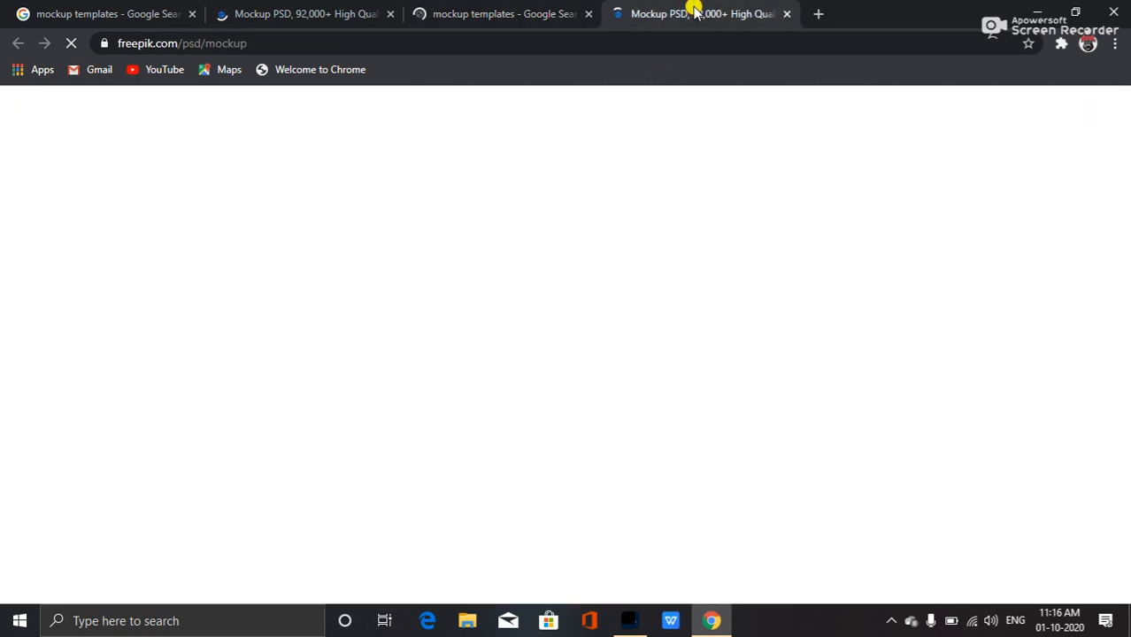
pyautogui.scroll(-3, 290, 352)
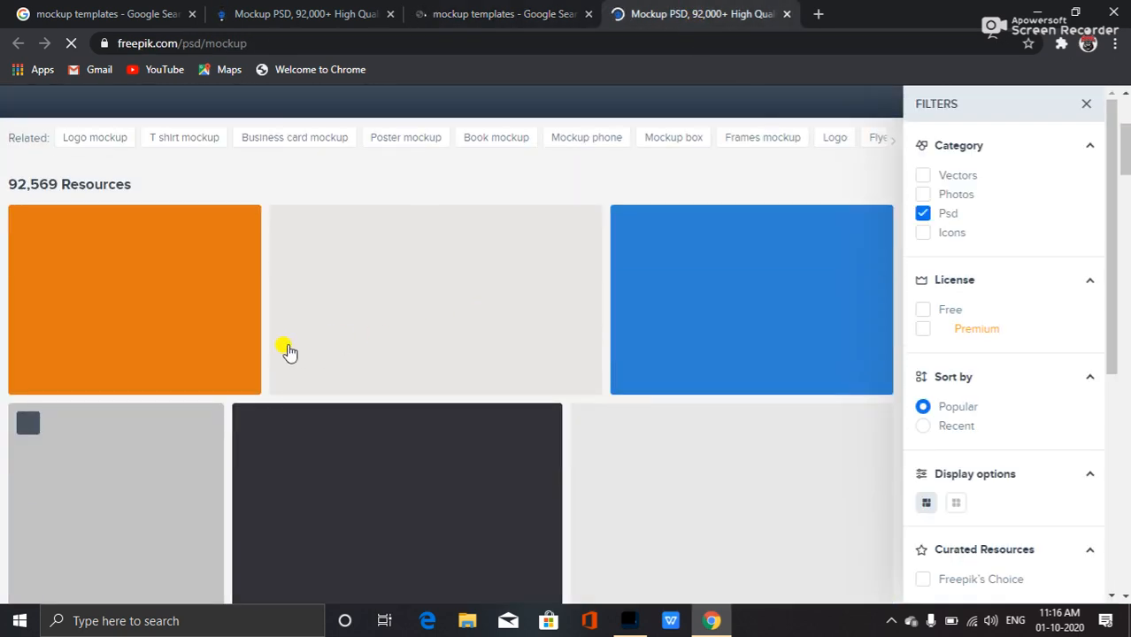
pyautogui.scroll(3, 403, 255)
pyautogui.click(490, 12)
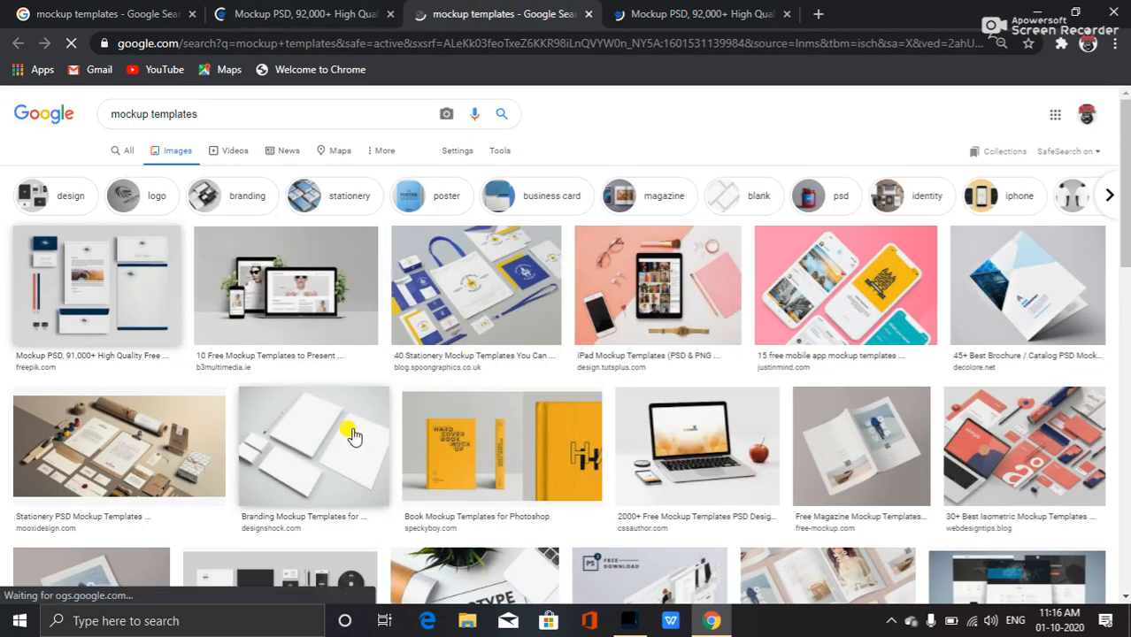
# Preview the Freepik stationery mockup image and its related images in the Google Images results.
pyautogui.click(124, 308)
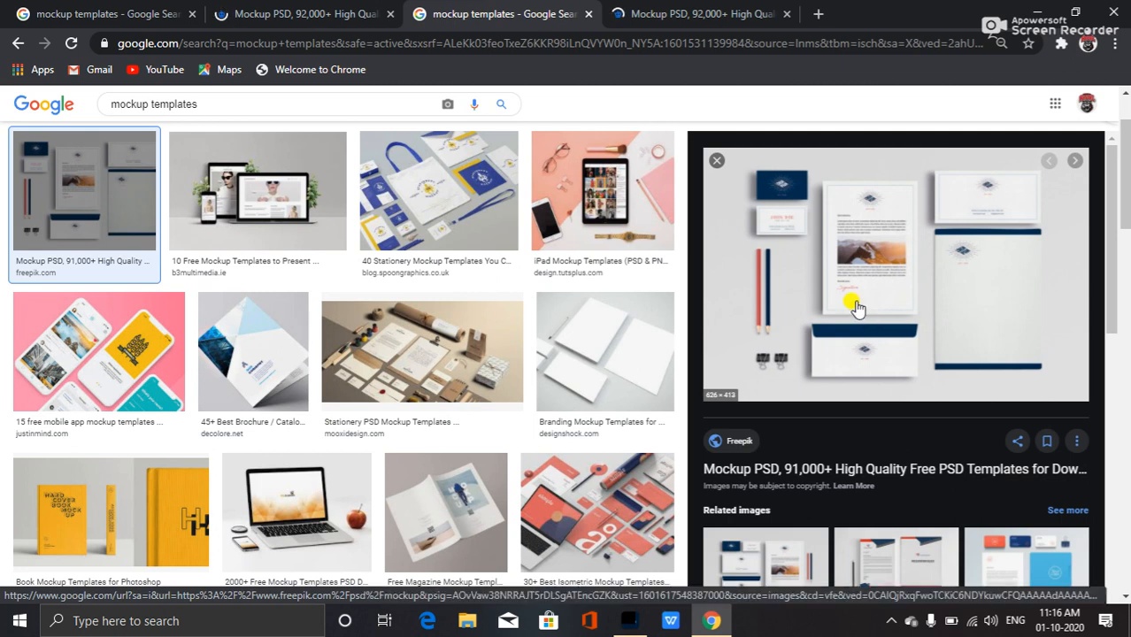
pyautogui.scroll(-1, 862, 327)
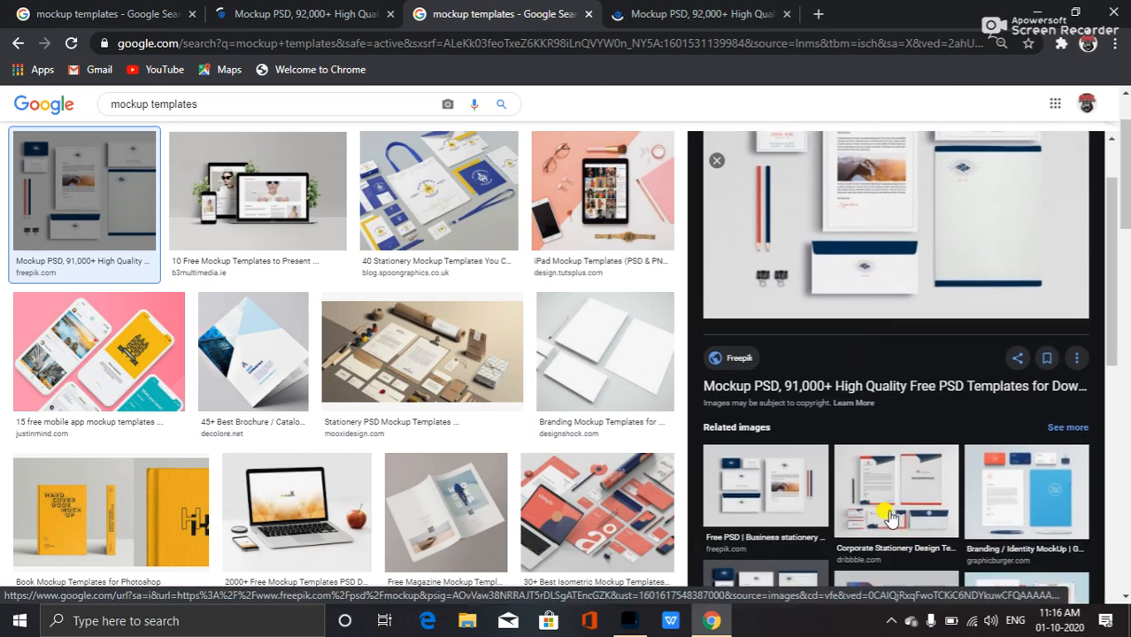
pyautogui.scroll(1, 842, 469)
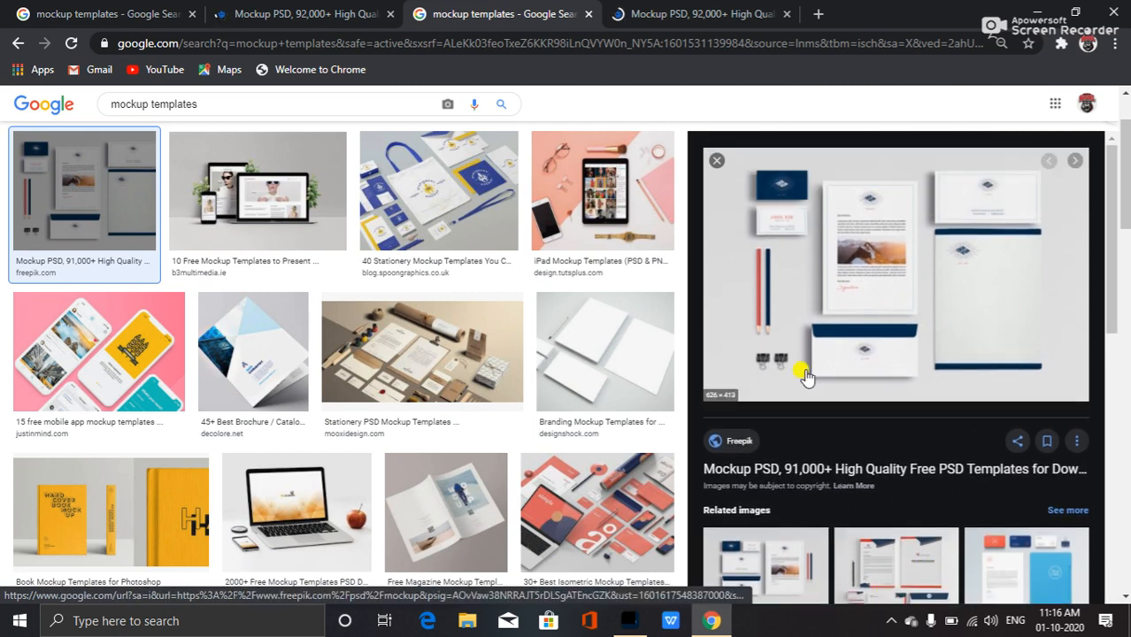
pyautogui.click(883, 297)
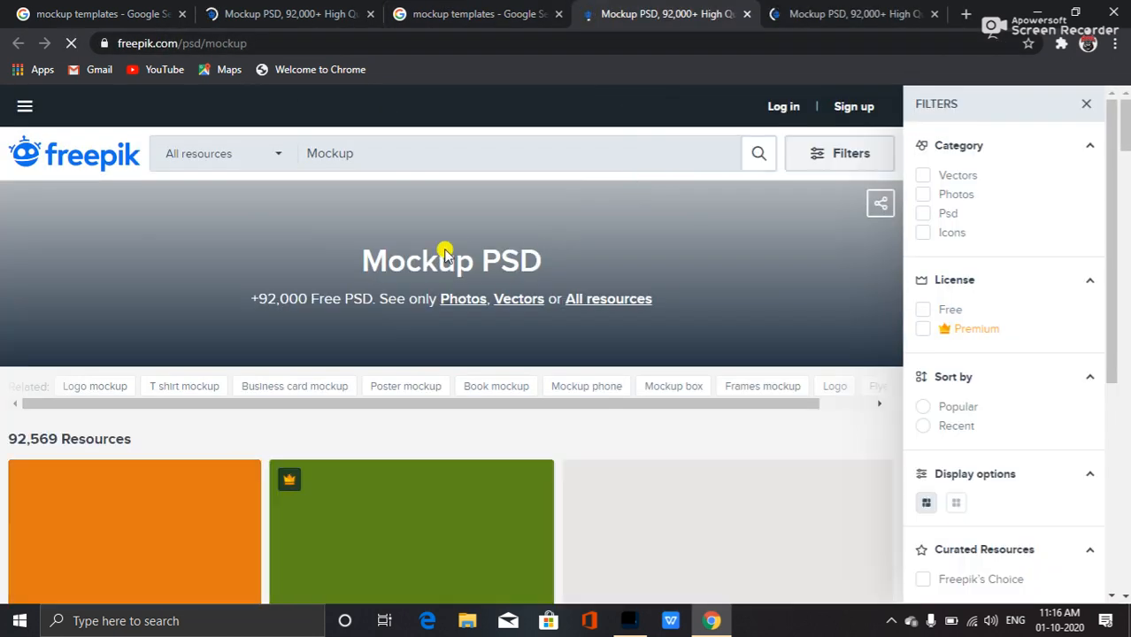
pyautogui.scroll(-4, 421, 337)
pyautogui.scroll(3, 418, 351)
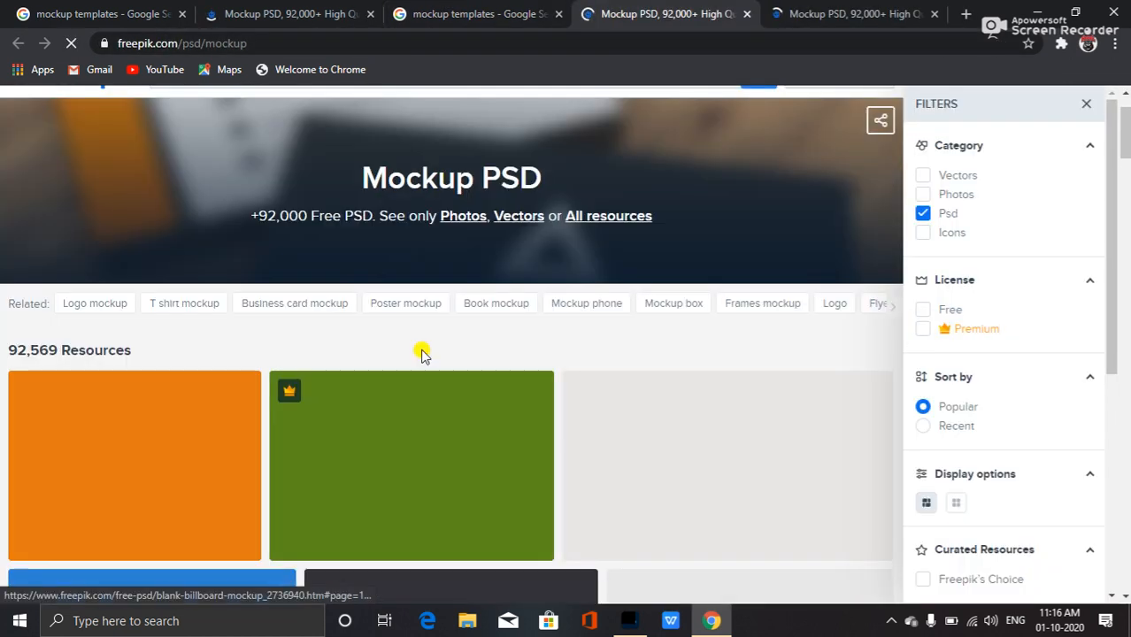
pyautogui.click(533, 11)
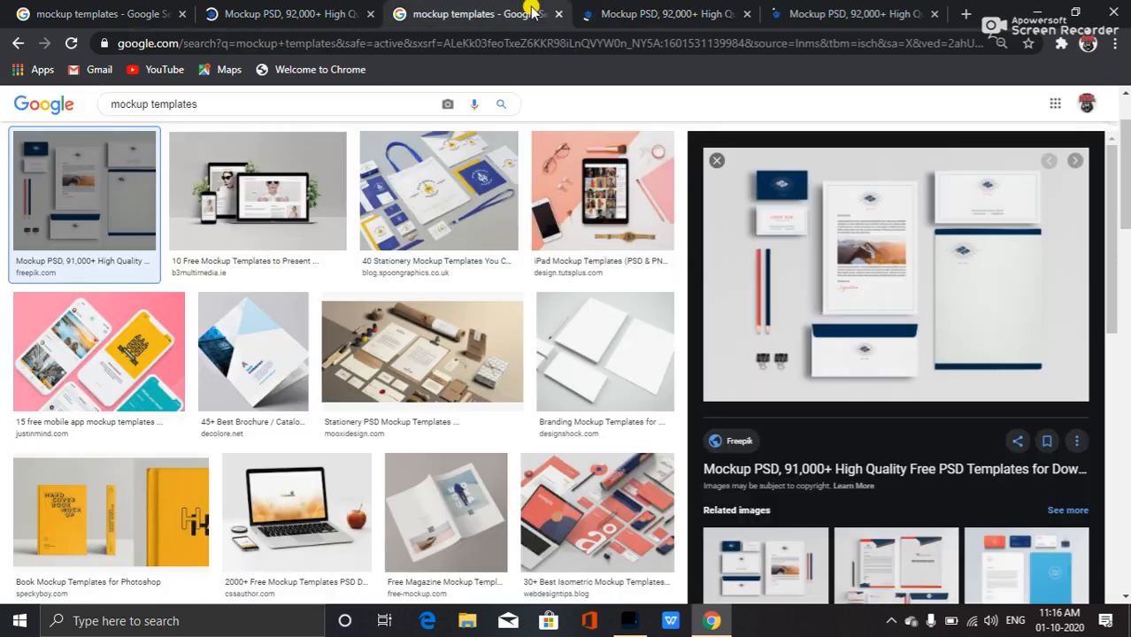
# Open the Freepik business stationery mockup image in a new tab to view it full size.
pyautogui.rightClick(857, 257)
pyautogui.click(921, 381)
pyautogui.click(690, 14)
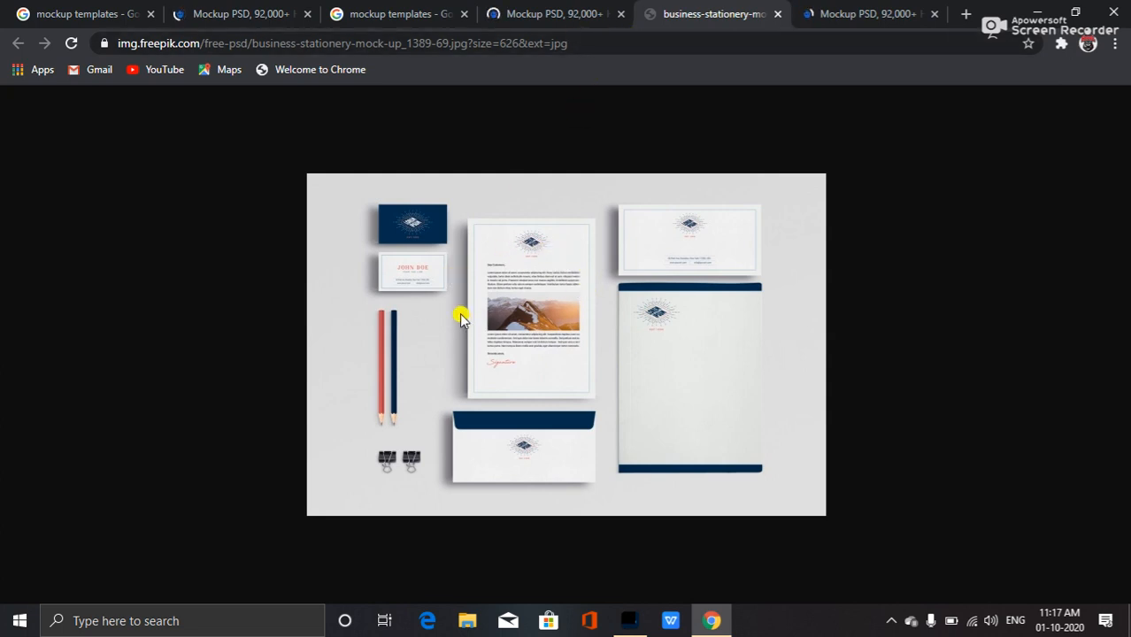
pyautogui.click(571, 9)
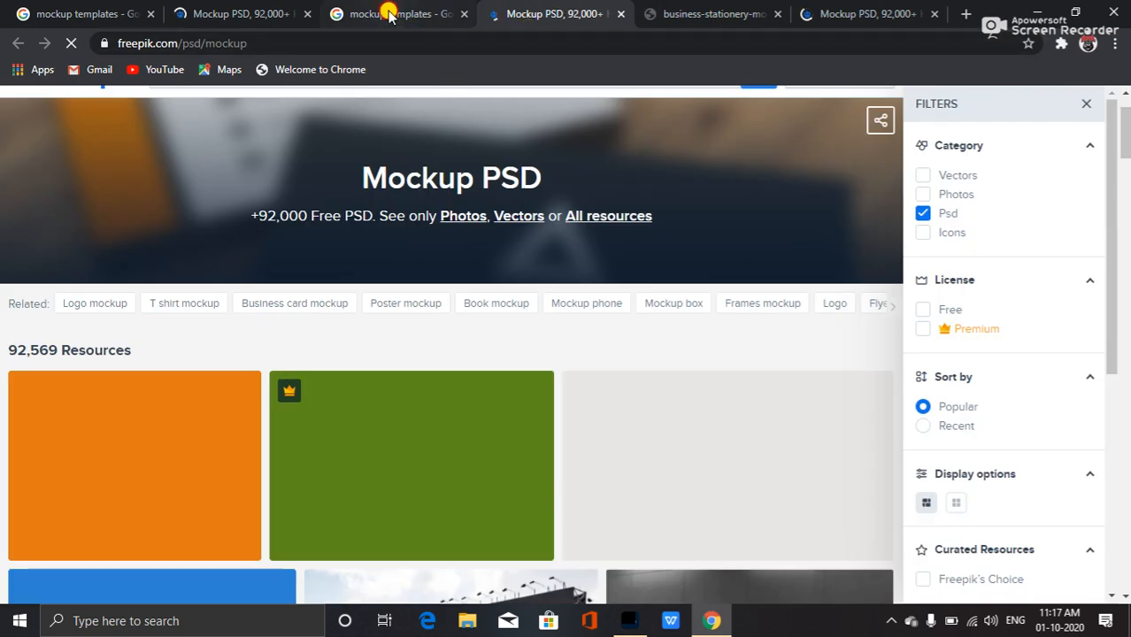
pyautogui.click(390, 15)
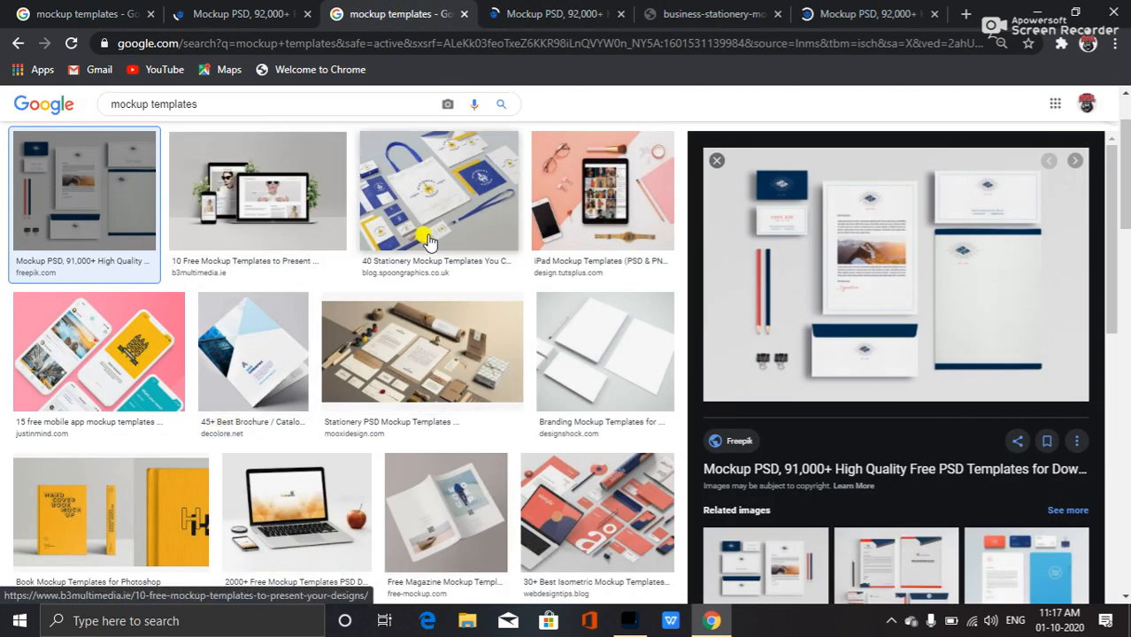
# Open the blank branding stationery mockup image from Design Shock full size in a new tab.
pyautogui.click(598, 356)
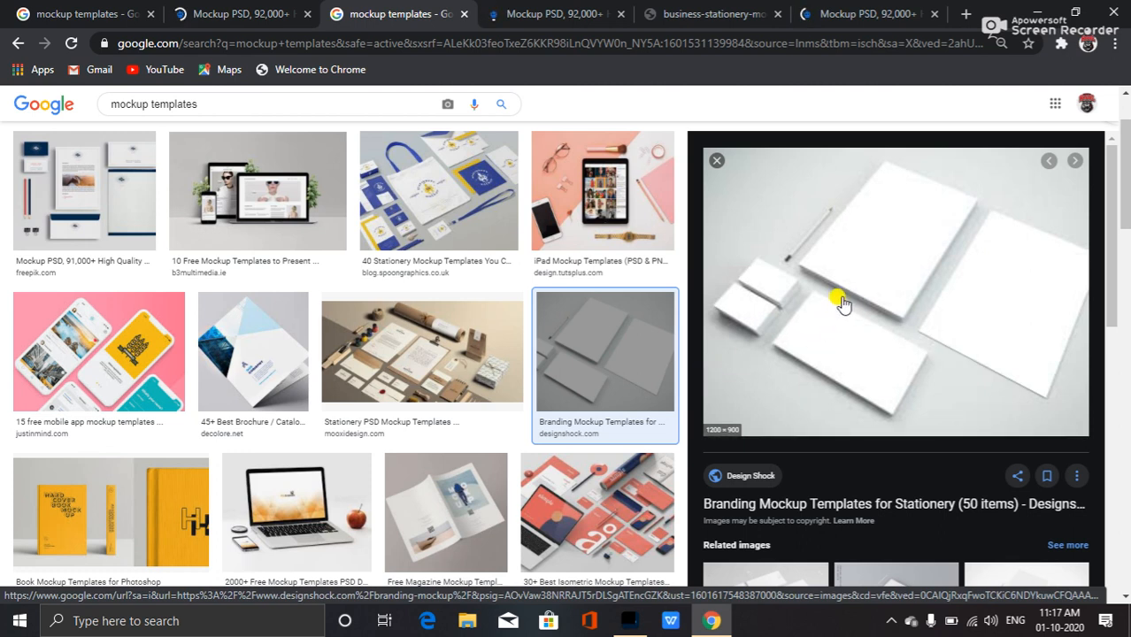
pyautogui.rightClick(798, 302)
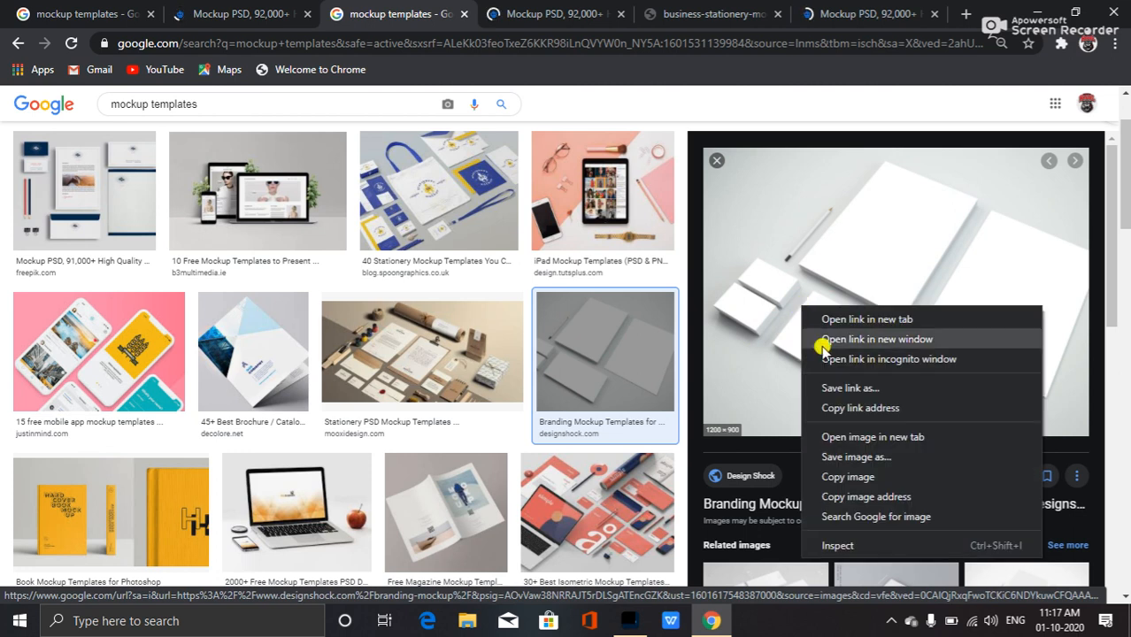
pyautogui.click(859, 437)
pyautogui.click(720, 14)
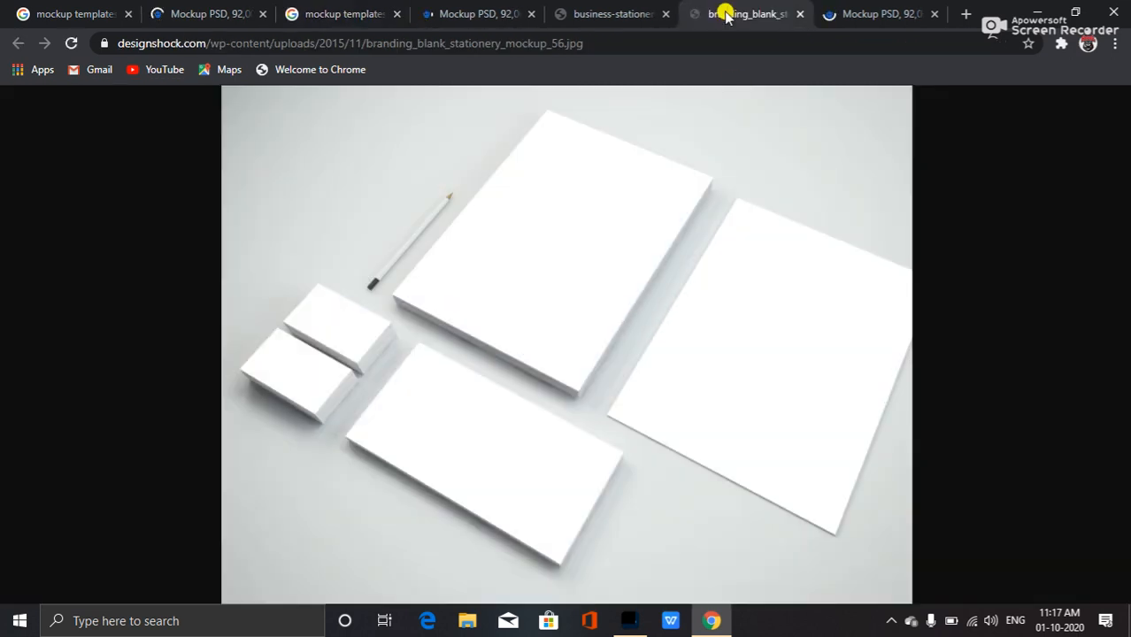
# Save the blank stationery mockup image to the Desktop as branding_blank_stationery_mockup_56 JPEG.
pyautogui.click(612, 268)
pyautogui.rightClick(529, 242)
pyautogui.click(544, 274)
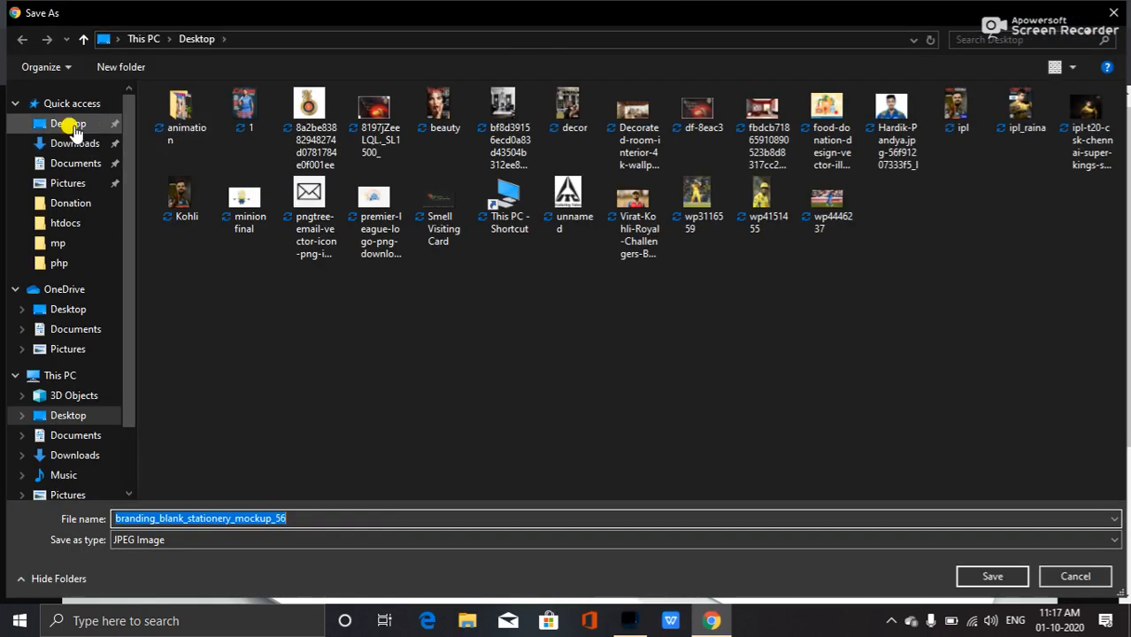
pyautogui.click(995, 576)
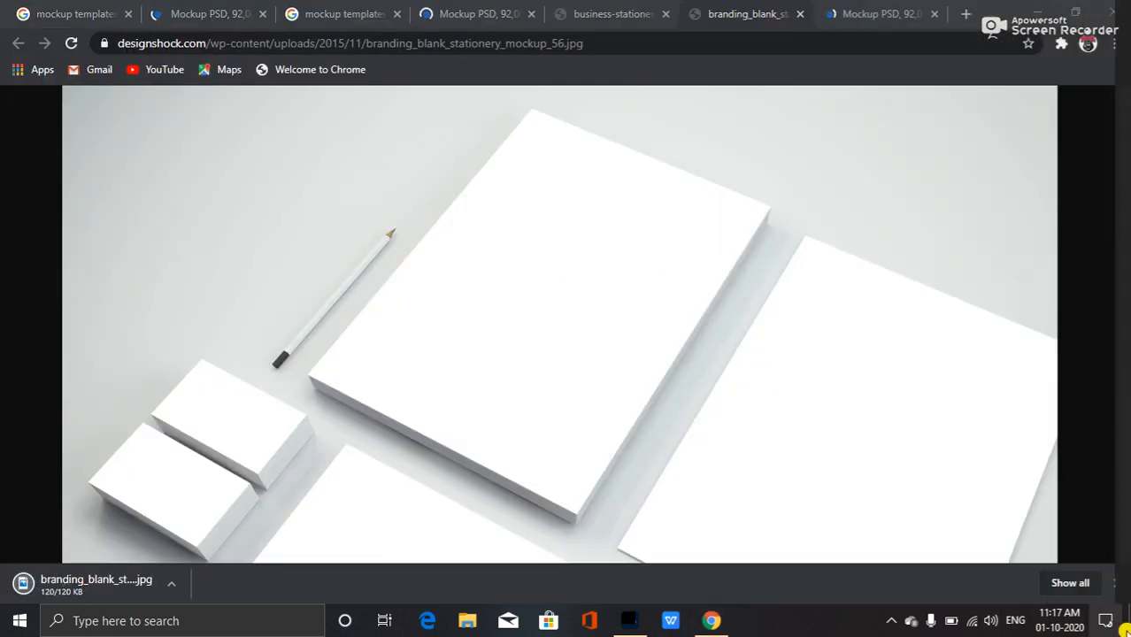
# Check the saved mockup file on the Desktop and bring up Photoshop before returning to the browser.
pyautogui.click(1033, 13)
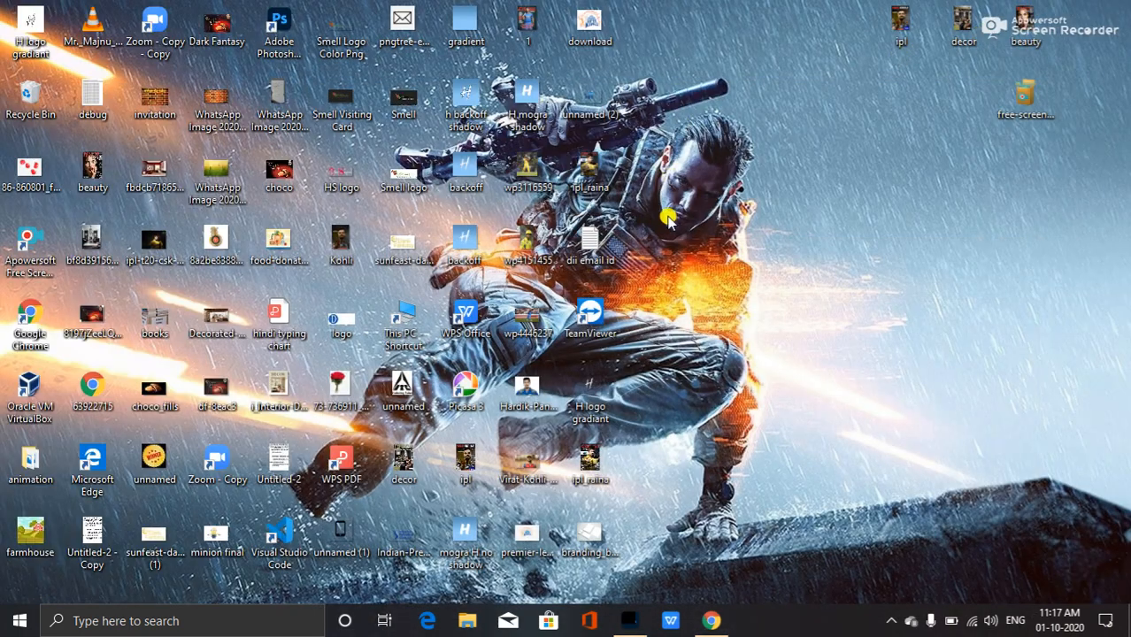
pyautogui.click(597, 543)
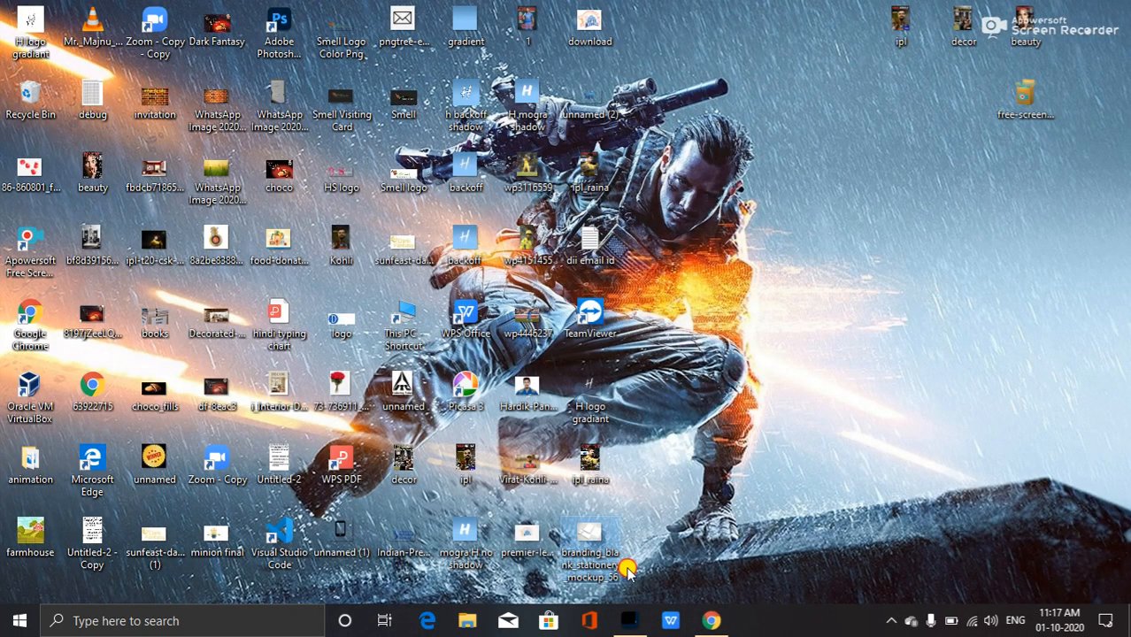
pyautogui.click(629, 621)
pyautogui.moveTo(392, 27); pyautogui.dragTo(324, 60)
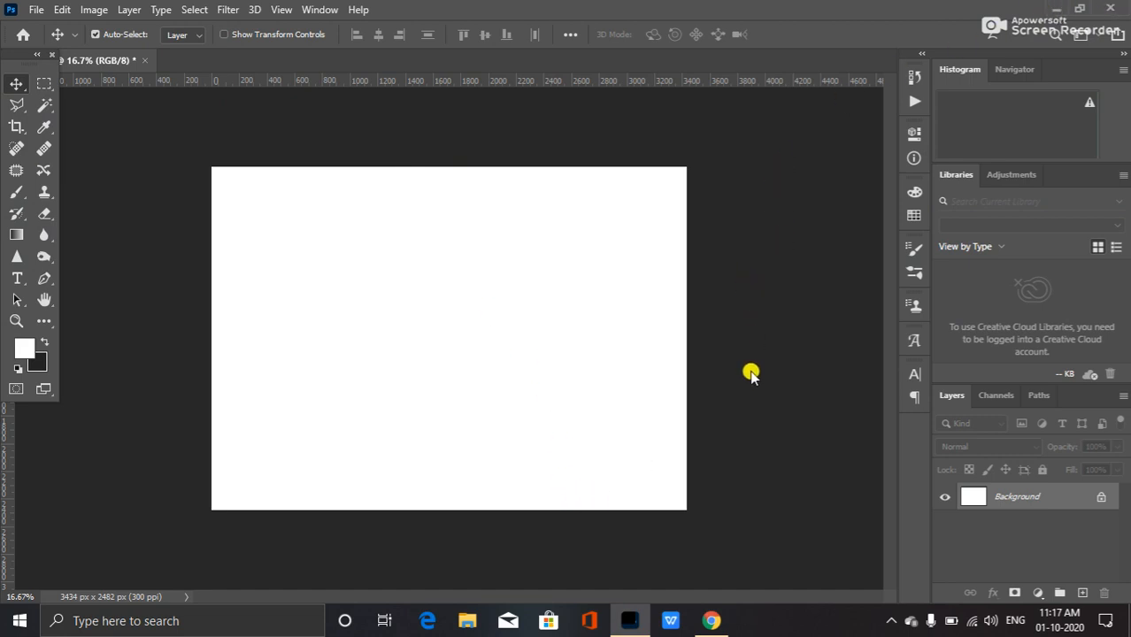
pyautogui.click(715, 621)
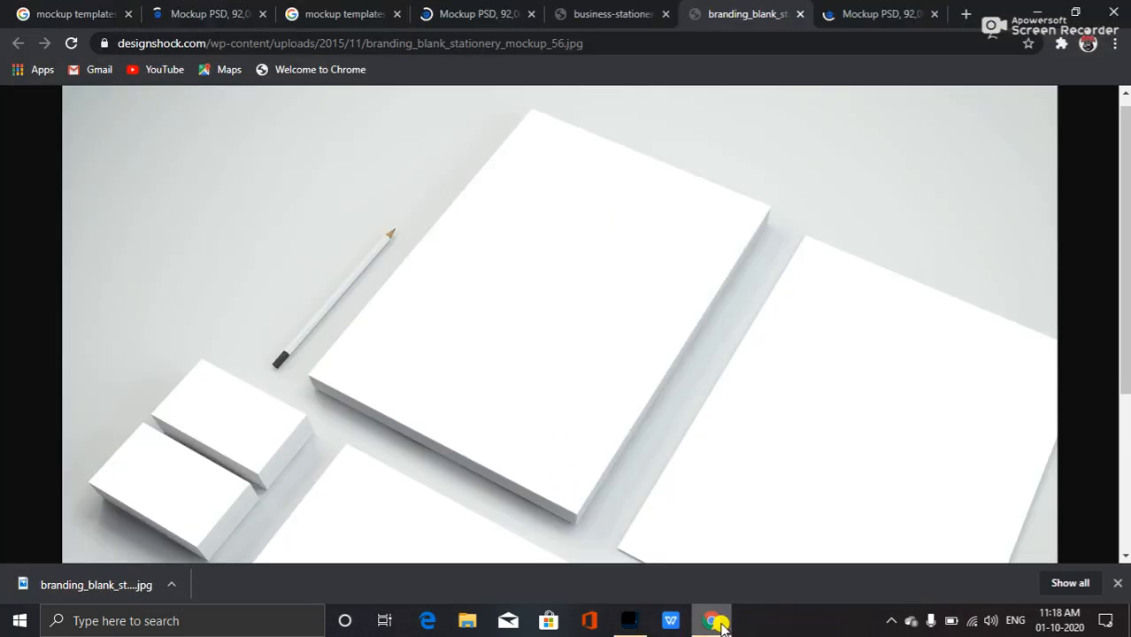
# Look through the open Freepik mockup tabs in the browser before returning to Photoshop.
pyautogui.click(620, 12)
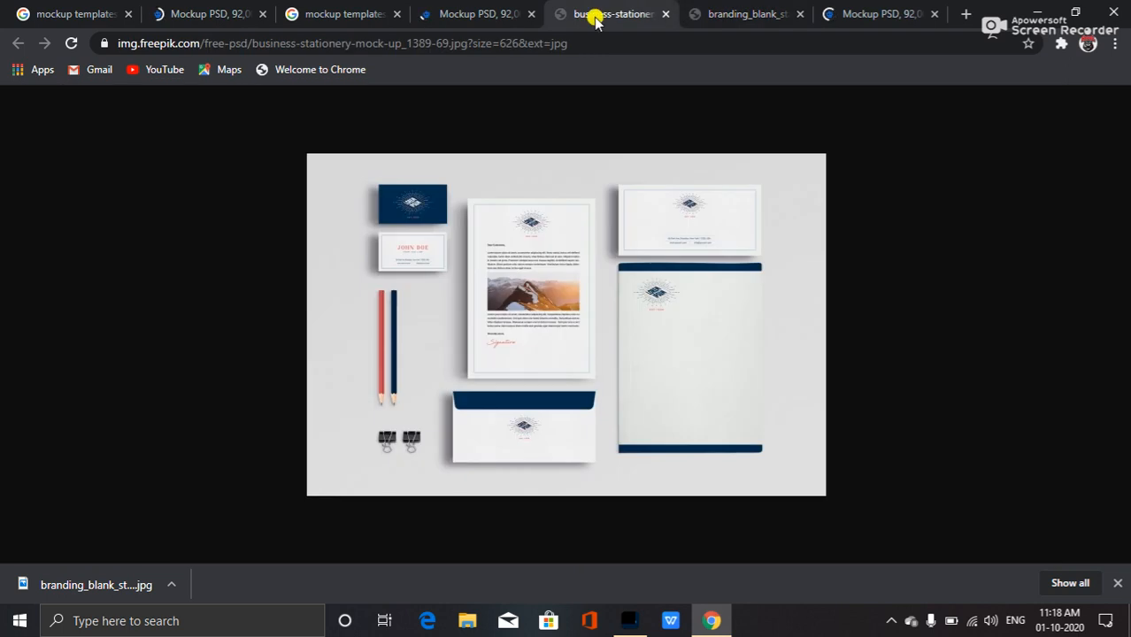
pyautogui.click(854, 8)
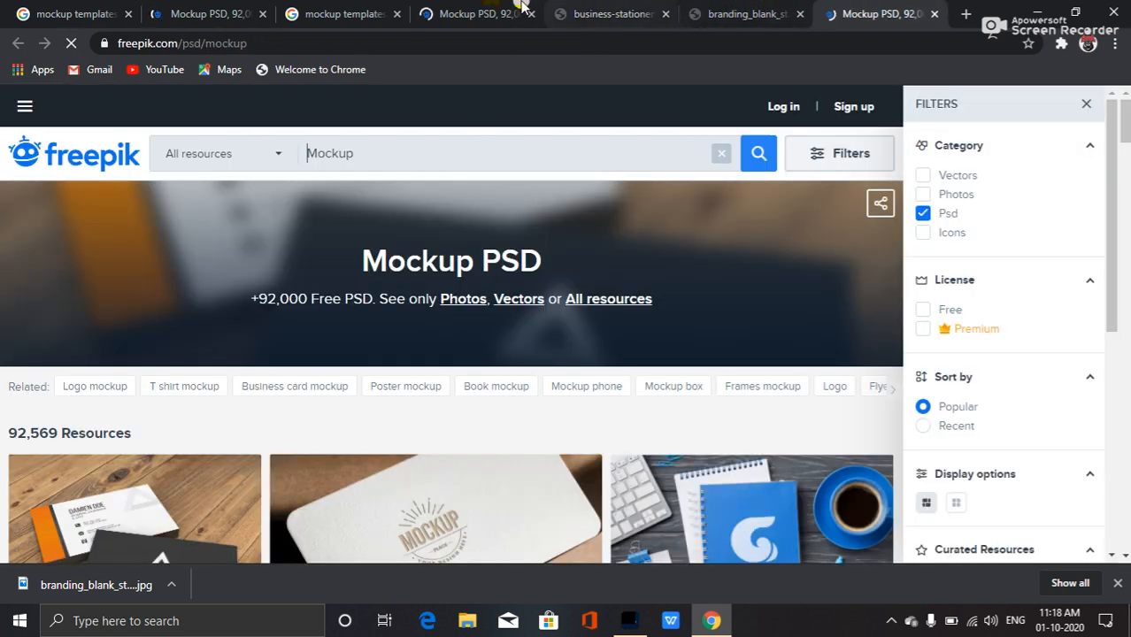
pyautogui.click(426, 24)
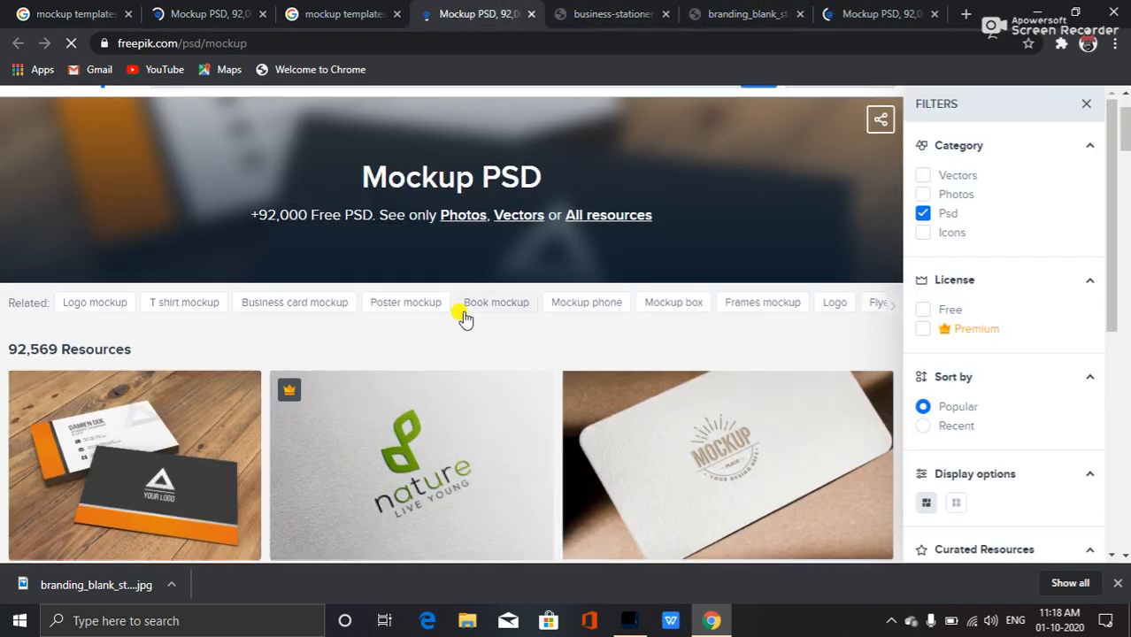
pyautogui.scroll(-3, 455, 316)
pyautogui.scroll(1, 416, 324)
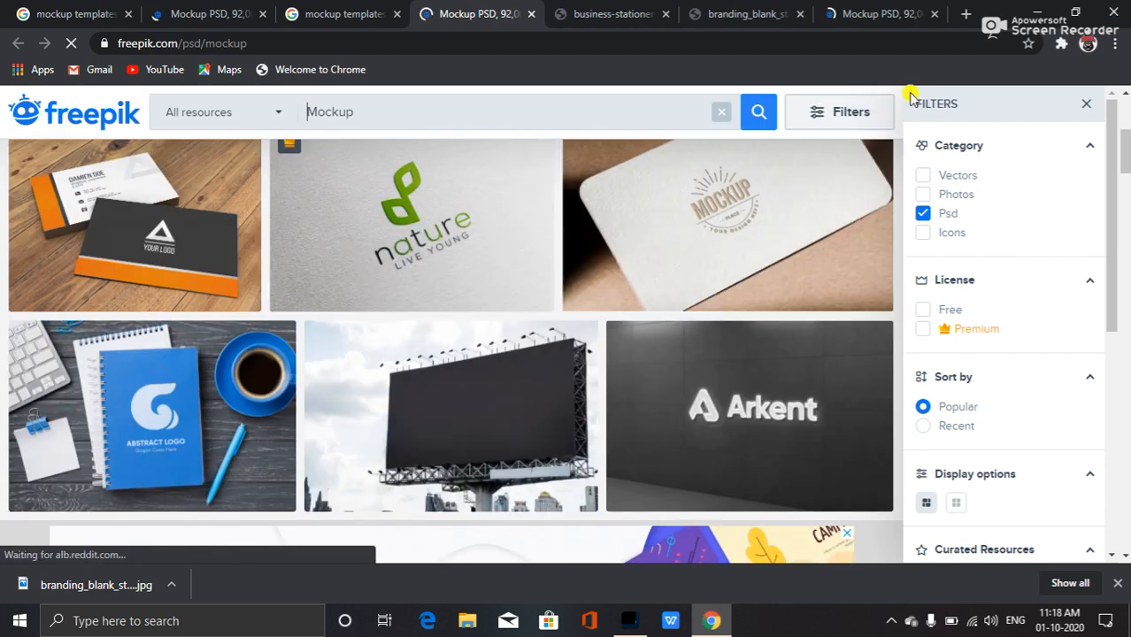
pyautogui.click(1032, 14)
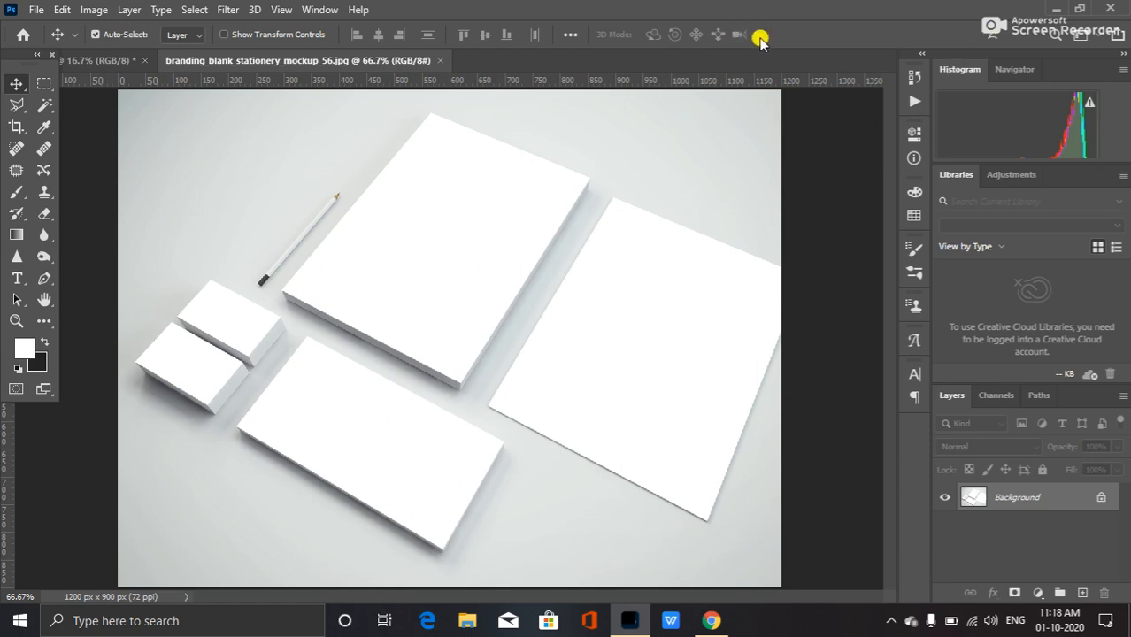
# Preview the Smell Logo Color Png file from the Desktop and close the preview.
pyautogui.click(1055, 8)
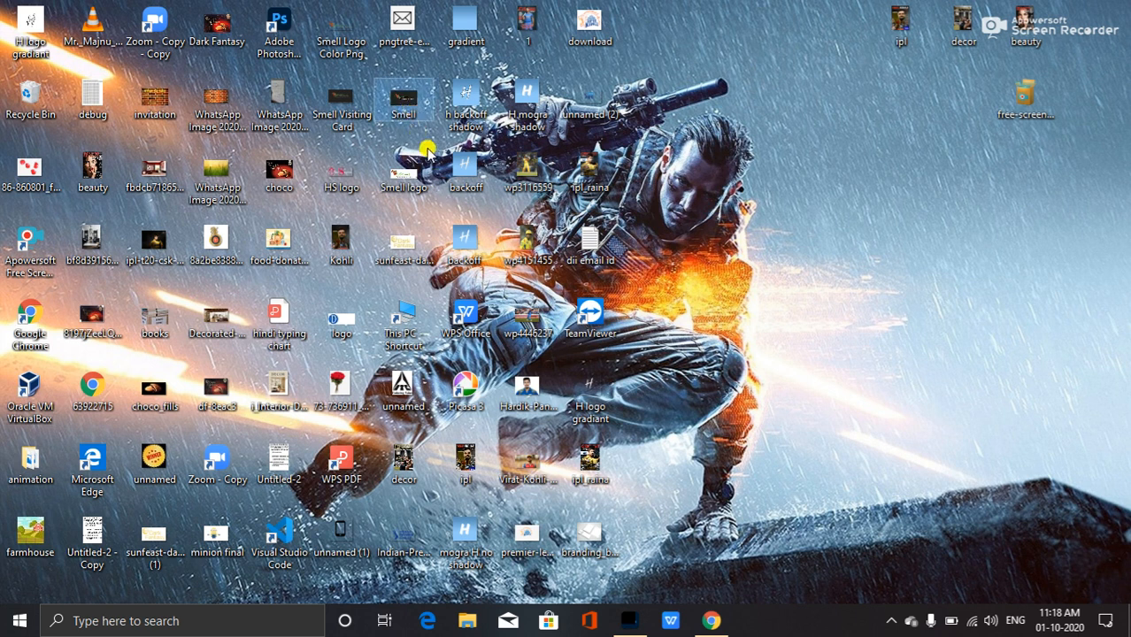
pyautogui.moveTo(408, 104)
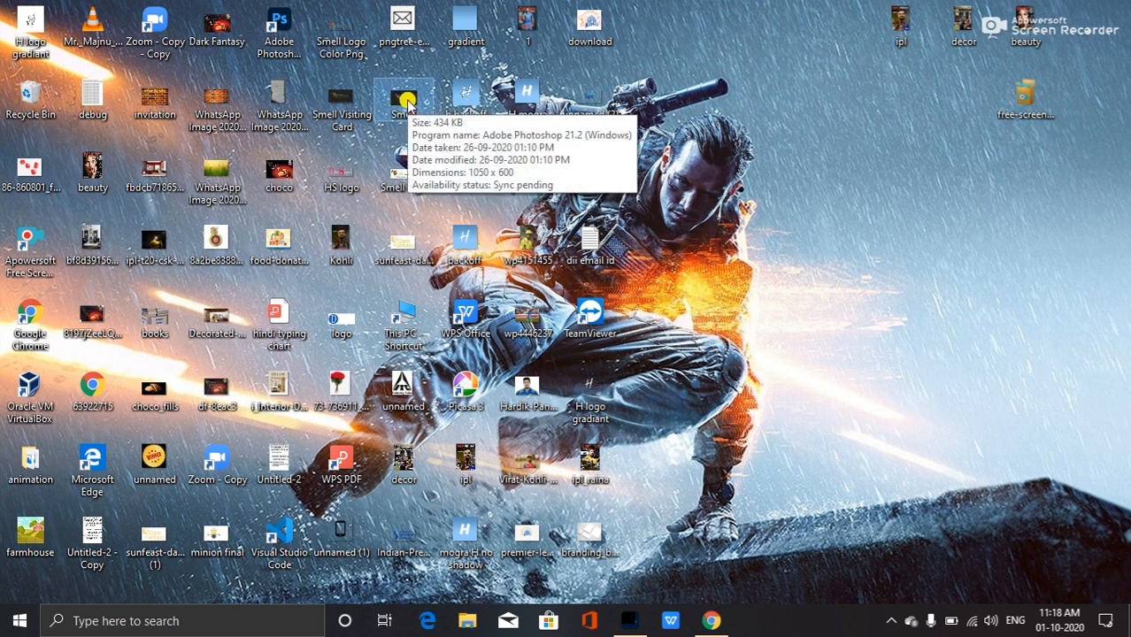
pyautogui.click(344, 33)
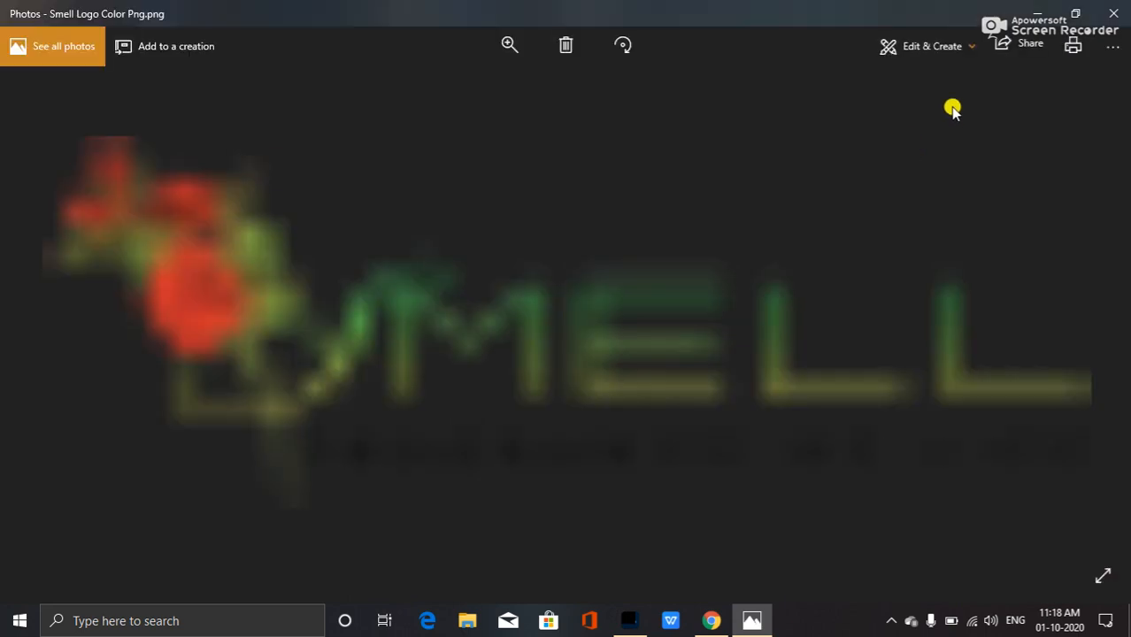
pyautogui.click(1112, 13)
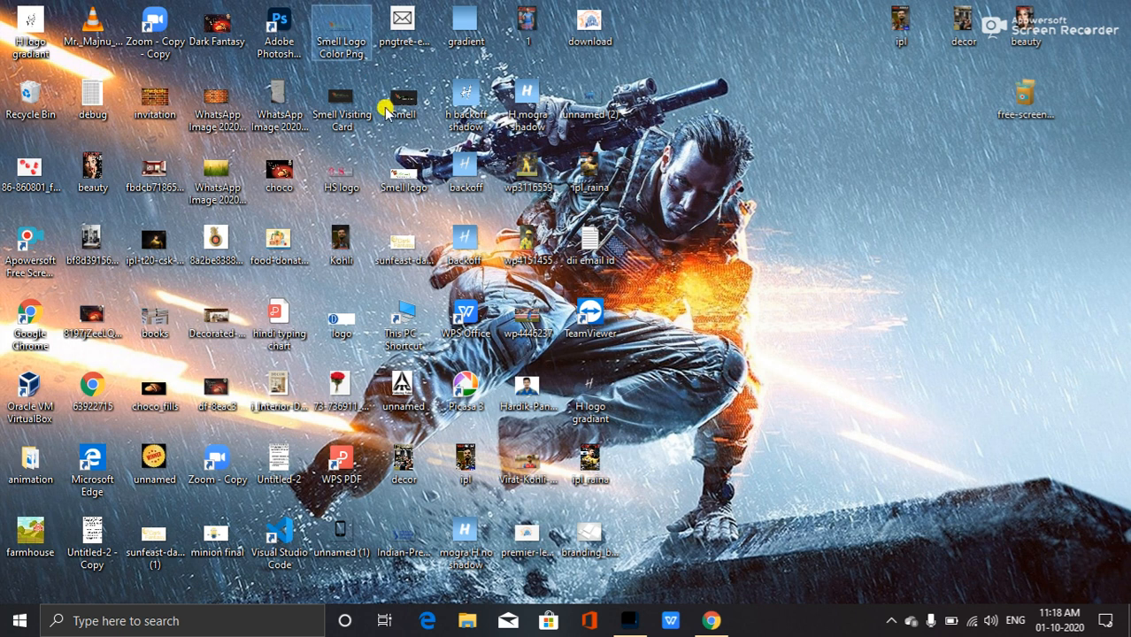
# Open the Smell Logo Color Png and Smell Visiting Card.jpg files from the Desktop in Photoshop.
pyautogui.moveTo(342, 34); pyautogui.dragTo(599, 523)
pyautogui.moveTo(442, 176); pyautogui.dragTo(492, 53)
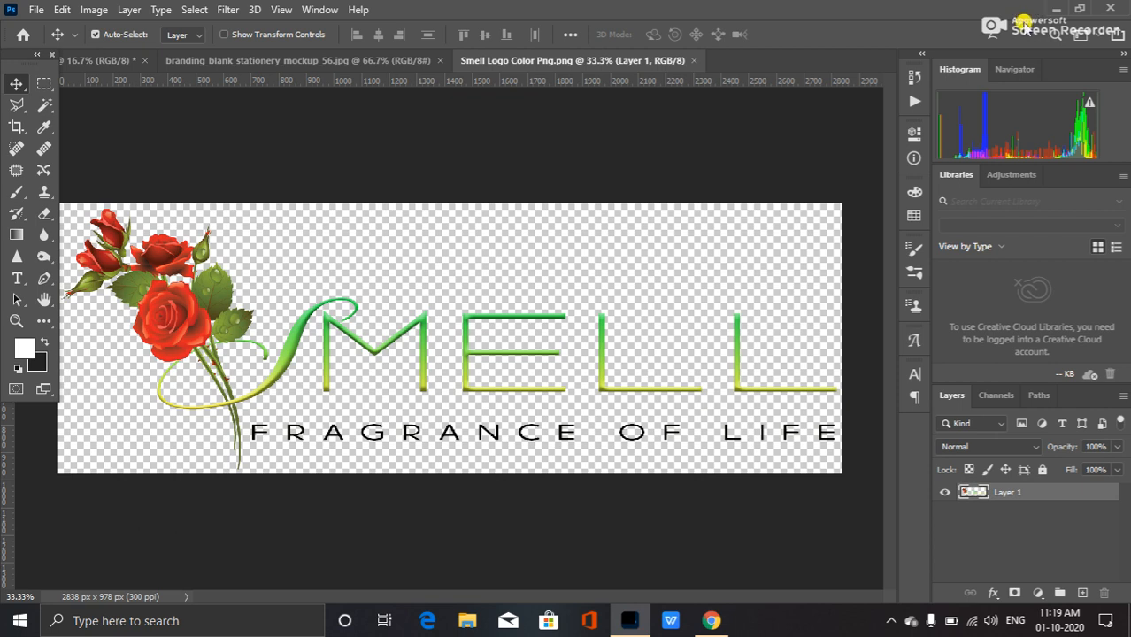
pyautogui.click(1056, 8)
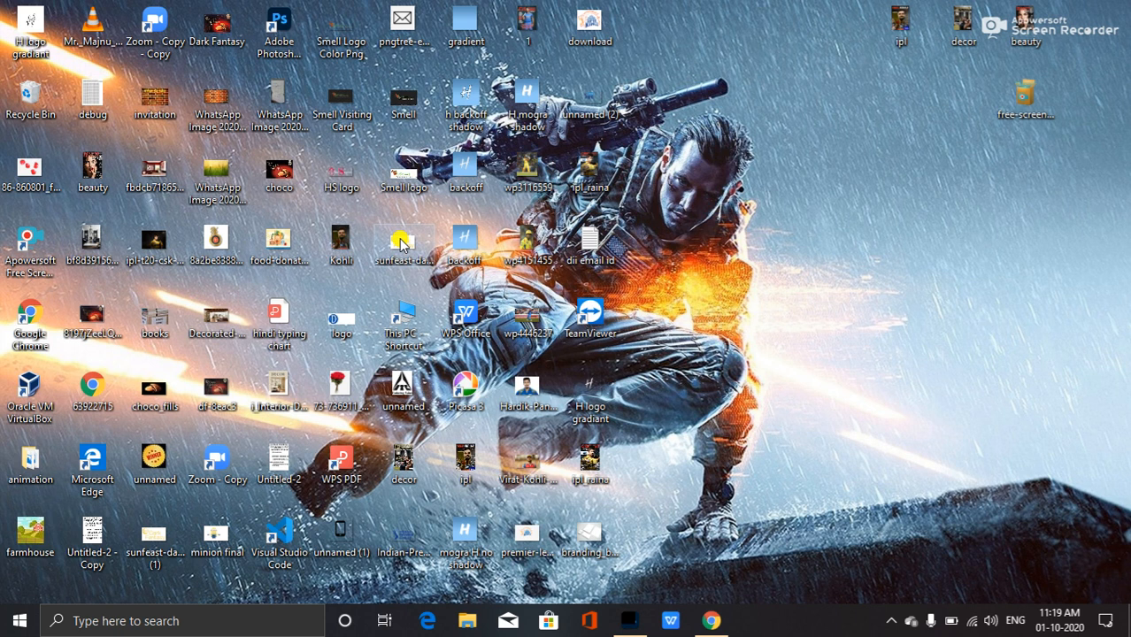
pyautogui.click(333, 103)
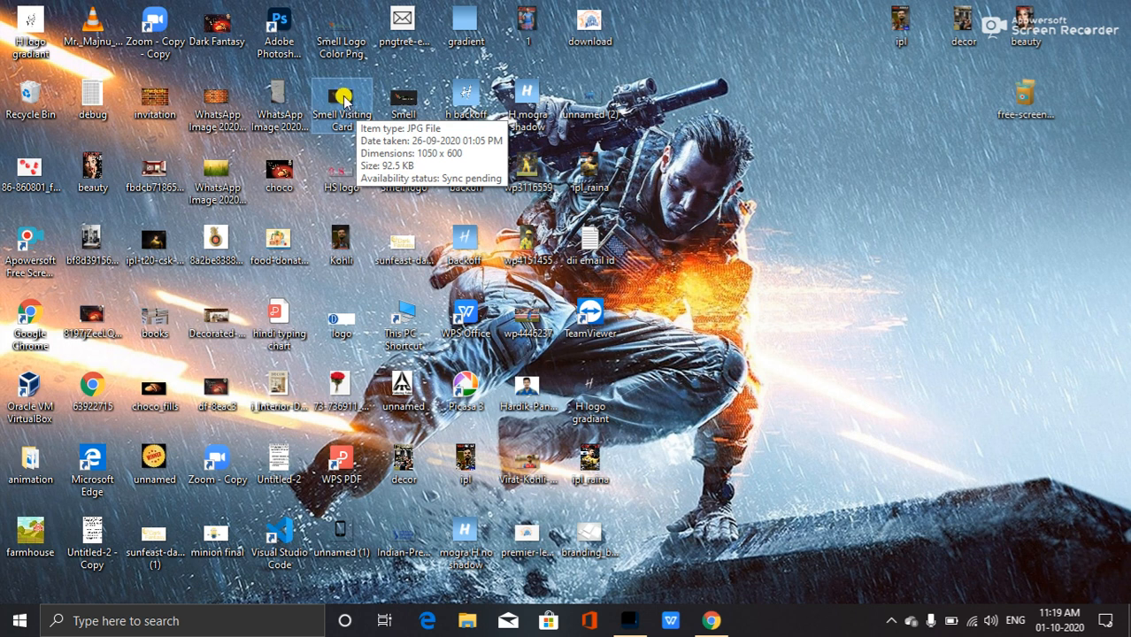
pyautogui.moveTo(344, 99); pyautogui.dragTo(752, 49)
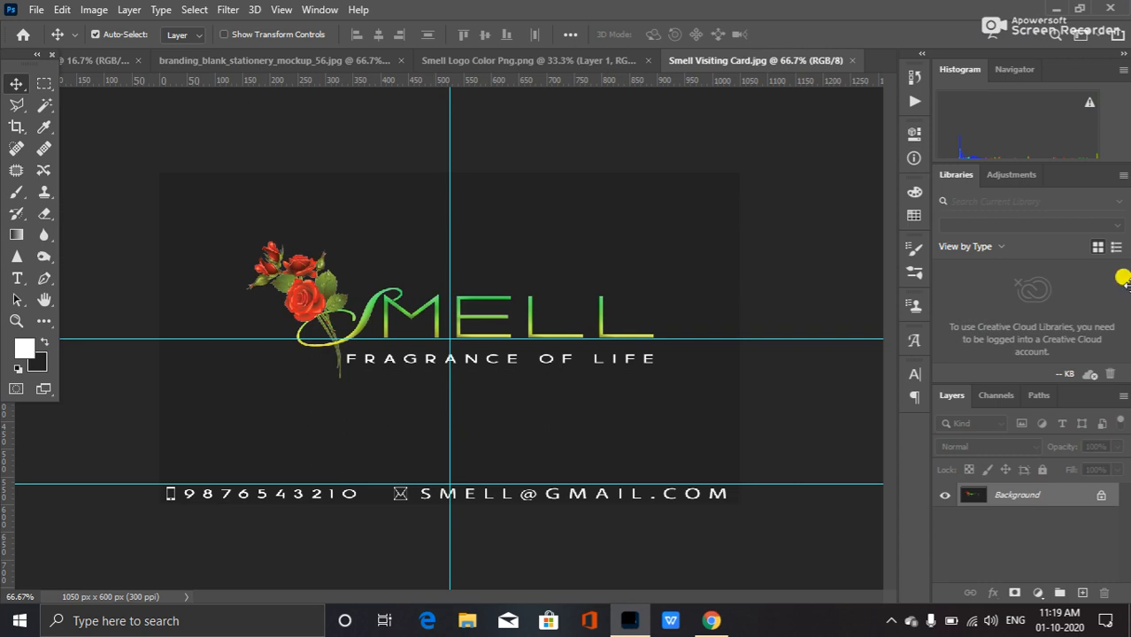
# Unlock the visiting card's Background layer into Layer 0 and switch to the stationery mockup document.
pyautogui.doubleClick(1048, 498)
pyautogui.click(706, 172)
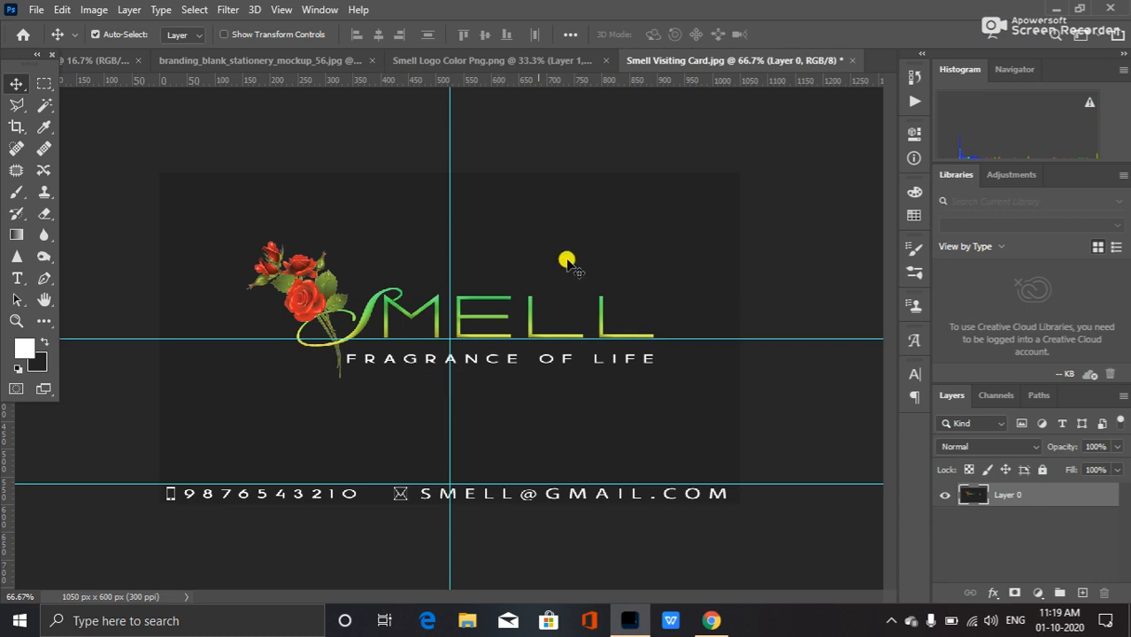
pyautogui.click(207, 59)
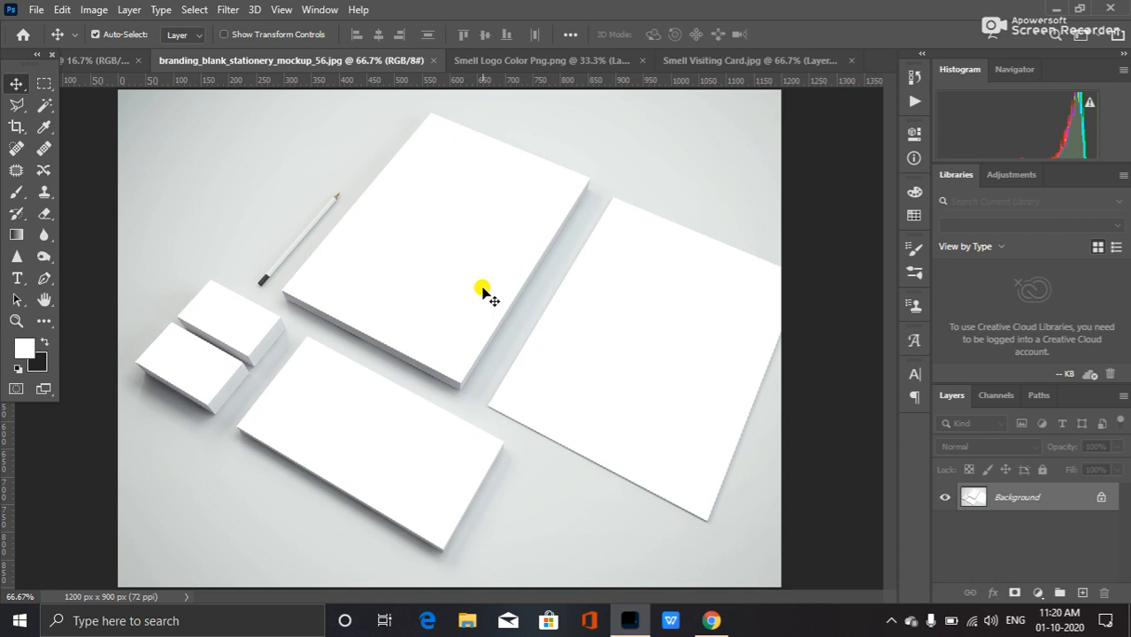
# Search Google for letterhead size in india in a new browser tab.
pyautogui.click(713, 622)
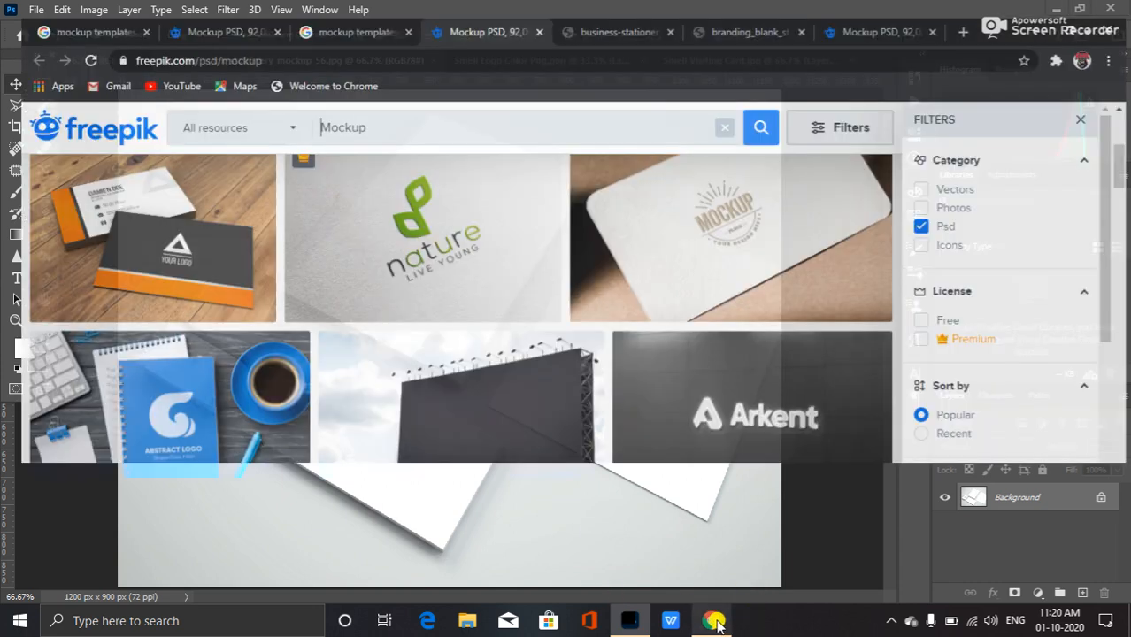
pyautogui.click(966, 14)
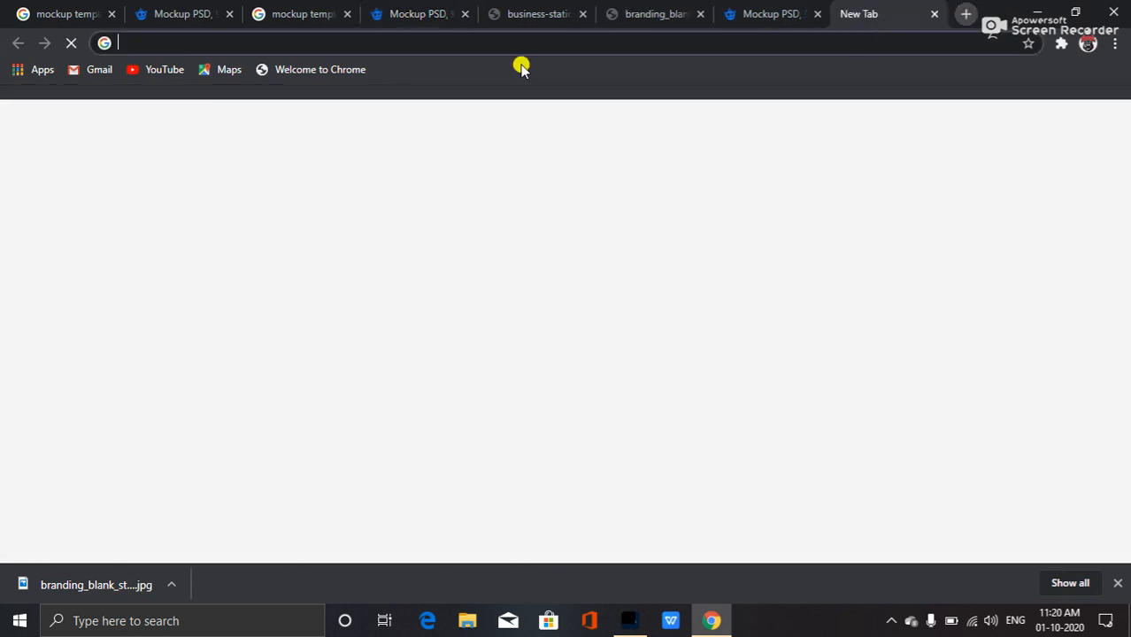
pyautogui.click(474, 41)
pyautogui.write('l')
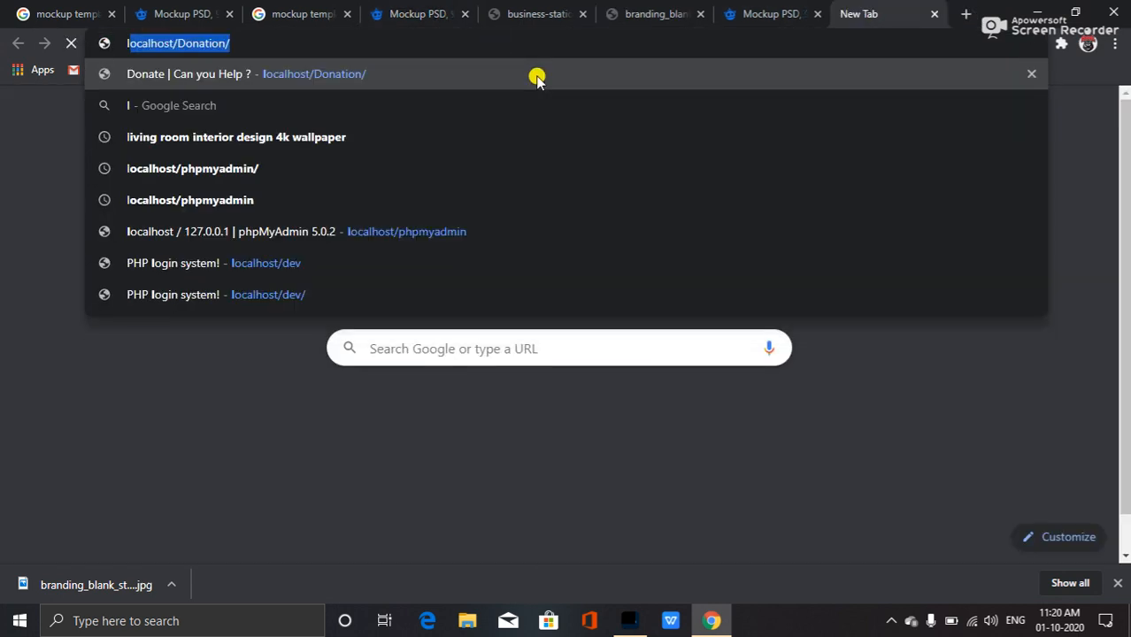
pyautogui.write('etterhead size')
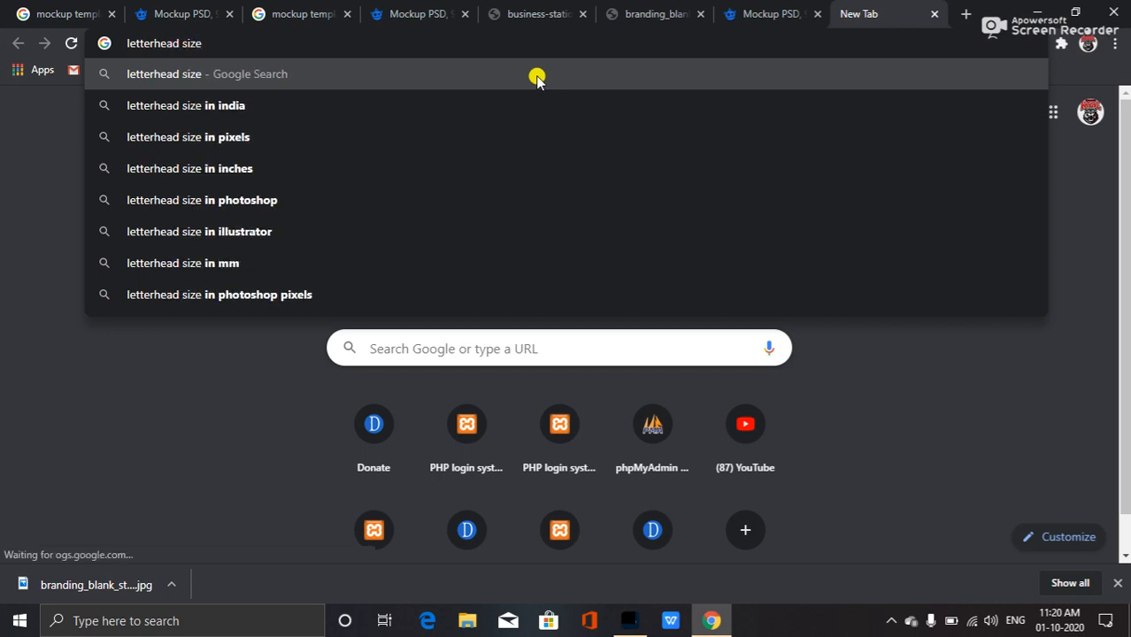
pyautogui.press('Down')
pyautogui.press('Return')
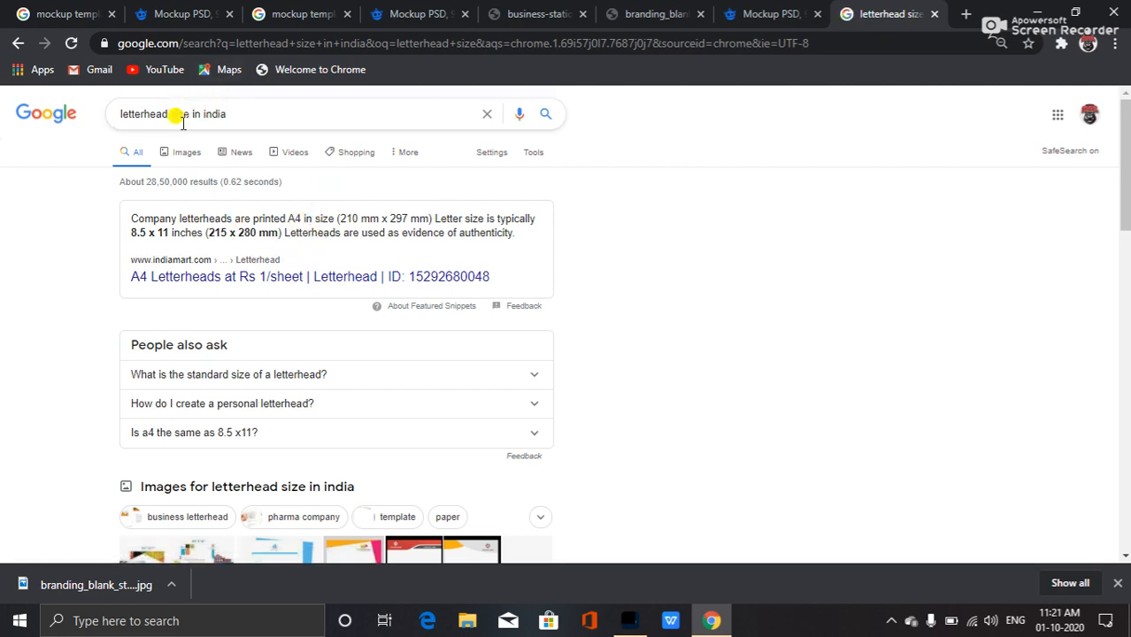
# Change the search to envelope size in india.
pyautogui.moveTo(168, 115); pyautogui.dragTo(59, 112)
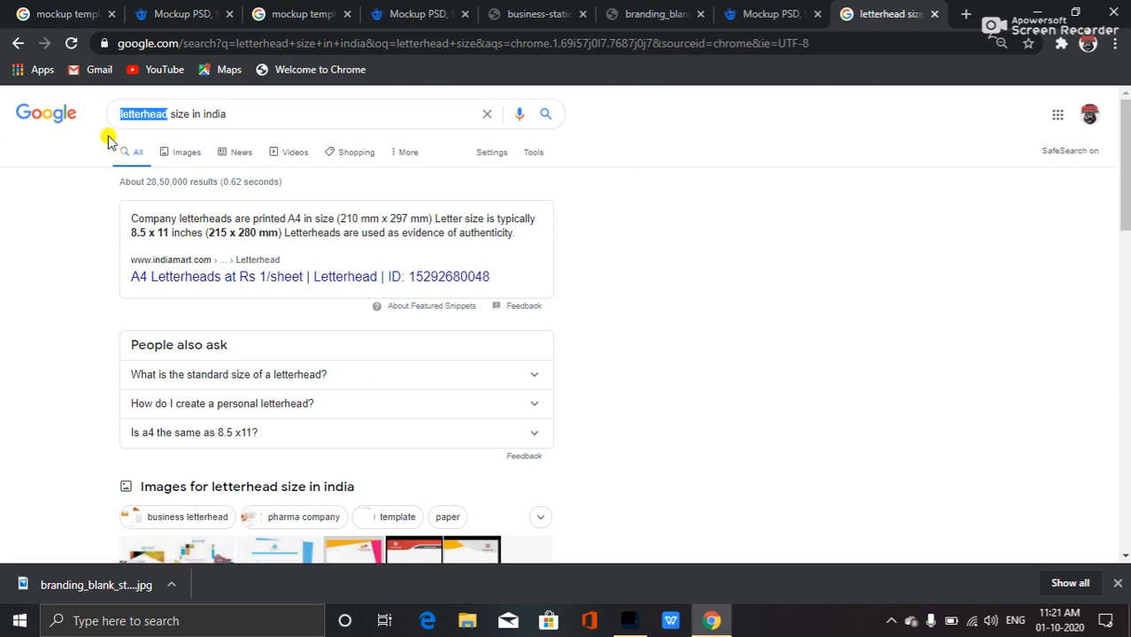
pyautogui.write('envel')
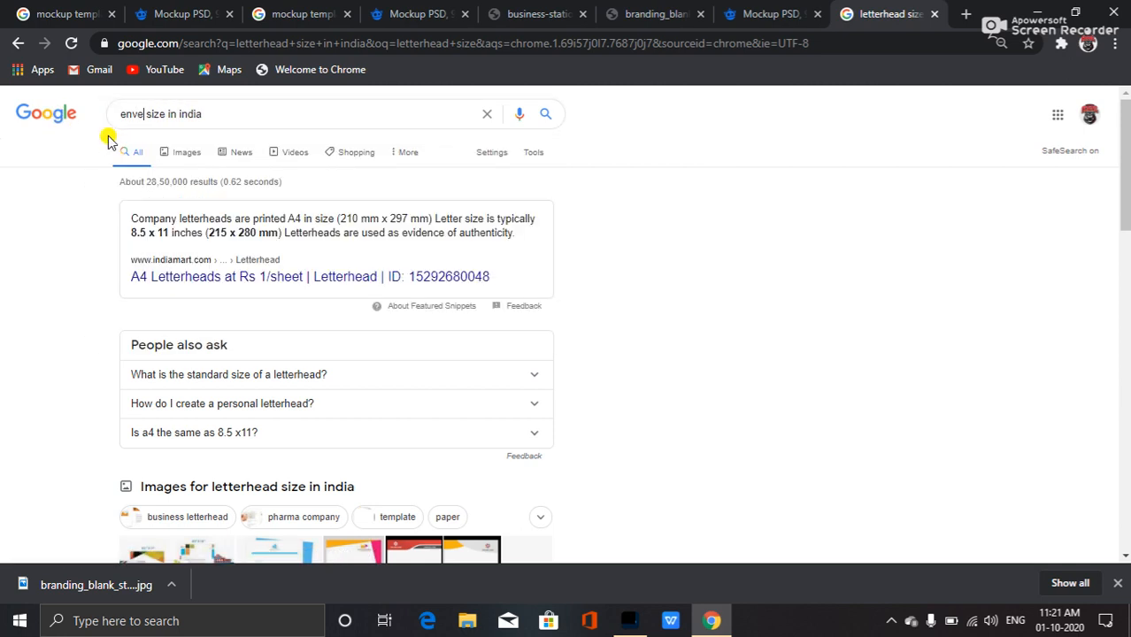
pyautogui.write('o')
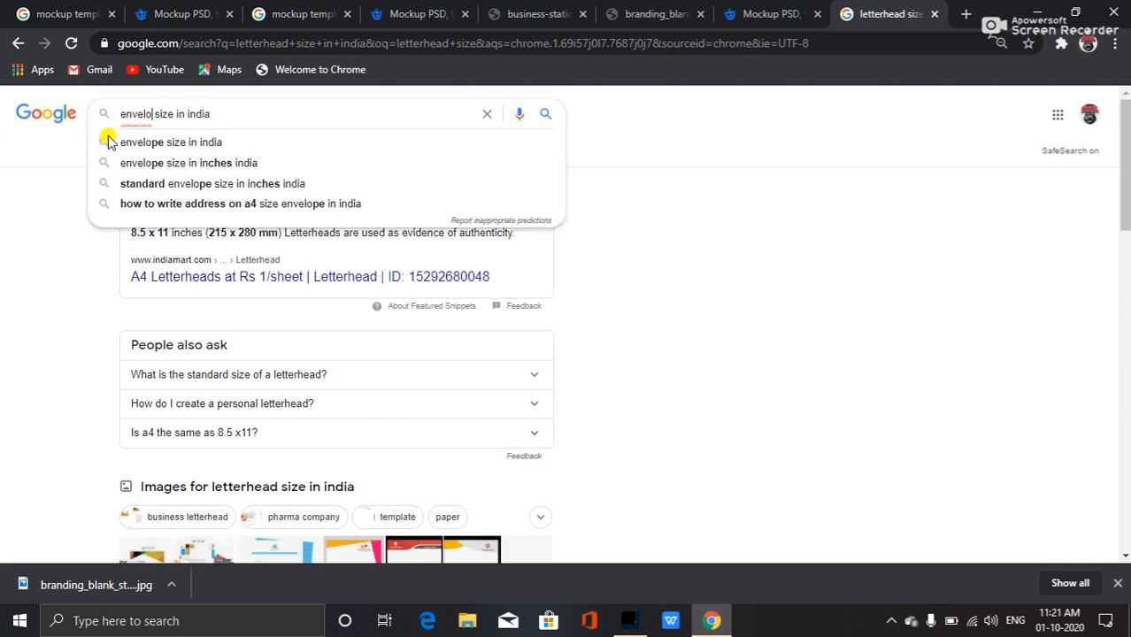
pyautogui.click(168, 143)
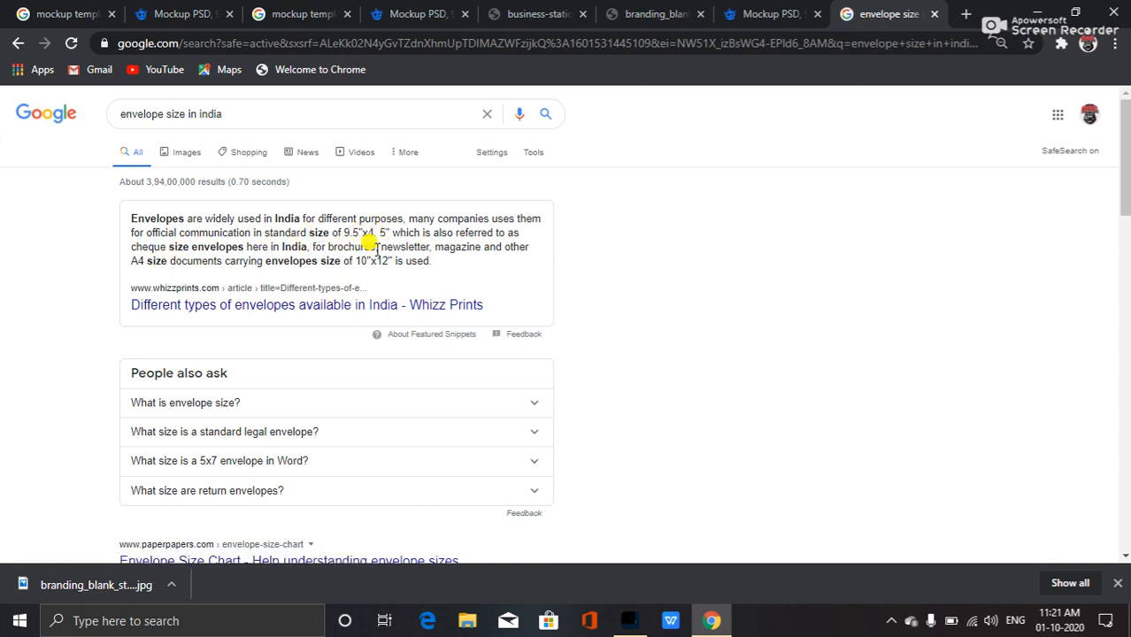
# Refine the search to envelope size in india in pixels and scroll through the results.
pyautogui.click(292, 114)
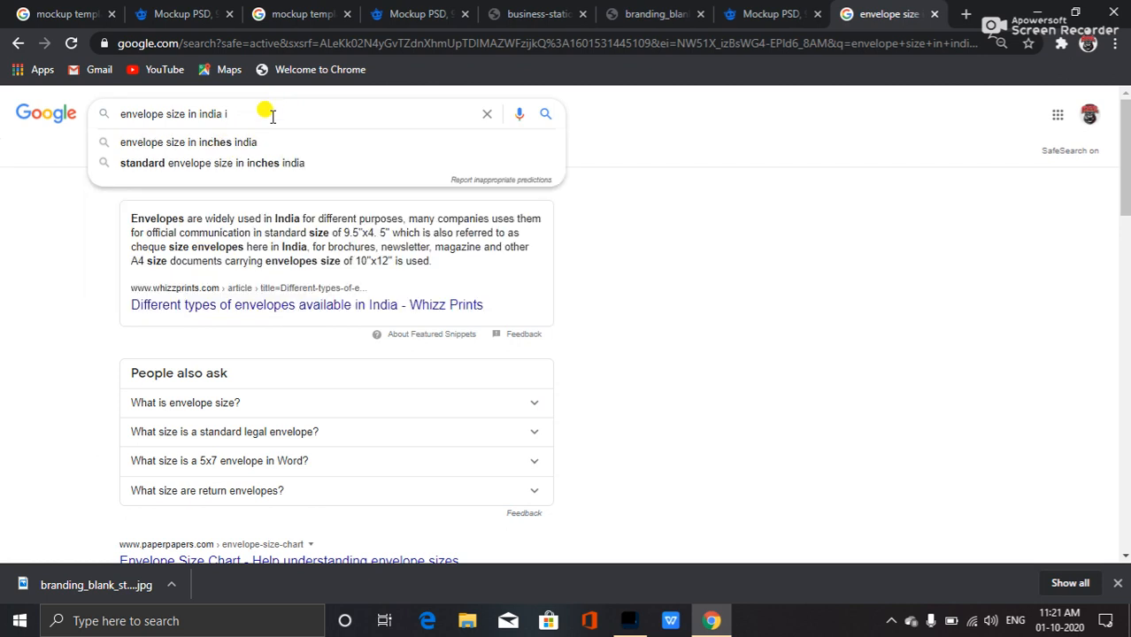
pyautogui.write('in ')
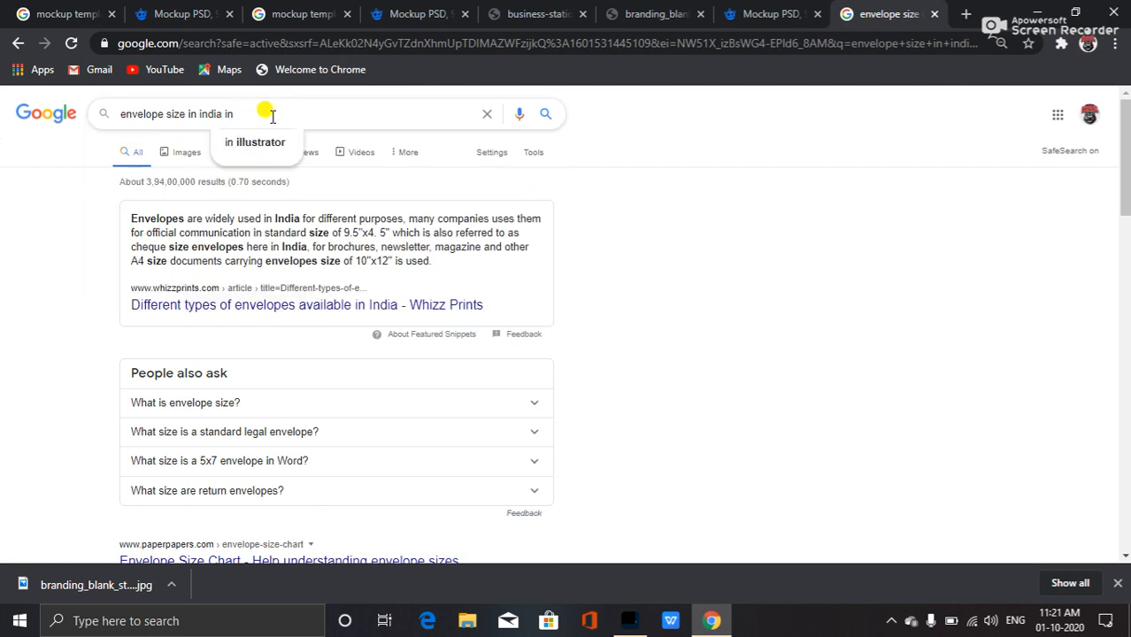
pyautogui.write('p')
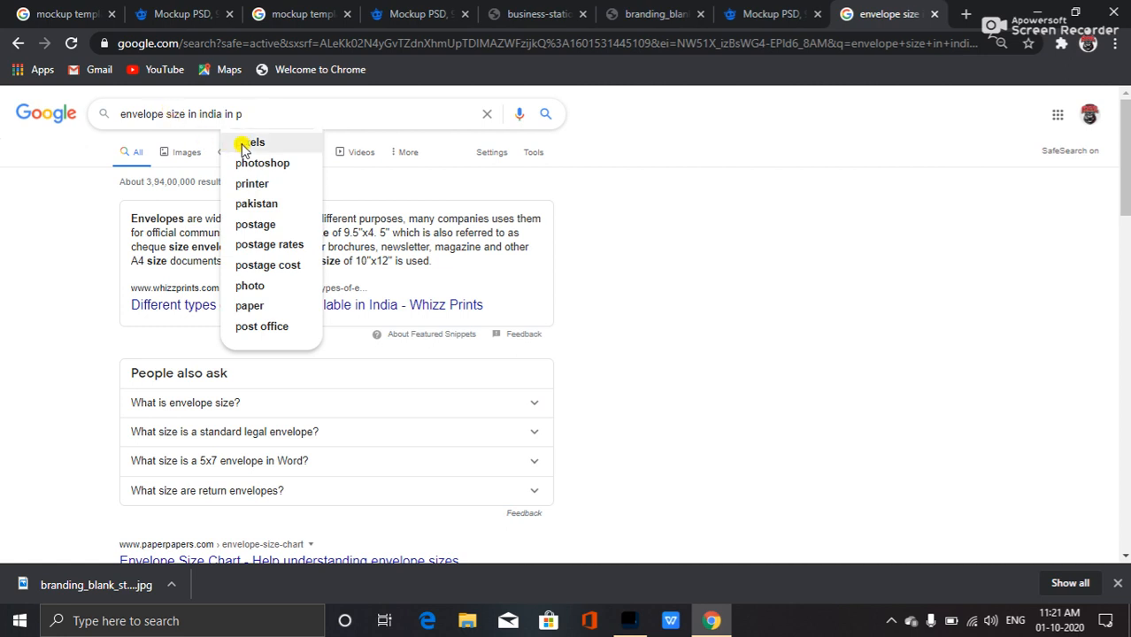
pyautogui.click(246, 144)
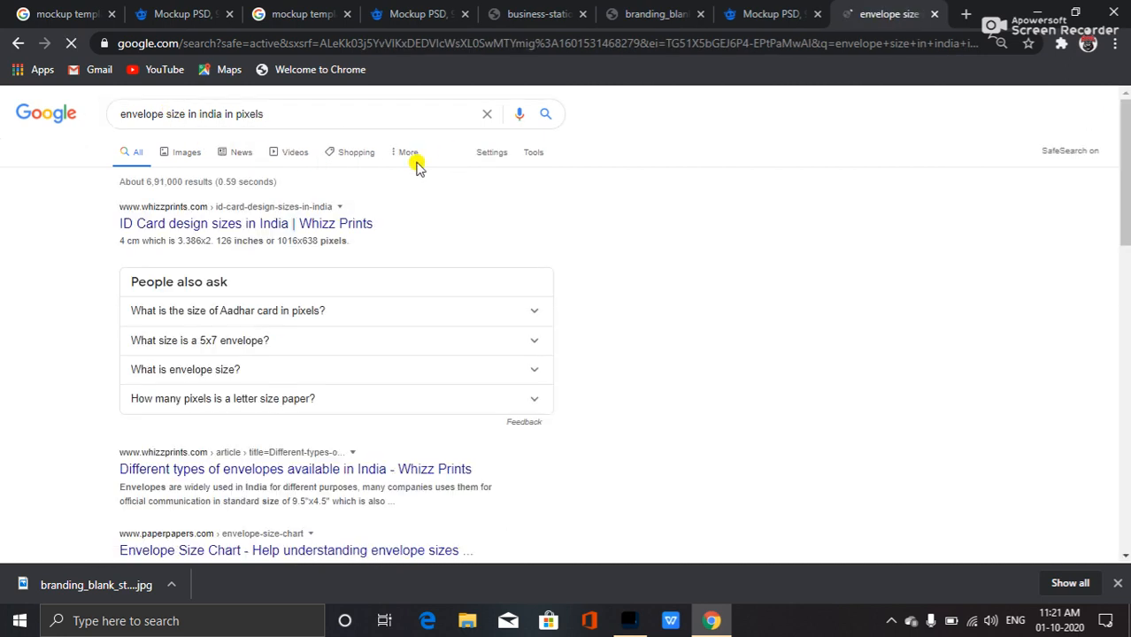
pyautogui.scroll(-2, 305, 460)
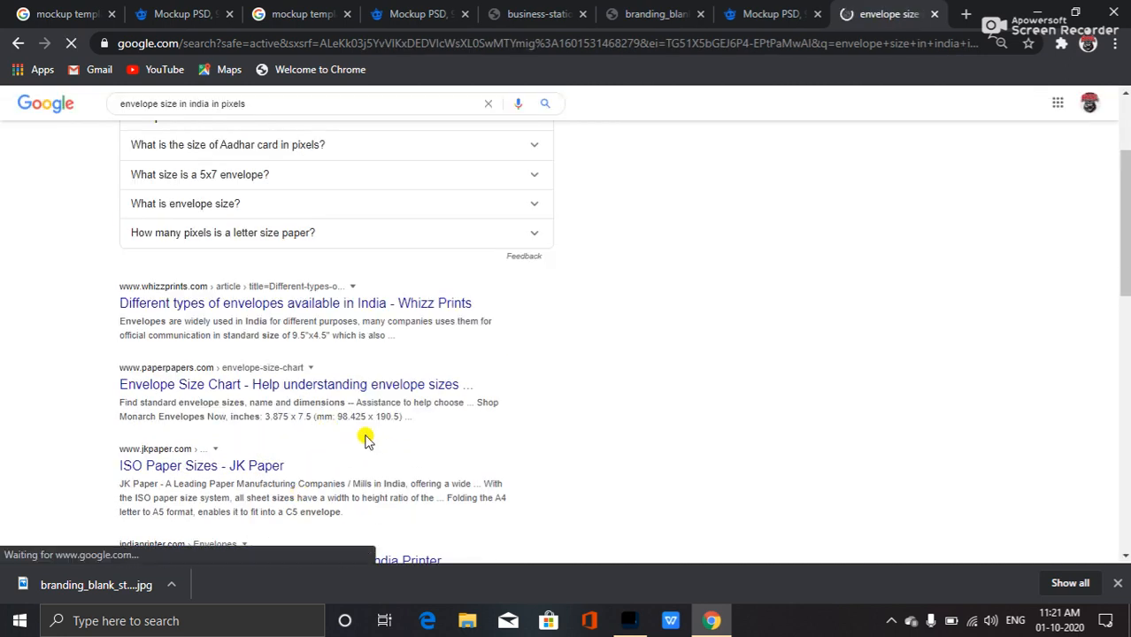
pyautogui.scroll(-1, 292, 511)
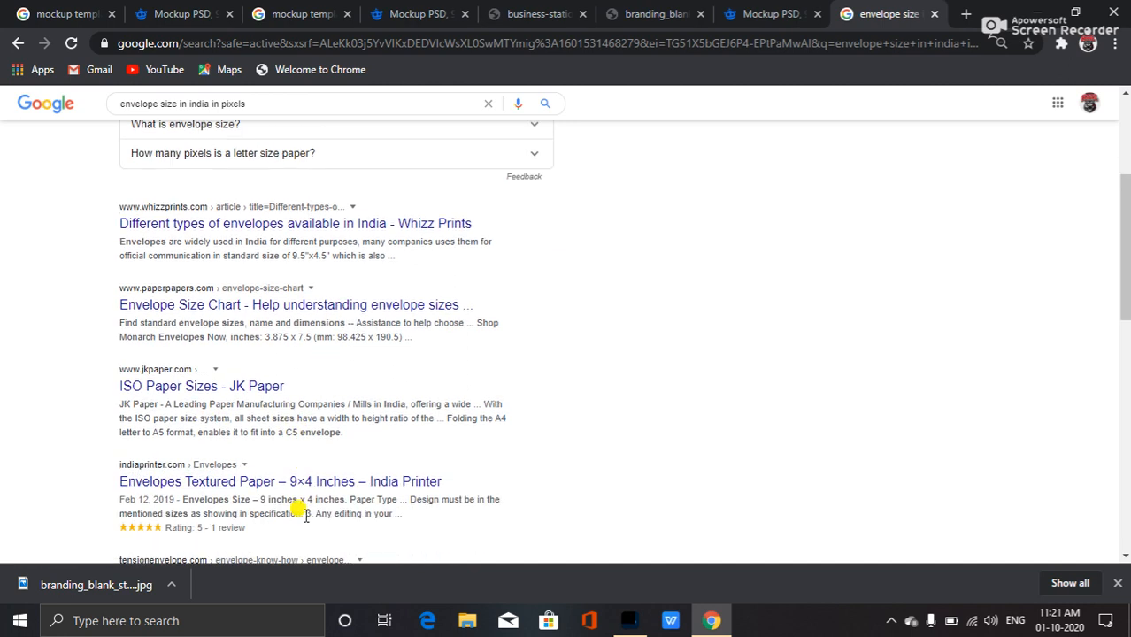
pyautogui.scroll(3, 288, 420)
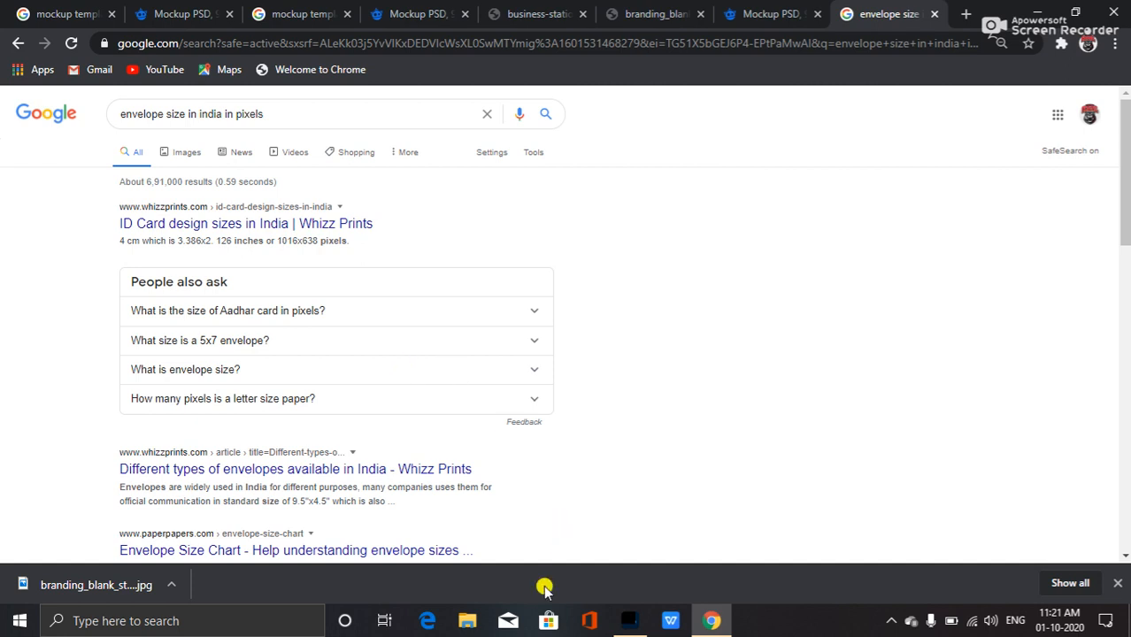
# Create a new A4 document of 210 x 297 mm at 300 ppi in Photoshop.
pyautogui.click(629, 620)
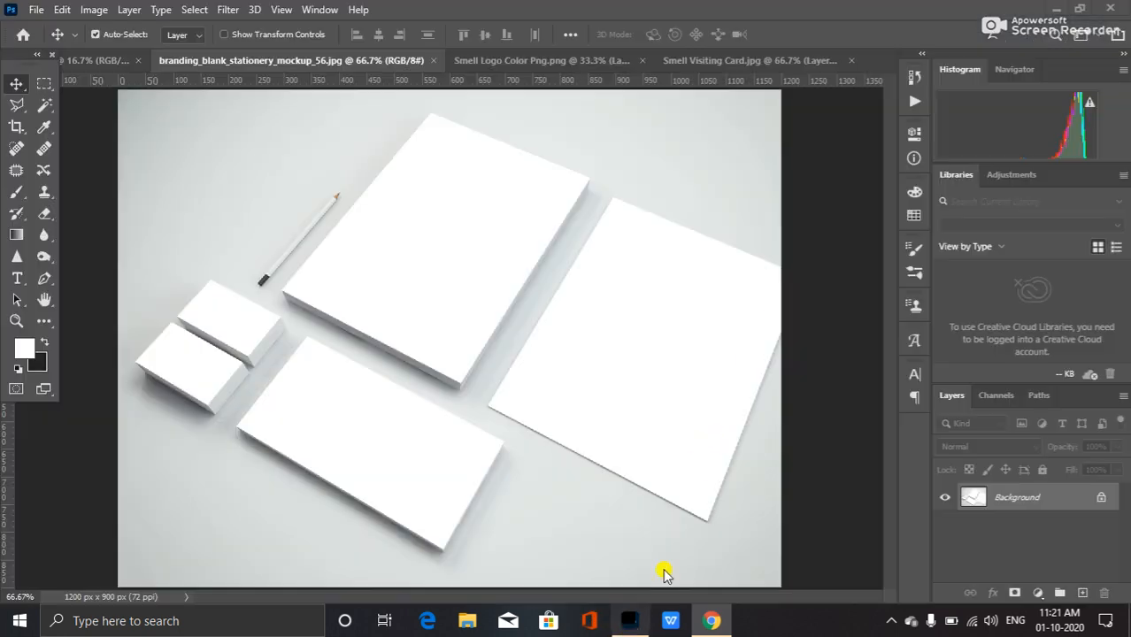
pyautogui.click(40, 11)
pyautogui.click(71, 32)
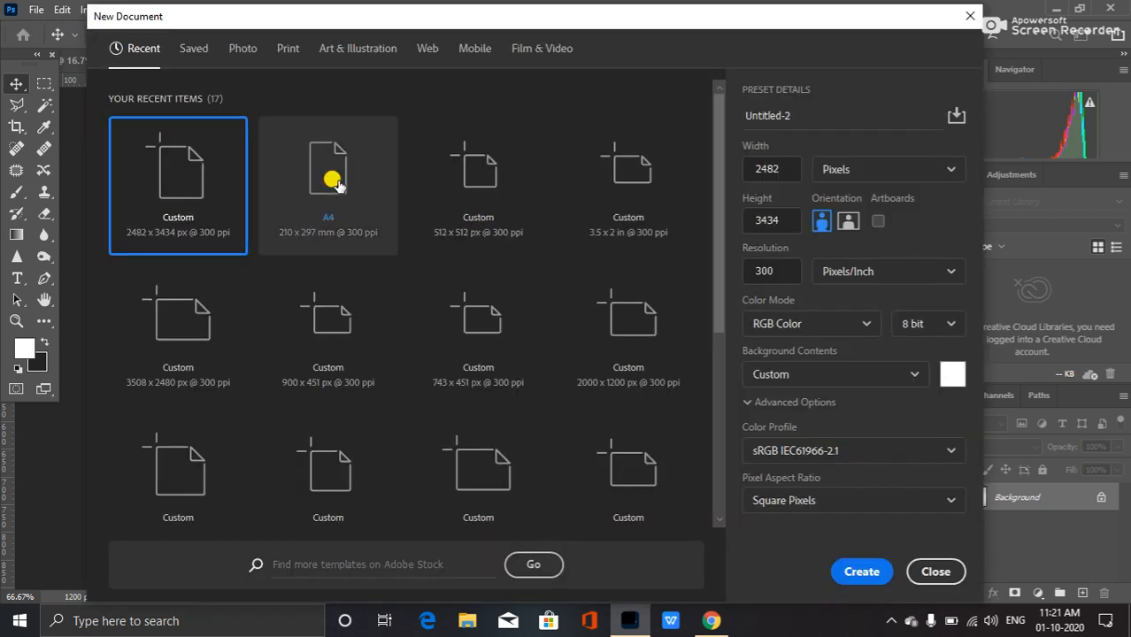
pyautogui.click(333, 181)
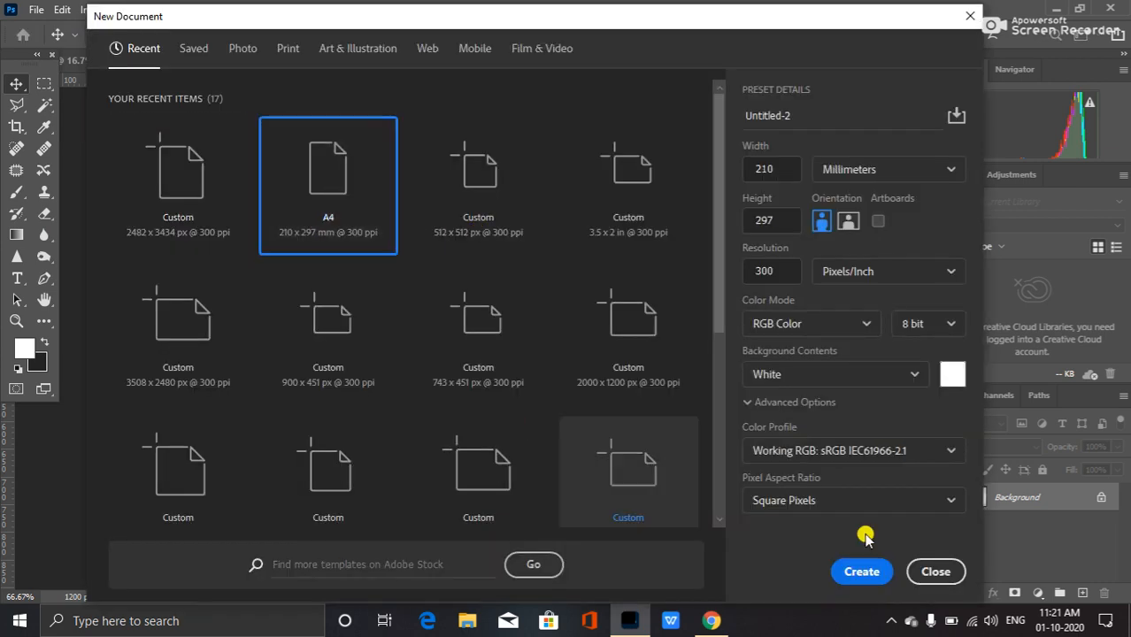
pyautogui.click(863, 572)
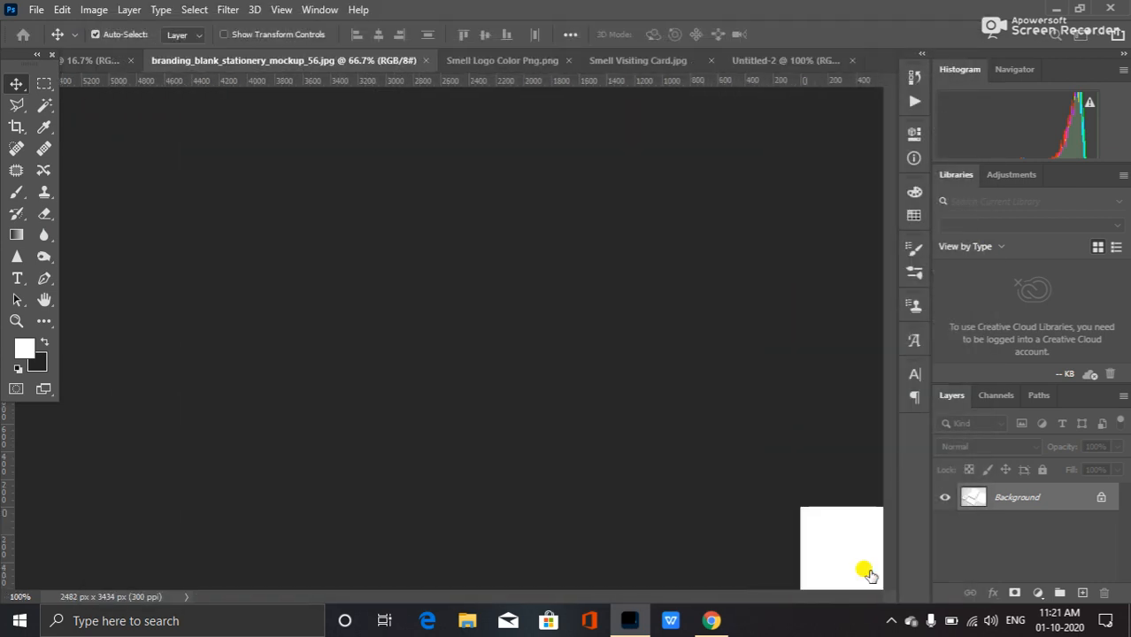
# Unlock the letterhead document's background layer into a normal layer.
pyautogui.doubleClick(1068, 501)
pyautogui.click(698, 176)
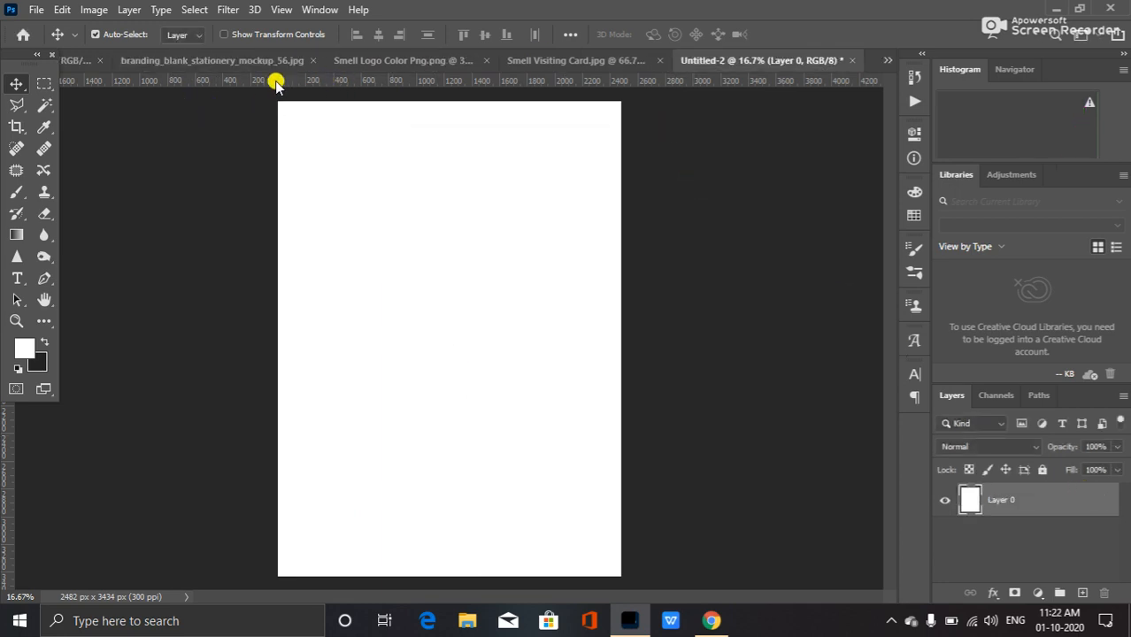
# Bring the Smell logo from its own document into the new letterhead document, undoing a stray move.
pyautogui.click(225, 61)
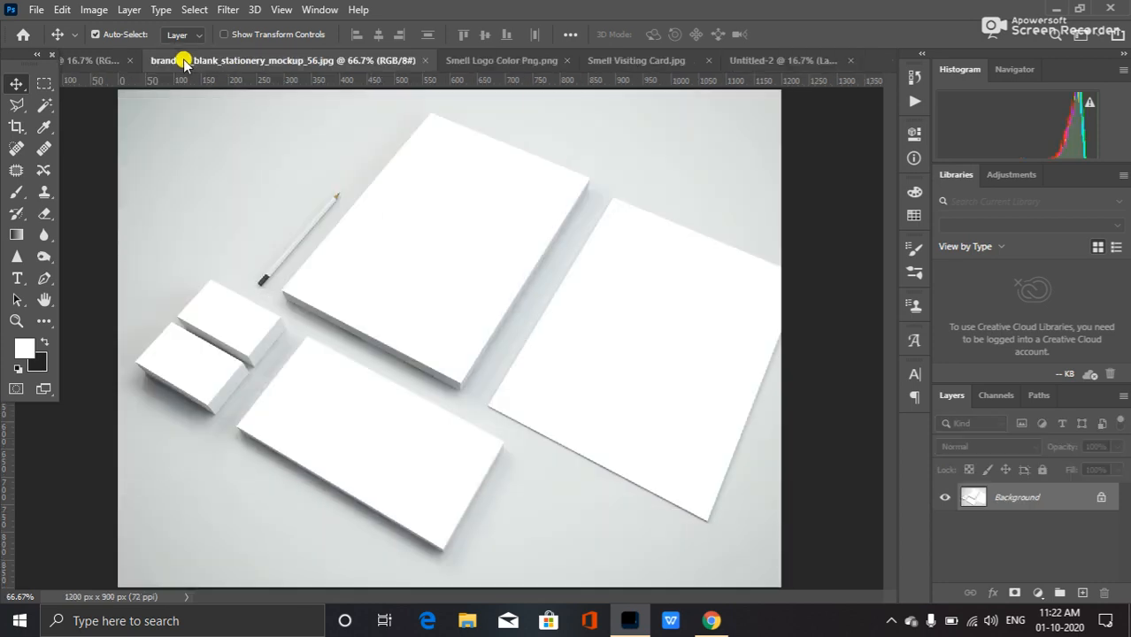
pyautogui.click(489, 61)
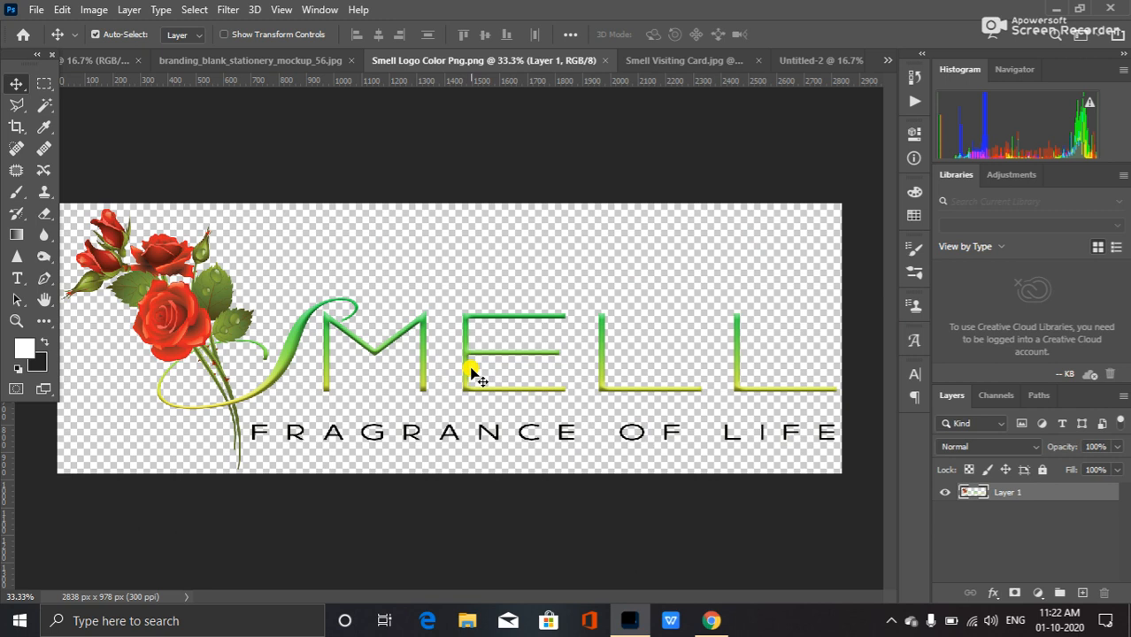
pyautogui.moveTo(470, 365); pyautogui.dragTo(625, 275)
pyautogui.moveTo(471, 333); pyautogui.dragTo(442, 226)
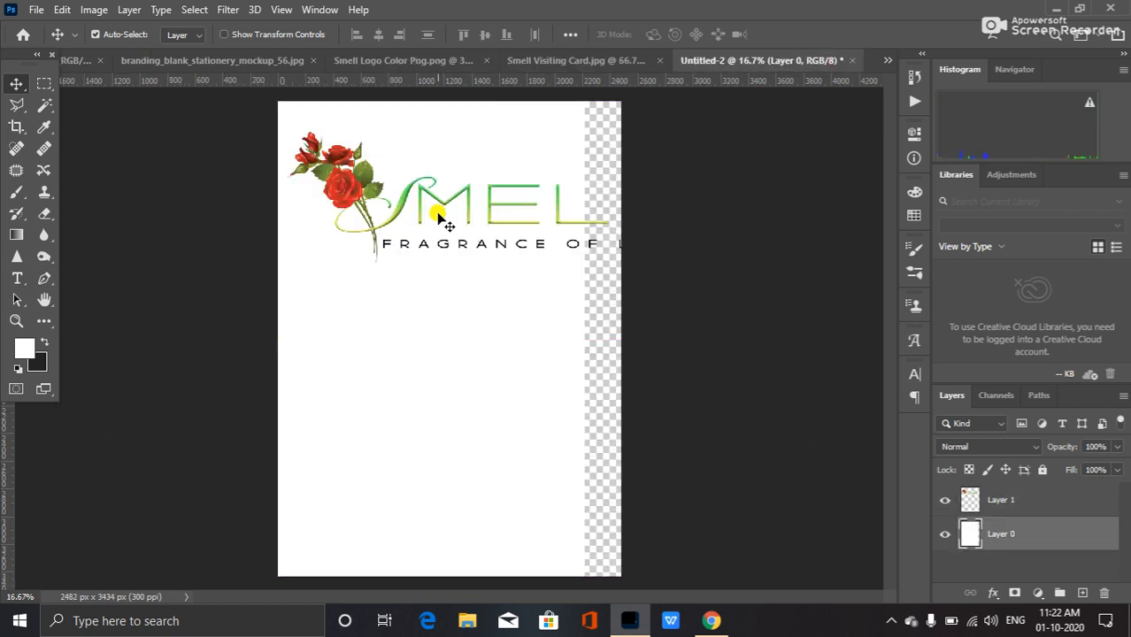
pyautogui.hotkey('ctrl', 'z')
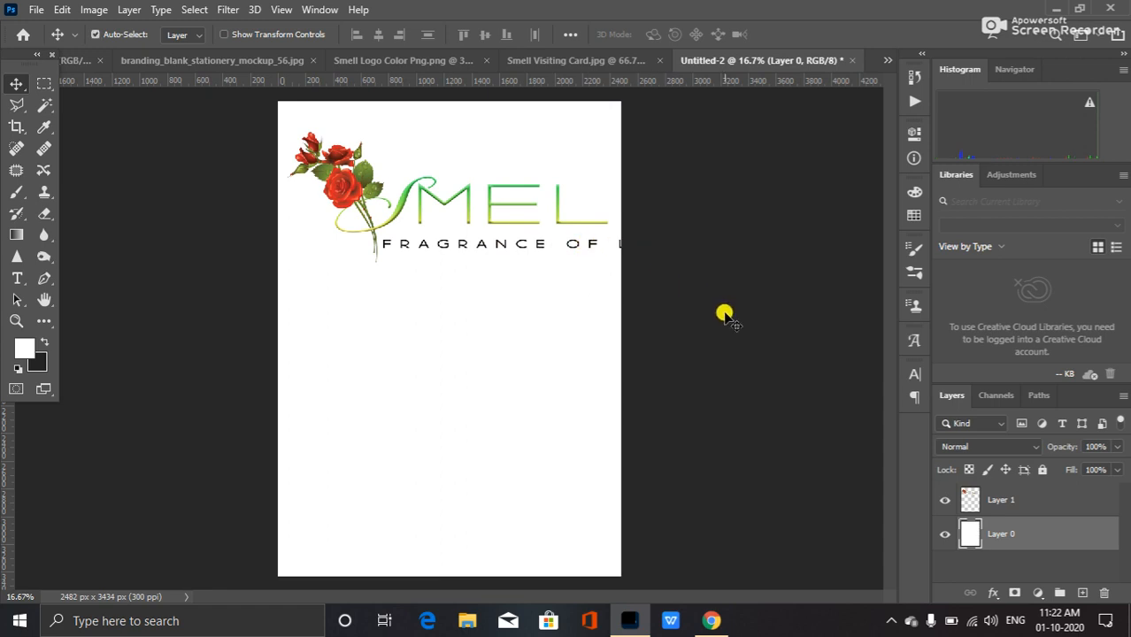
# Scale the logo down to about 40.74% and nudge it into the letterhead's top-left corner.
pyautogui.hotkey('ctrl', 't')
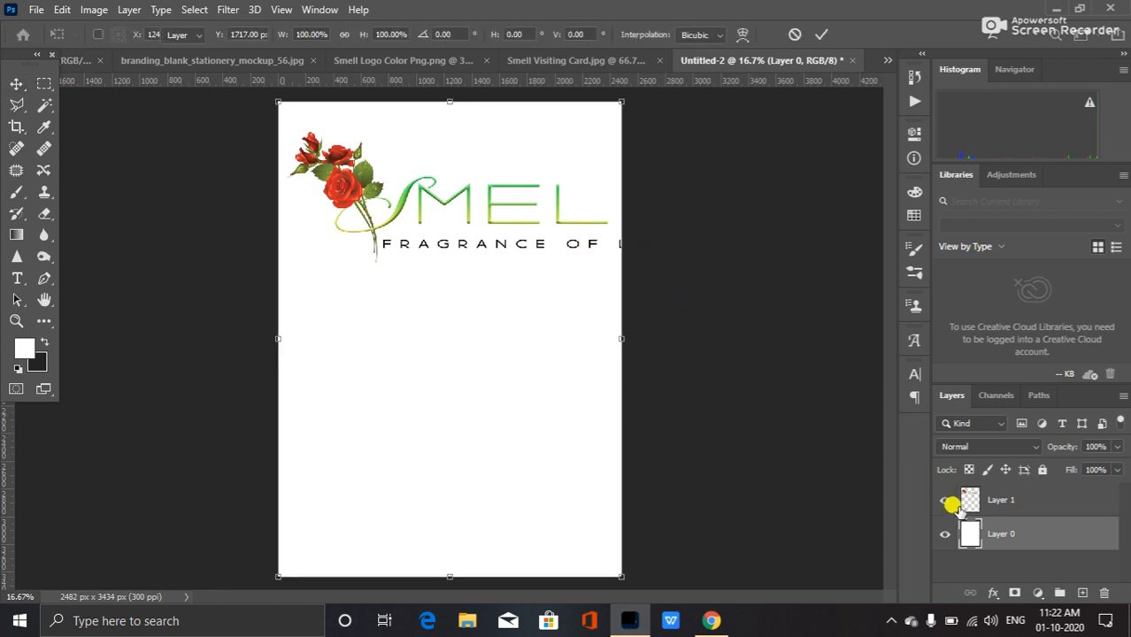
pyautogui.press('Escape')
pyautogui.click(1022, 499)
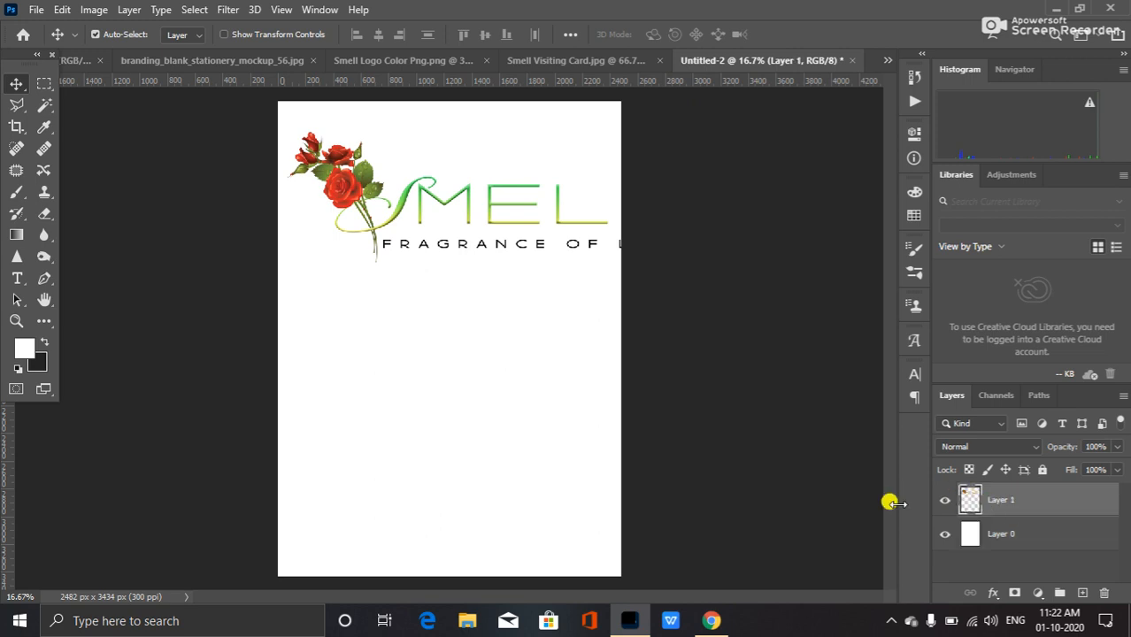
pyautogui.hotkey('ctrl', 't')
pyautogui.moveTo(676, 261); pyautogui.dragTo(434, 194)
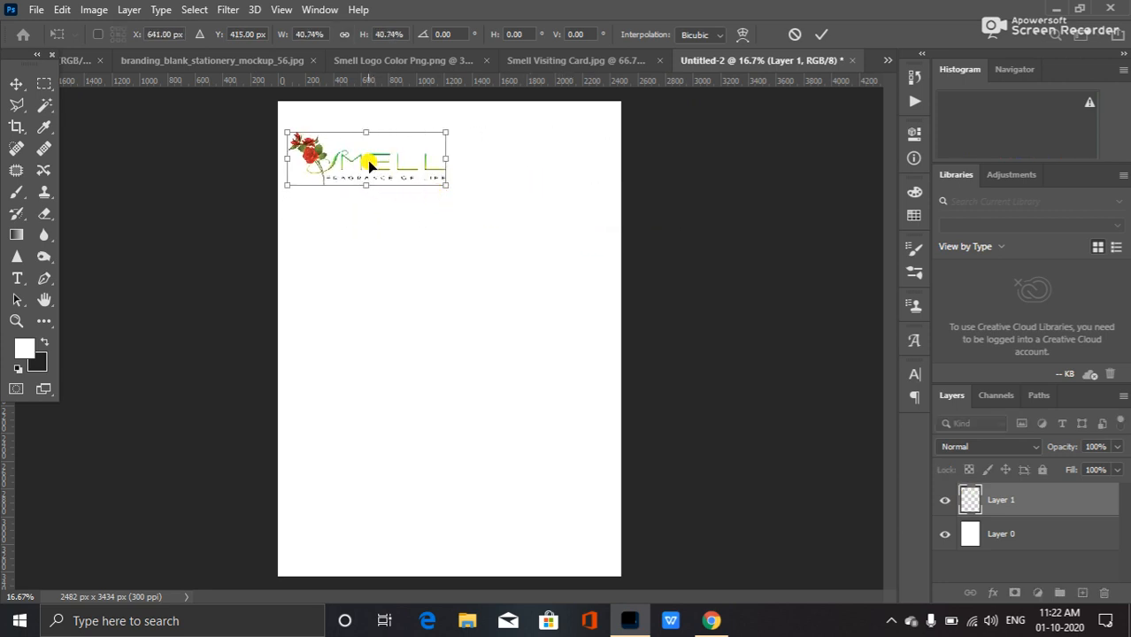
pyautogui.press('Up')
pyautogui.press('Up')
pyautogui.press('Up')
pyautogui.press('Up')
pyautogui.press('Up')
pyautogui.press('Up')
pyautogui.press('Up')
pyautogui.press('Up')
pyautogui.press('Up')
pyautogui.press('Up')
pyautogui.press('Up')
pyautogui.press('Up')
pyautogui.press('Up')
pyautogui.press('Up')
pyautogui.press('Up')
pyautogui.press('Up')
pyautogui.press('Up')
pyautogui.press('Up')
pyautogui.press('Up')
pyautogui.press('Up')
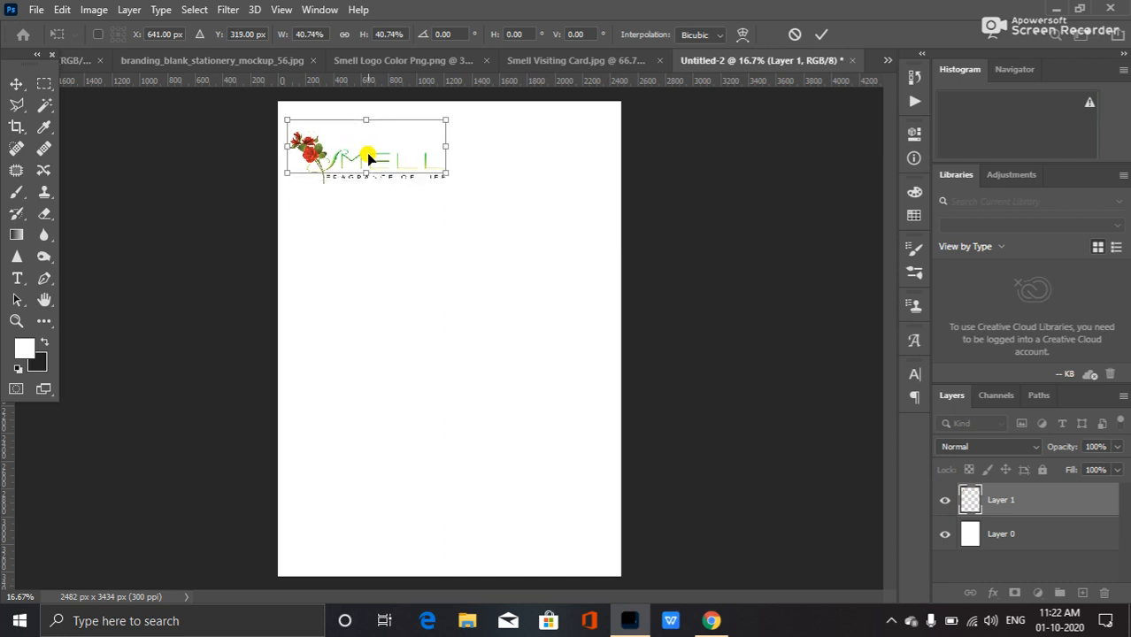
pyautogui.press('Up')
pyautogui.press('Up')
pyautogui.press('Up')
pyautogui.press('Up')
pyautogui.press('Up')
pyautogui.press('Left')
pyautogui.press('Left')
pyautogui.press('Left')
pyautogui.press('Left')
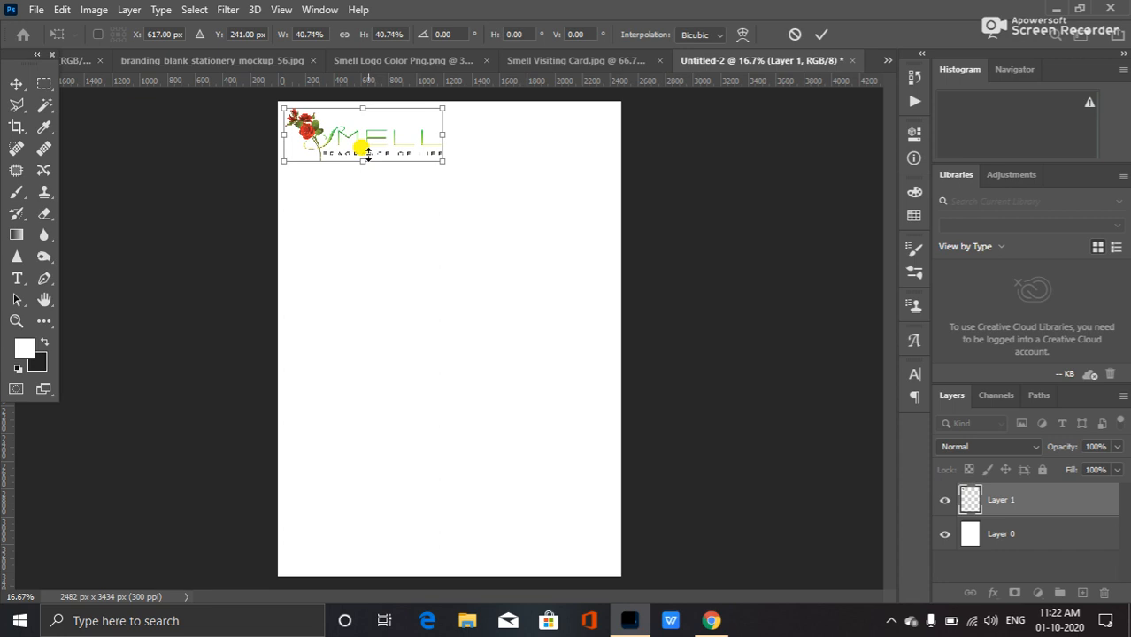
pyautogui.press('Return')
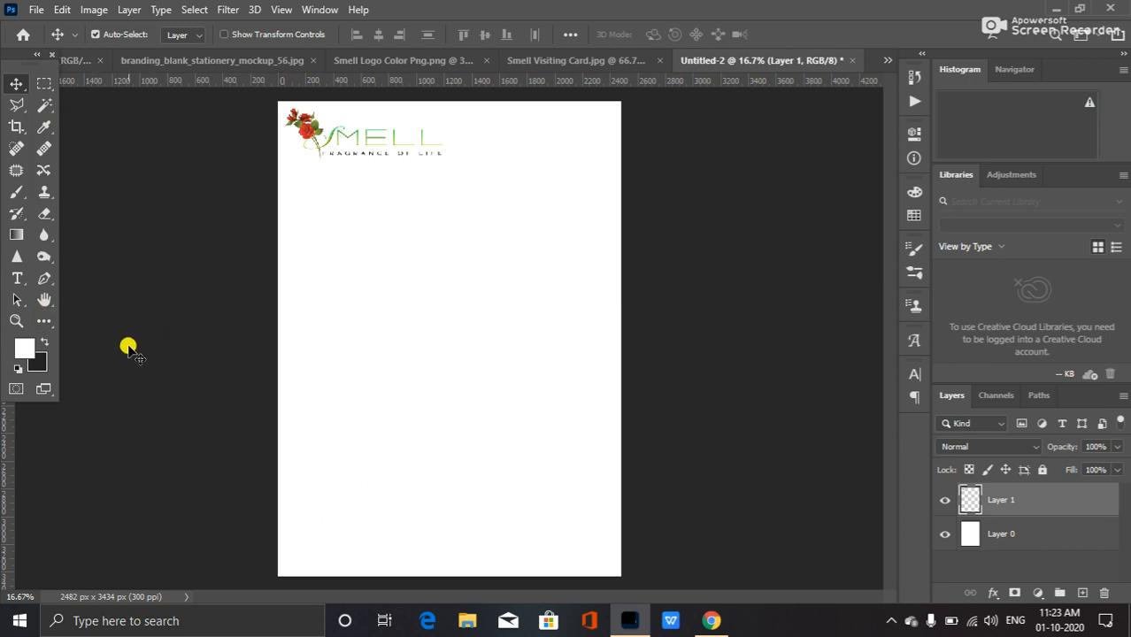
# Draw a wavy open shape path across the letterhead below the logo with the Pen tool on a new layer.
pyautogui.click(44, 279)
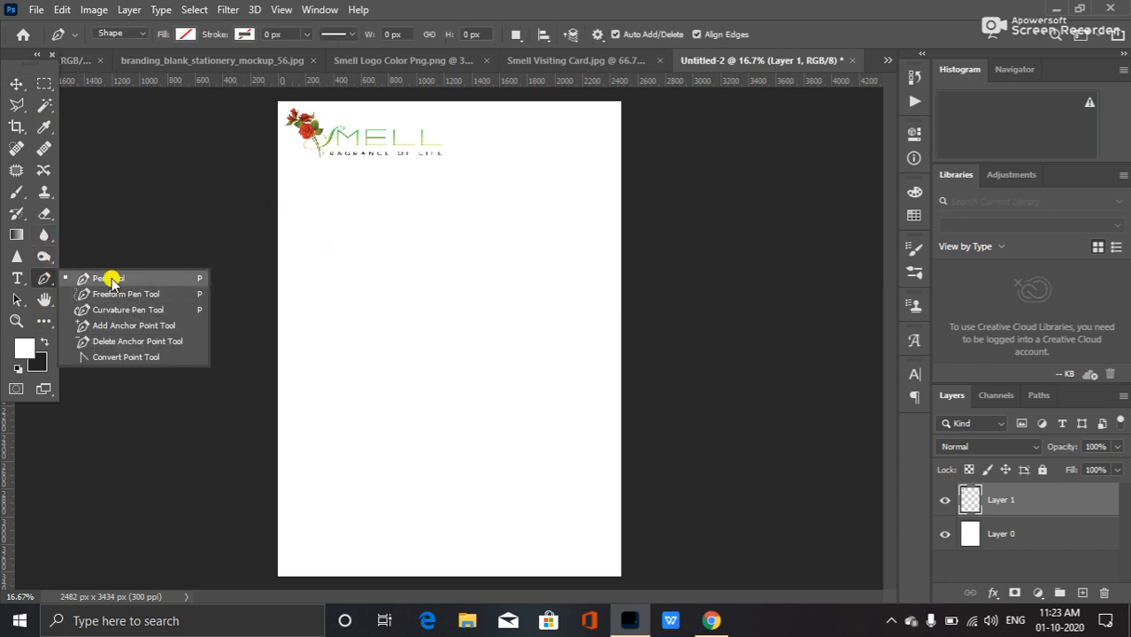
pyautogui.click(109, 279)
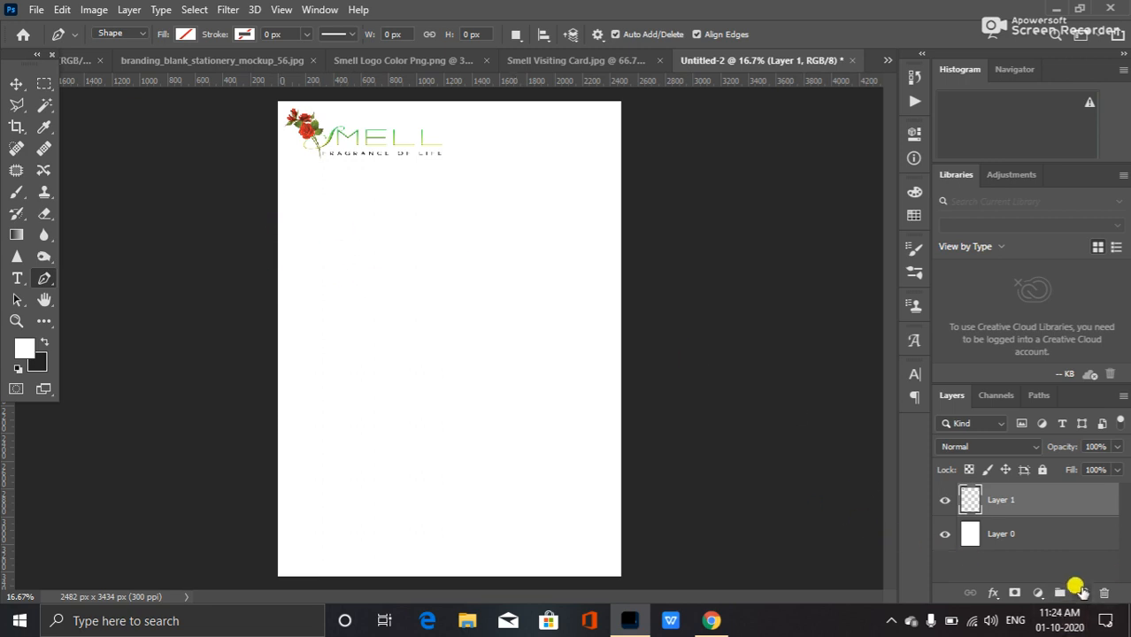
pyautogui.click(1082, 592)
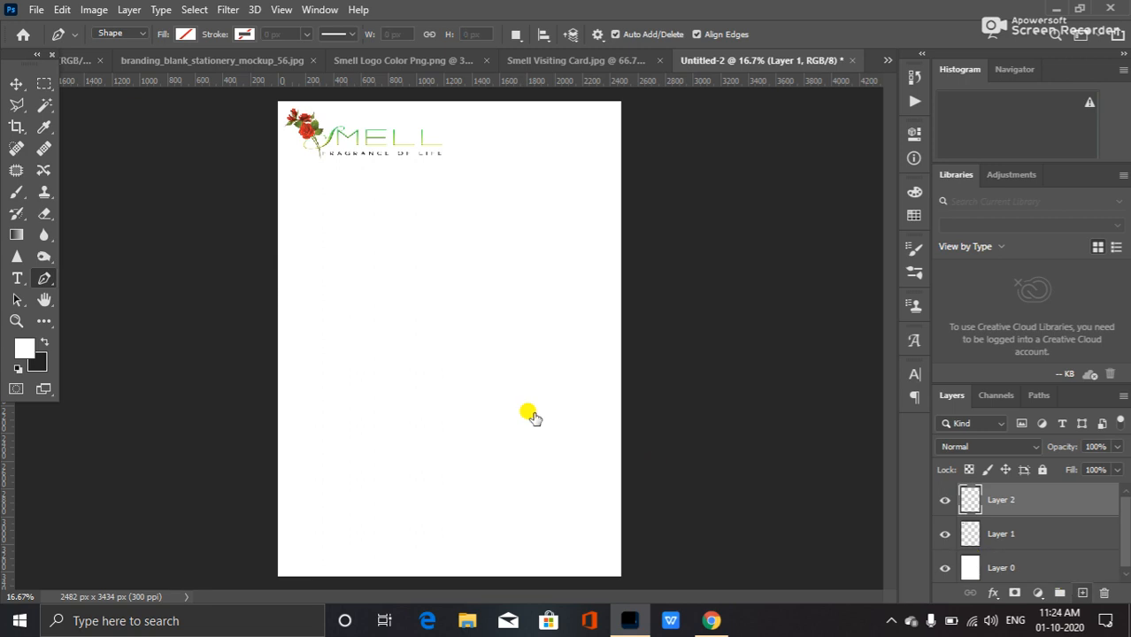
pyautogui.click(274, 201)
pyautogui.moveTo(372, 179); pyautogui.dragTo(408, 179)
pyautogui.moveTo(529, 203); pyautogui.dragTo(577, 208)
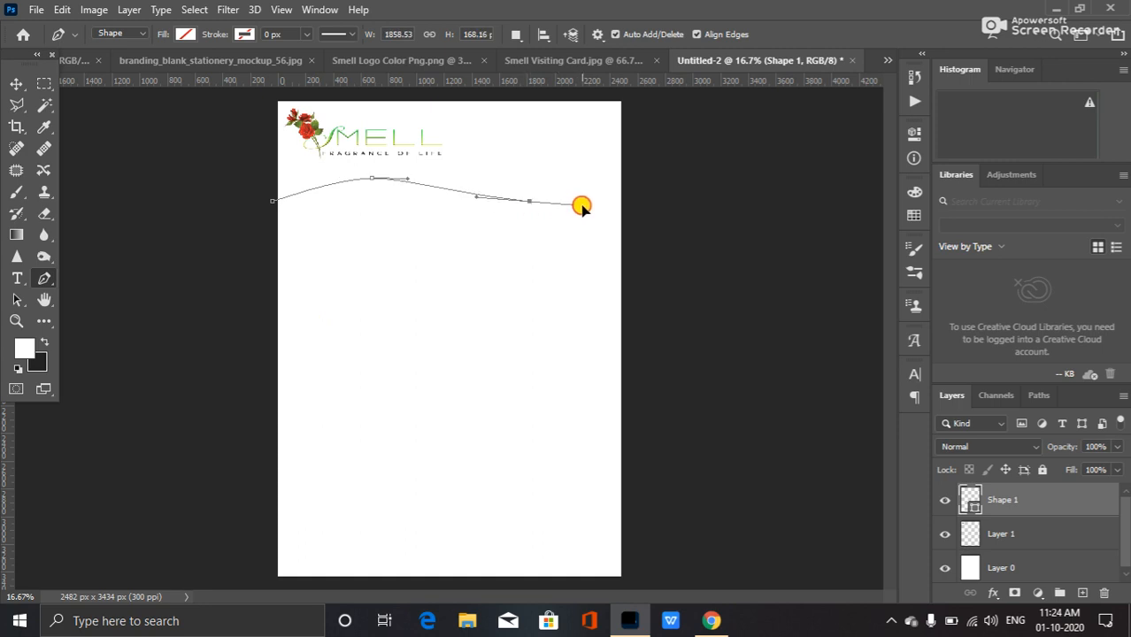
pyautogui.moveTo(581, 204); pyautogui.dragTo(583, 203)
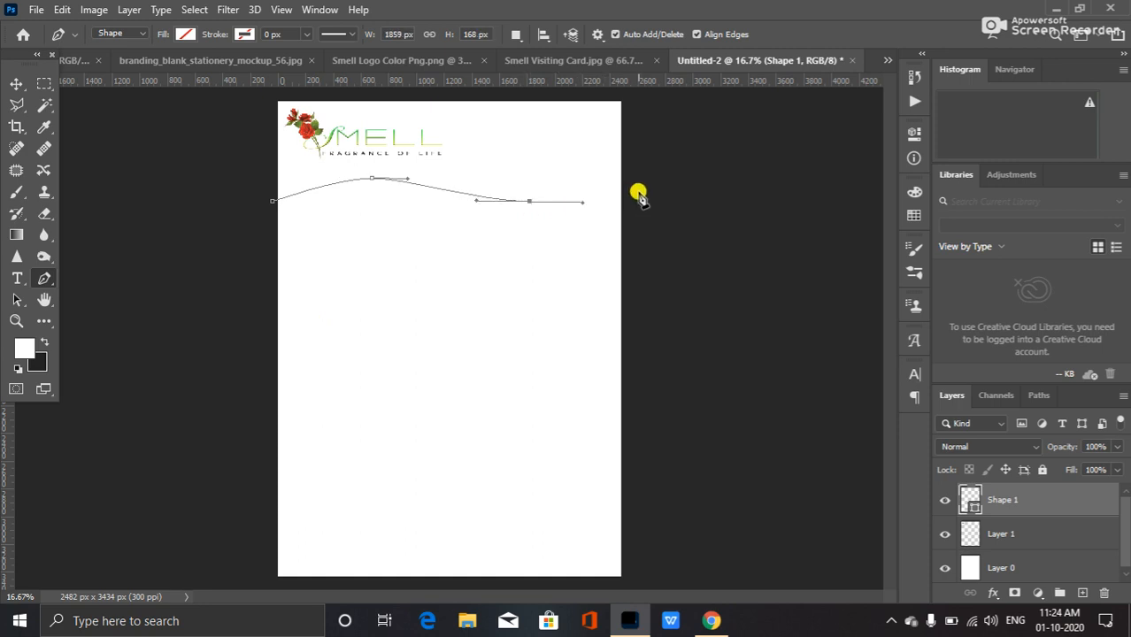
pyautogui.click(636, 193)
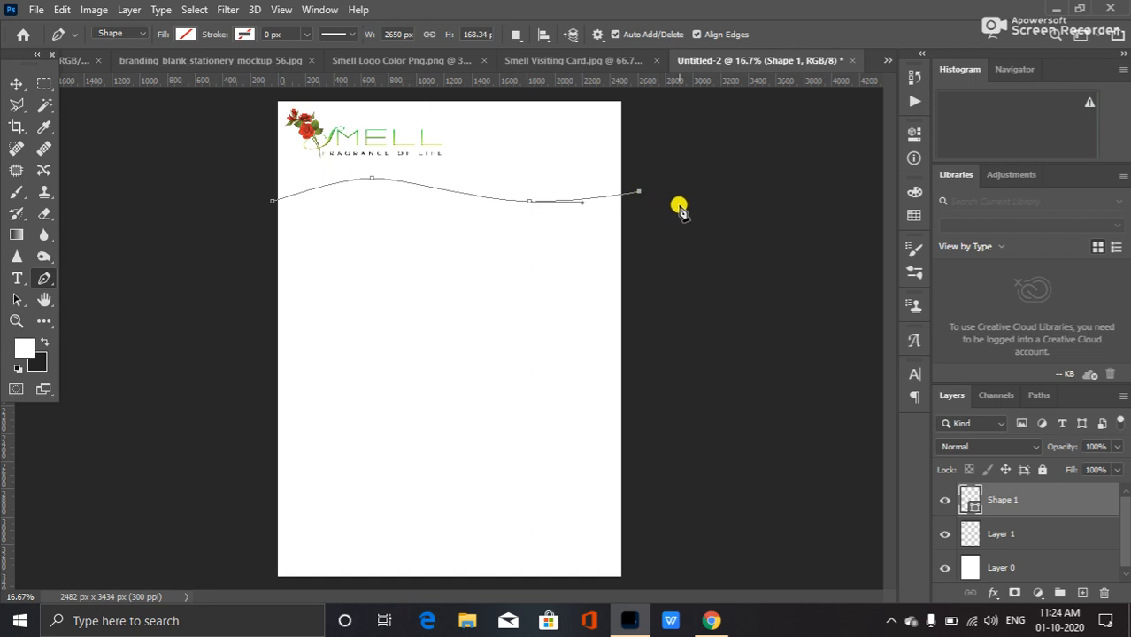
# Set the wave shape's stroke to a gradient from the Greens preset folder.
pyautogui.click(244, 38)
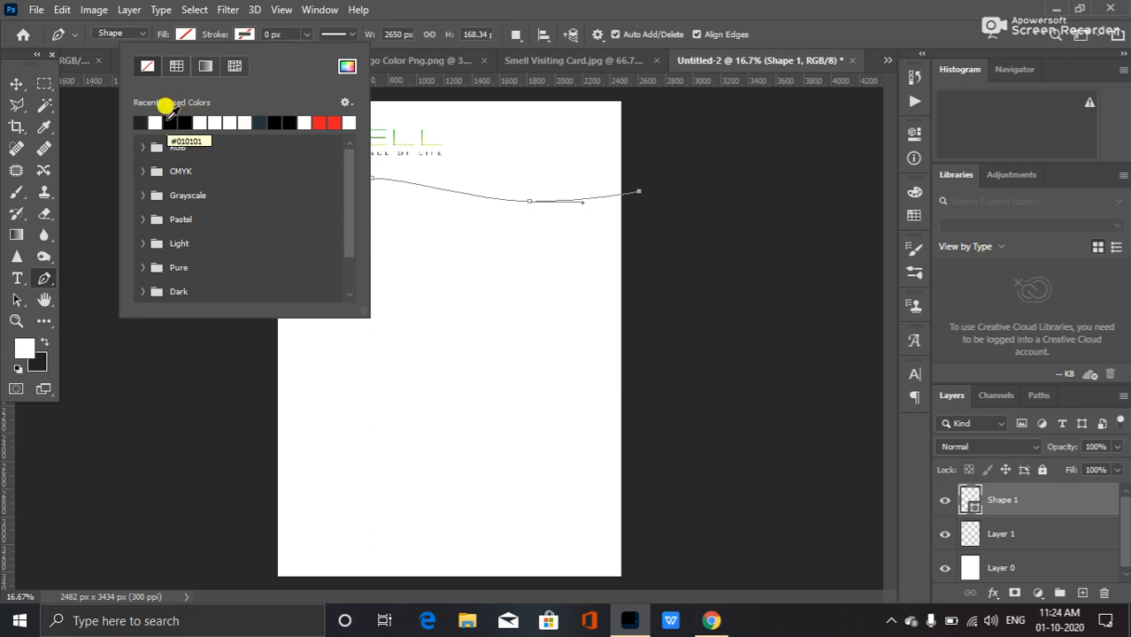
pyautogui.click(206, 65)
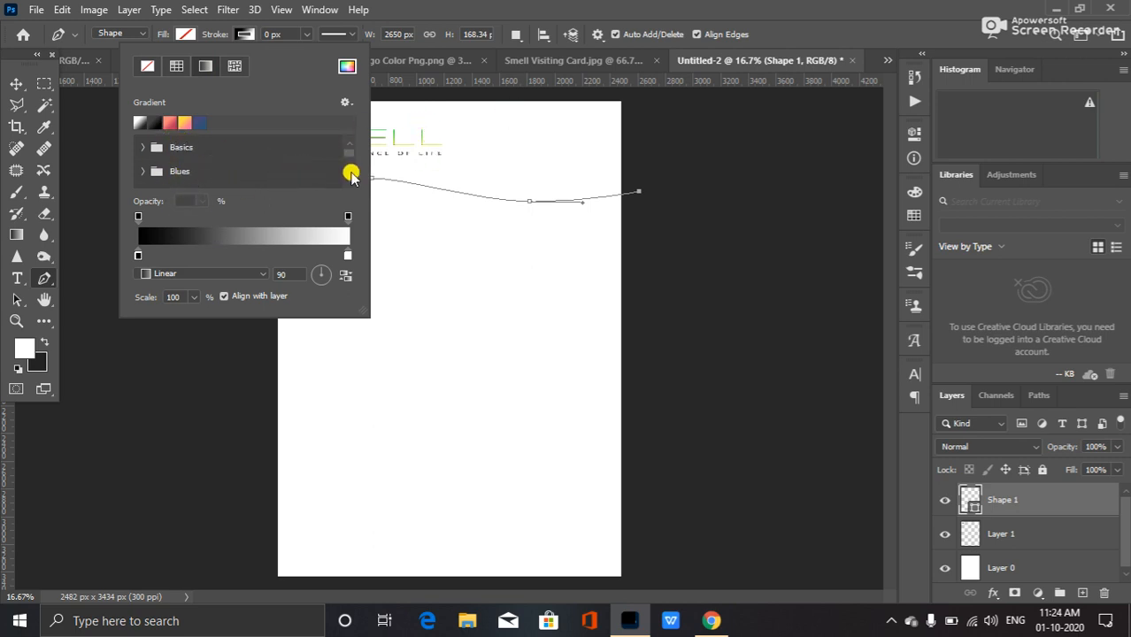
pyautogui.scroll(-2, 345, 188)
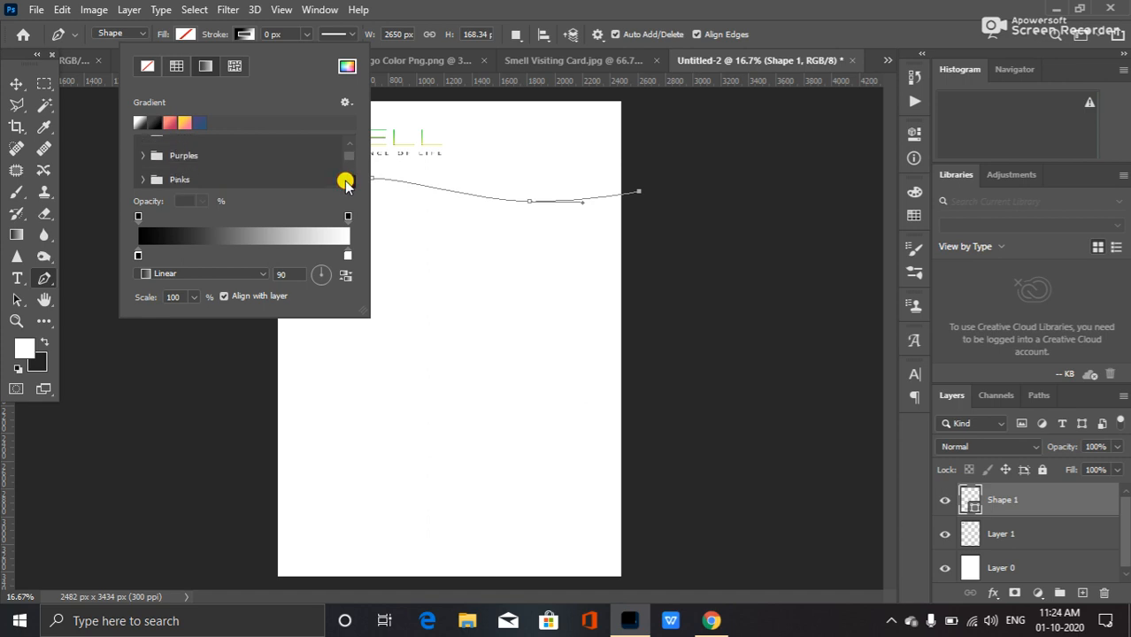
pyautogui.scroll(-3, 345, 181)
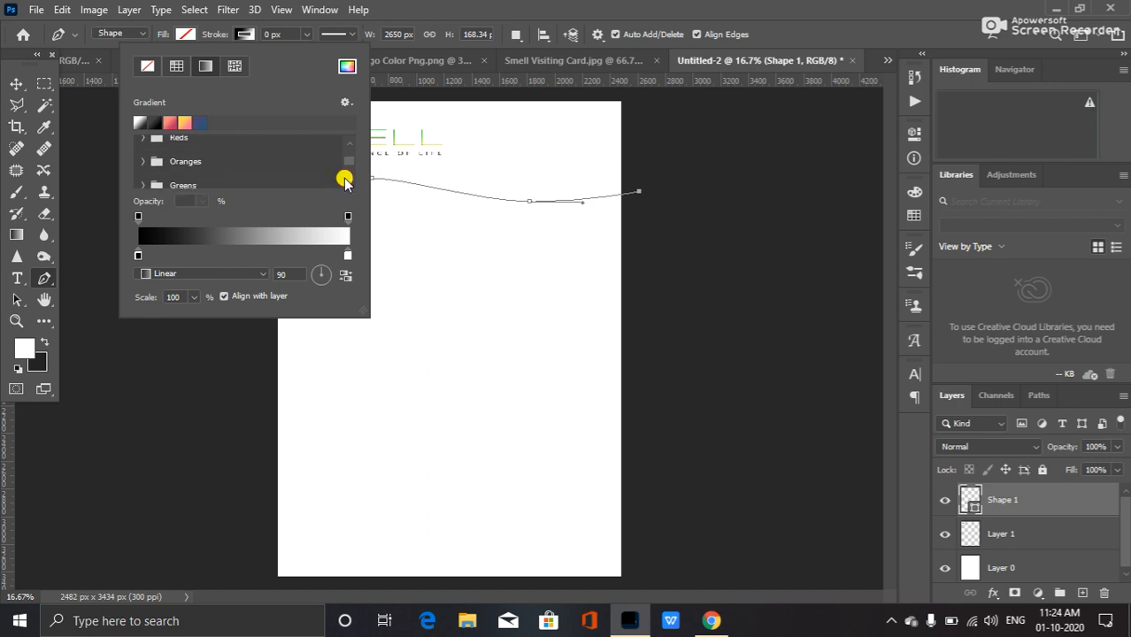
pyautogui.scroll(-1, 188, 168)
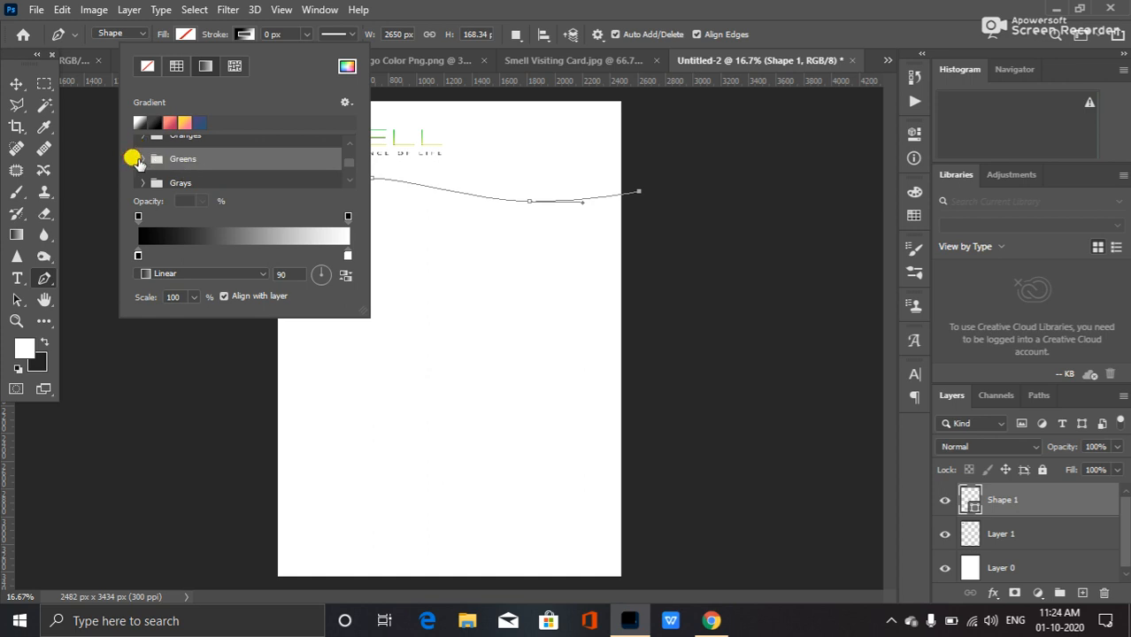
pyautogui.click(135, 159)
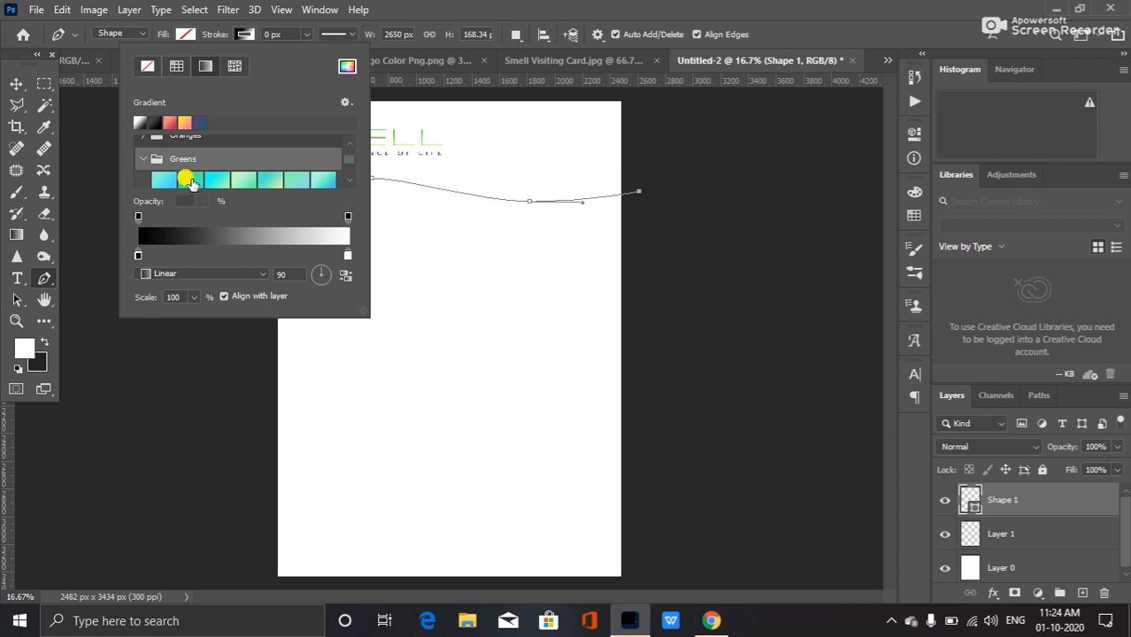
pyautogui.click(263, 178)
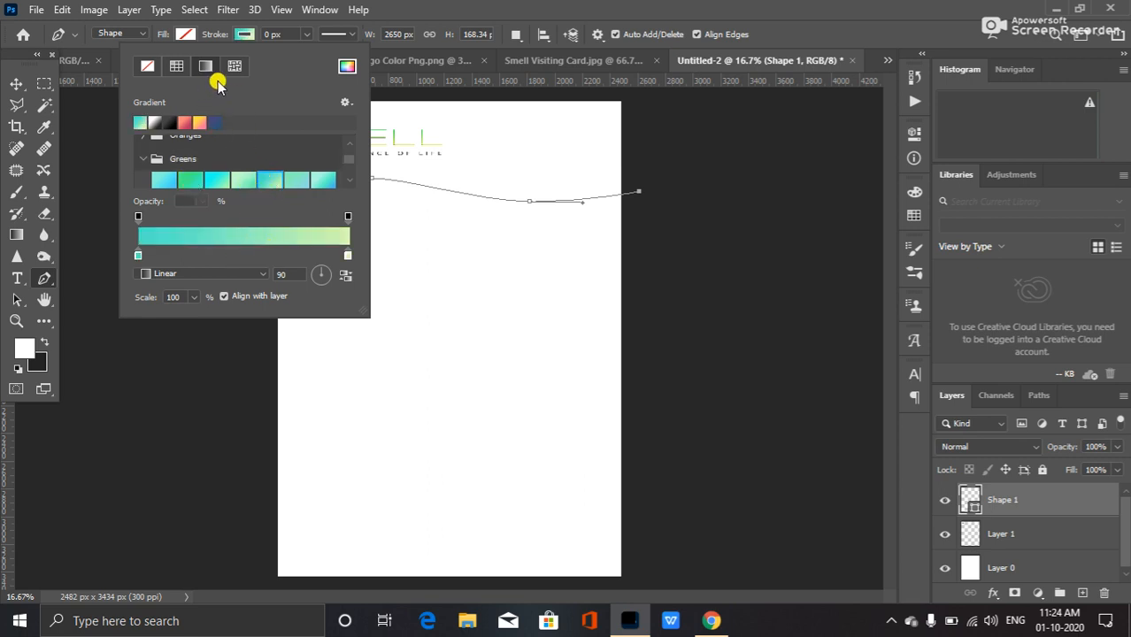
pyautogui.click(280, 34)
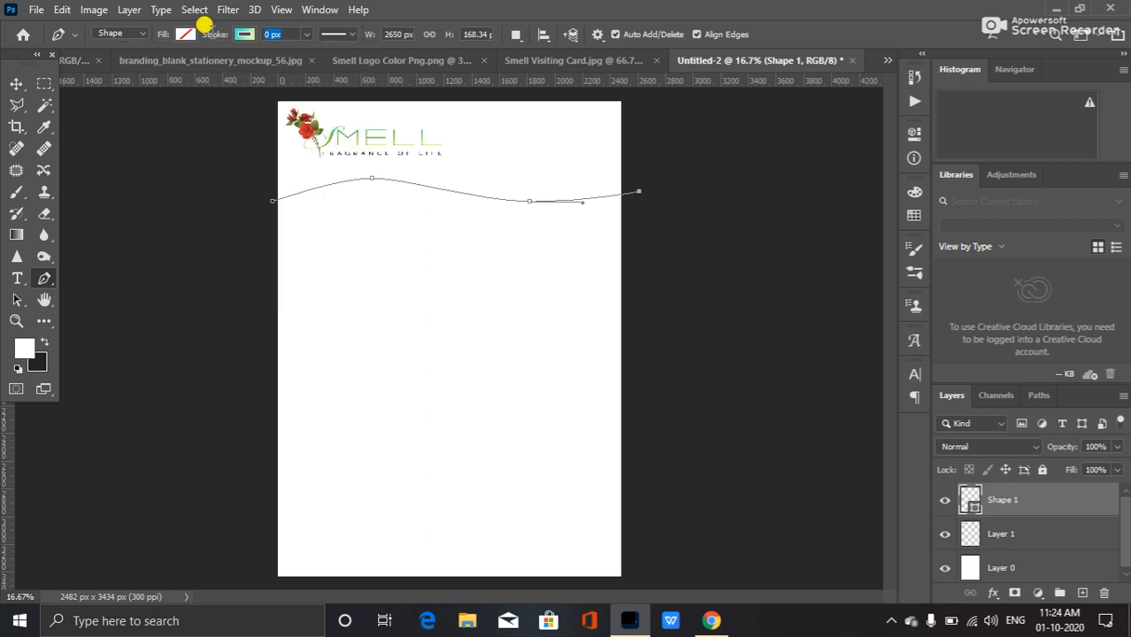
# Set the wave's stroke width to 20 px and switch back to the Move tool.
pyautogui.click(306, 36)
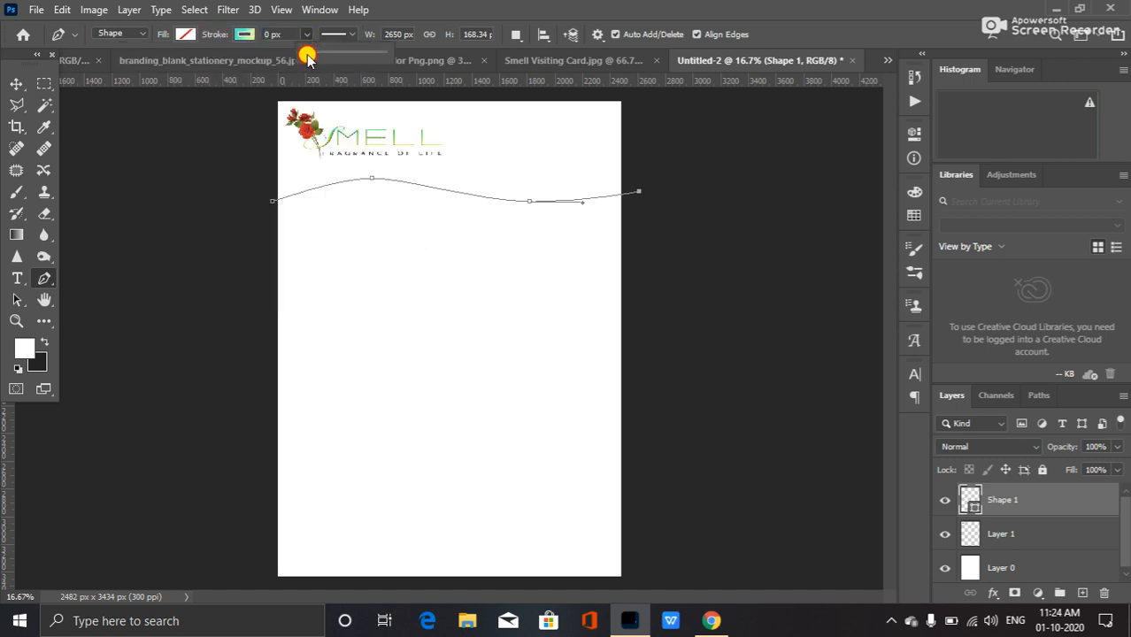
pyautogui.moveTo(322, 61); pyautogui.dragTo(326, 61)
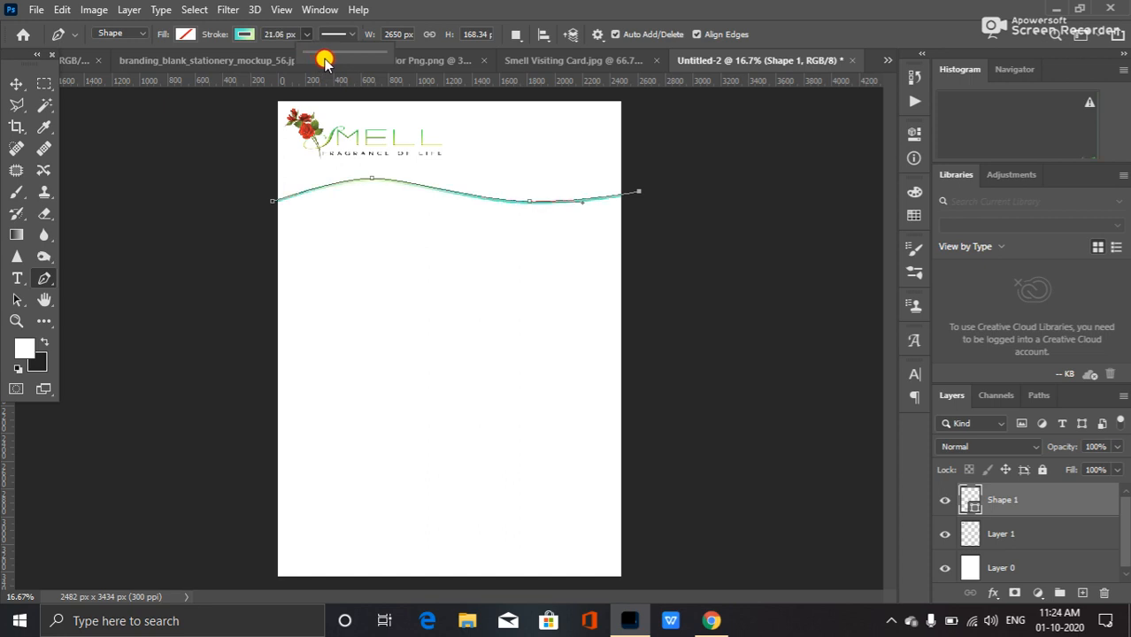
pyautogui.moveTo(325, 61); pyautogui.dragTo(296, 36)
pyautogui.click(285, 34)
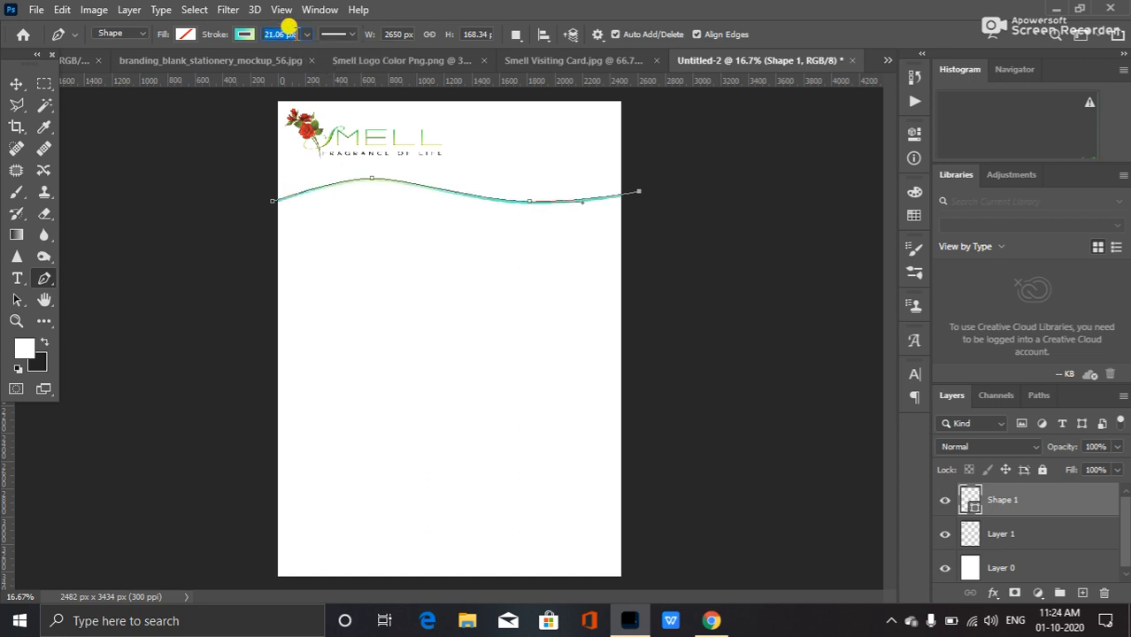
pyautogui.press('BackSpace')
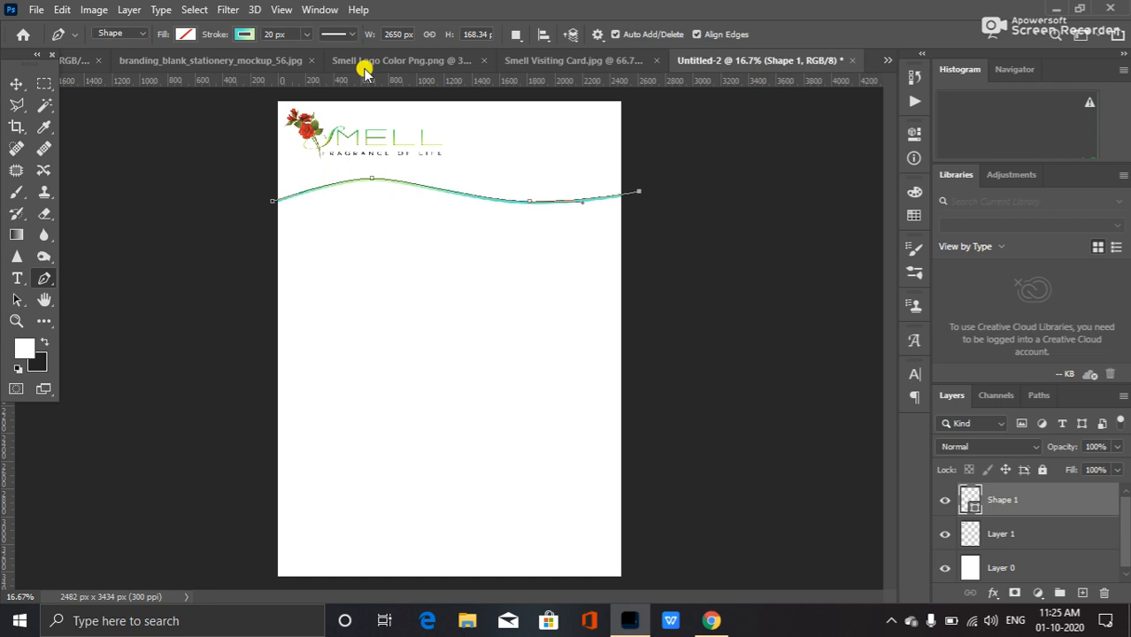
pyautogui.press('Return')
pyautogui.press('v')
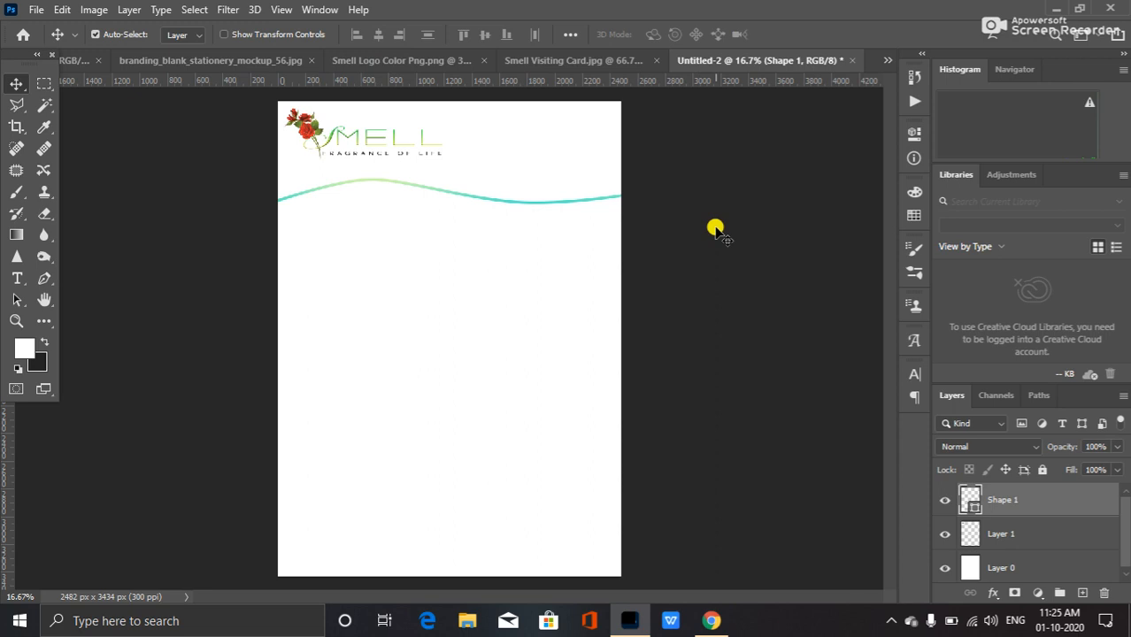
# Adjust an anchor point on the right half of the wave to flatten its curve, then deselect the path.
pyautogui.click(46, 278)
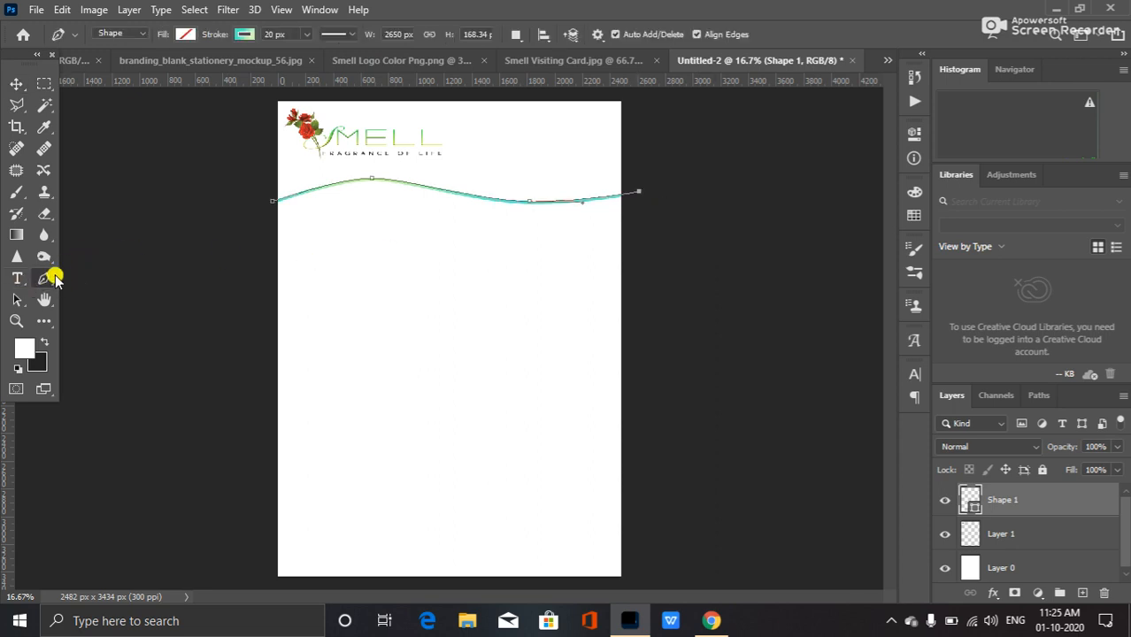
pyautogui.click(372, 180)
pyautogui.click(496, 200)
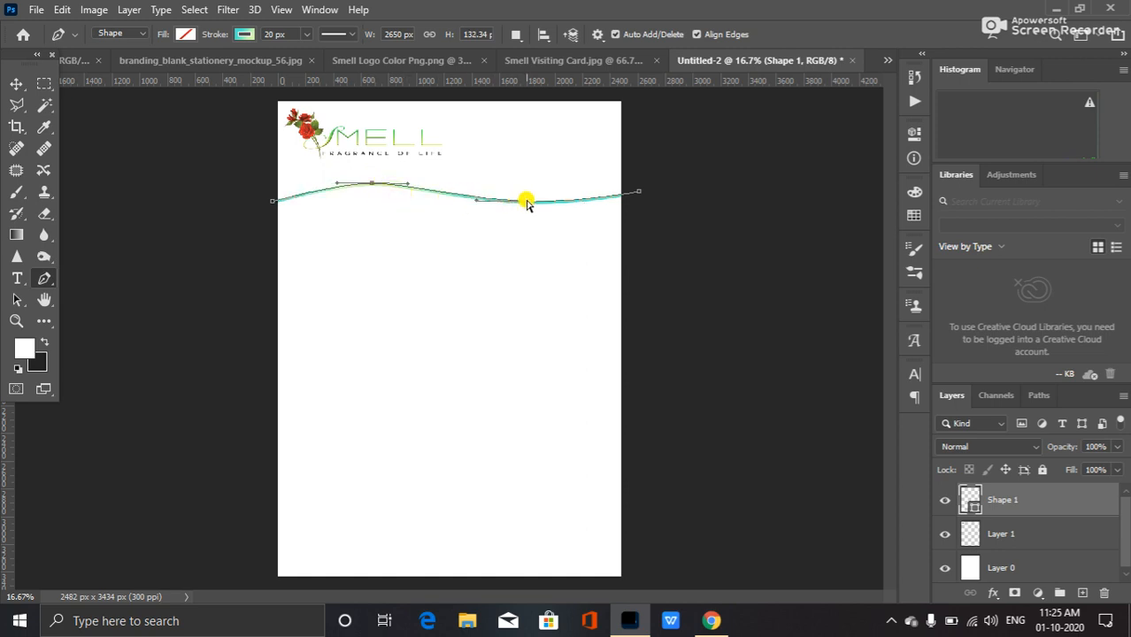
pyautogui.moveTo(531, 202); pyautogui.dragTo(530, 198)
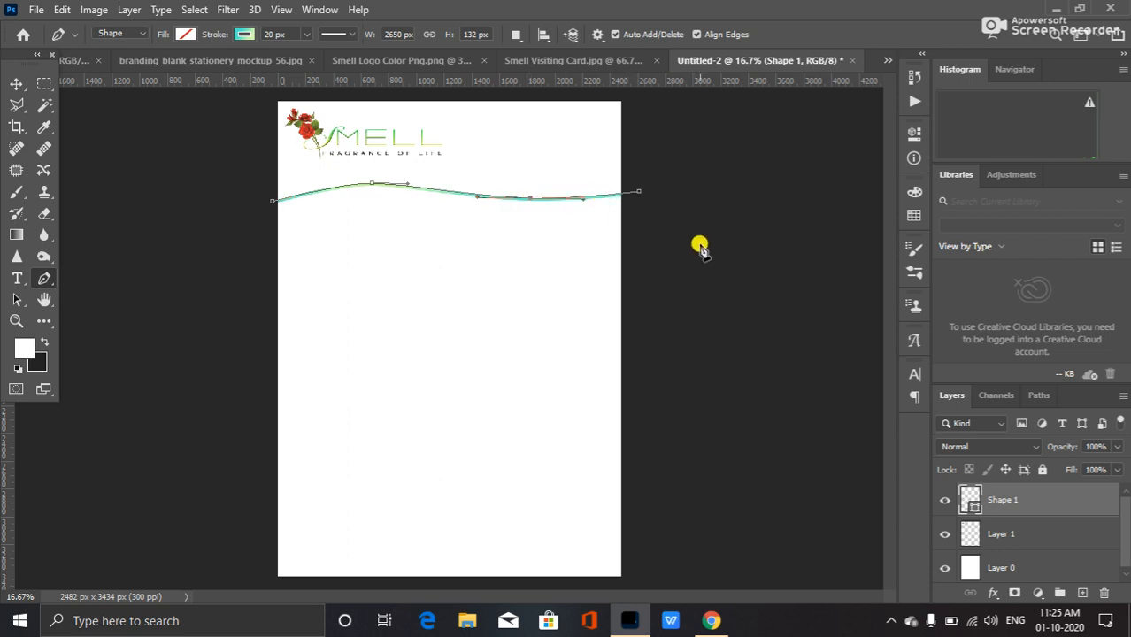
pyautogui.press('v')
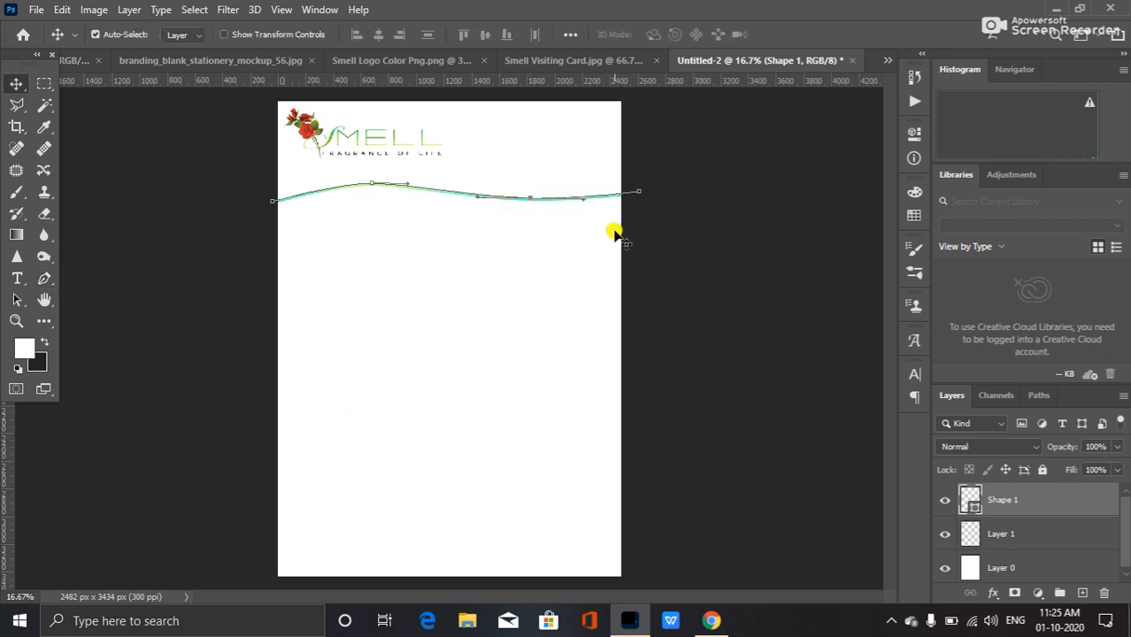
pyautogui.click(660, 248)
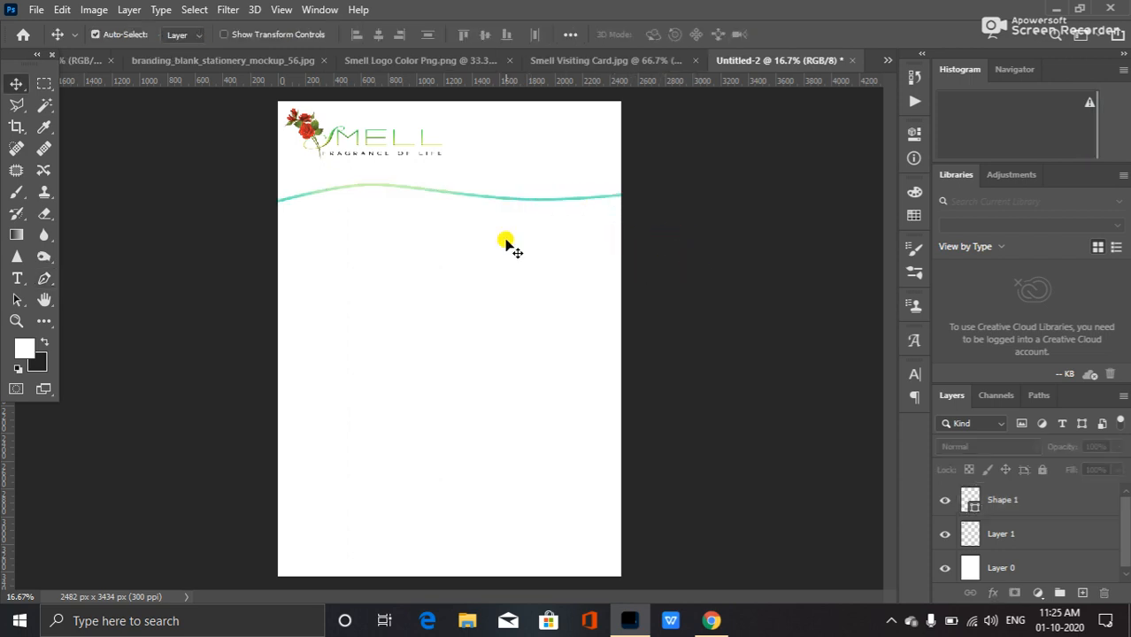
pyautogui.click(1041, 504)
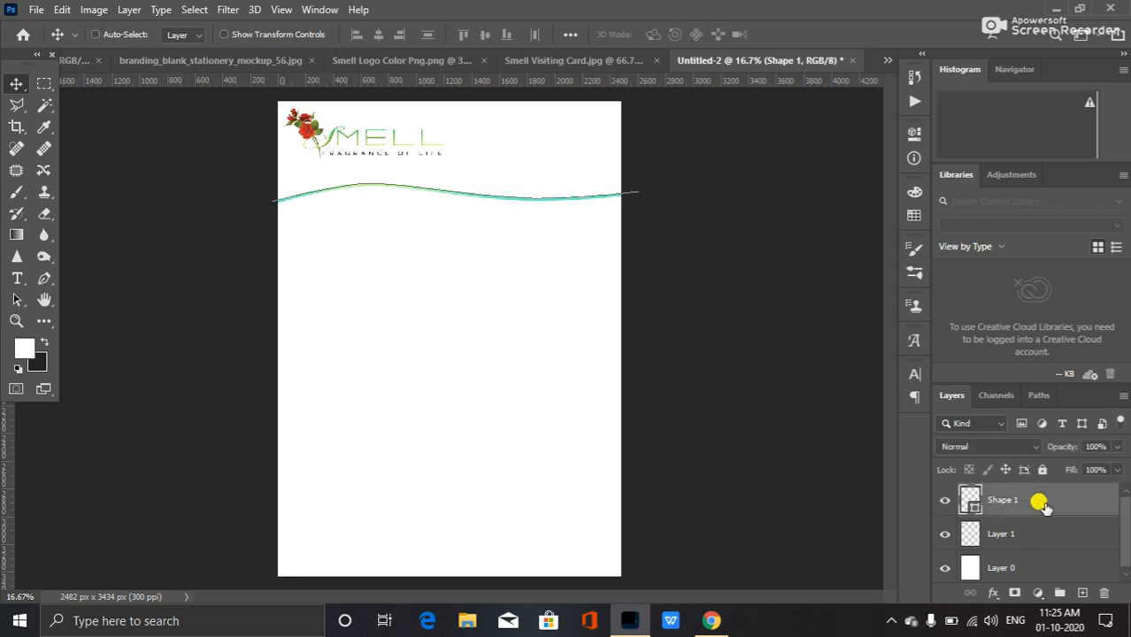
pyautogui.hotkey('ctrl', 'j')
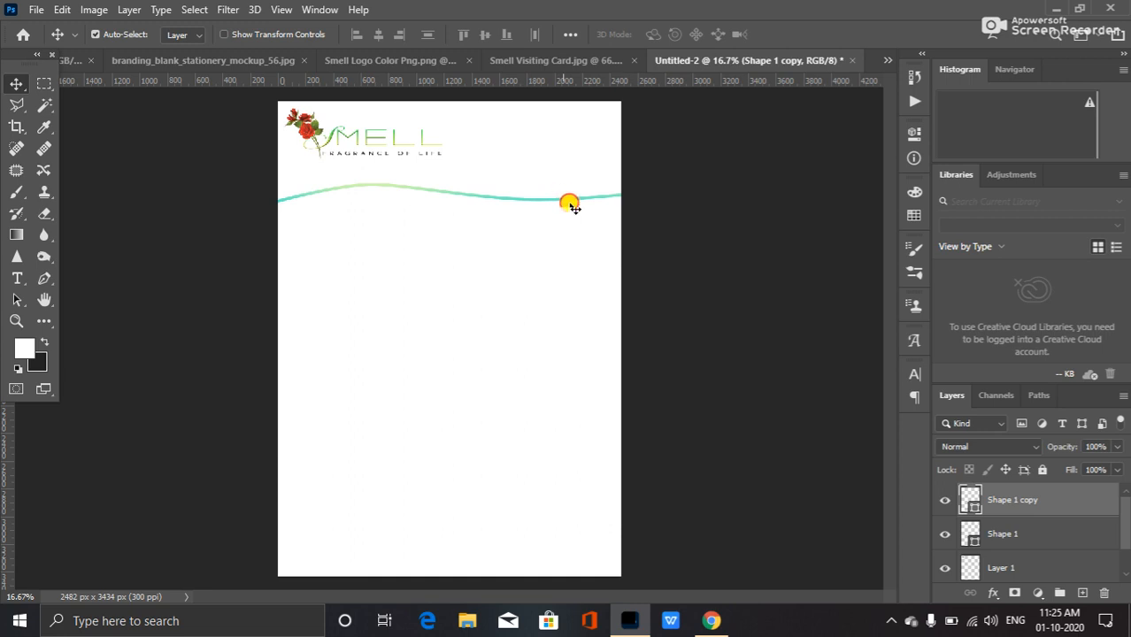
pyautogui.moveTo(564, 196); pyautogui.dragTo(573, 246)
pyautogui.hotkey('ctrl', 'z')
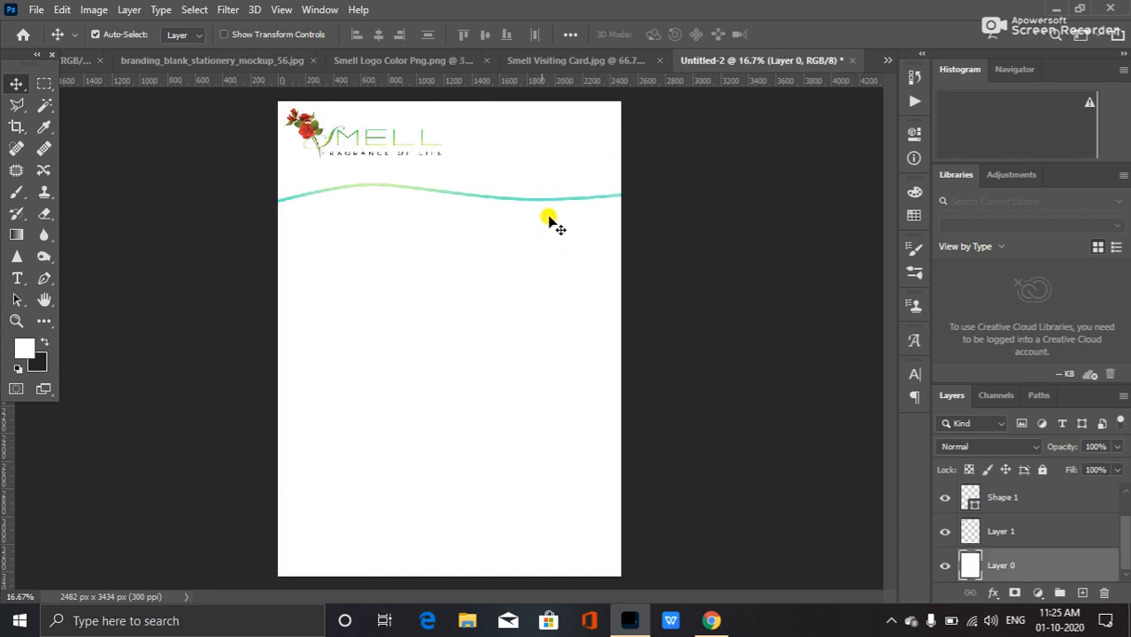
# Duplicate the wave shape and move the copy down to the bottom edge of the letterhead.
pyautogui.scroll(4, 495, 190)
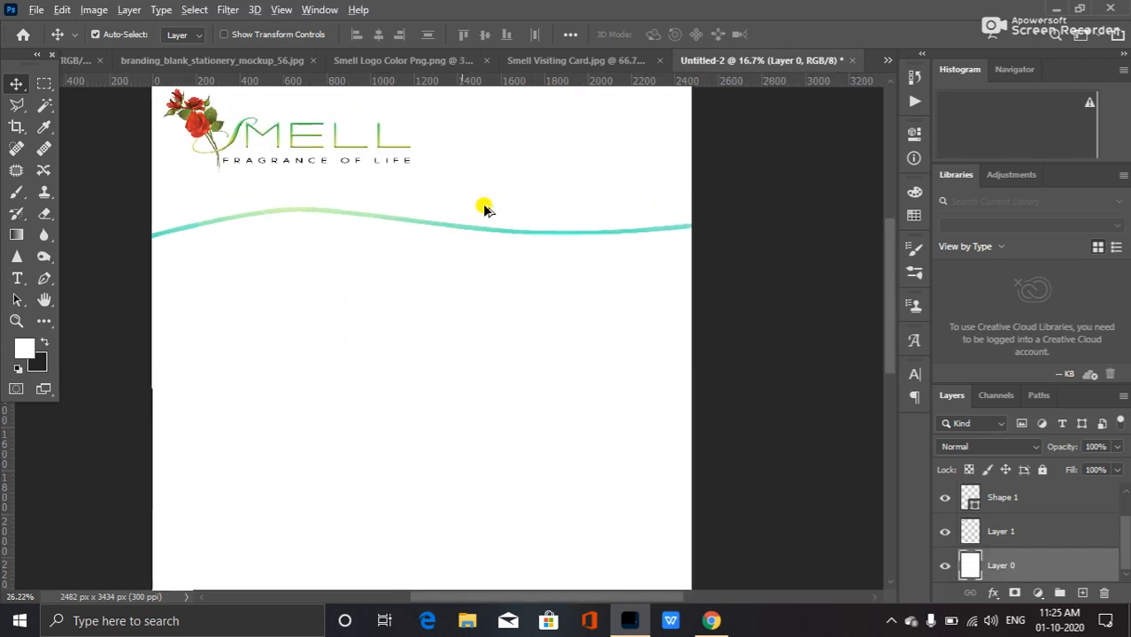
pyautogui.scroll(5, 485, 213)
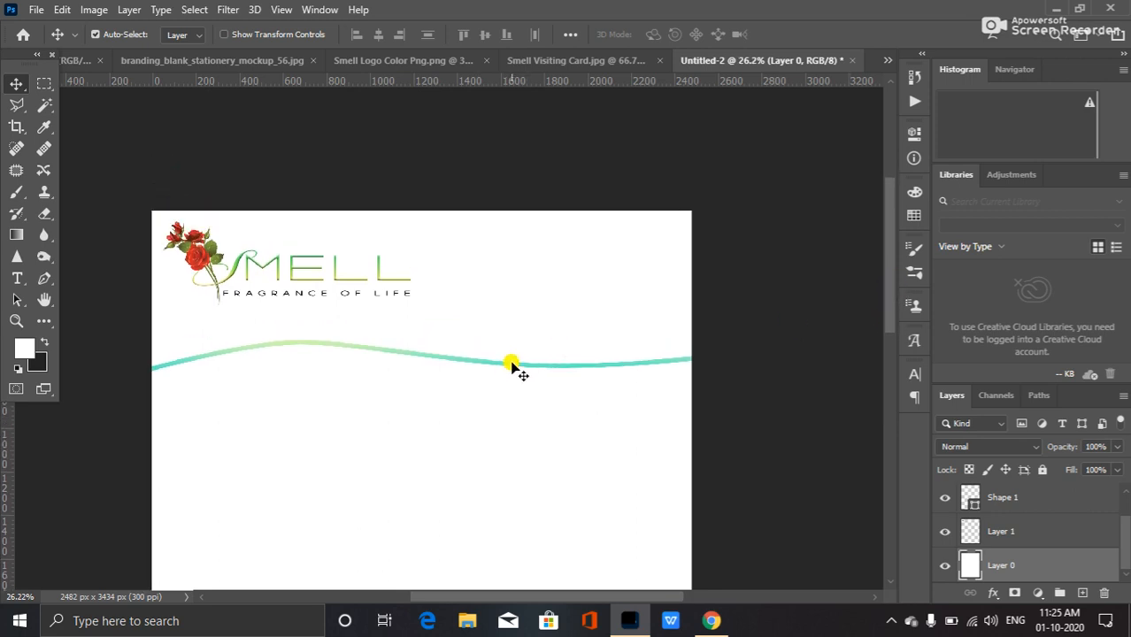
pyautogui.keyDown('alt'); pyautogui.moveTo(511, 366); pyautogui.dragTo(522, 397); pyautogui.keyUp('alt')
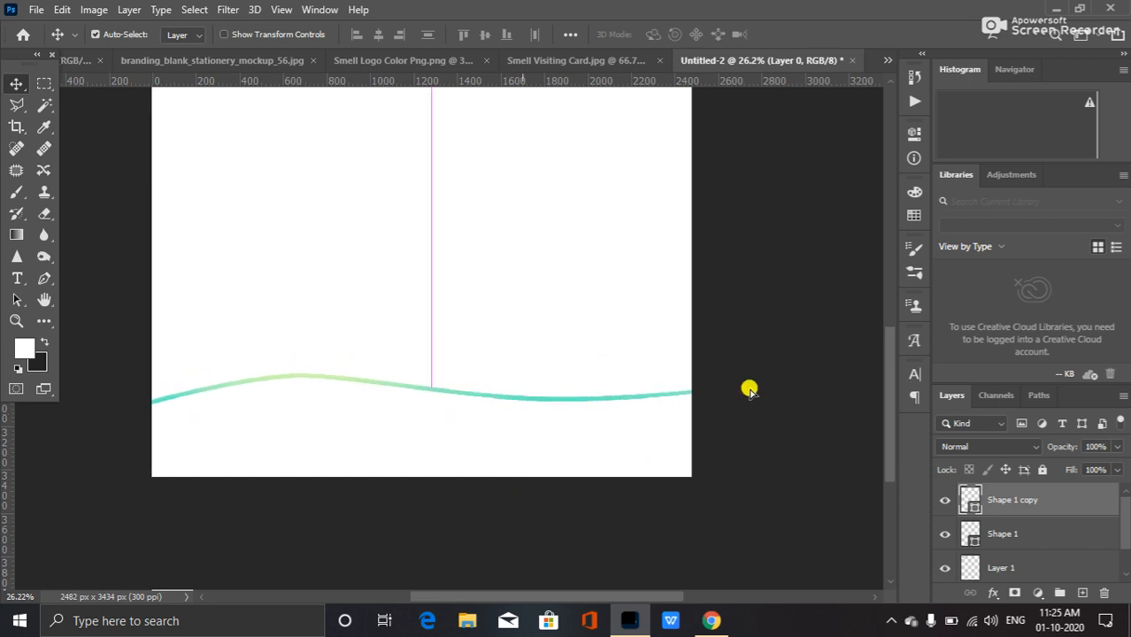
pyautogui.scroll(-9, 633, 342)
pyautogui.scroll(2, 566, 306)
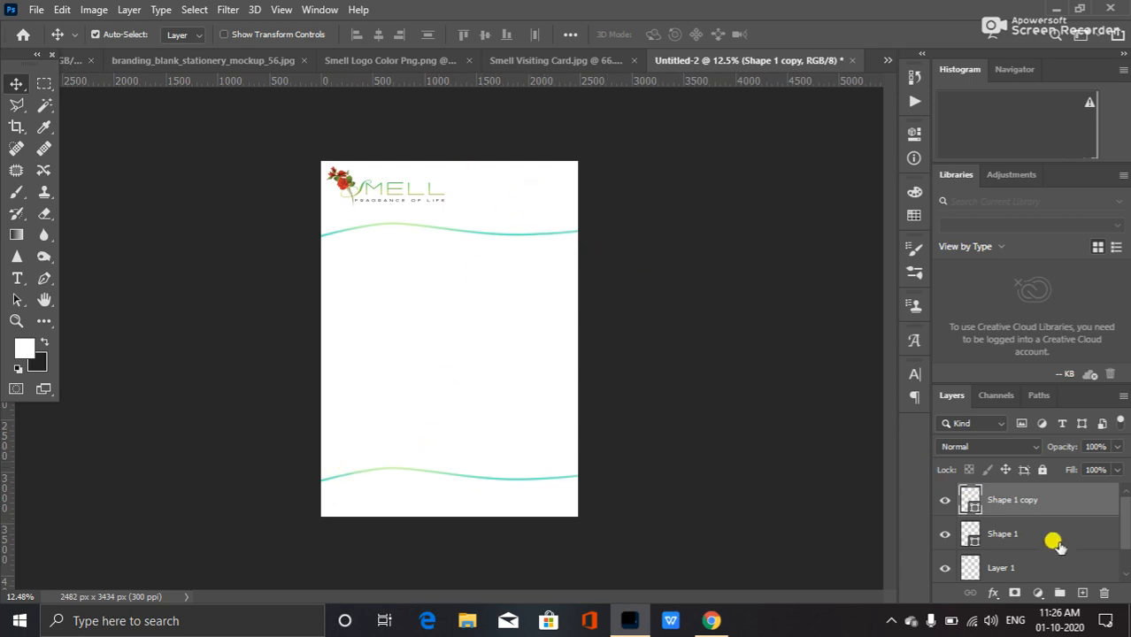
# On a new layer, draw a rounded rectangle about 817 × 73 px at the letterhead's upper right beside the logo.
pyautogui.click(1081, 592)
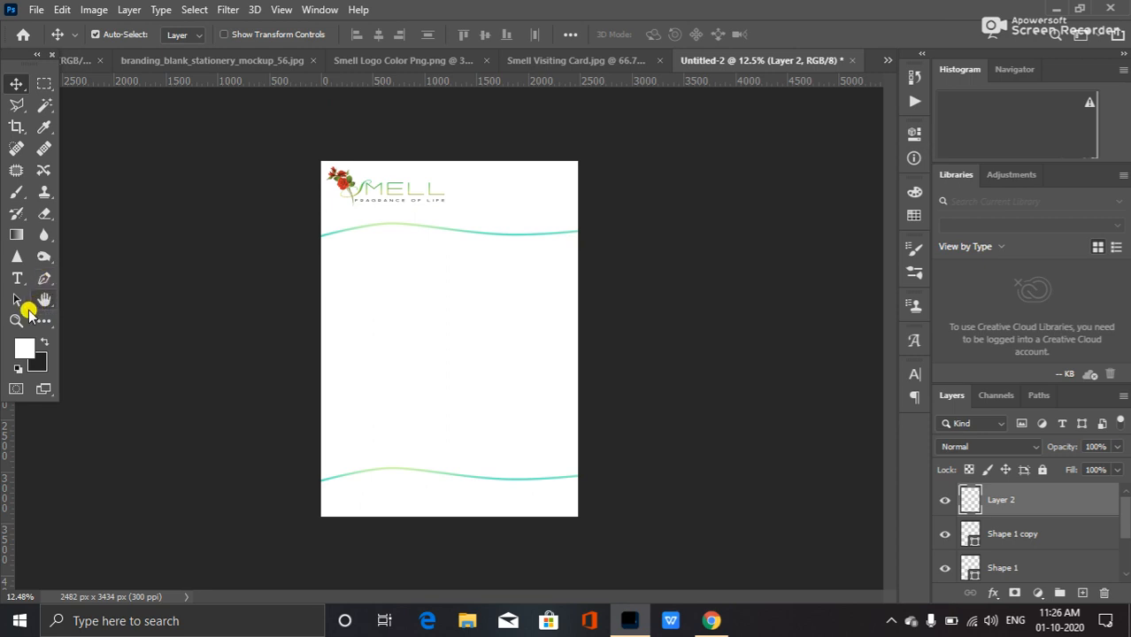
pyautogui.click(49, 300)
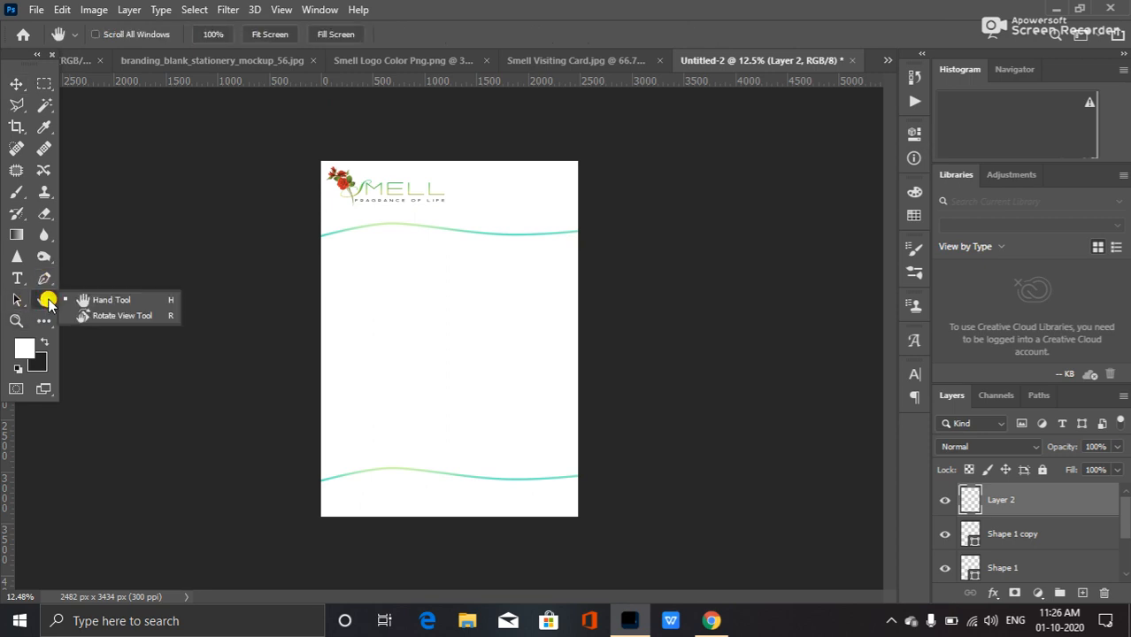
pyautogui.click(46, 323)
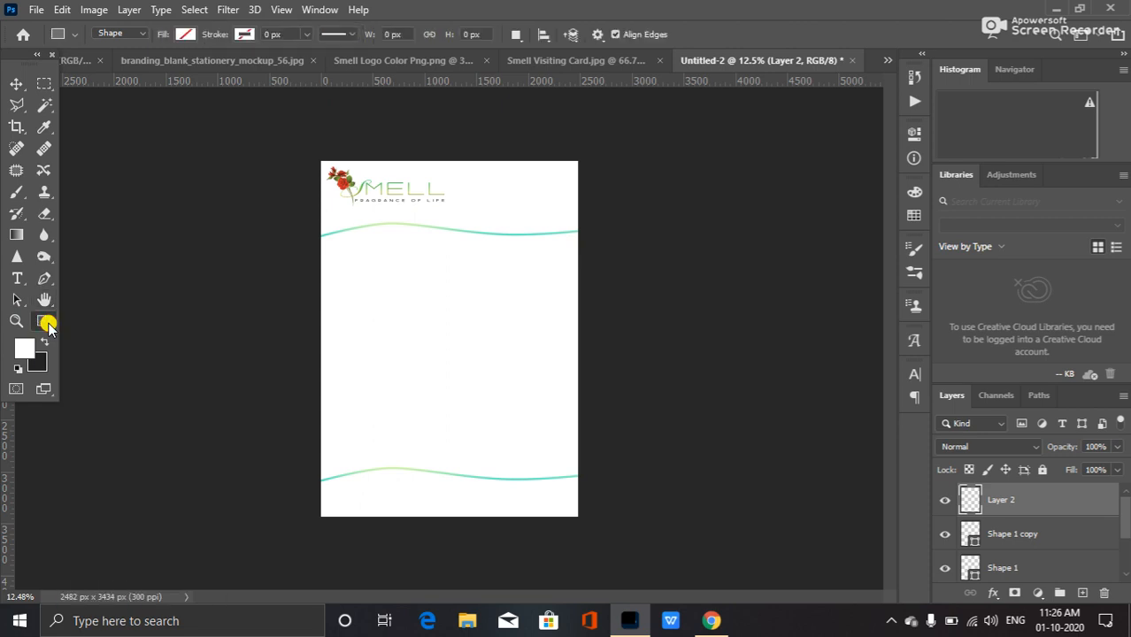
pyautogui.rightClick(49, 324)
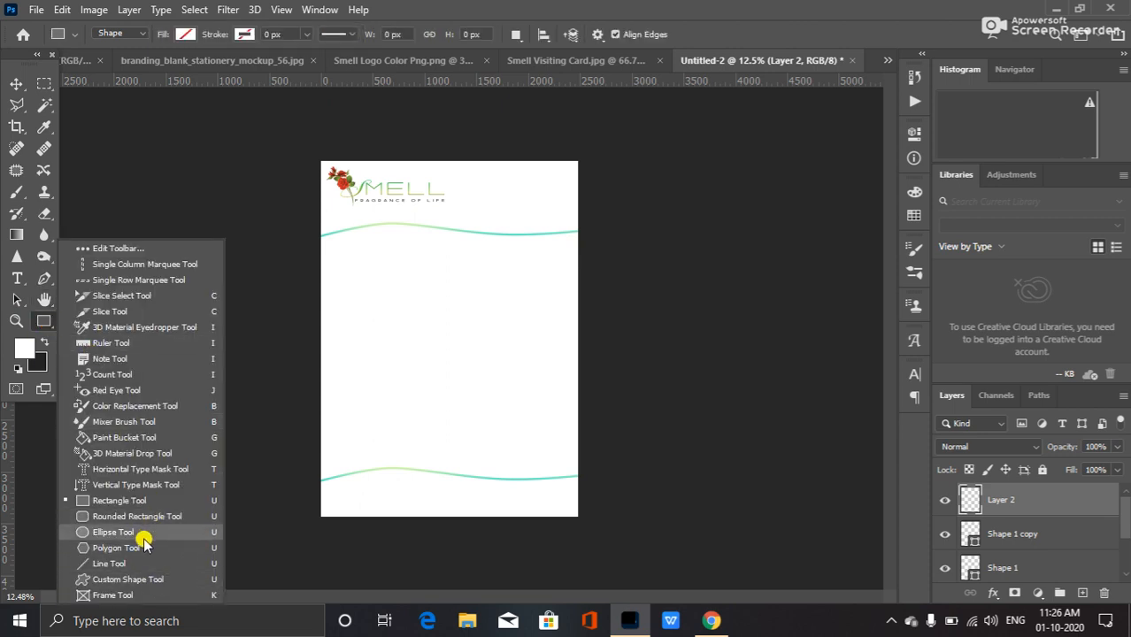
pyautogui.click(164, 517)
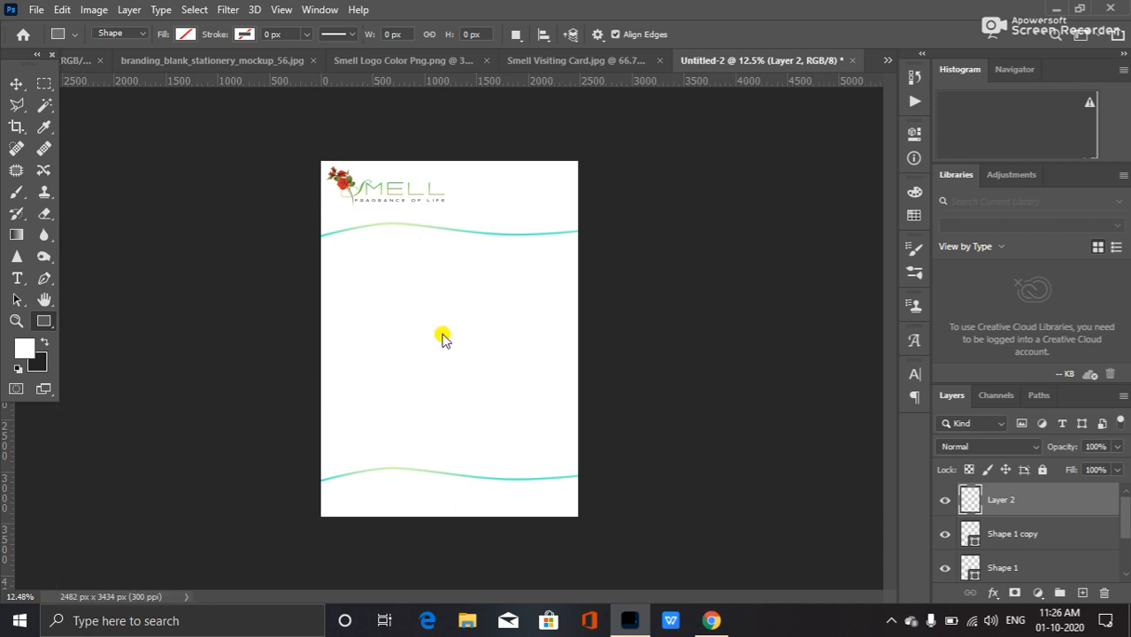
pyautogui.moveTo(478, 184); pyautogui.dragTo(563, 181)
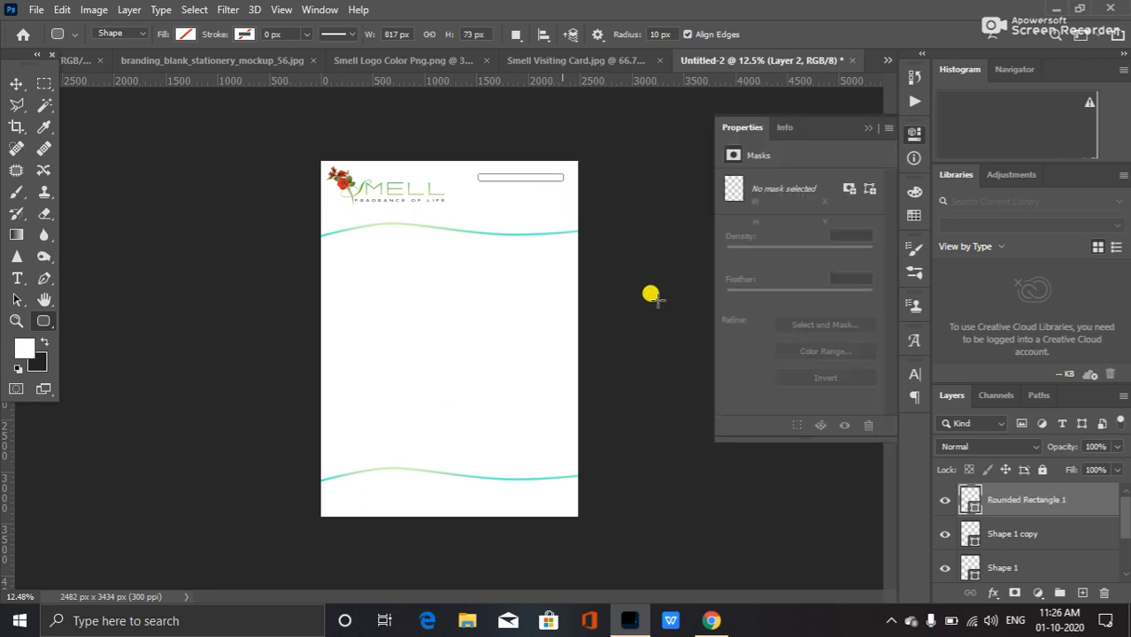
# Fill the rounded rectangle with a gradient from the Greens preset folder at a 2° angle and return to the Move tool.
pyautogui.click(187, 34)
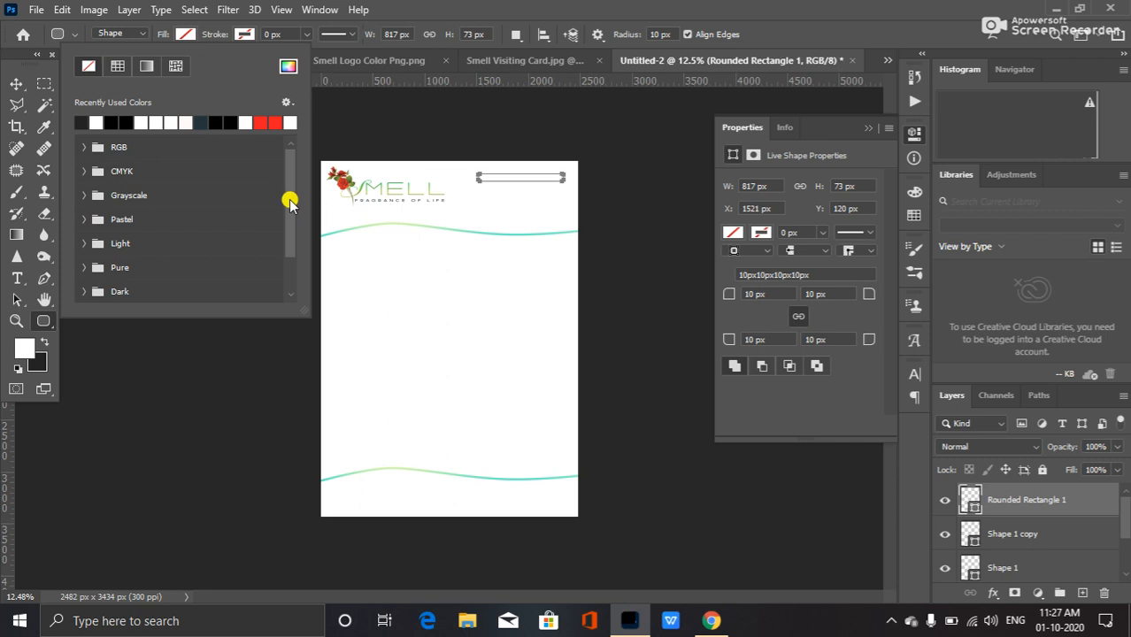
pyautogui.moveTo(290, 197); pyautogui.dragTo(283, 255)
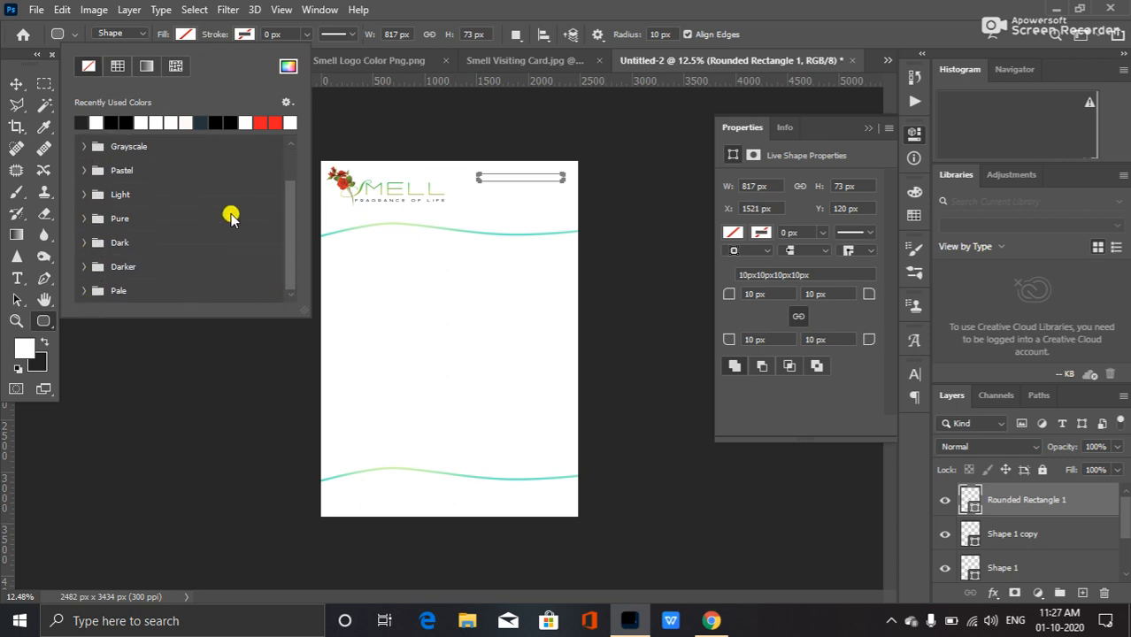
pyautogui.moveTo(290, 245); pyautogui.dragTo(298, 205)
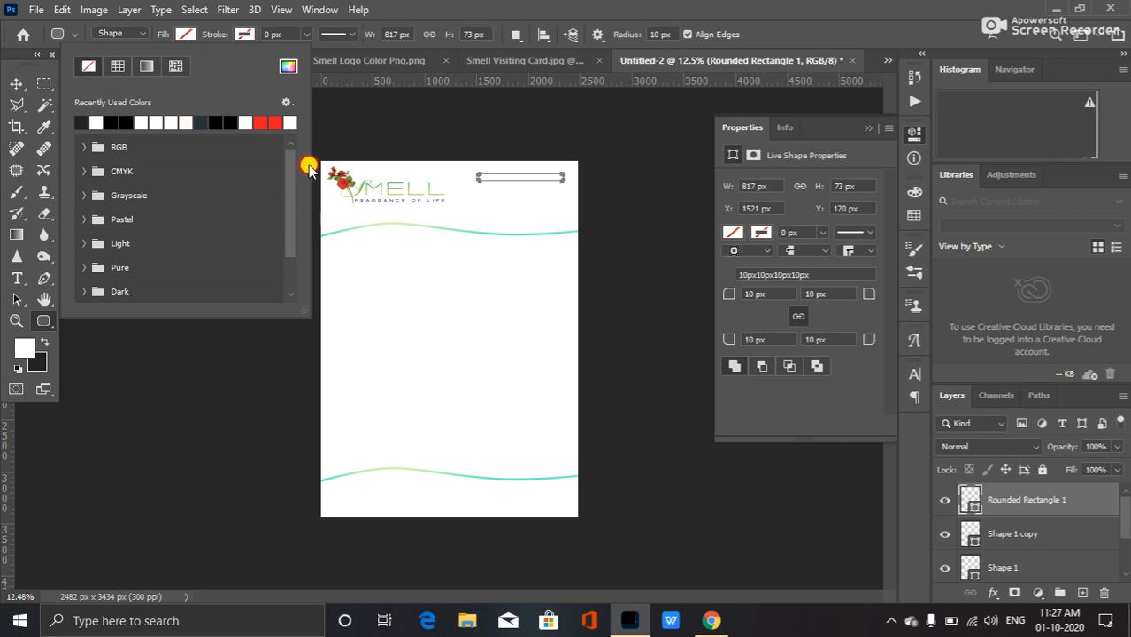
pyautogui.moveTo(288, 193); pyautogui.dragTo(295, 242)
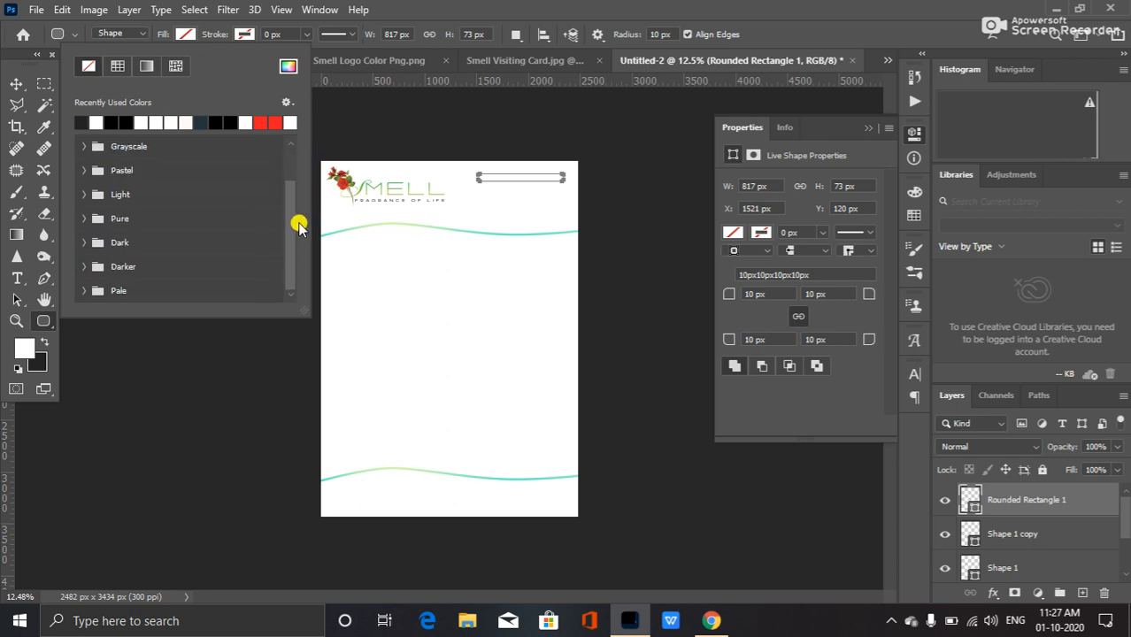
pyautogui.click(147, 65)
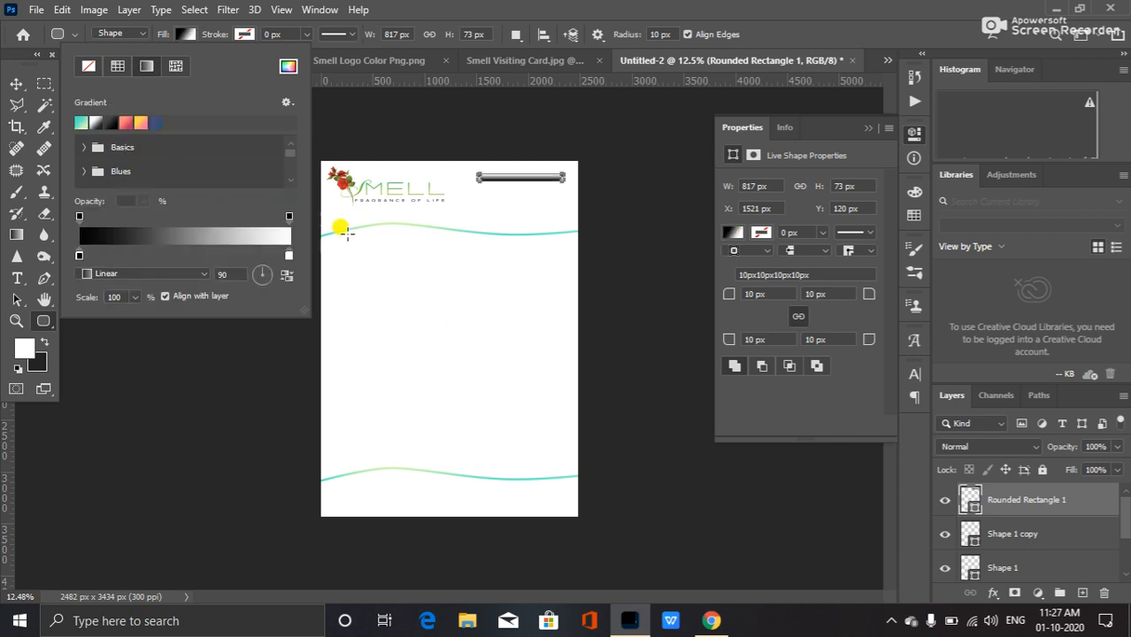
pyautogui.scroll(-3, 291, 181)
pyautogui.scroll(-1, 291, 181)
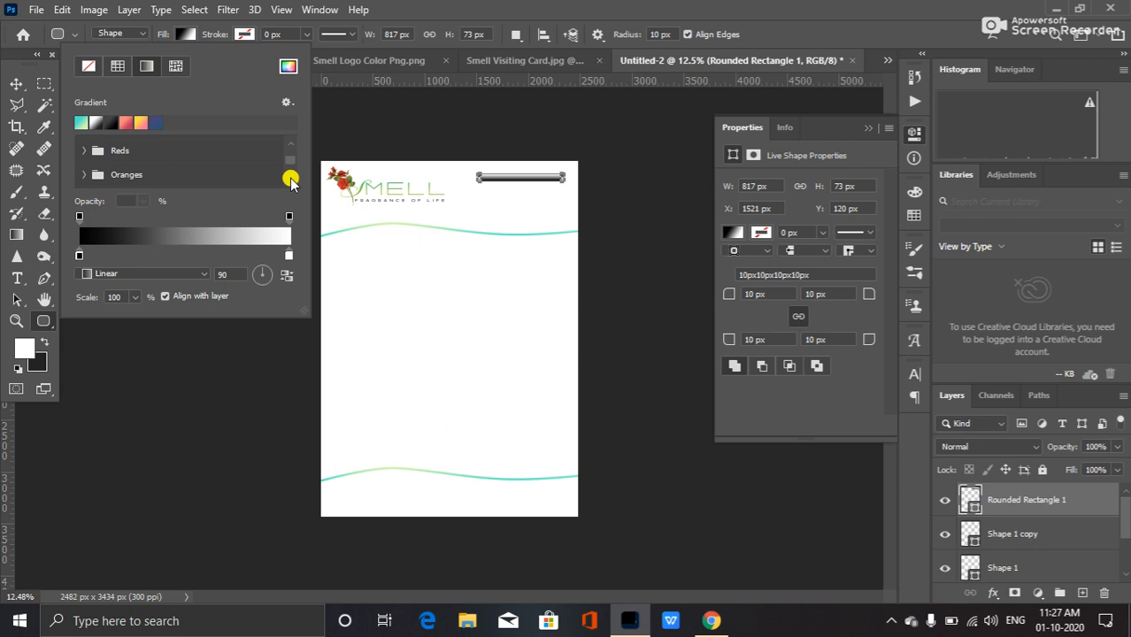
pyautogui.scroll(-1, 291, 180)
pyautogui.click(85, 172)
pyautogui.click(80, 120)
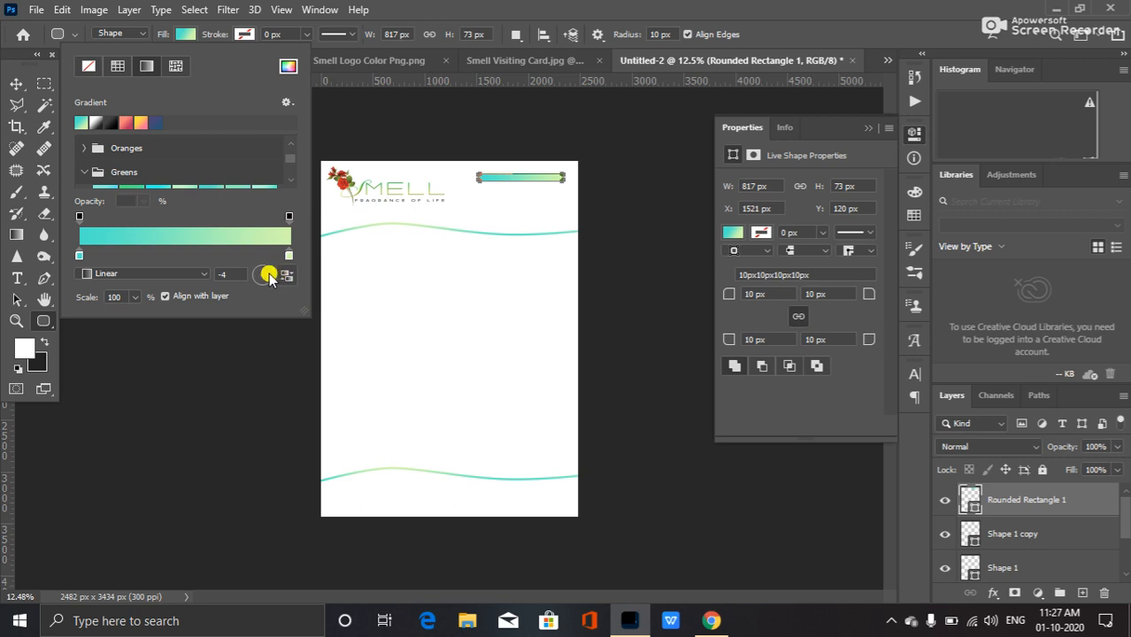
pyautogui.moveTo(277, 276); pyautogui.dragTo(278, 274)
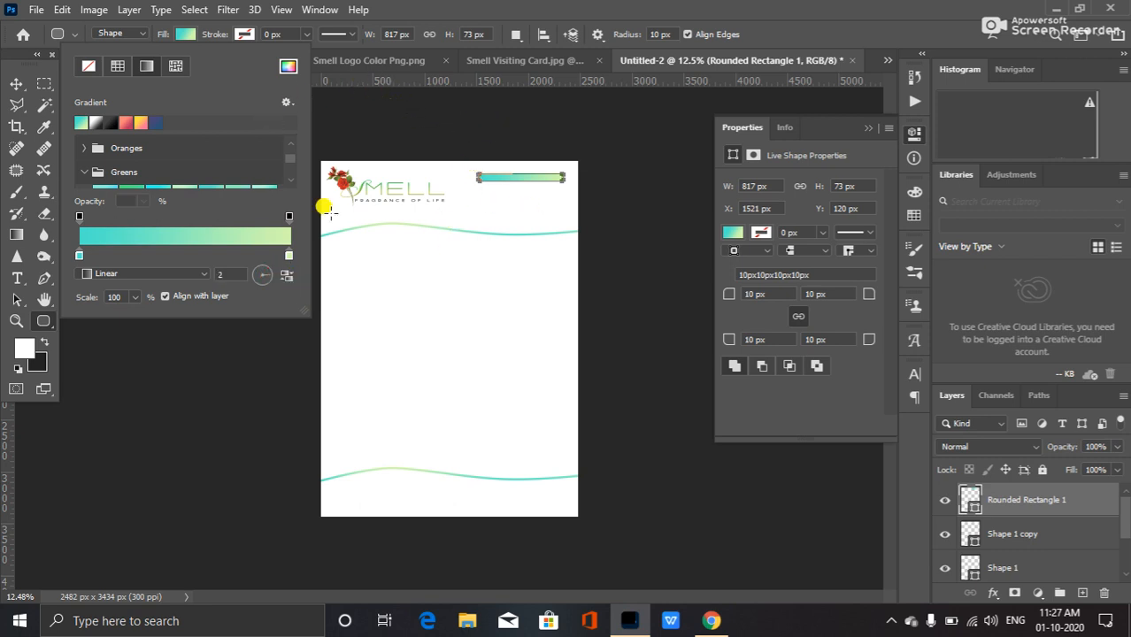
pyautogui.press('v')
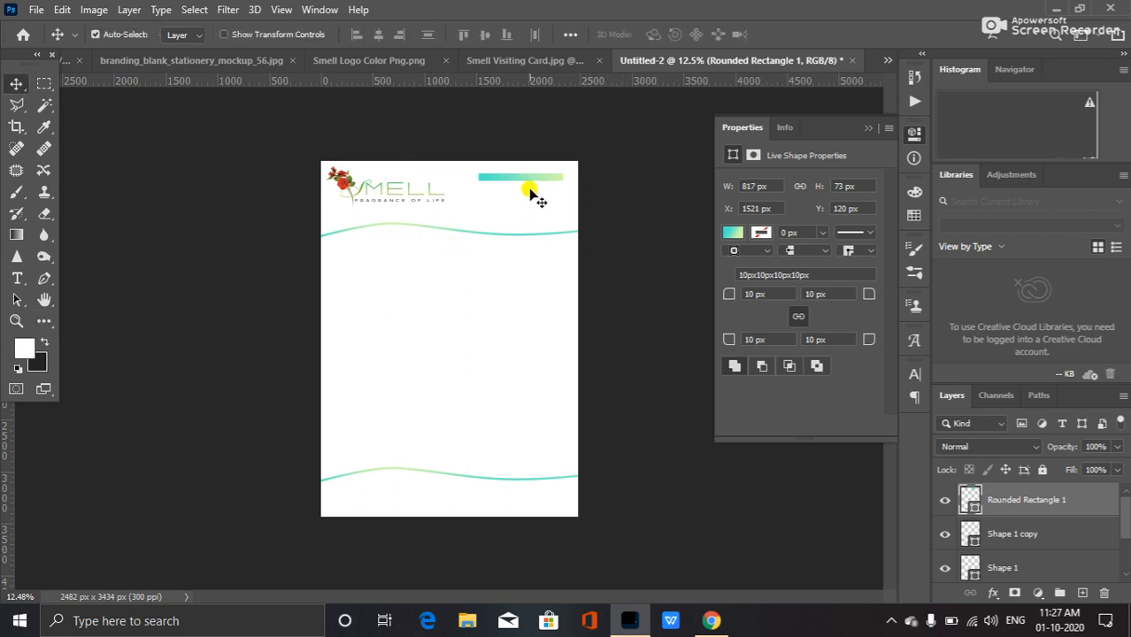
pyautogui.scroll(3, 487, 190)
pyautogui.scroll(3, 549, 111)
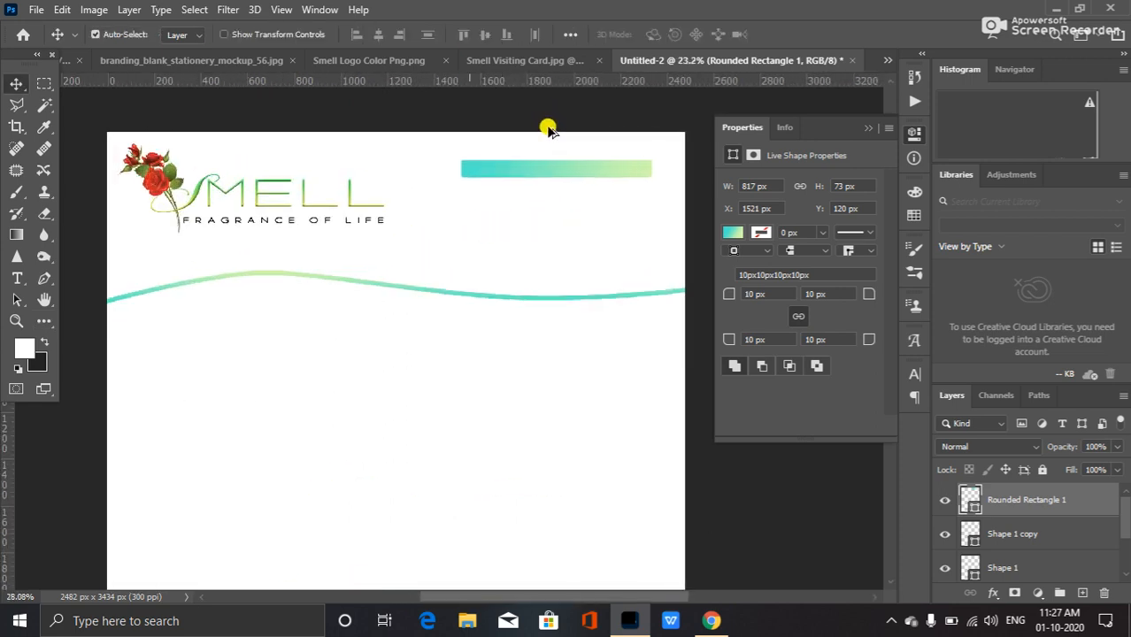
pyautogui.scroll(2, 591, 137)
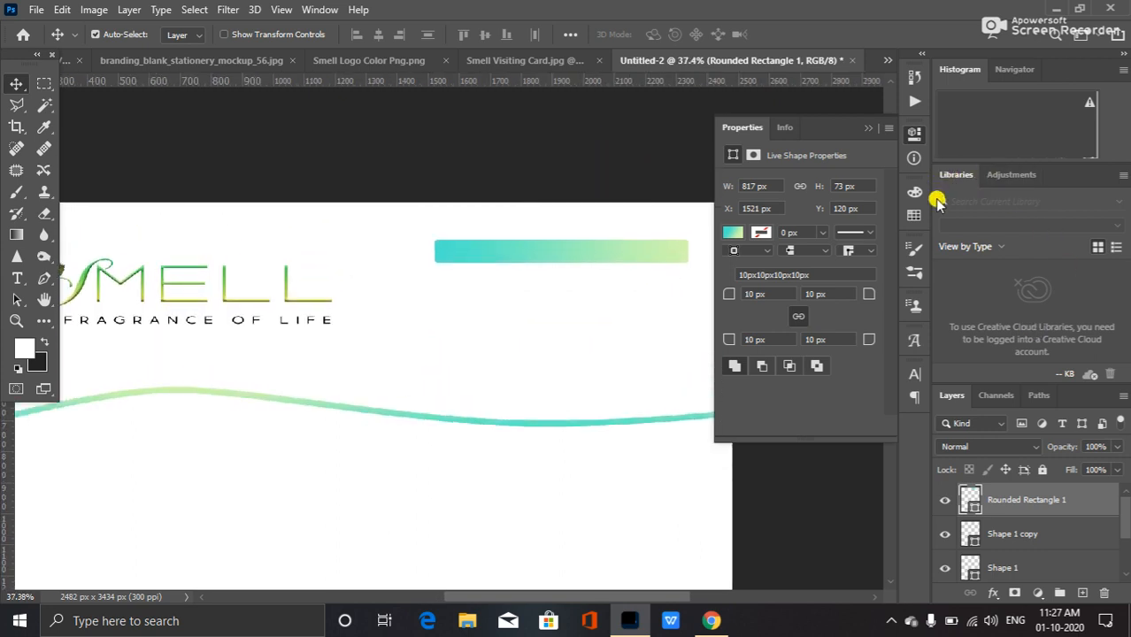
pyautogui.click(44, 280)
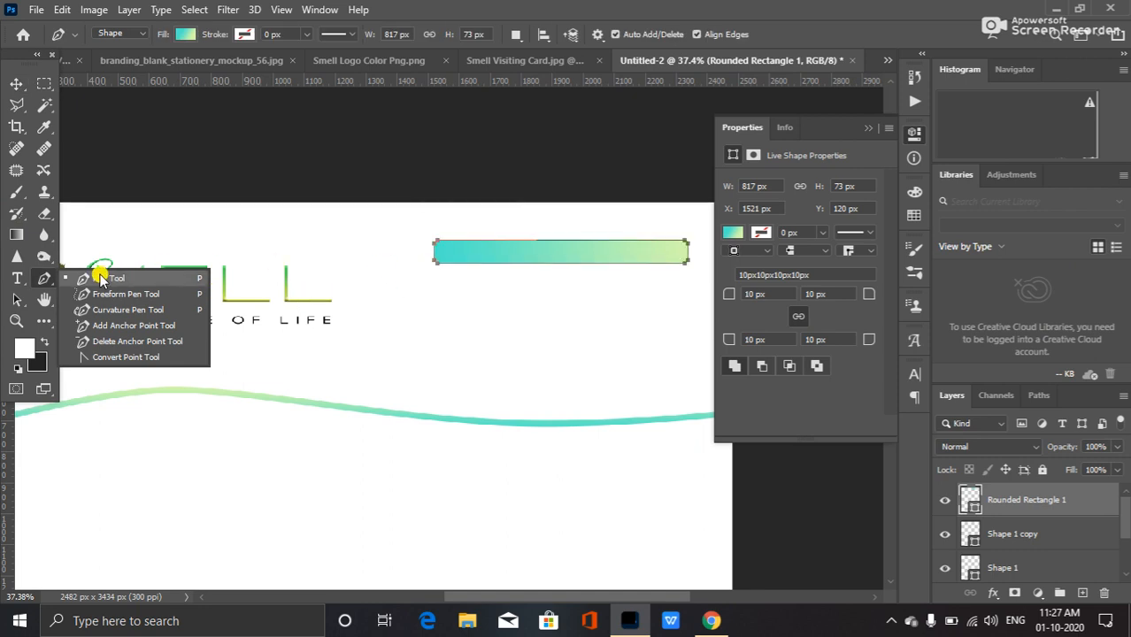
pyautogui.click(440, 245)
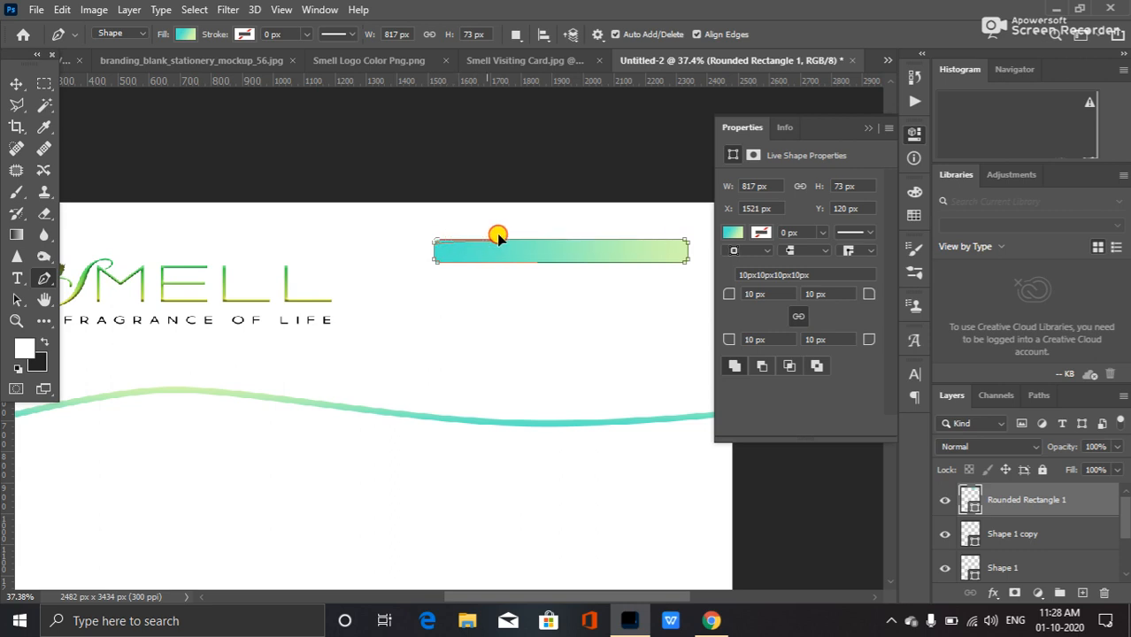
pyautogui.click(443, 239)
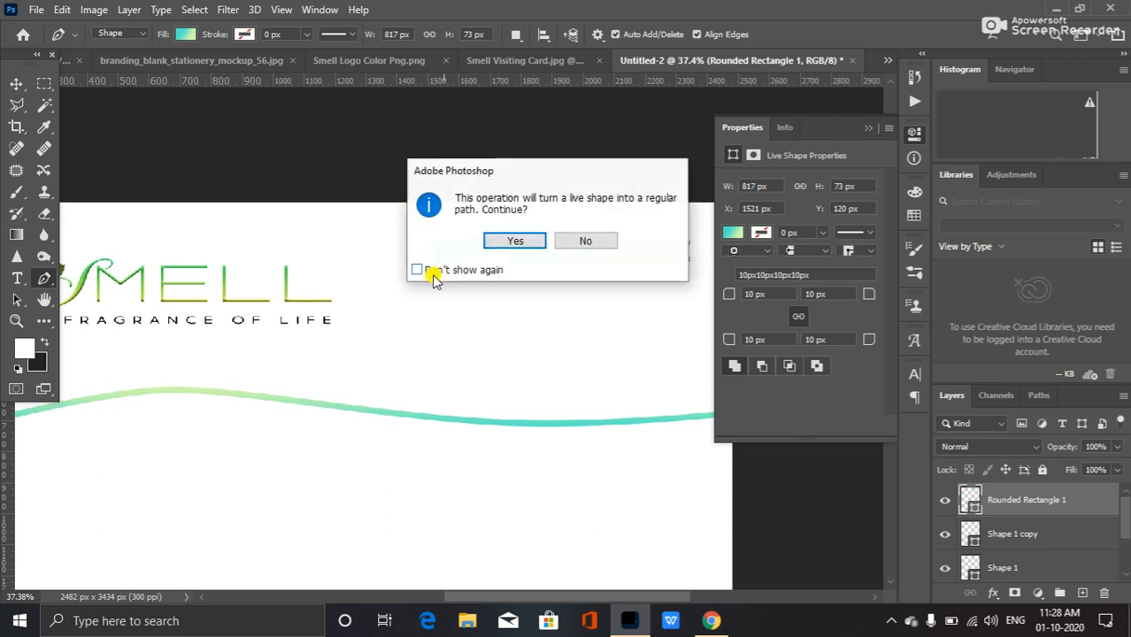
pyautogui.click(592, 240)
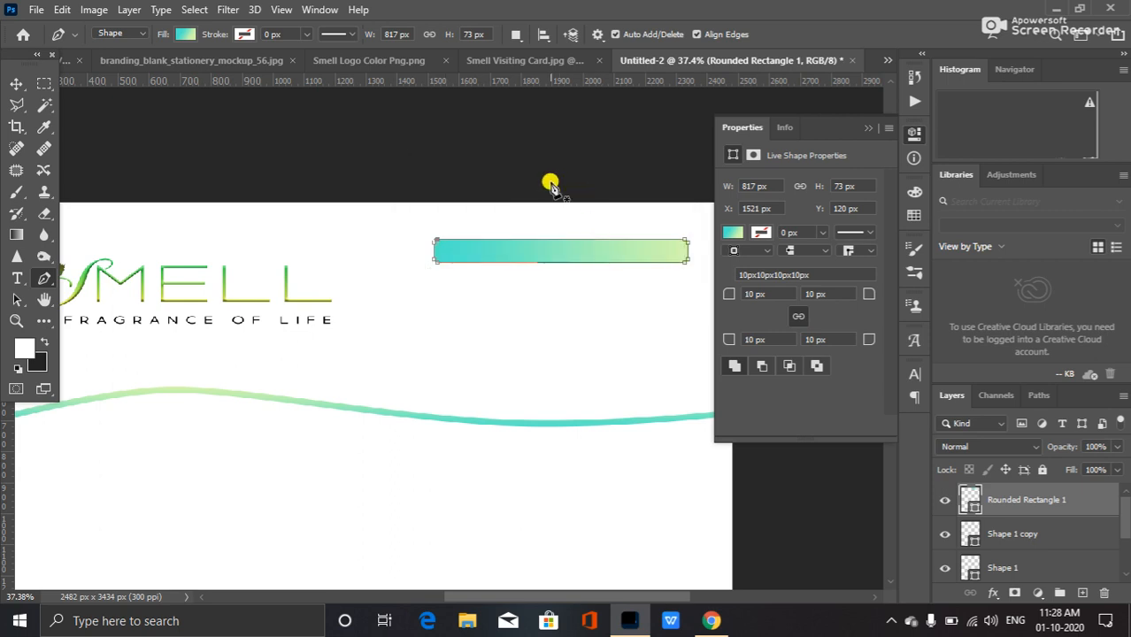
pyautogui.press('v')
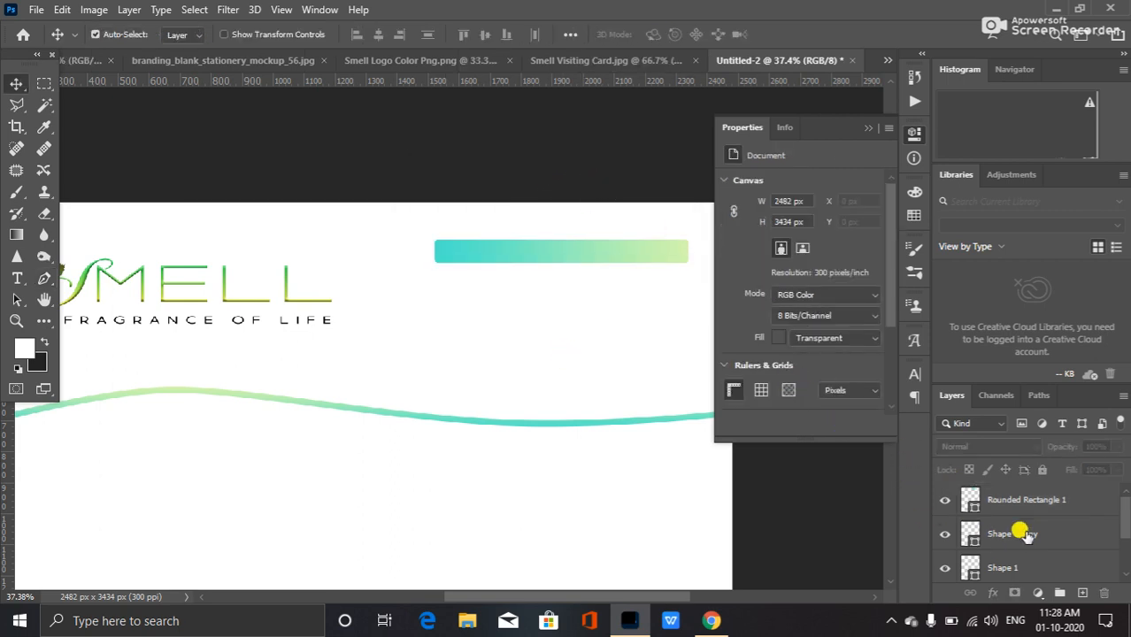
# Duplicate the gradient bar twice, stacking the two copies evenly beneath the original beside the logo.
pyautogui.click(1034, 500)
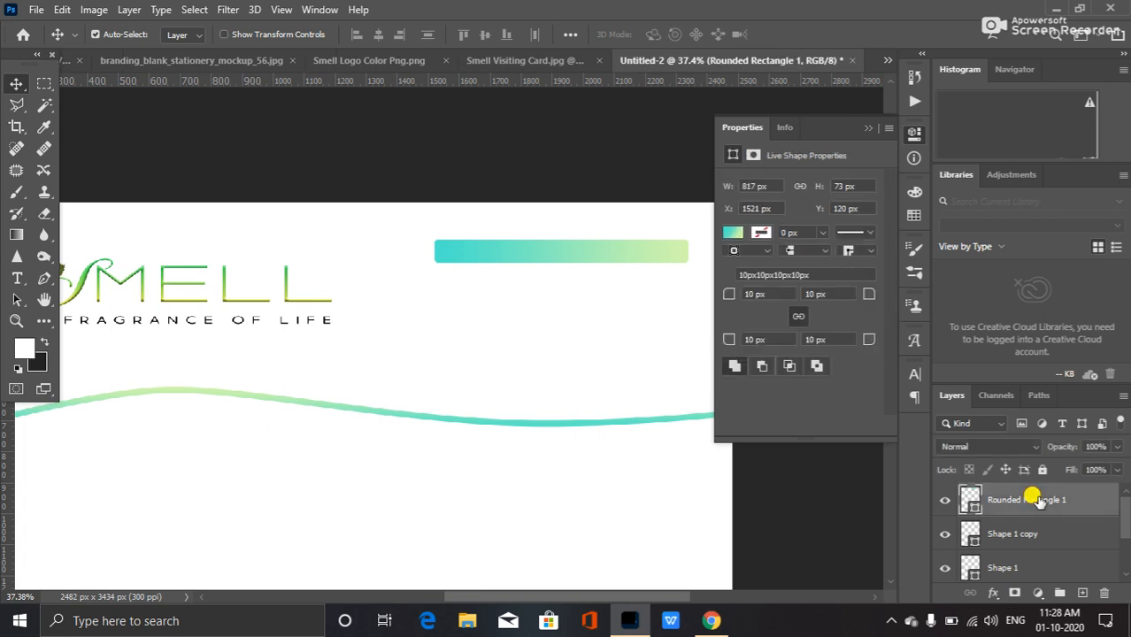
pyautogui.hotkey('ctrl', 'j')
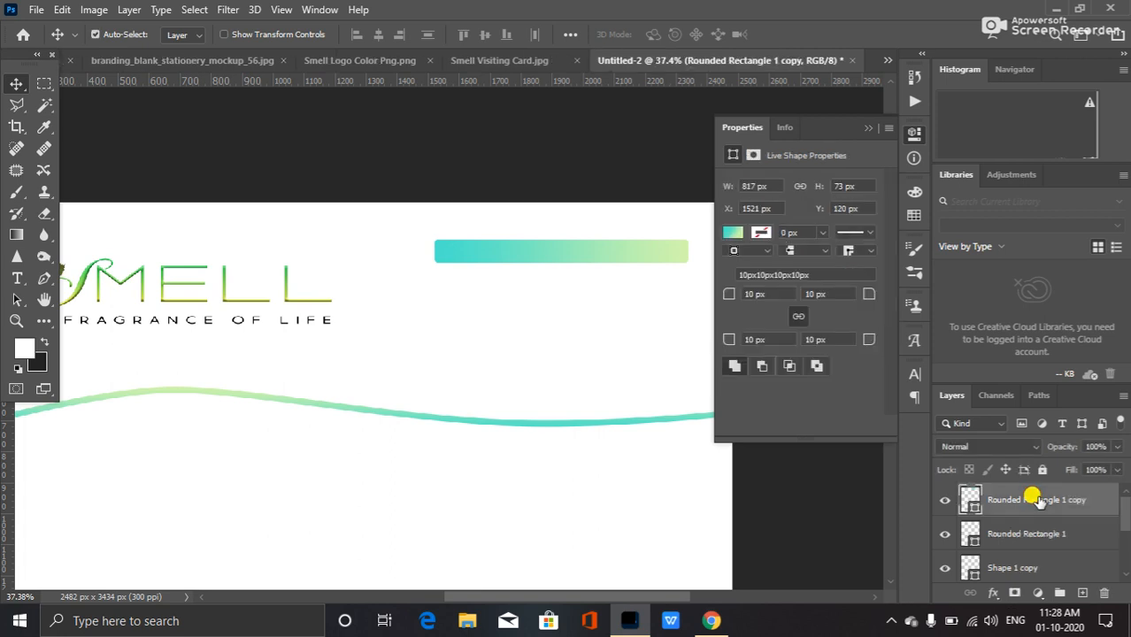
pyautogui.press('Down')
pyautogui.press('Down')
pyautogui.press('Down')
pyautogui.press('Down')
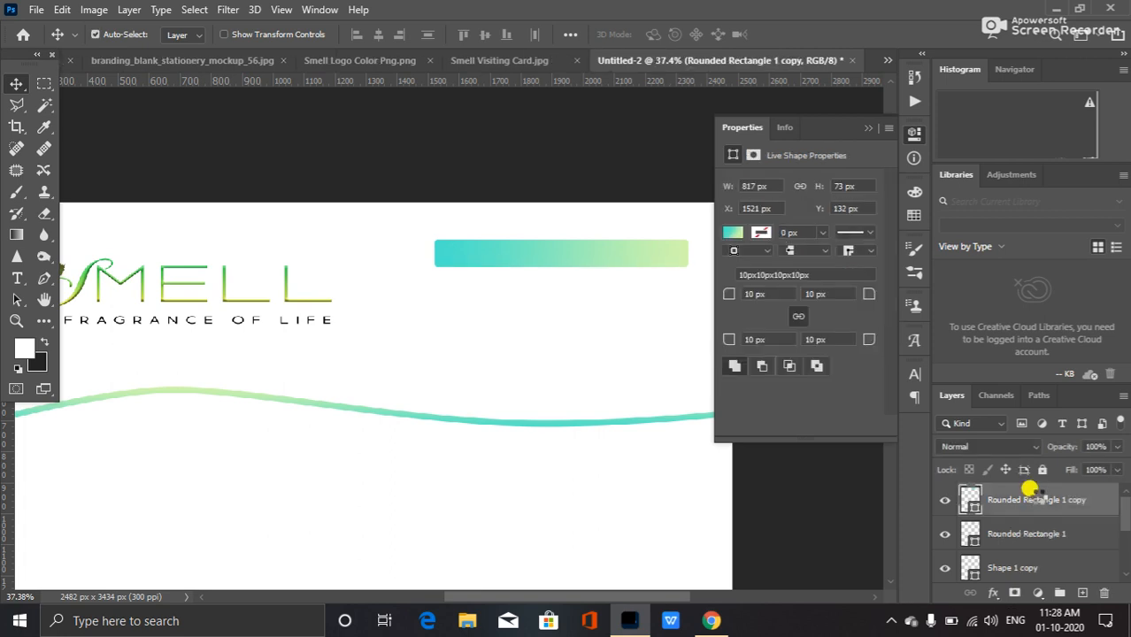
pyautogui.press('Down')
pyautogui.press('Down')
pyautogui.press('Down')
pyautogui.press('Down')
pyautogui.press('Down')
pyautogui.press('Down')
pyautogui.press('Down')
pyautogui.press('Down')
pyautogui.press('Down')
pyautogui.press('Down')
pyautogui.press('Down')
pyautogui.press('Down')
pyautogui.press('Down')
pyautogui.press('Down')
pyautogui.press('Down')
pyautogui.press('Down')
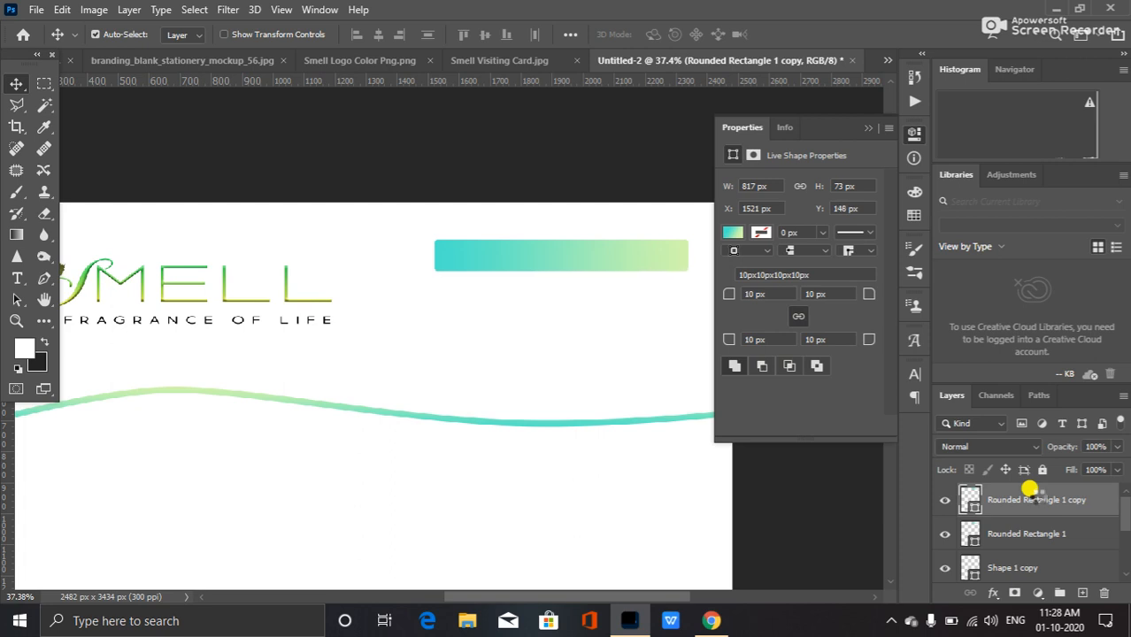
pyautogui.press('Down')
pyautogui.press('Down')
pyautogui.press('Down')
pyautogui.press('Down')
pyautogui.press('Down')
pyautogui.press('Down')
pyautogui.press('Down')
pyautogui.press('Down')
pyautogui.press('Down')
pyautogui.press('Down')
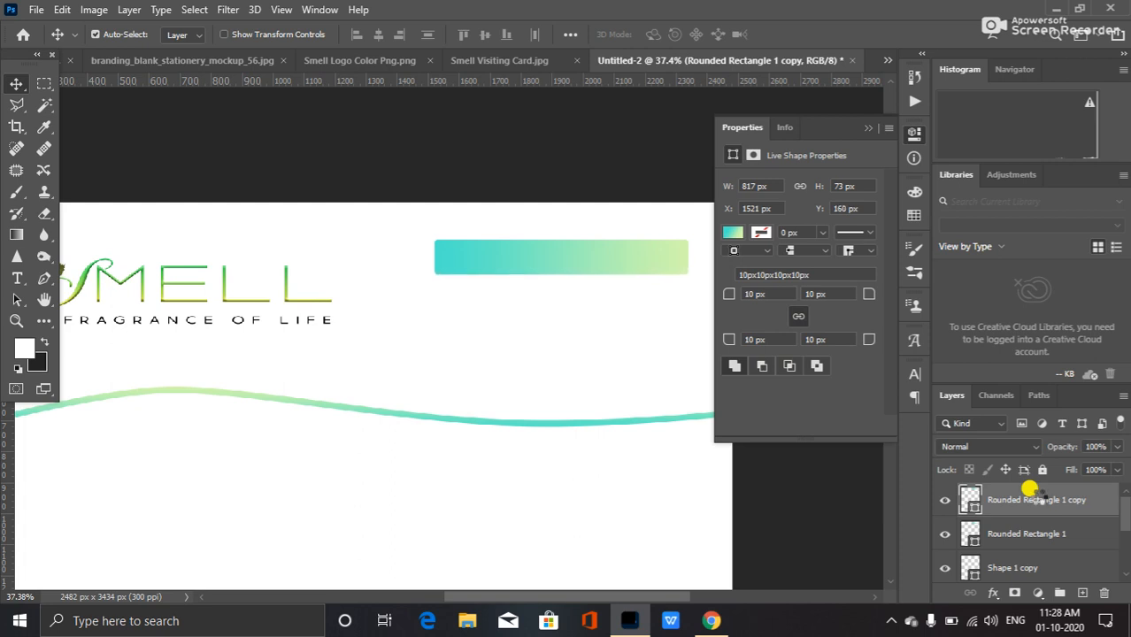
pyautogui.press('Down')
pyautogui.press('Down')
pyautogui.press('Down')
pyautogui.press('Down')
pyautogui.press('Down')
pyautogui.press('Down')
pyautogui.press('Down')
pyautogui.press('Down')
pyautogui.press('Down')
pyautogui.press('Down')
pyautogui.press('Down')
pyautogui.press('Down')
pyautogui.press('Down')
pyautogui.press('Down')
pyautogui.press('Down')
pyautogui.press('Down')
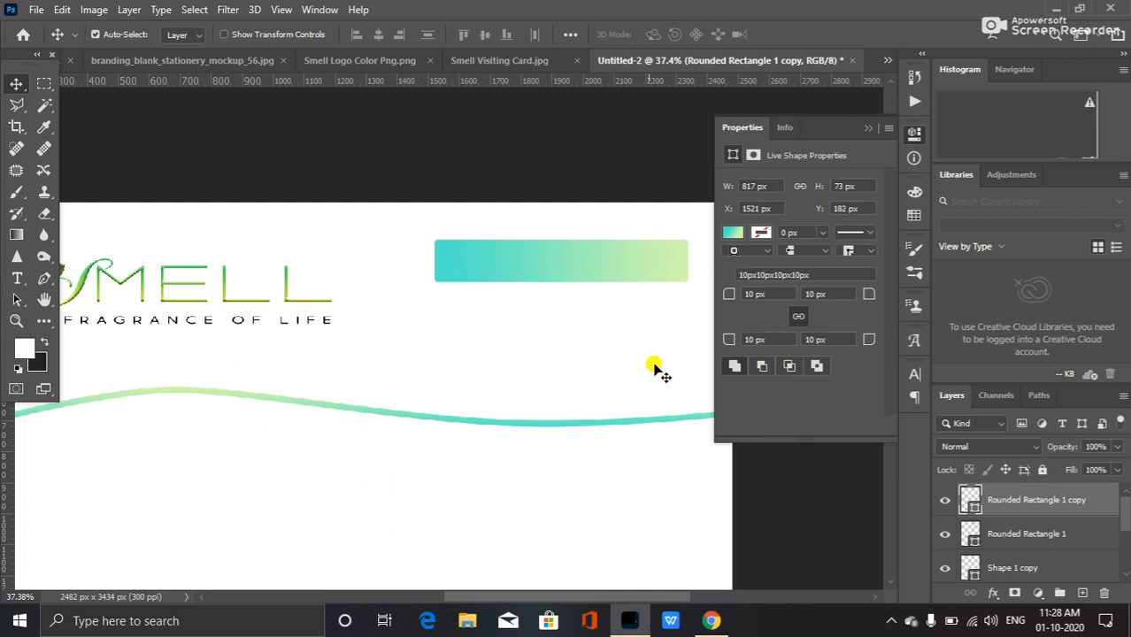
pyautogui.moveTo(609, 277); pyautogui.dragTo(616, 300)
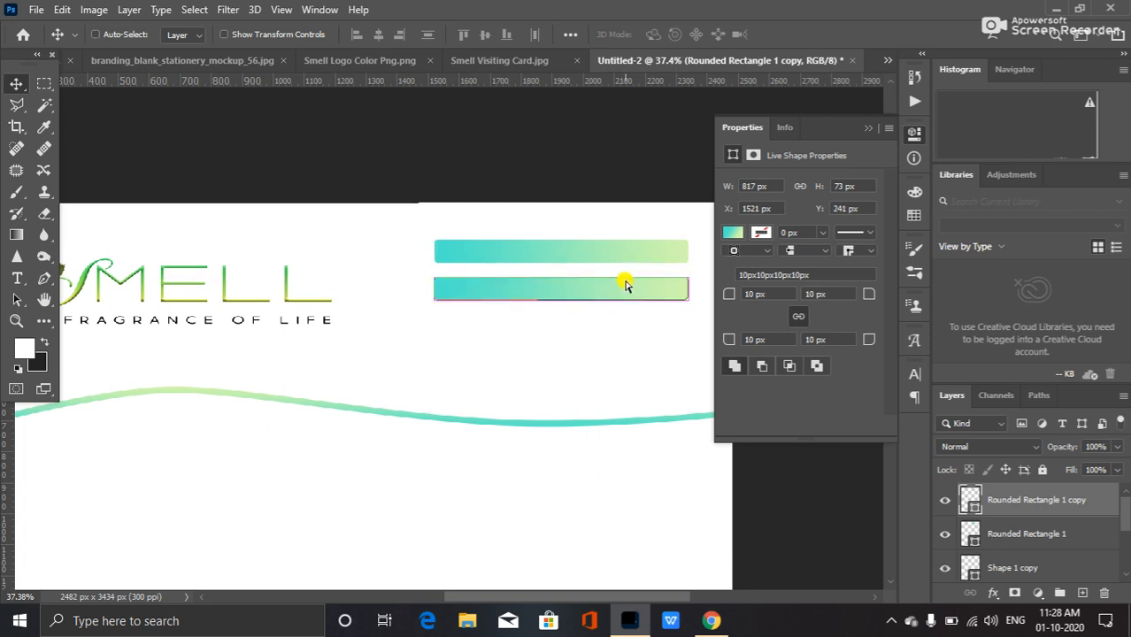
pyautogui.hotkey('ctrl', 'j')
pyautogui.moveTo(636, 299); pyautogui.dragTo(634, 331)
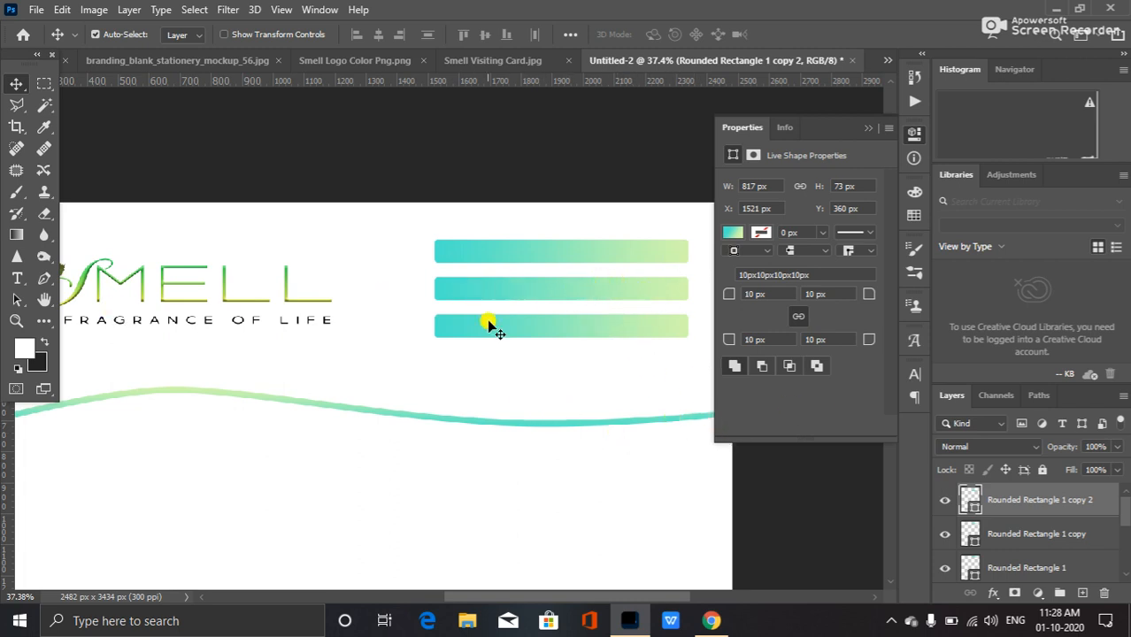
# Duplicate a bar, move it to the letterhead's bottom edge, stretch it to full page width, and duplicate it once more below.
pyautogui.scroll(-3, 536, 357)
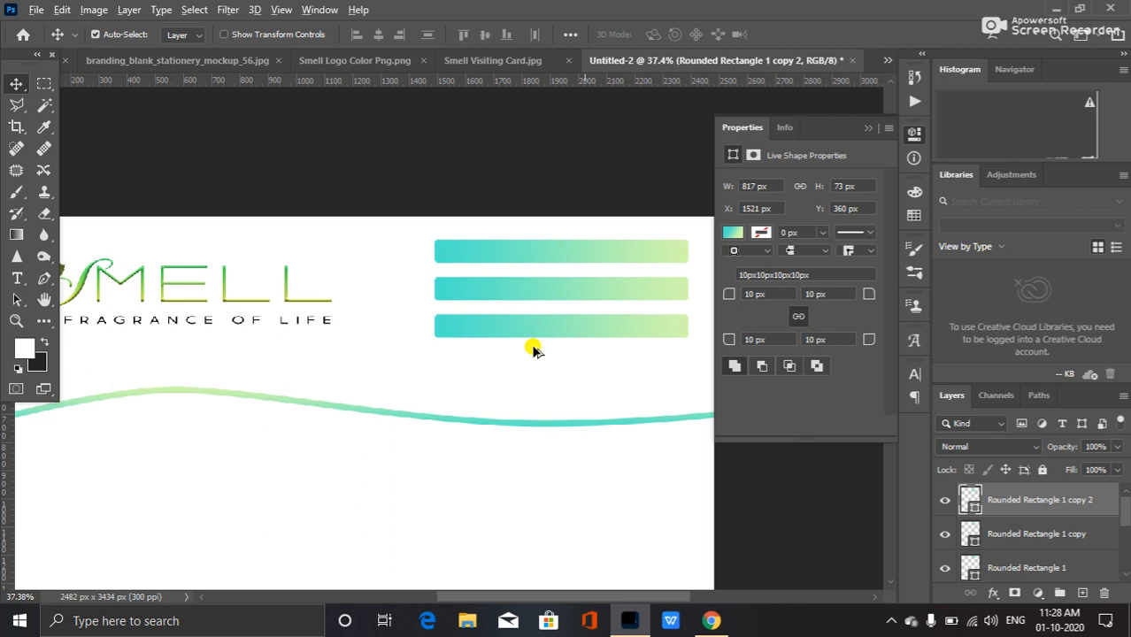
pyautogui.scroll(-6, 428, 370)
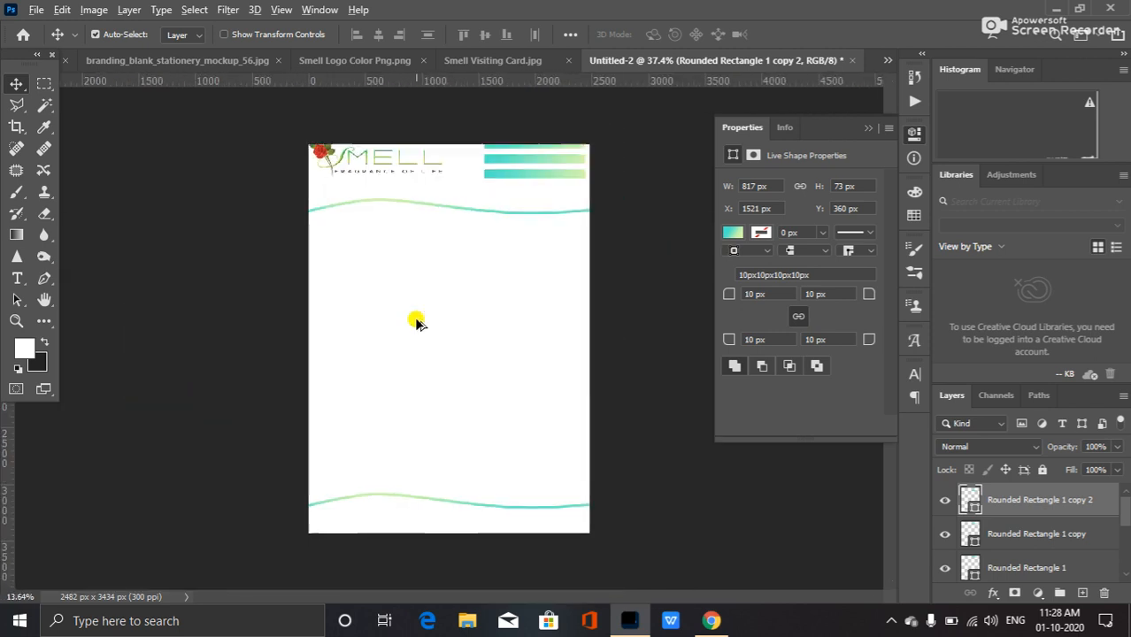
pyautogui.scroll(4, 461, 245)
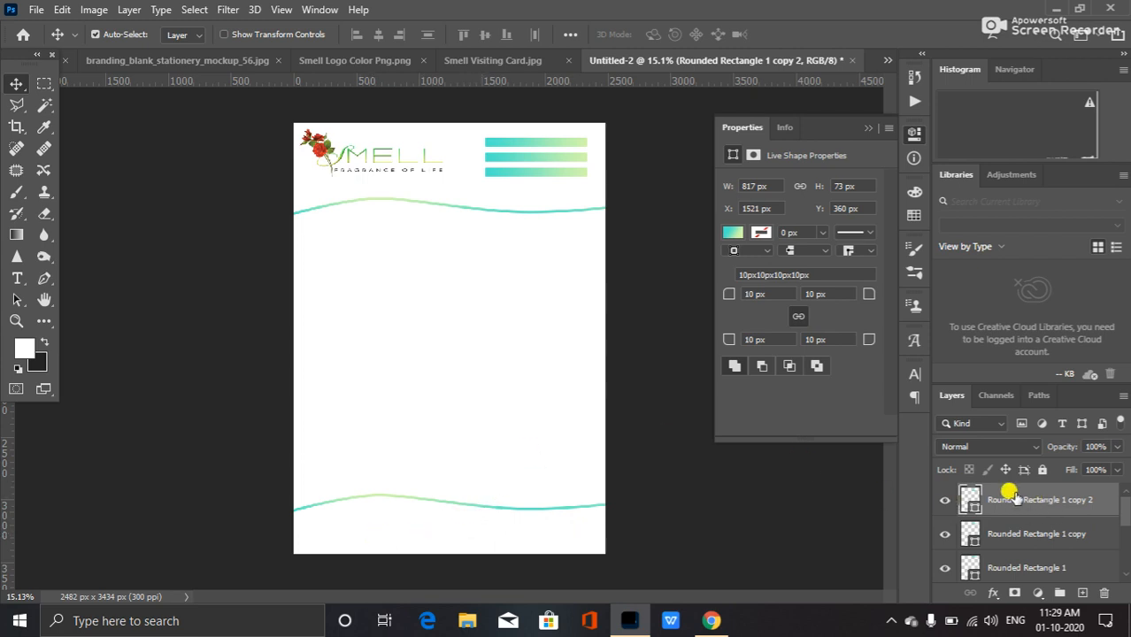
pyautogui.hotkey('ctrl', 'j')
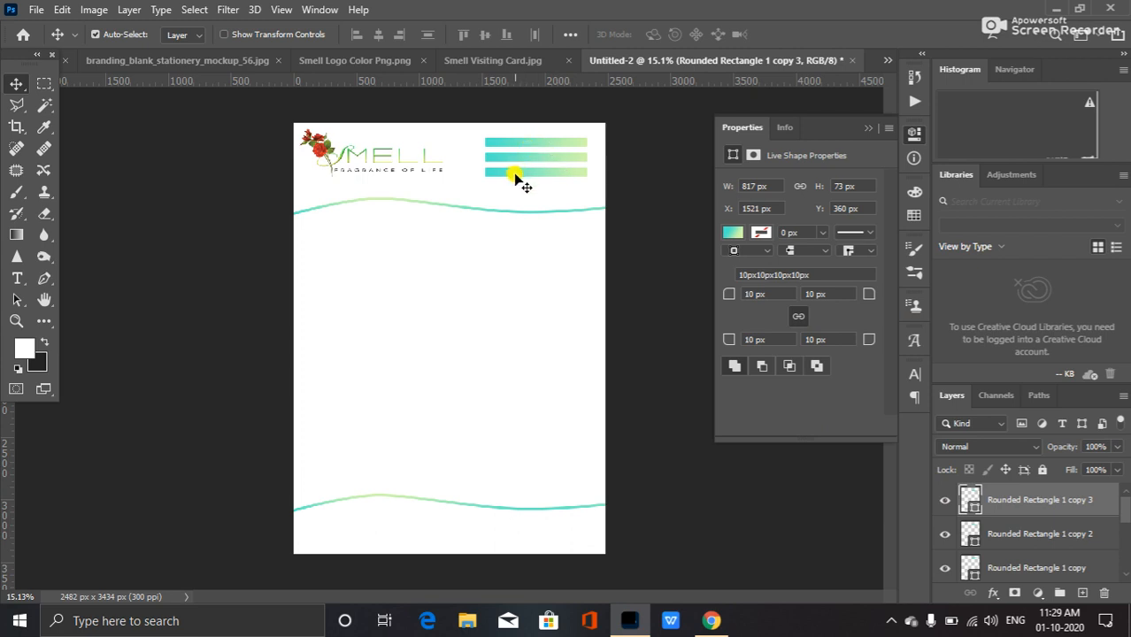
pyautogui.moveTo(518, 174); pyautogui.dragTo(319, 528)
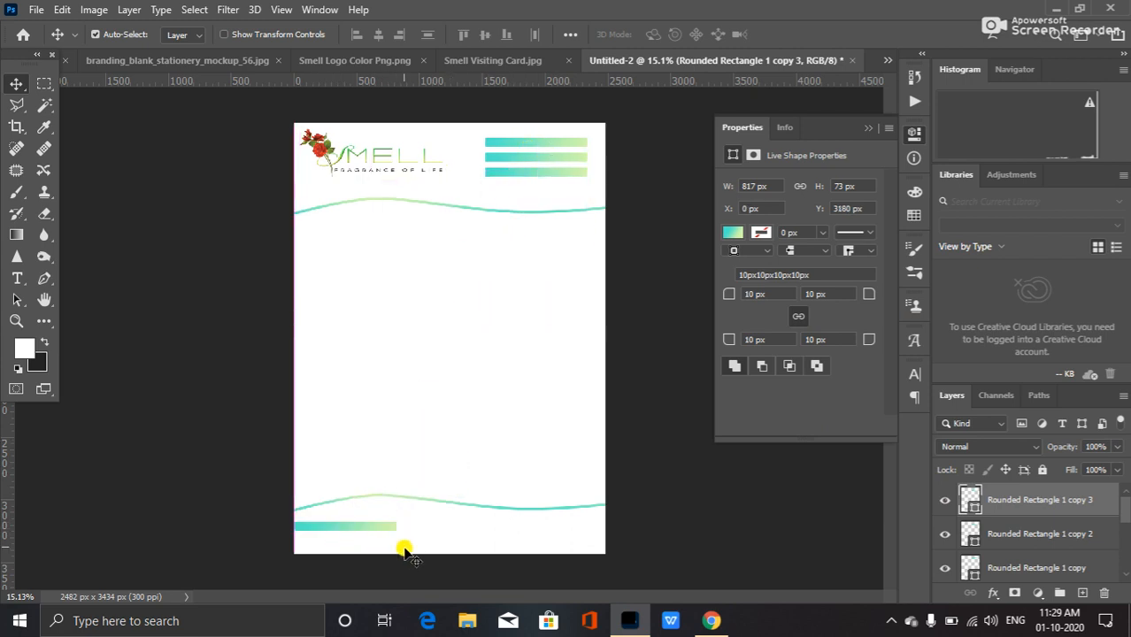
pyautogui.hotkey('ctrl', 't')
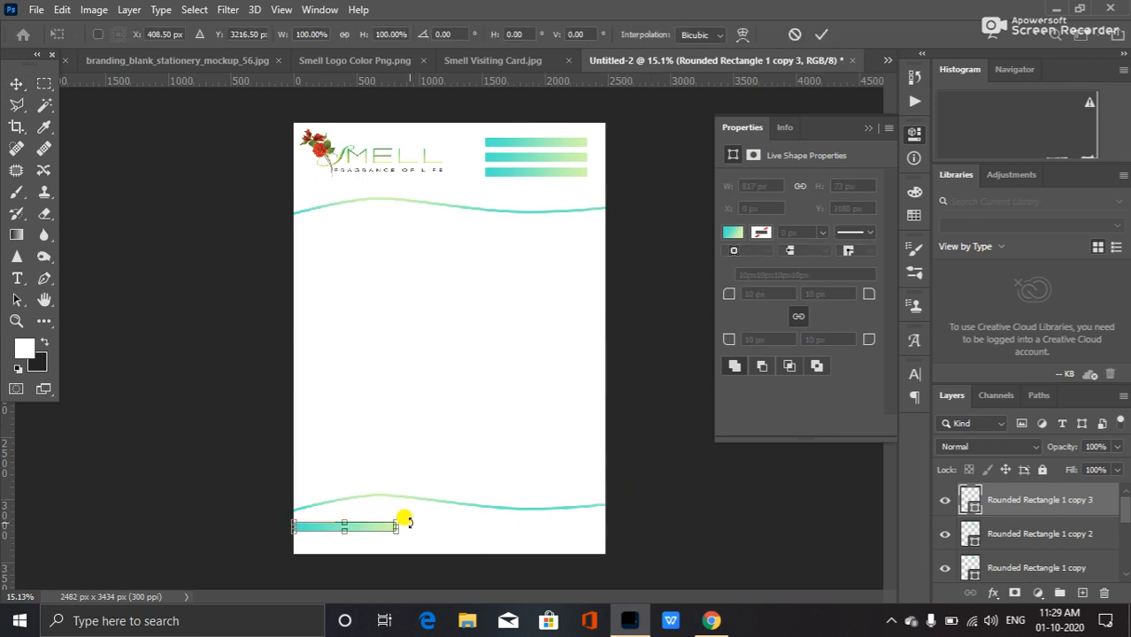
pyautogui.moveTo(396, 526); pyautogui.dragTo(605, 524)
pyautogui.press('Return')
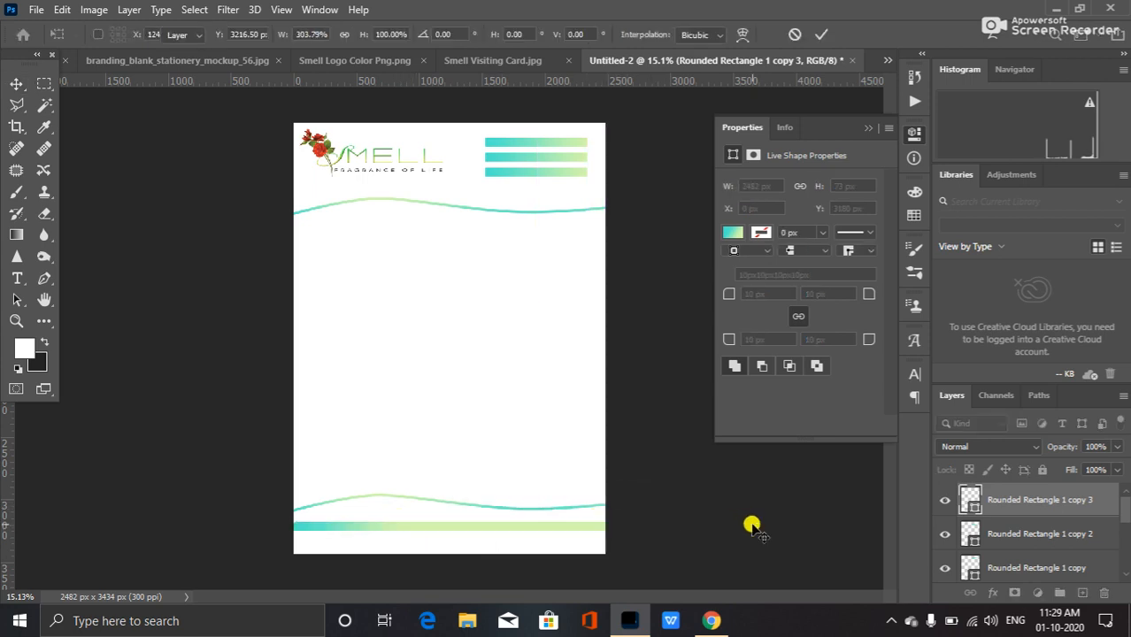
pyautogui.press('ctrl')
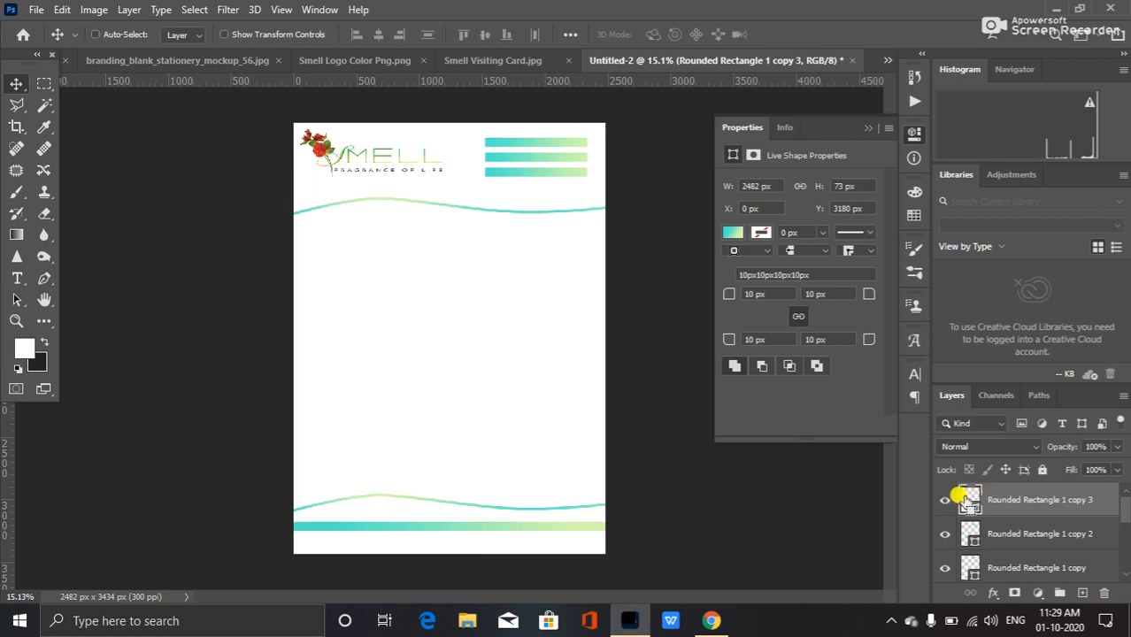
pyautogui.moveTo(449, 532); pyautogui.dragTo(445, 546)
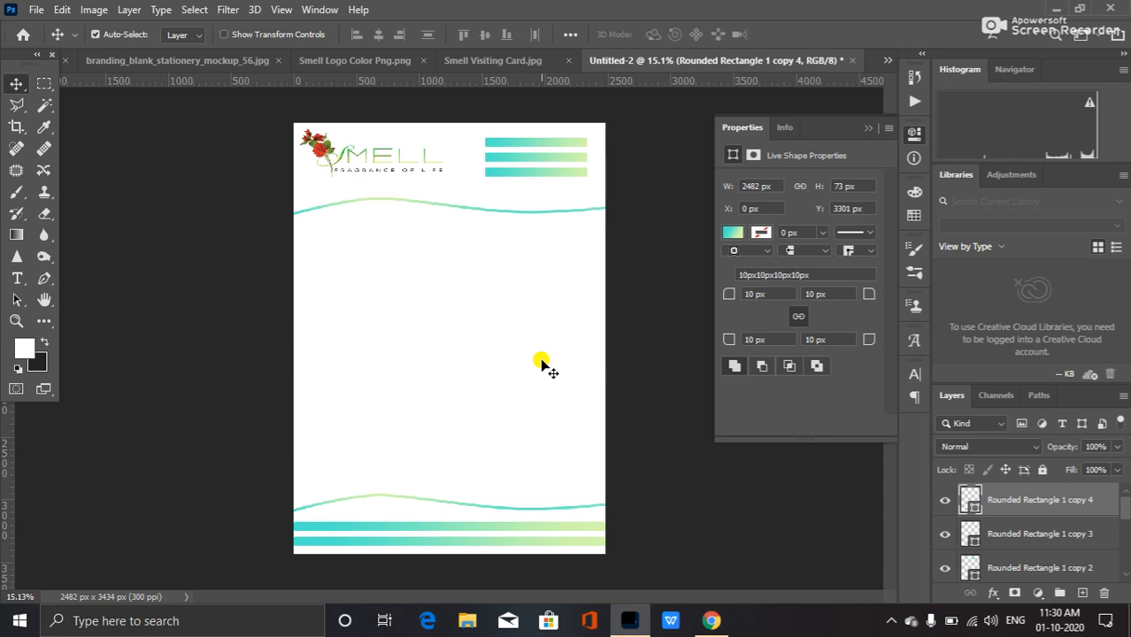
# Duplicate the Smell logo, move the copy to the page centre and scale it up to about 212%.
pyautogui.scroll(-5, 1054, 518)
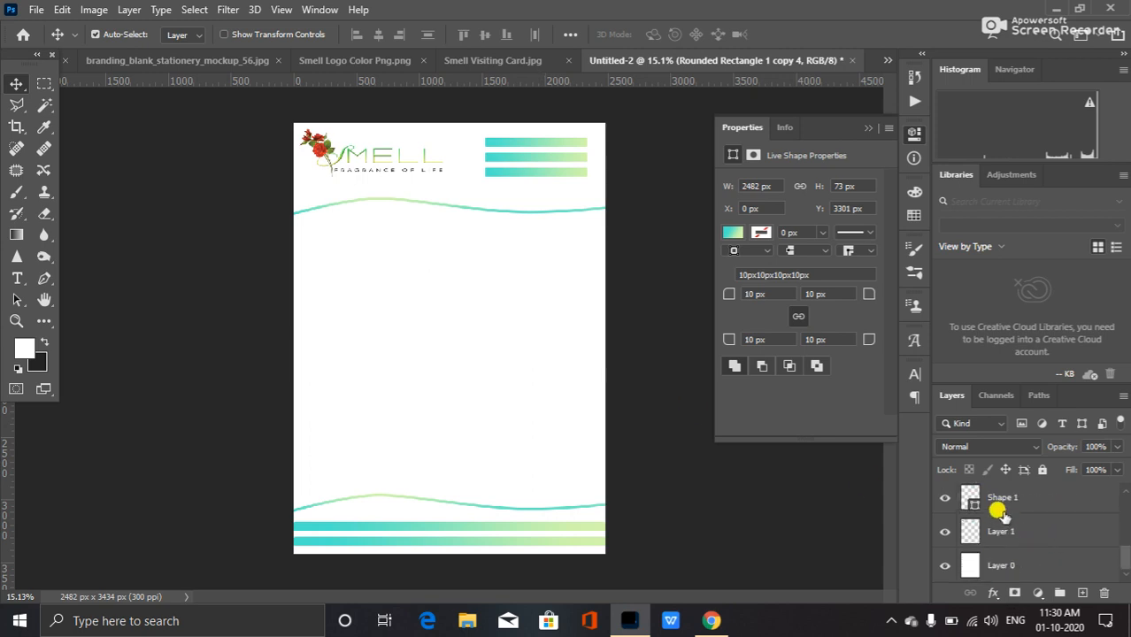
pyautogui.click(944, 532)
pyautogui.click(945, 532)
pyautogui.click(423, 176)
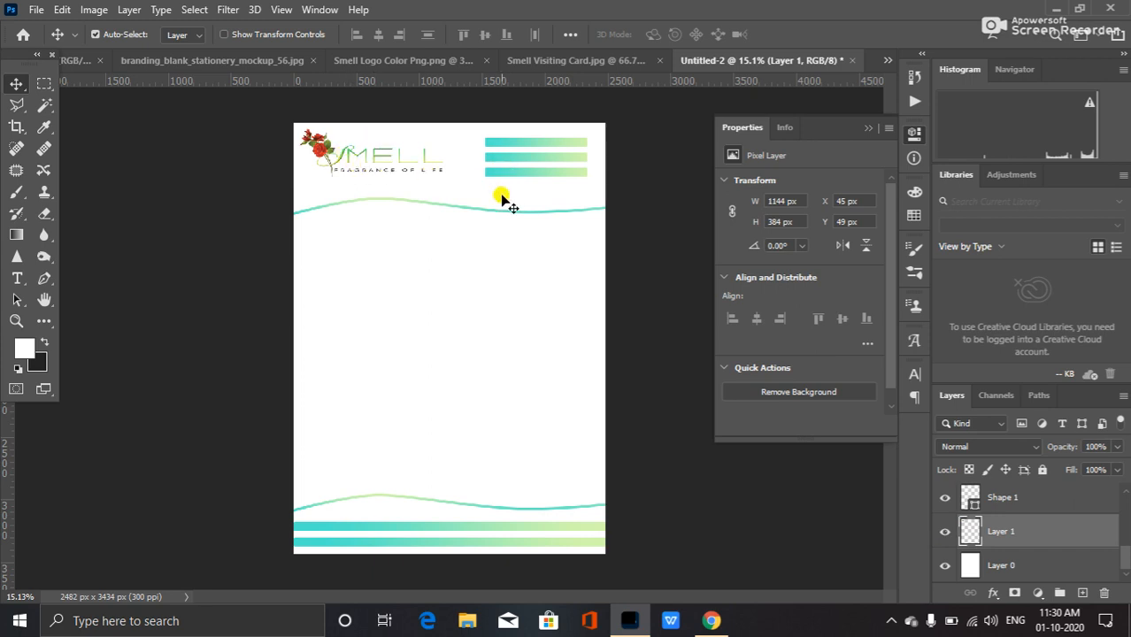
pyautogui.hotkey('ctrl', 'j')
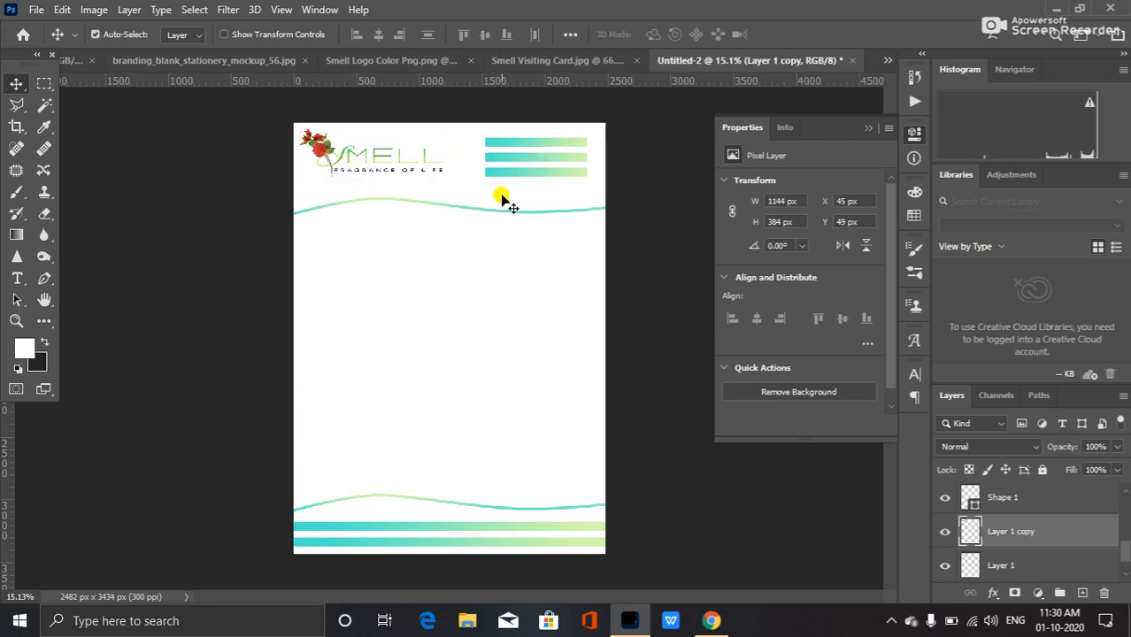
pyautogui.moveTo(323, 155); pyautogui.dragTo(400, 334)
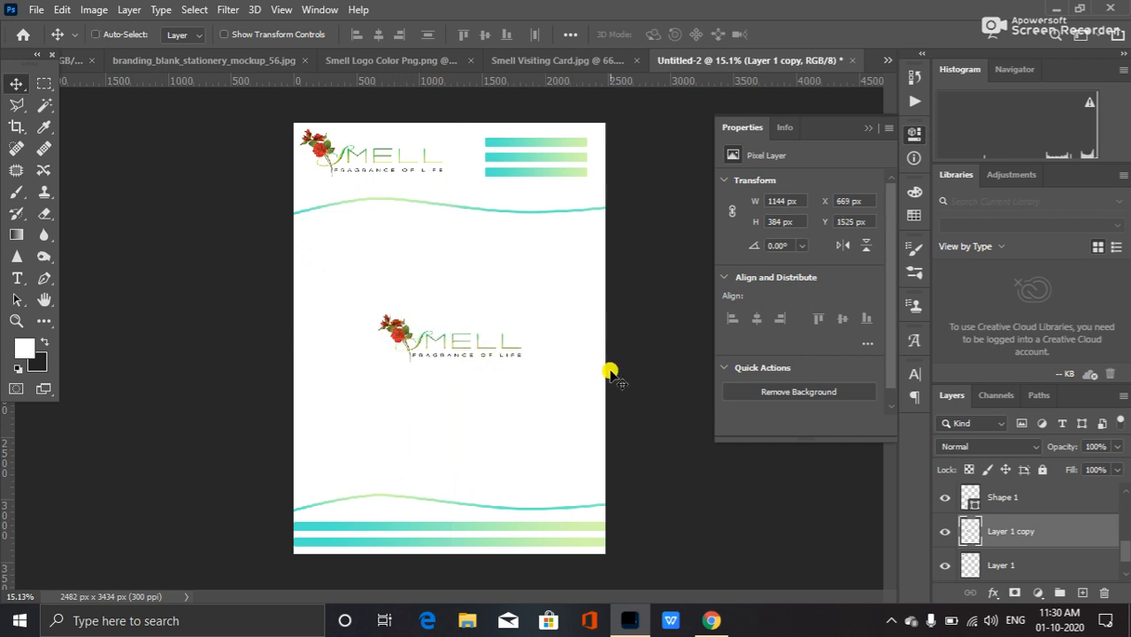
pyautogui.hotkey('ctrl', 't')
pyautogui.moveTo(523, 362); pyautogui.dragTo(582, 428)
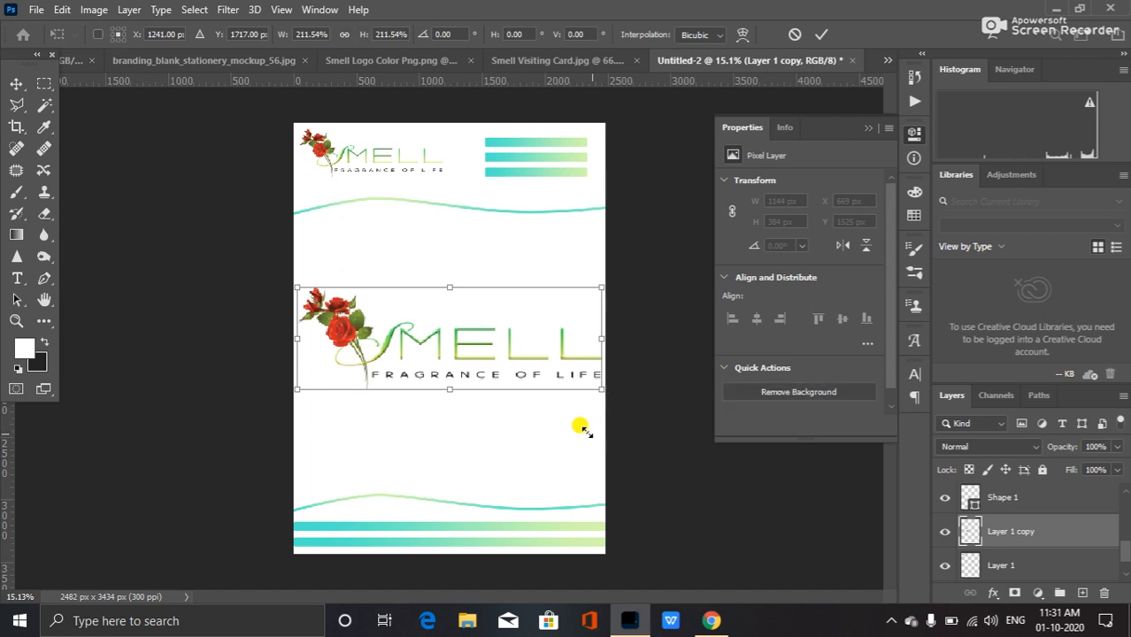
pyautogui.click(754, 390)
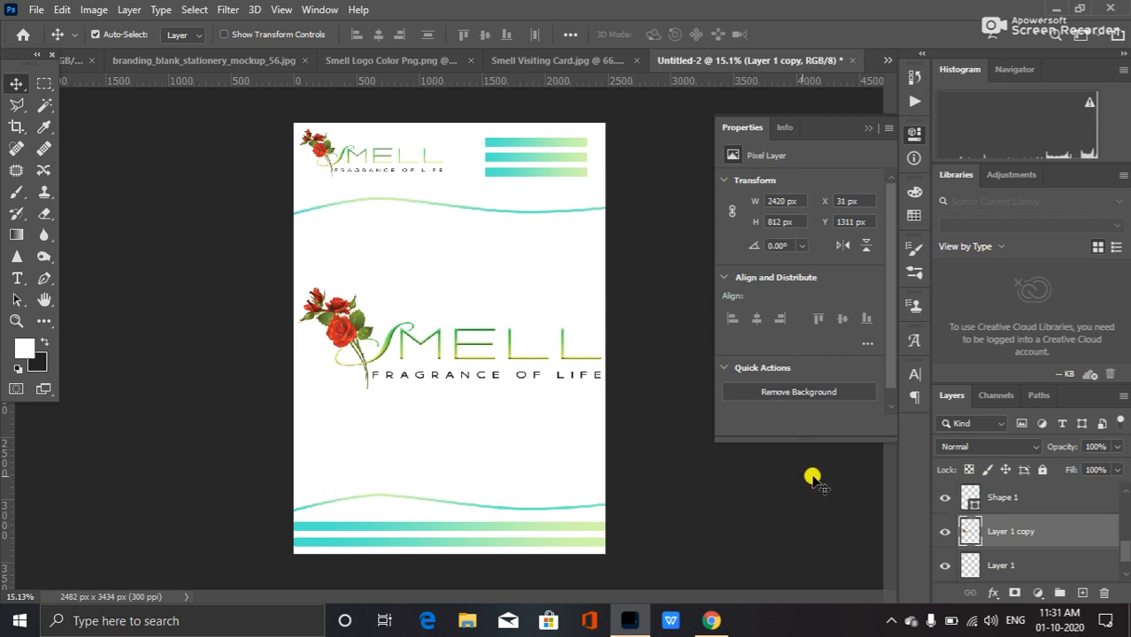
# Lower the centred logo copy's opacity to 20% as a watermark.
pyautogui.click(1110, 446)
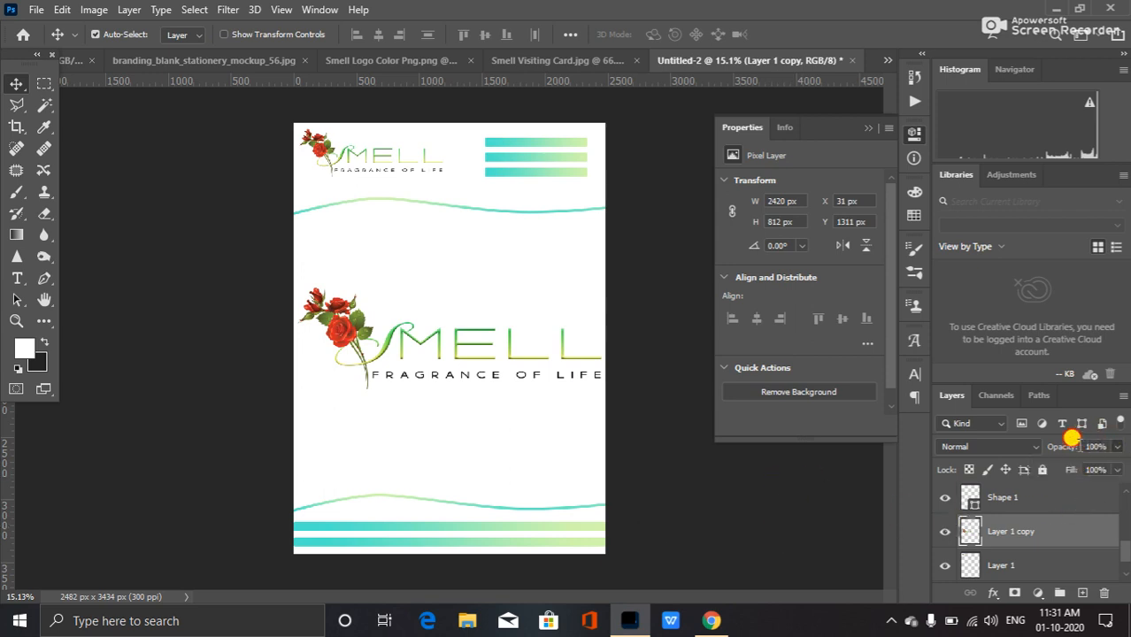
pyautogui.write('30')
pyautogui.press('Return')
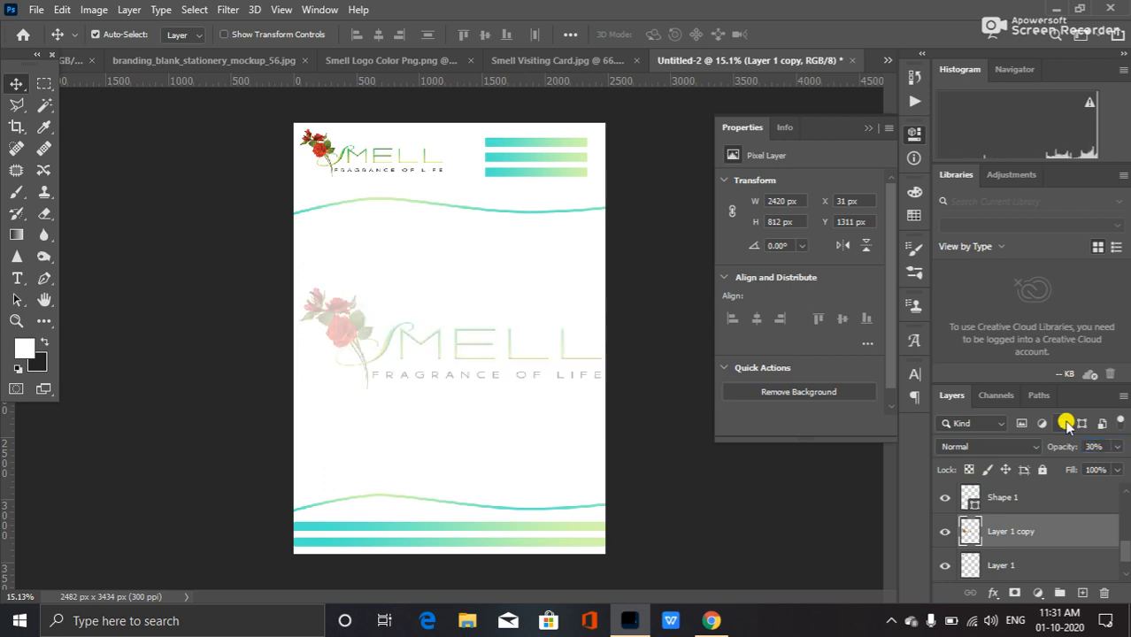
pyautogui.moveTo(1100, 446); pyautogui.dragTo(1034, 450)
pyautogui.write('20')
pyautogui.press('Return')
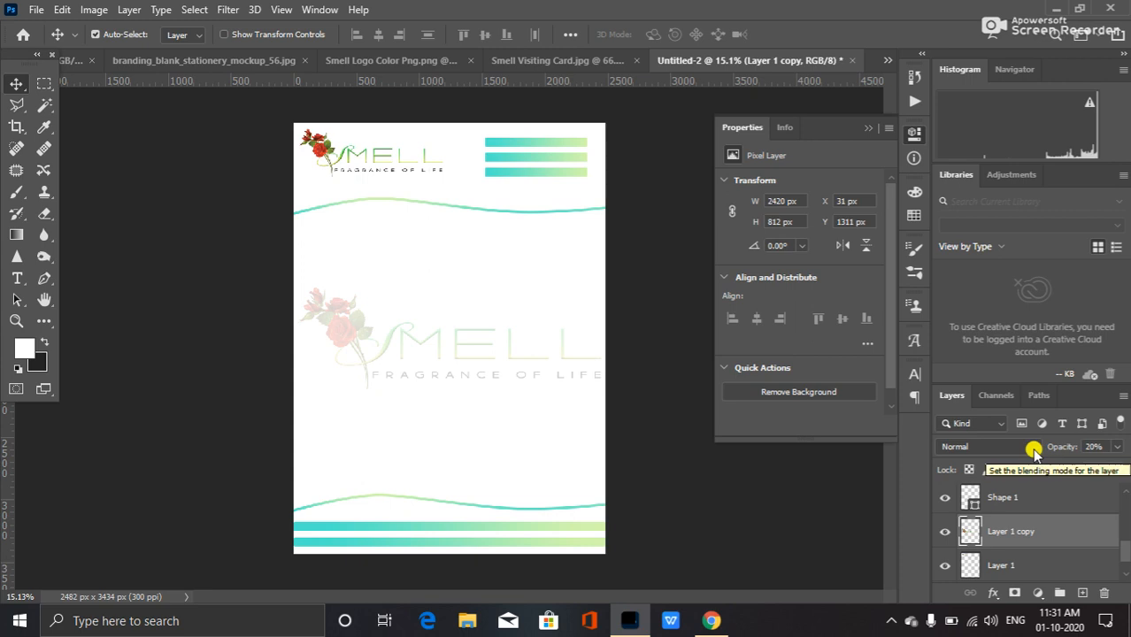
pyautogui.click(677, 520)
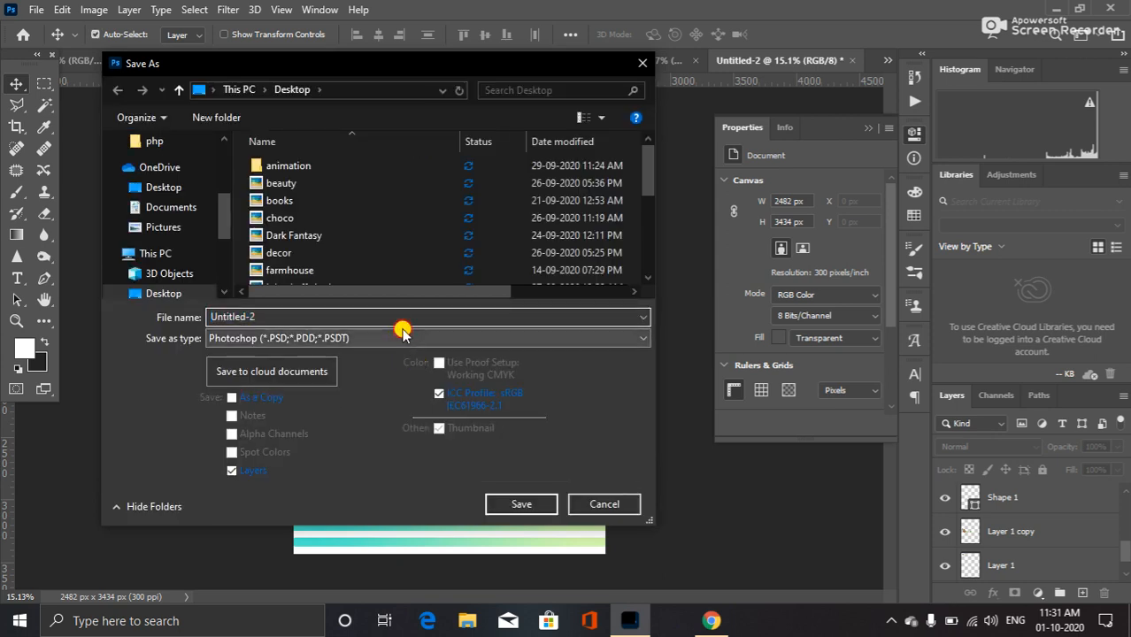
# Save the letterhead as a JPEG named Letterhead on the Desktop, accepting the JPEG options.
pyautogui.click(403, 338)
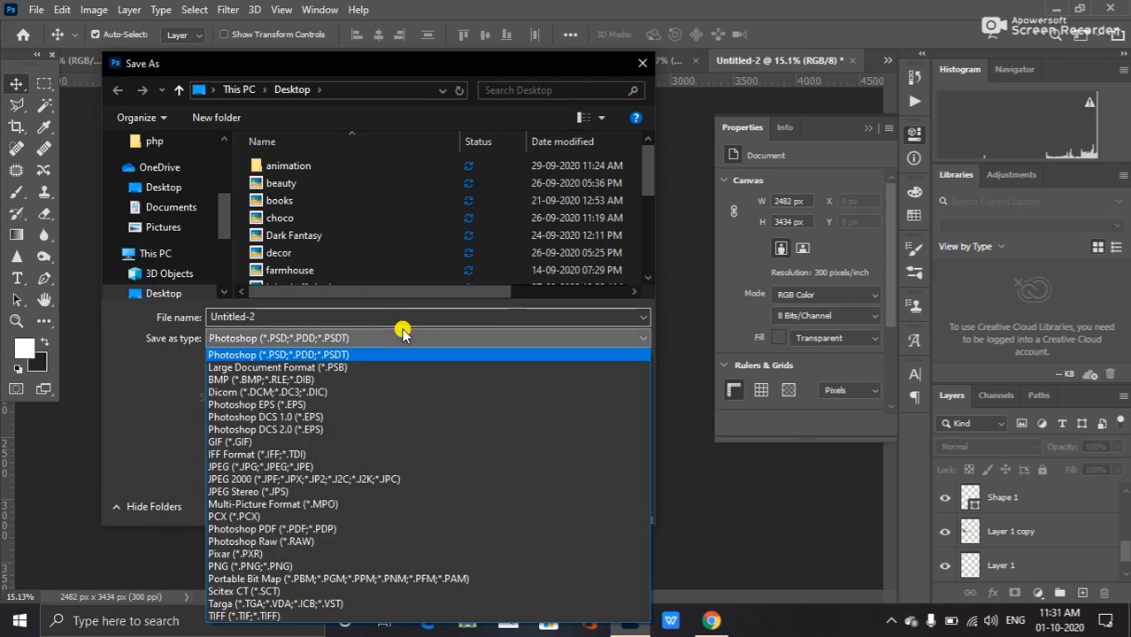
pyautogui.click(361, 466)
pyautogui.doubleClick(320, 314)
pyautogui.write('Letterhead')
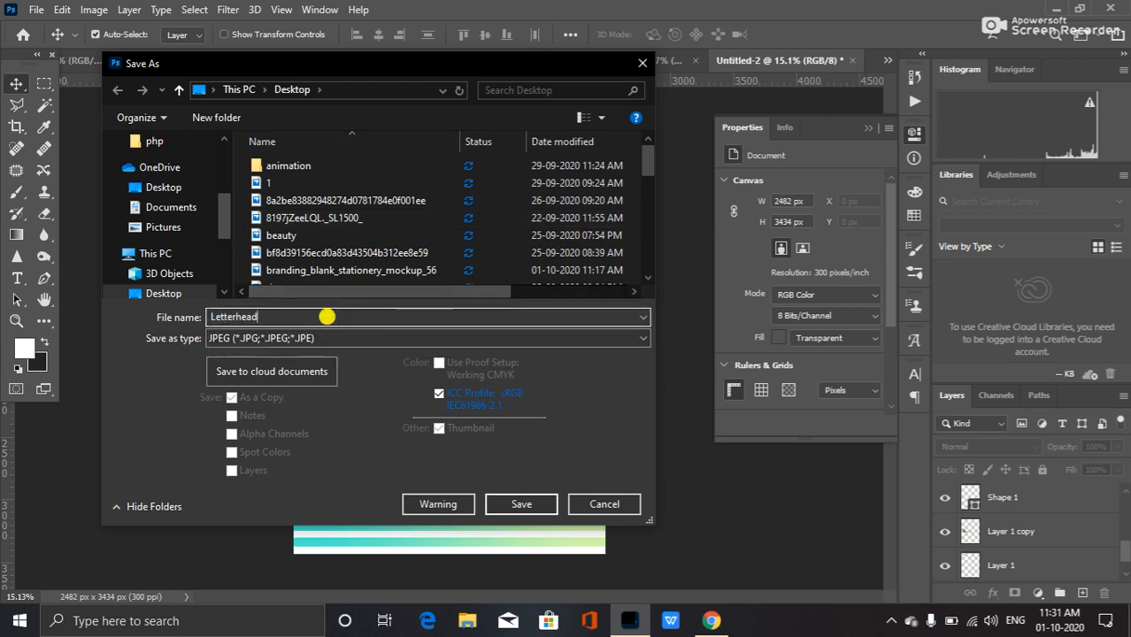
pyautogui.click(522, 501)
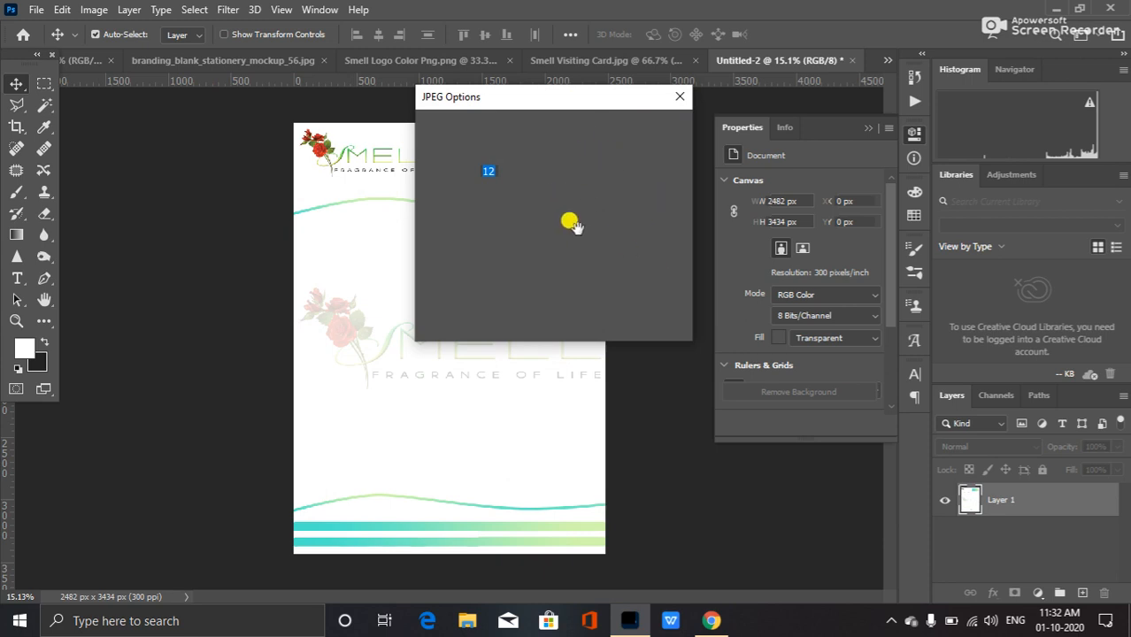
pyautogui.click(655, 126)
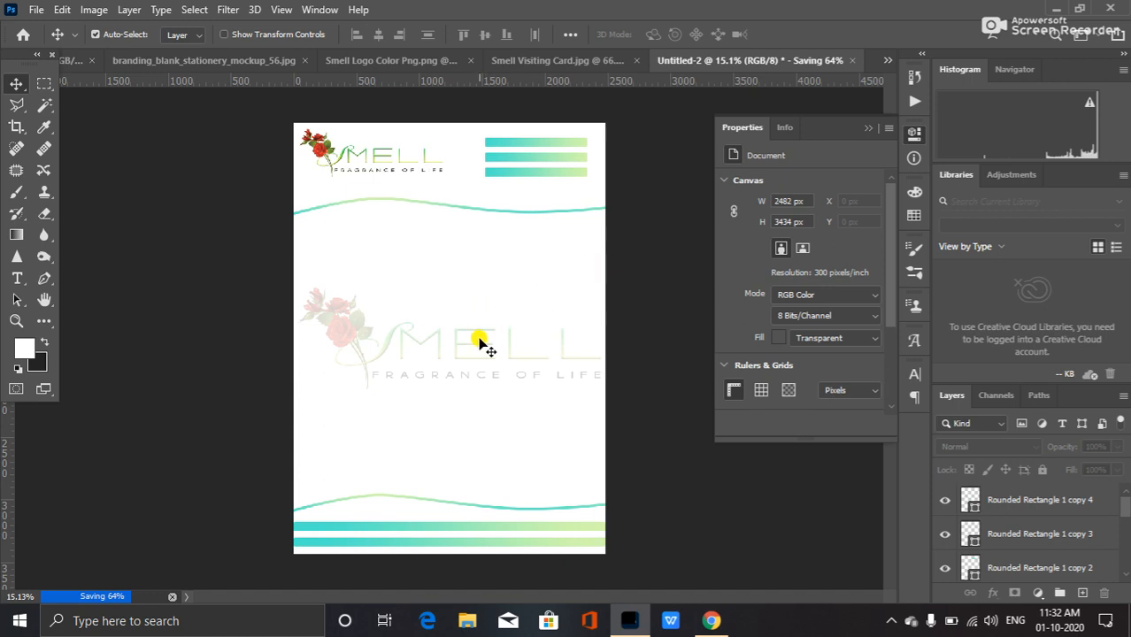
# Switch to the browser to review the envelope size search results, then return to Photoshop.
pyautogui.click(712, 621)
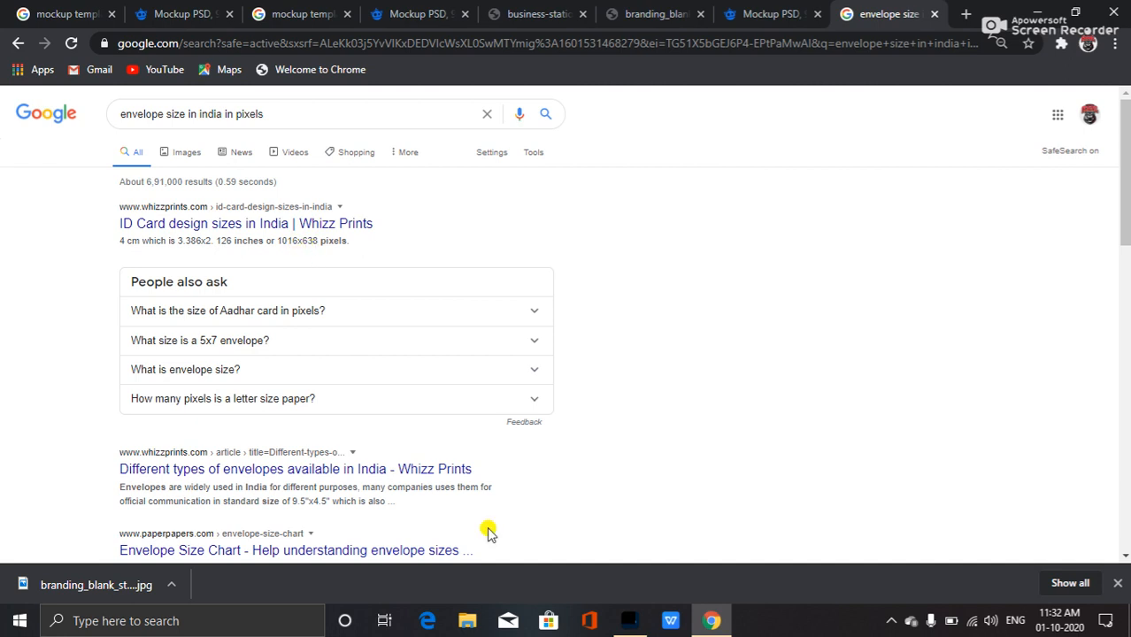
pyautogui.click(630, 620)
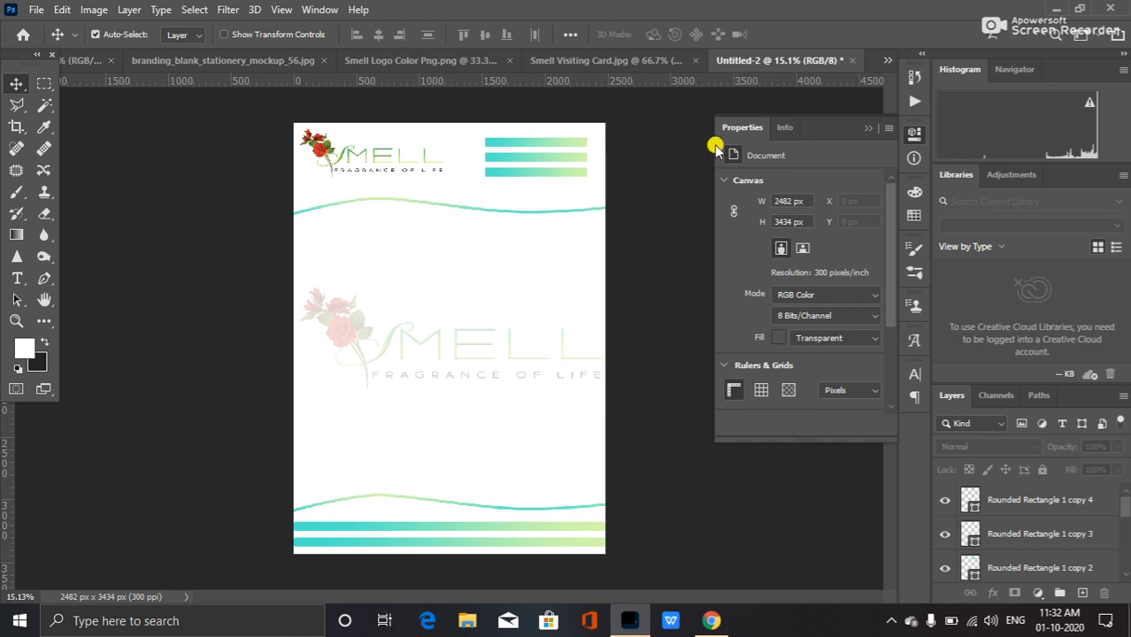
# Create a new 1016 × 638 px document at 300 ppi and collapse the Properties panel.
pyautogui.click(38, 7)
pyautogui.click(46, 33)
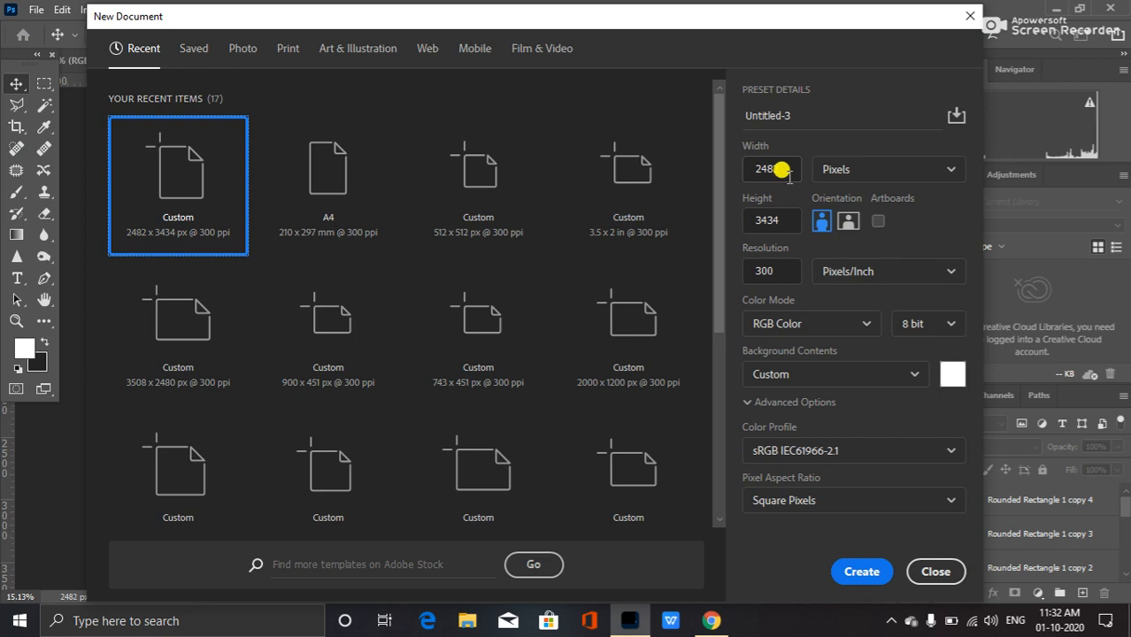
pyautogui.click(782, 171)
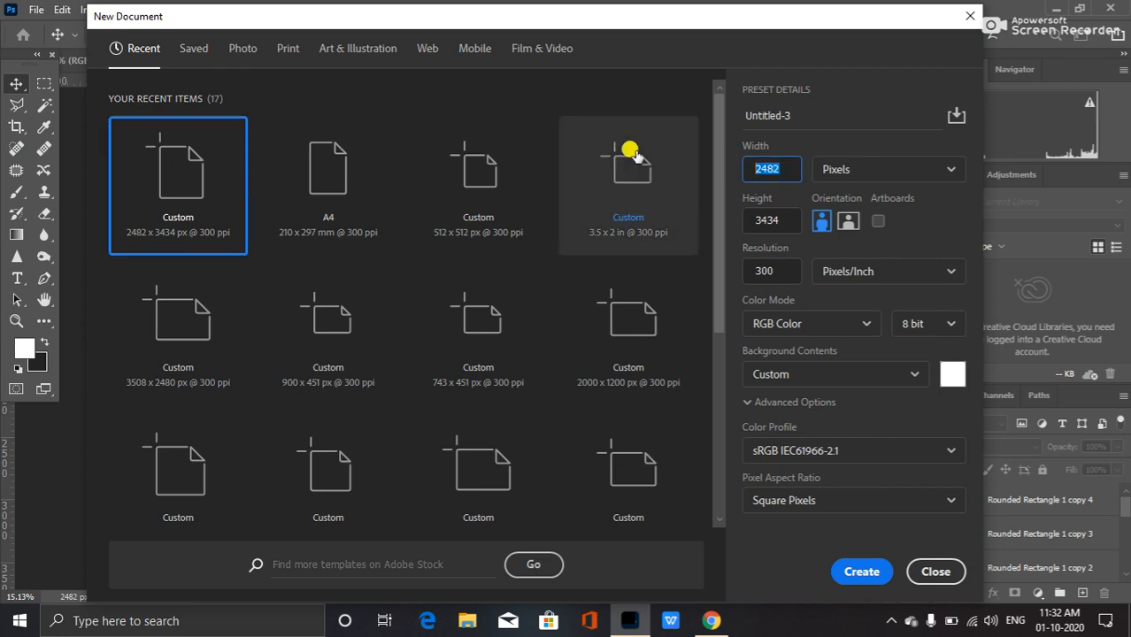
pyautogui.write('1016')
pyautogui.click(763, 219)
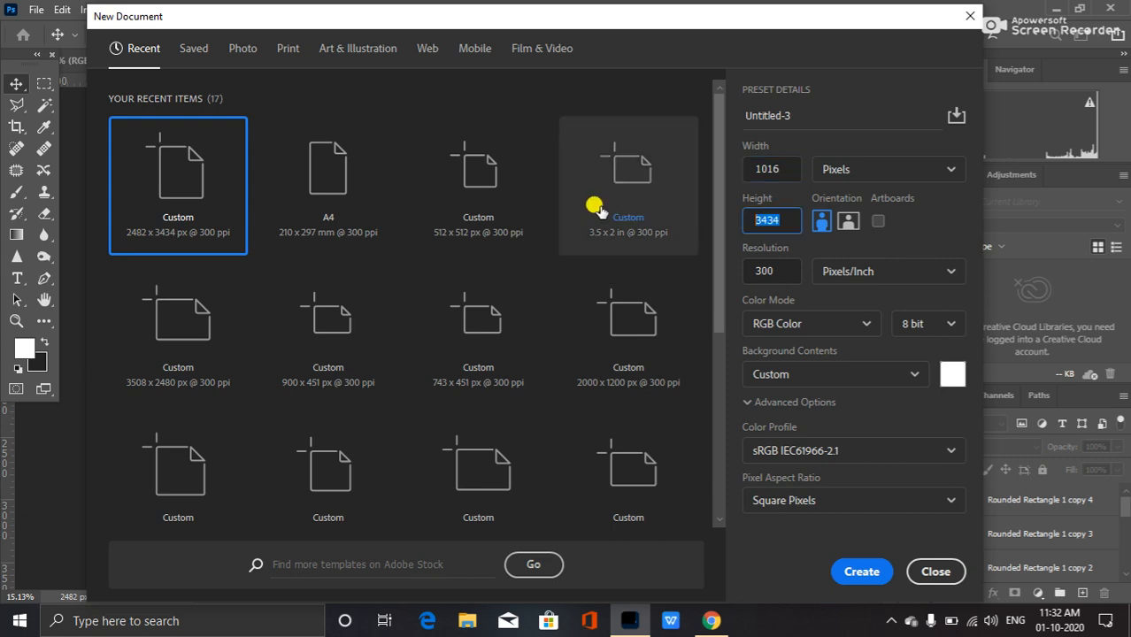
pyautogui.write('638')
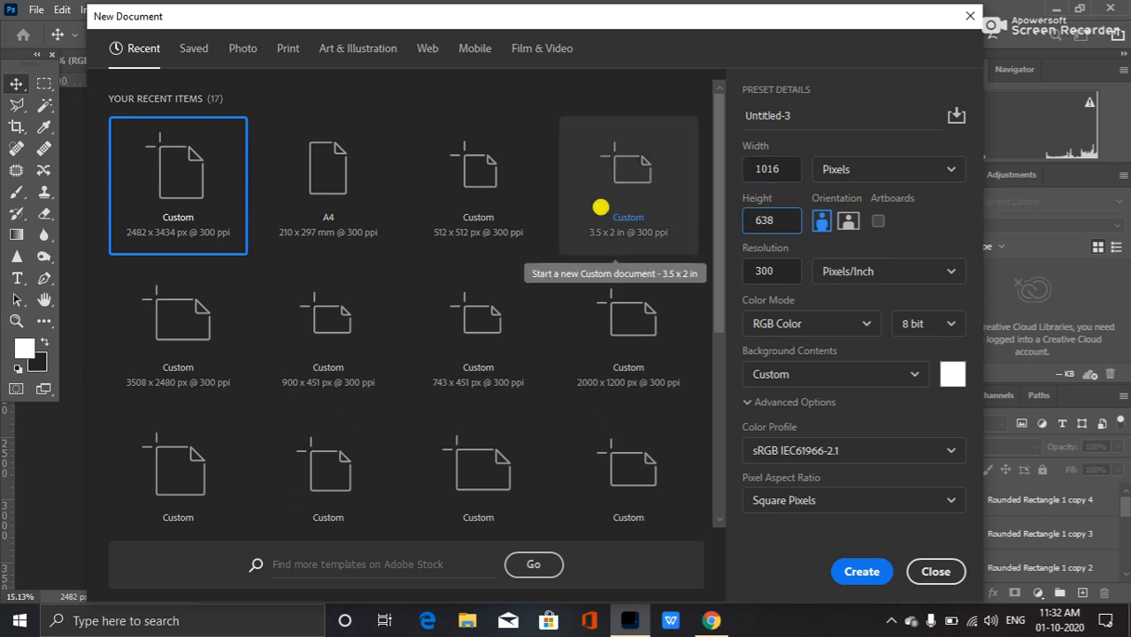
pyautogui.click(866, 570)
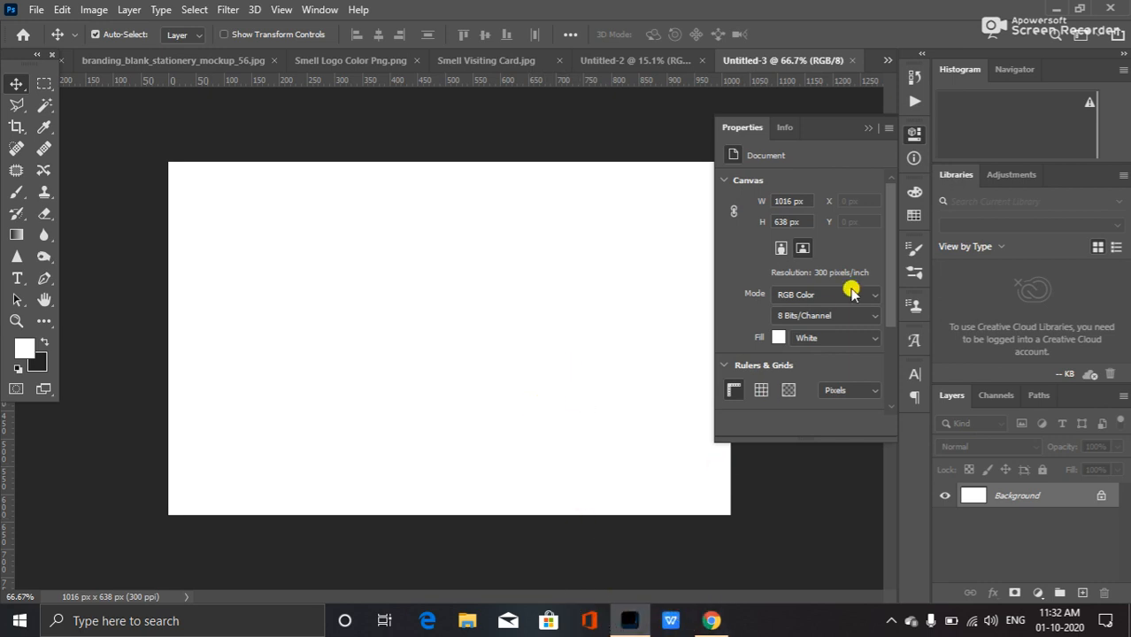
pyautogui.click(867, 129)
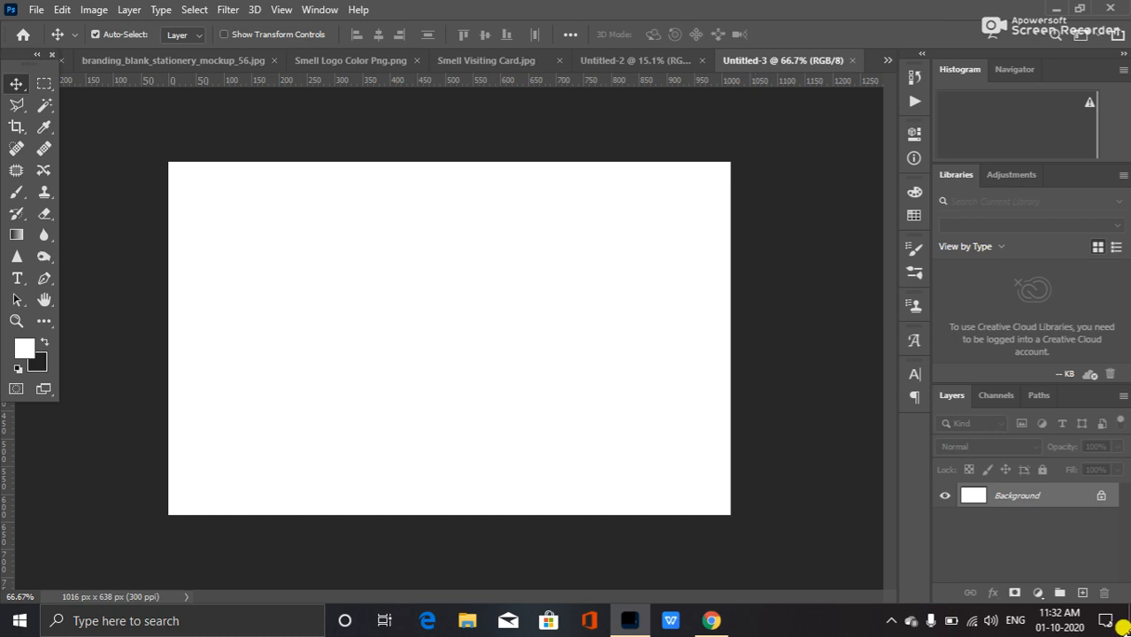
# Check the envelope size search results in the browser, going back to the previous search, and return to Photoshop.
pyautogui.click(709, 623)
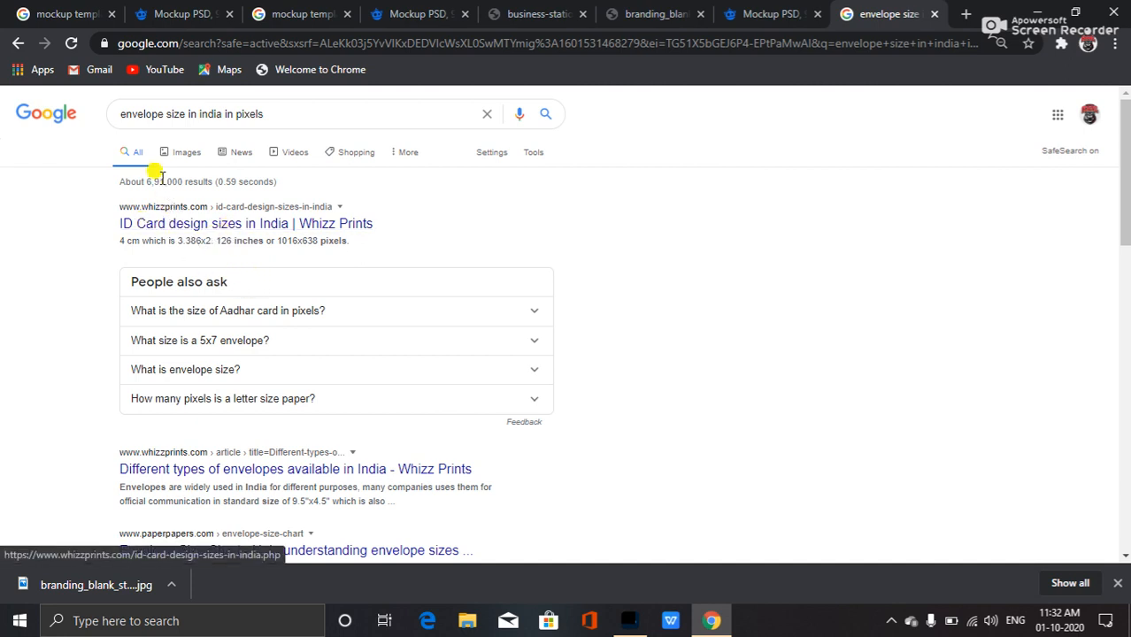
pyautogui.scroll(-2, 278, 261)
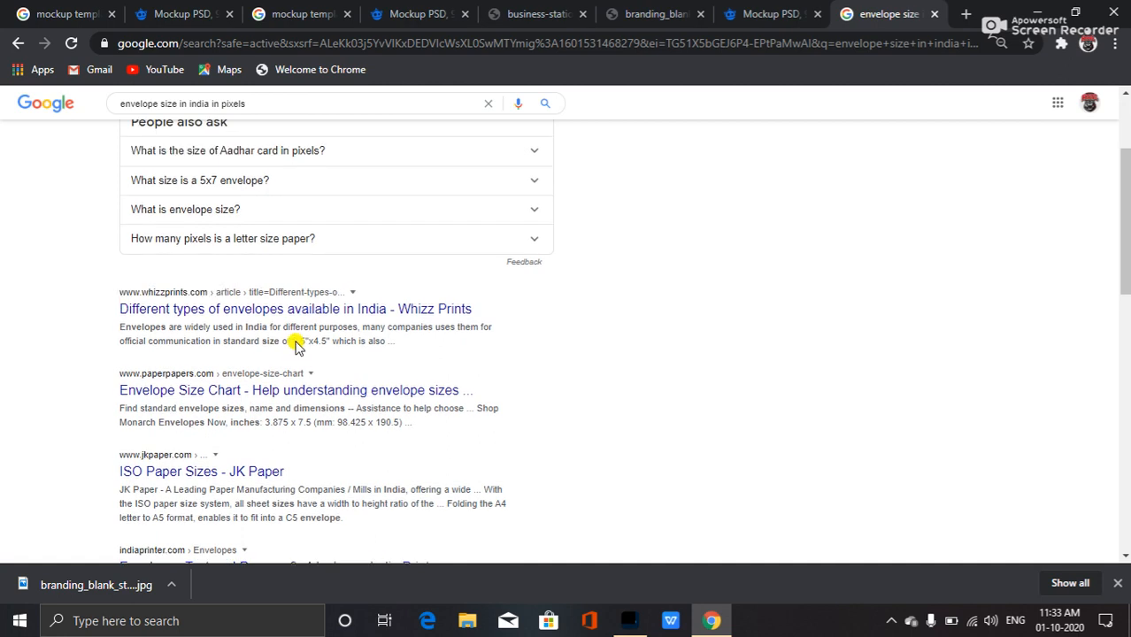
pyautogui.scroll(2, 223, 254)
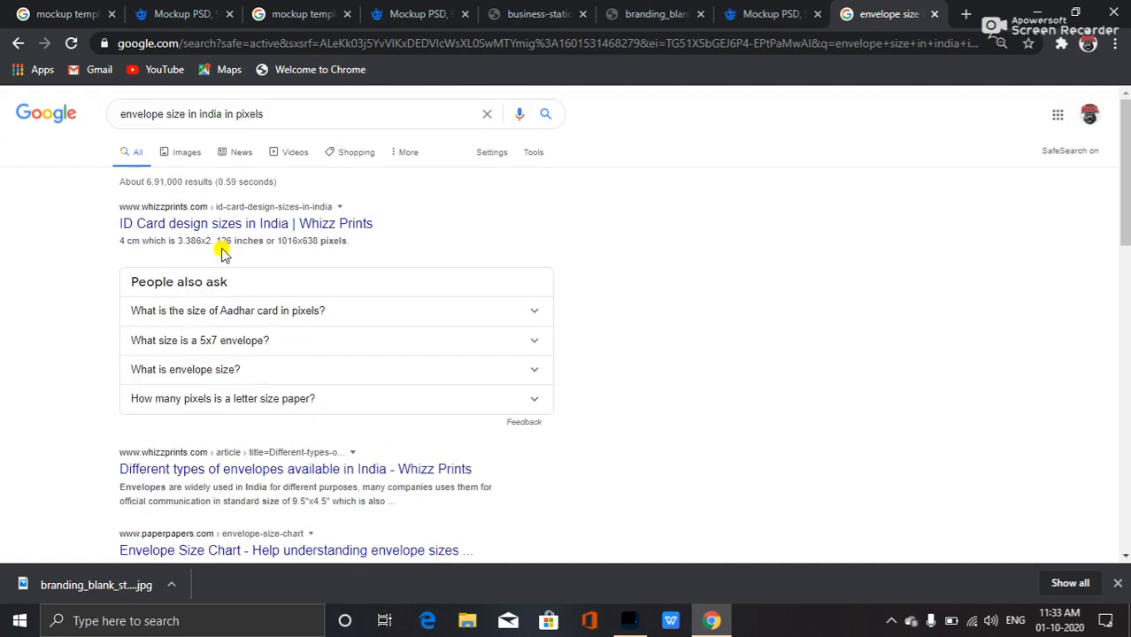
pyautogui.click(18, 42)
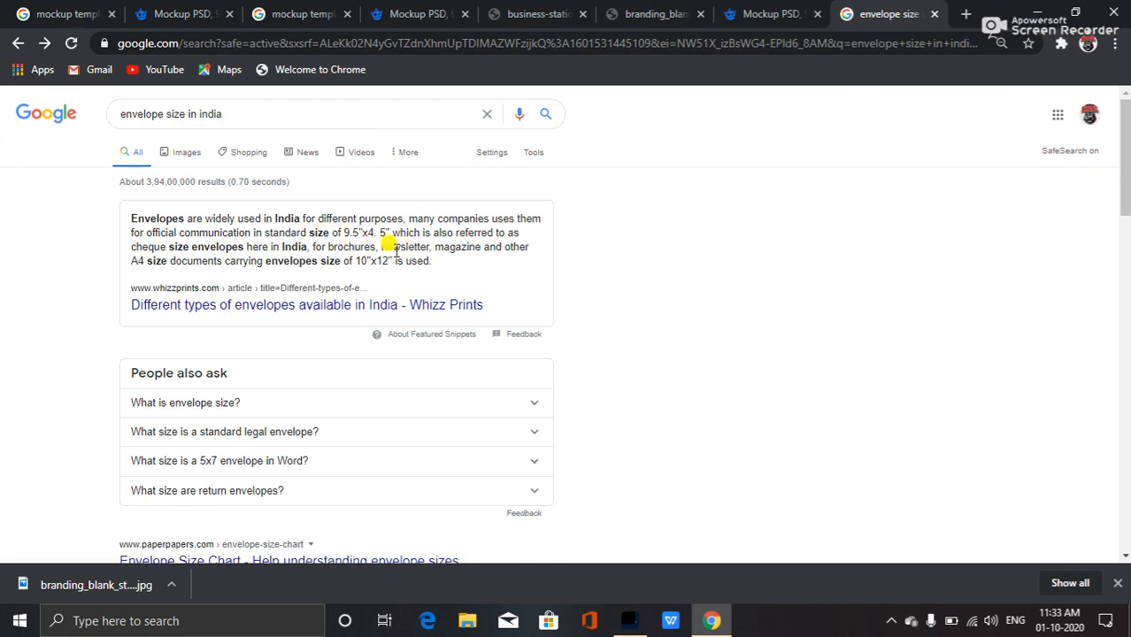
pyautogui.click(629, 621)
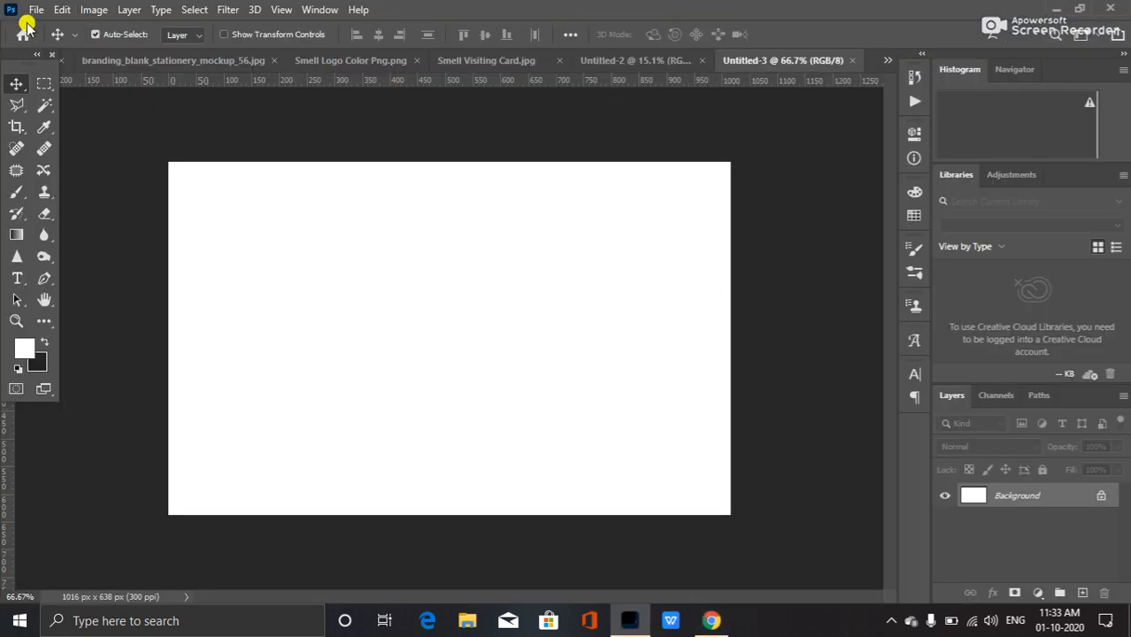
# Resize the new document's canvas to 9.5 × 4.5 inches.
pyautogui.click(90, 10)
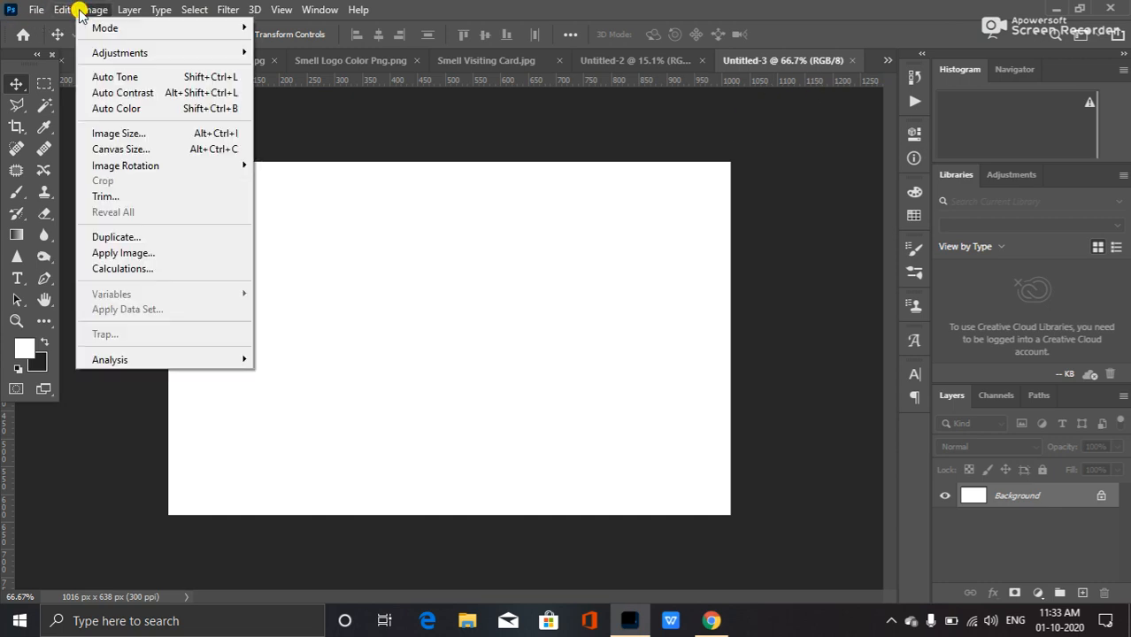
pyautogui.click(189, 148)
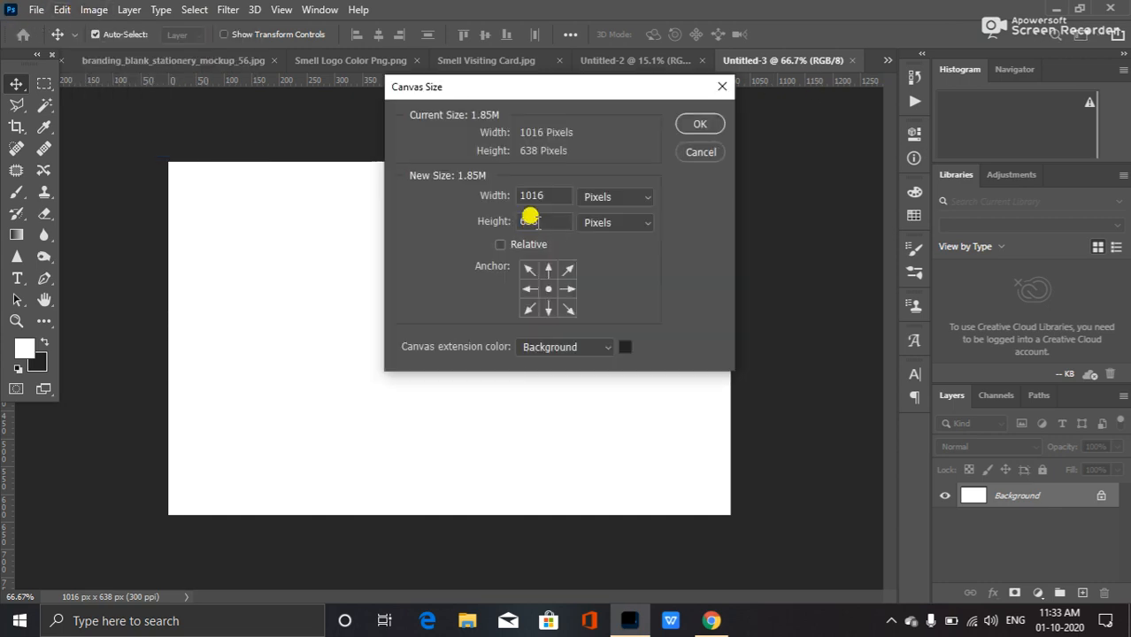
pyautogui.click(624, 205)
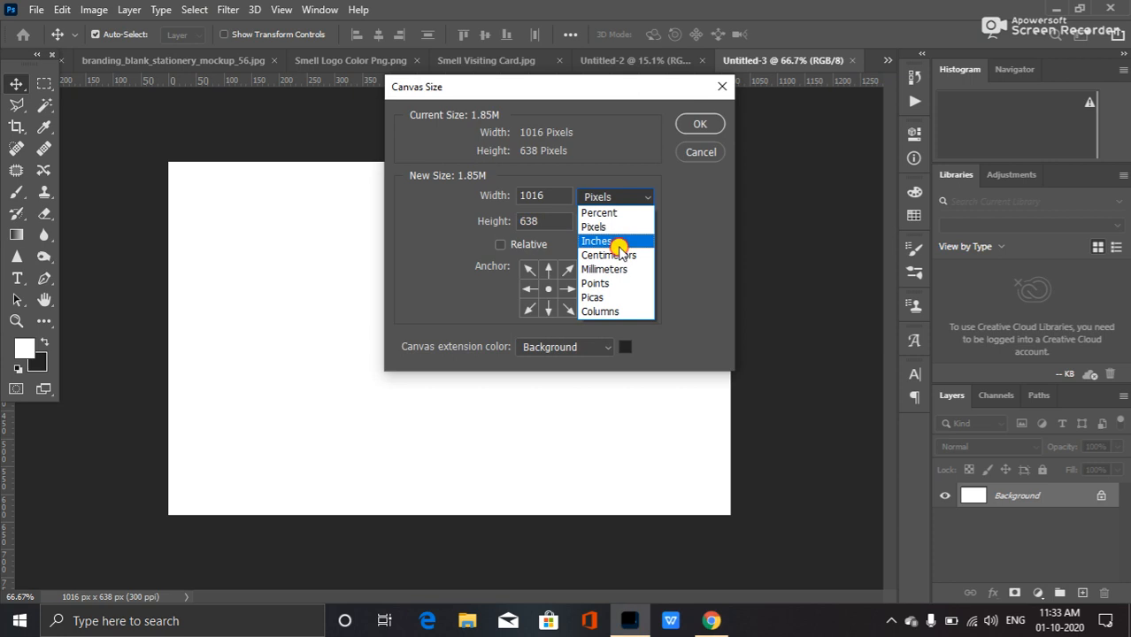
pyautogui.click(631, 244)
pyautogui.doubleClick(553, 196)
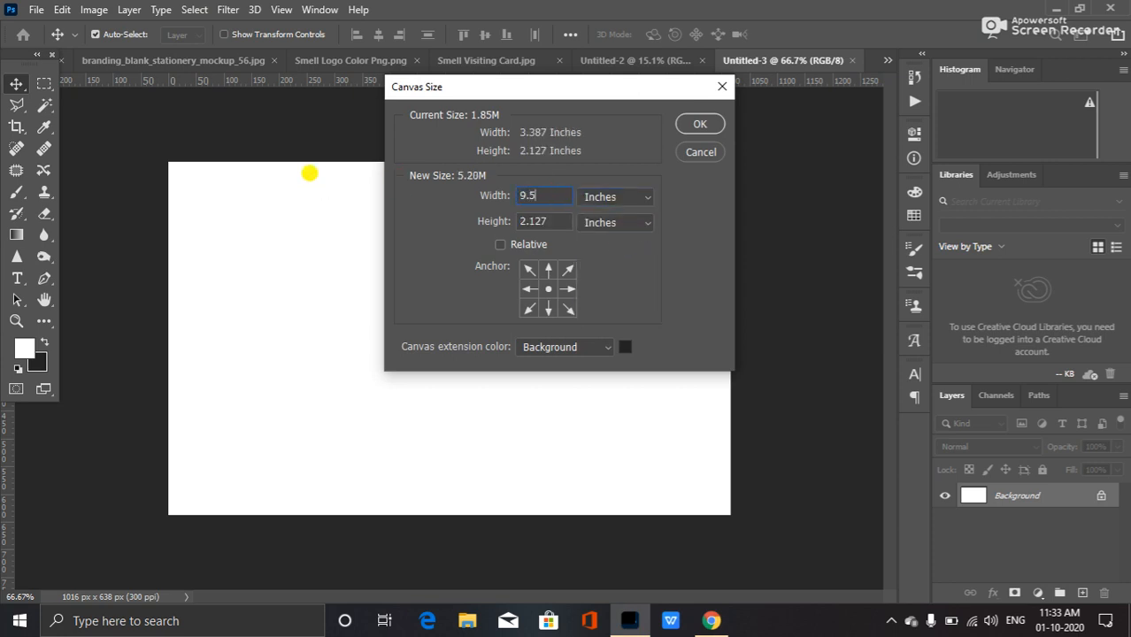
pyautogui.write('9.5')
pyautogui.press('Tab')
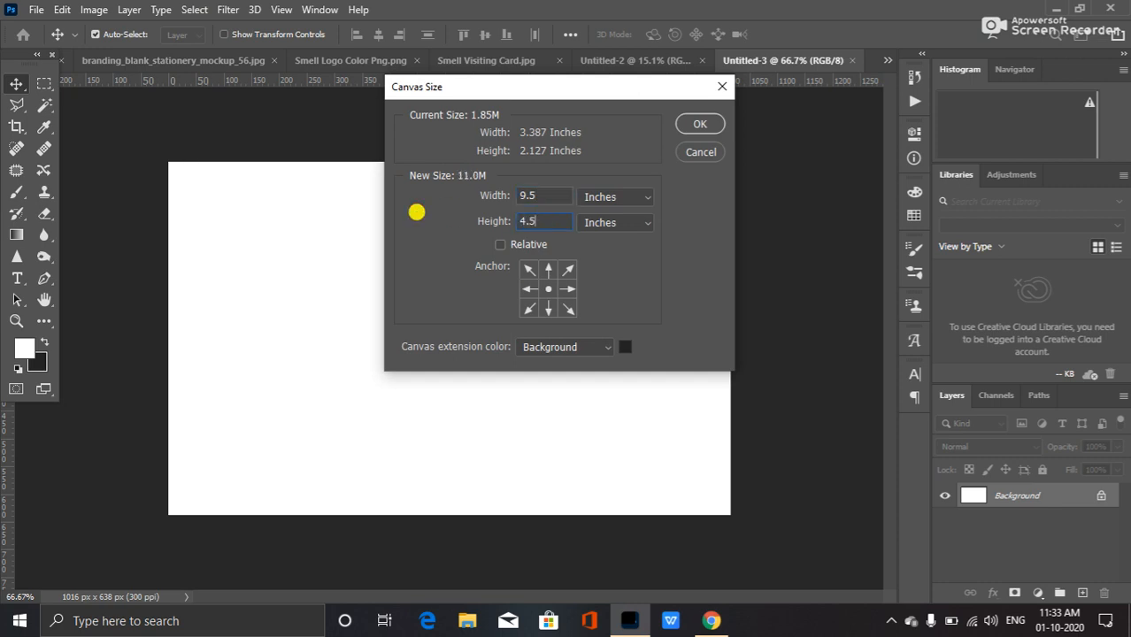
pyautogui.write('4.5')
pyautogui.click(711, 625)
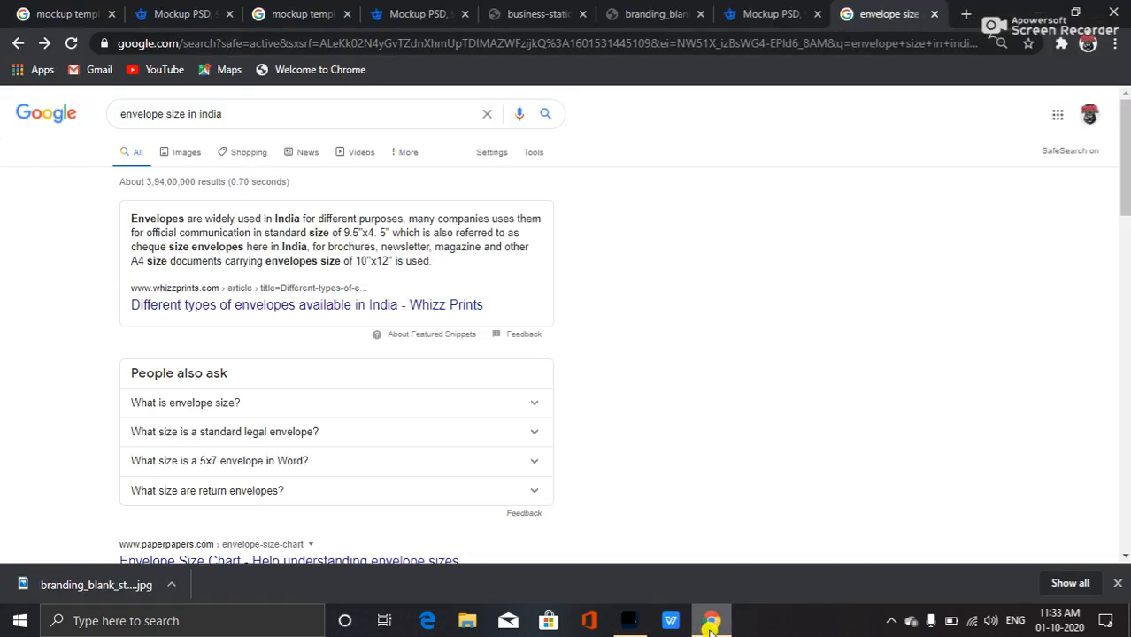
pyautogui.click(711, 624)
pyautogui.click(689, 130)
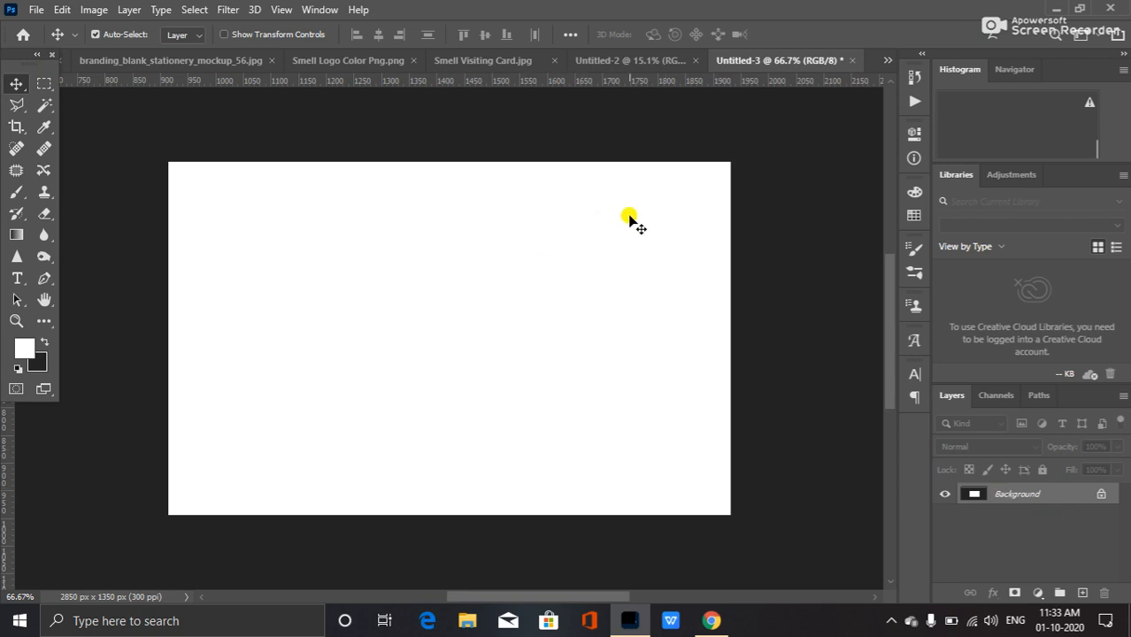
# Unlock the envelope document's background so it becomes a normal layer.
pyautogui.click(648, 60)
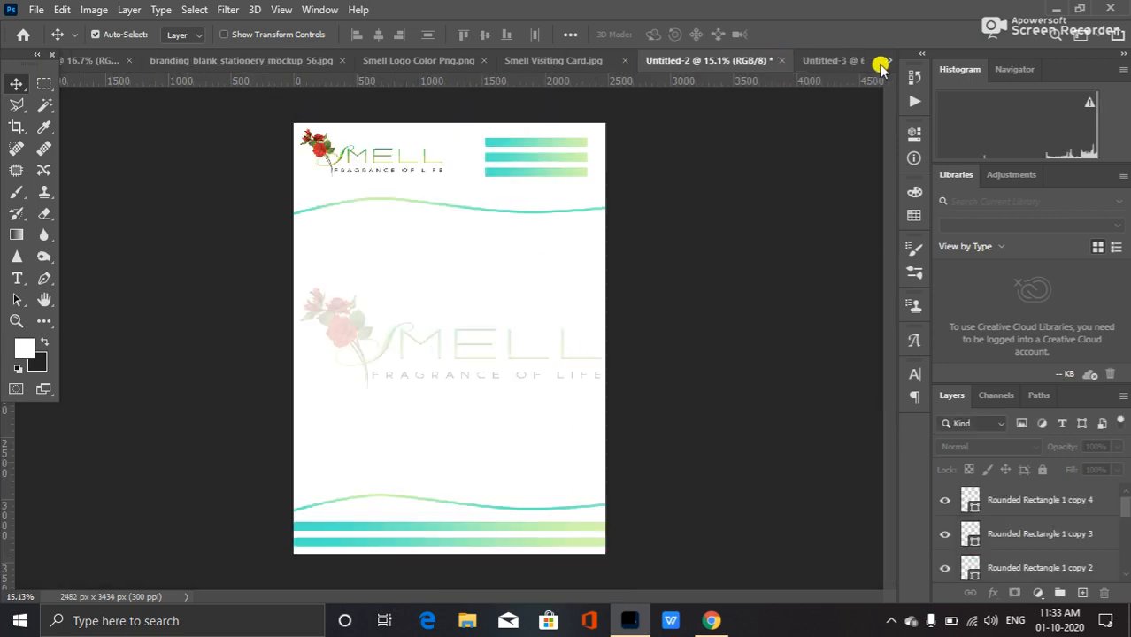
pyautogui.click(832, 61)
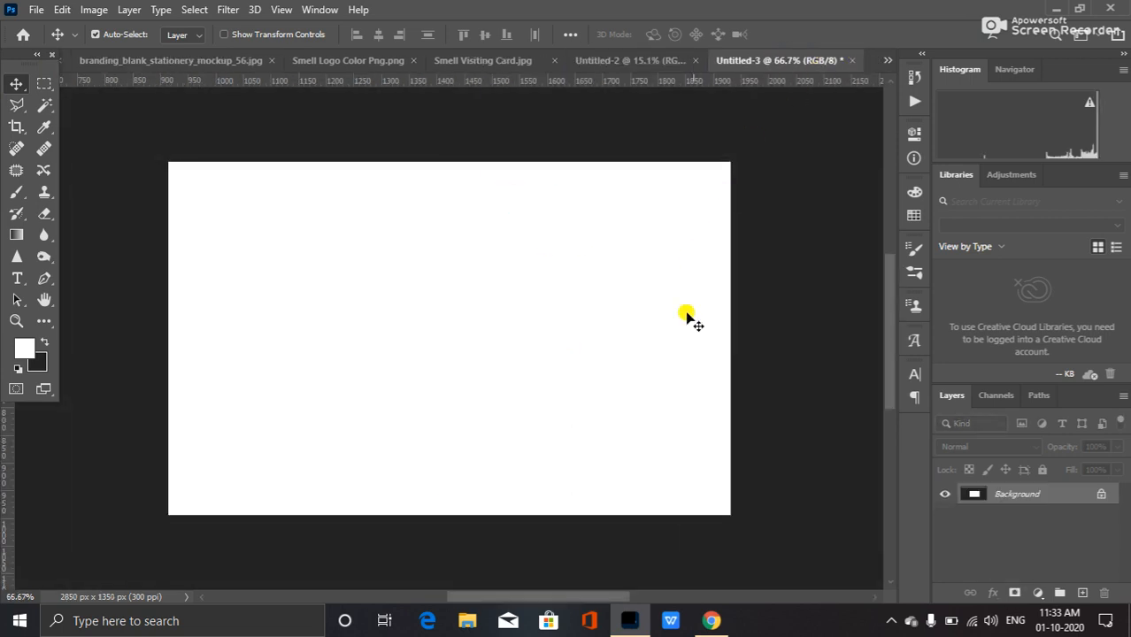
pyautogui.doubleClick(1020, 494)
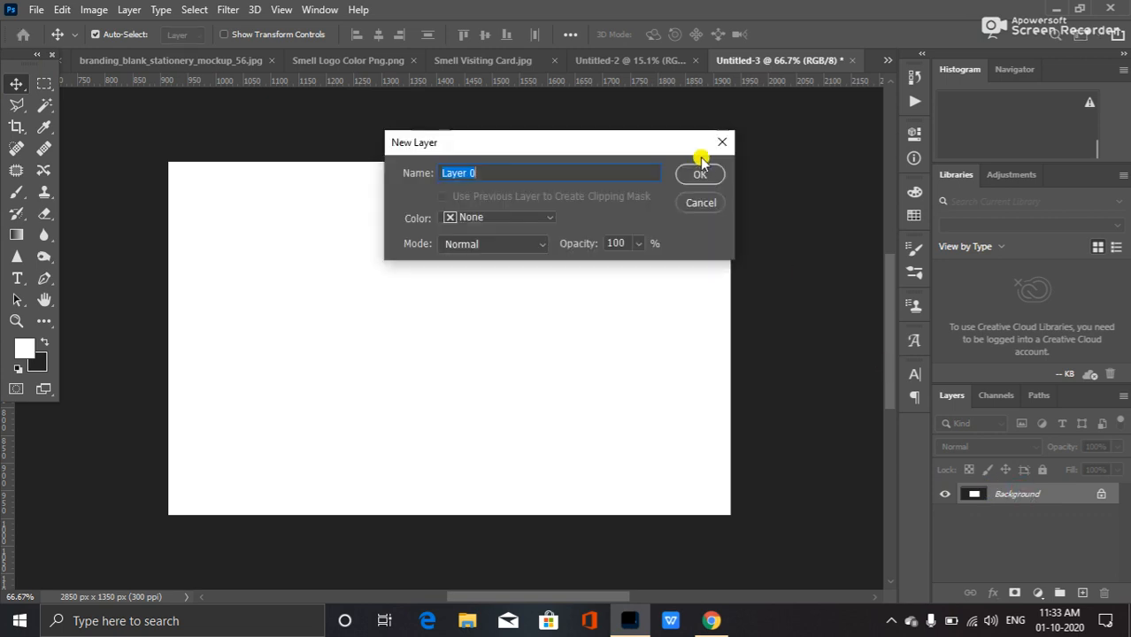
pyautogui.click(704, 172)
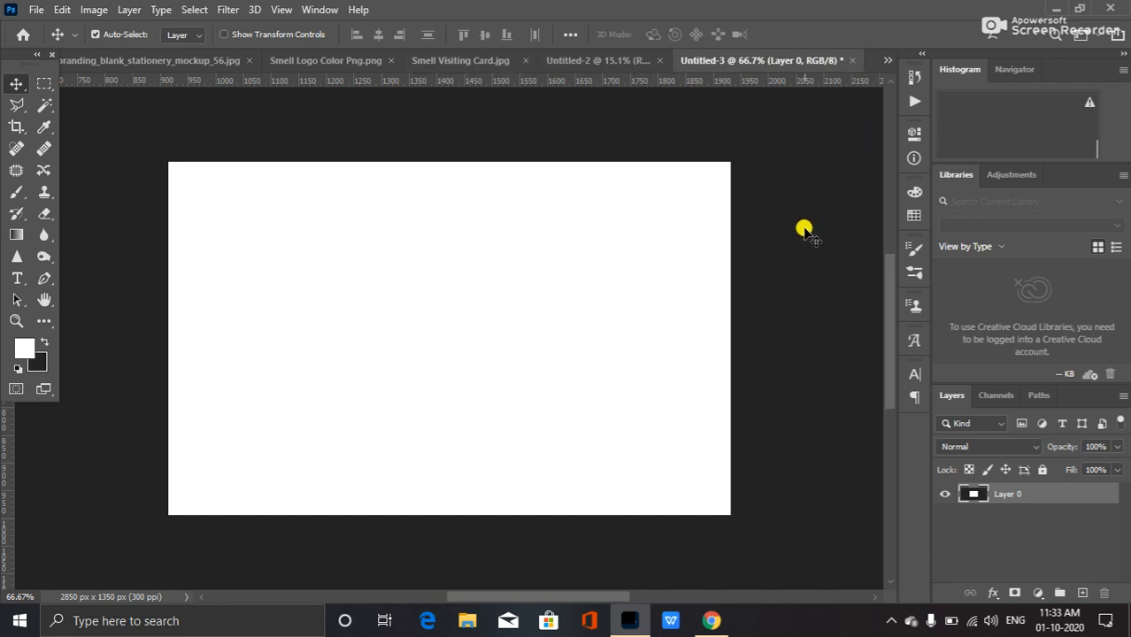
# Reduce the canvas height to 3 inches, proceeding despite the clipping.
pyautogui.click(93, 10)
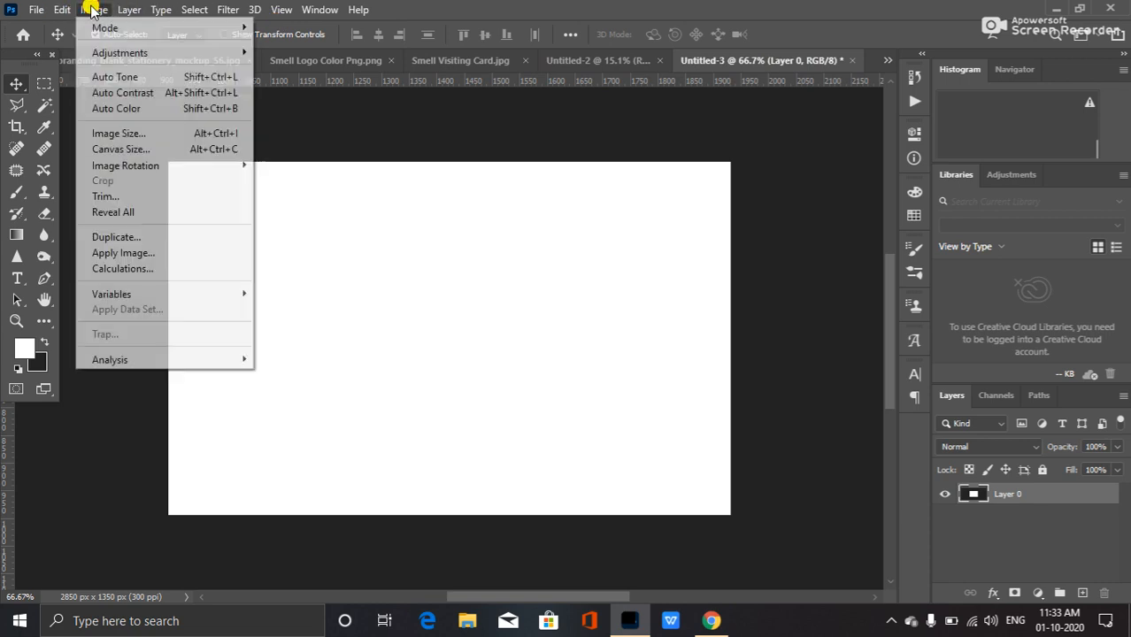
pyautogui.moveTo(184, 168)
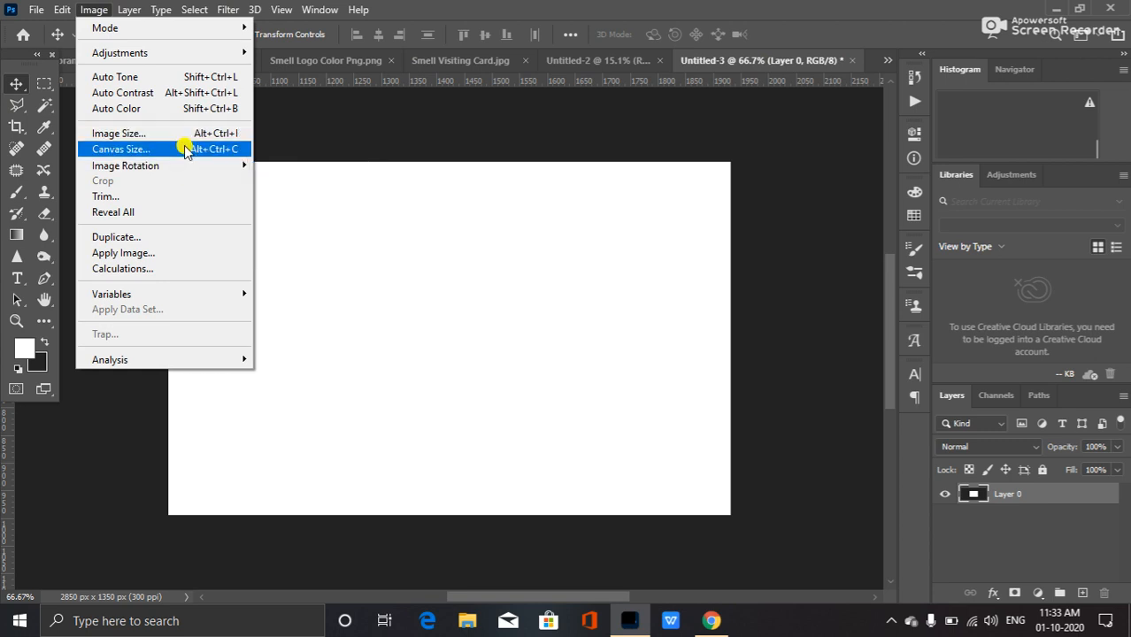
pyautogui.click(179, 151)
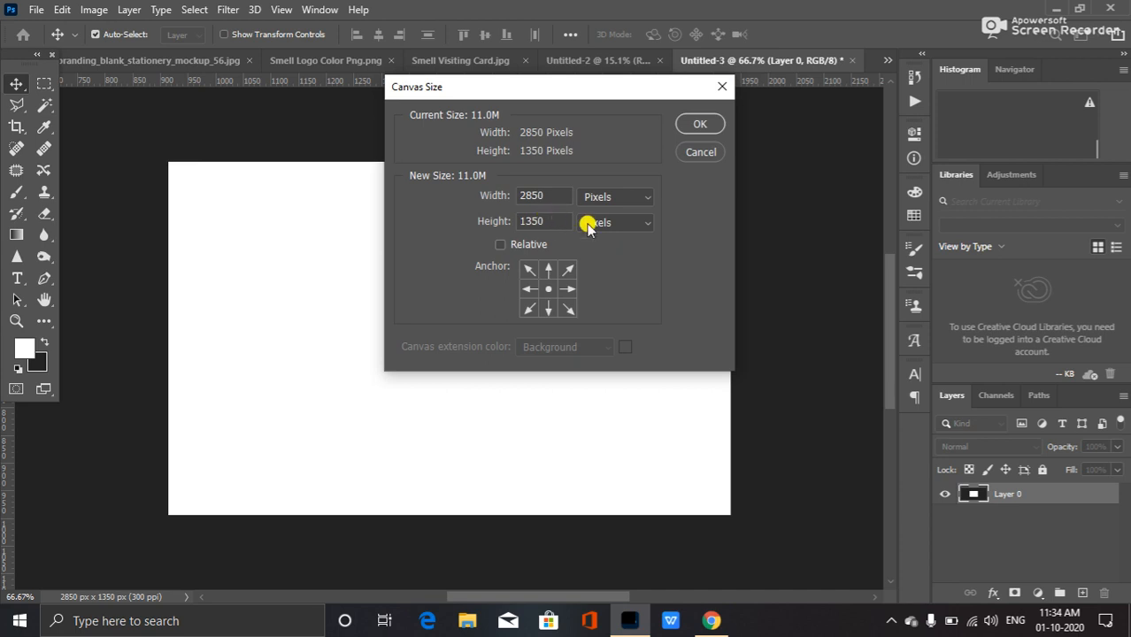
pyautogui.click(589, 227)
pyautogui.click(610, 264)
pyautogui.moveTo(559, 217); pyautogui.dragTo(387, 223)
pyautogui.write('3')
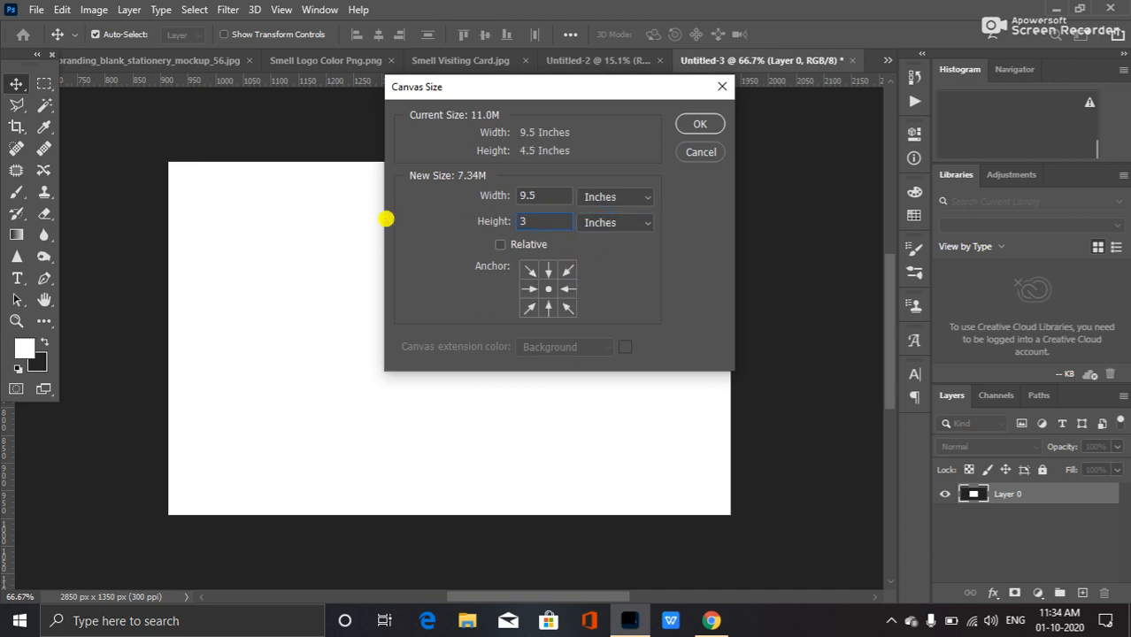
pyautogui.click(696, 124)
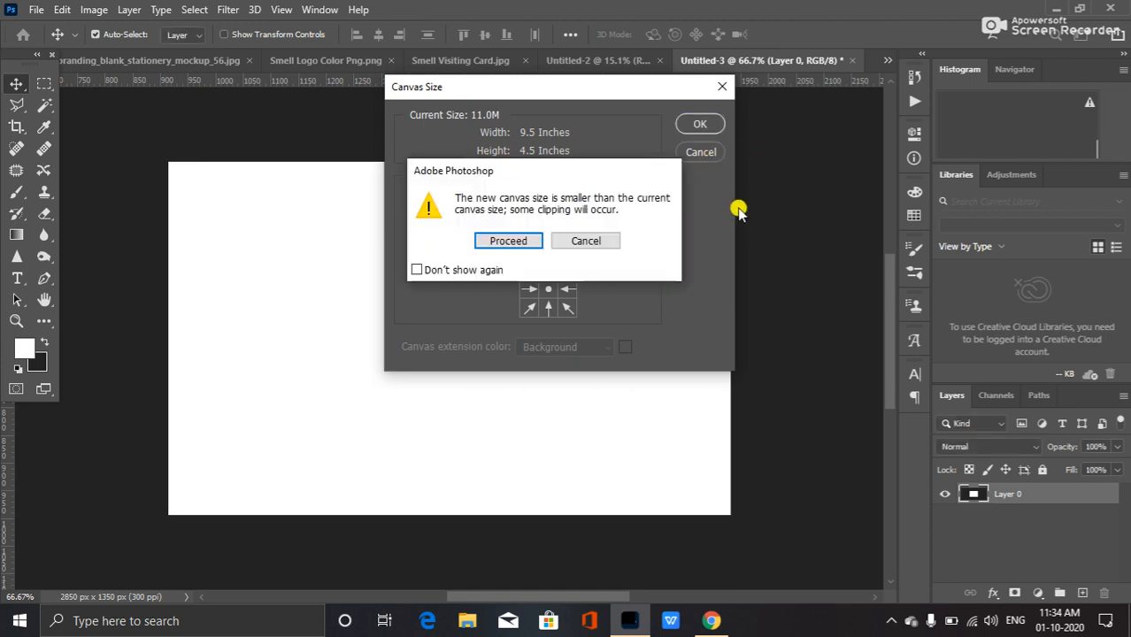
pyautogui.click(511, 245)
pyautogui.moveTo(890, 389); pyautogui.dragTo(890, 327)
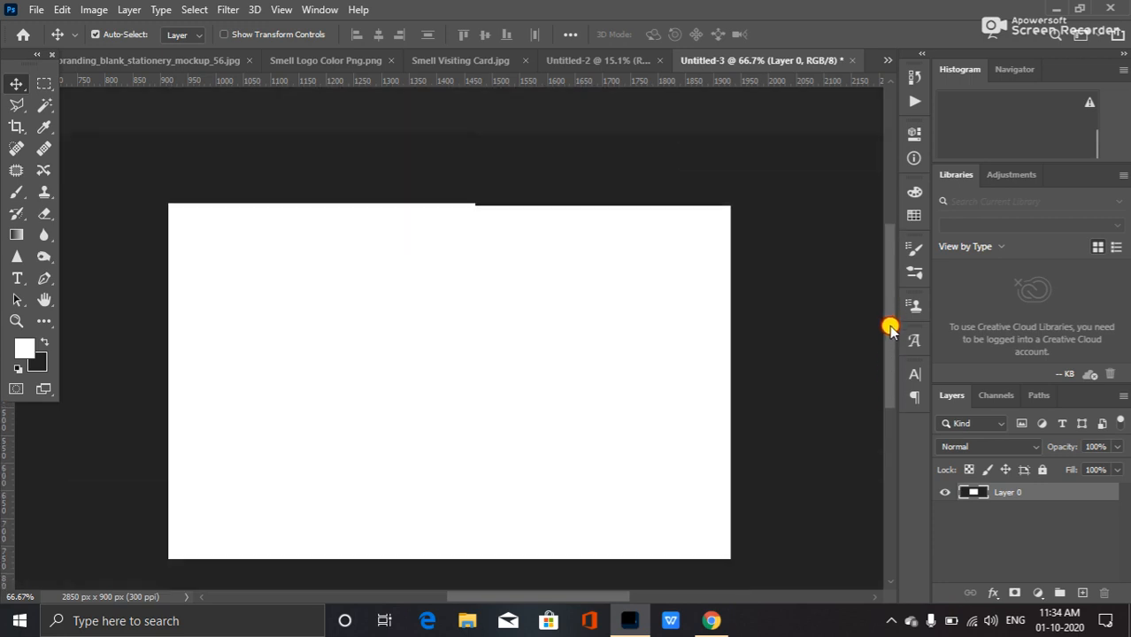
# Close the envelope document without saving it.
pyautogui.click(854, 61)
pyautogui.click(564, 240)
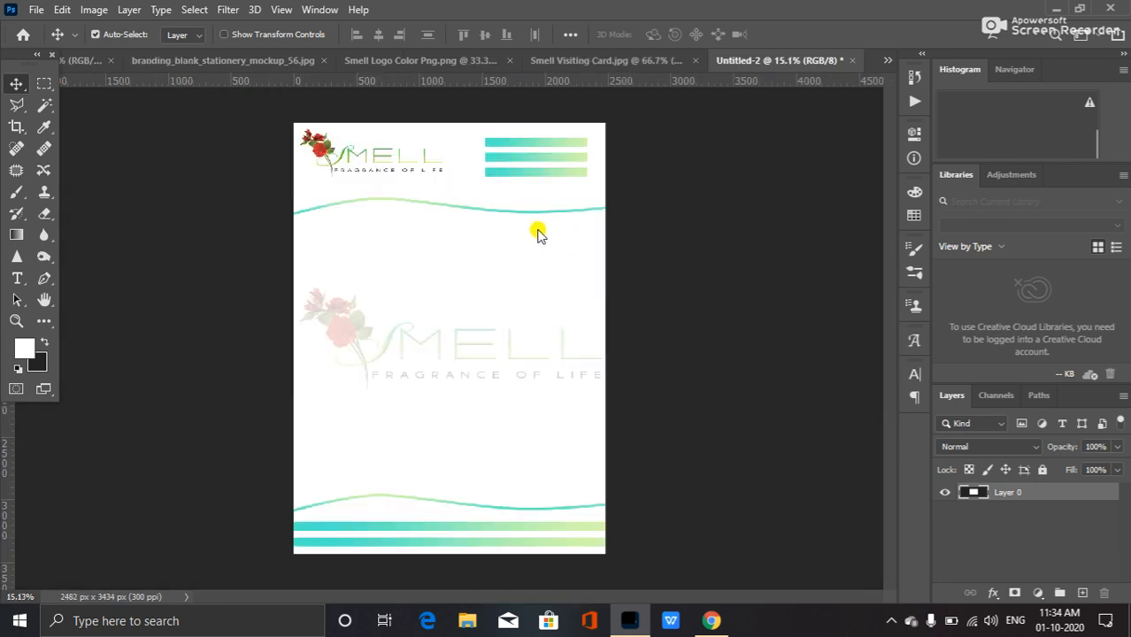
# Create a new 9.5 × 4.5 inch document at 300 ppi for the envelope.
pyautogui.click(37, 10)
pyautogui.click(78, 28)
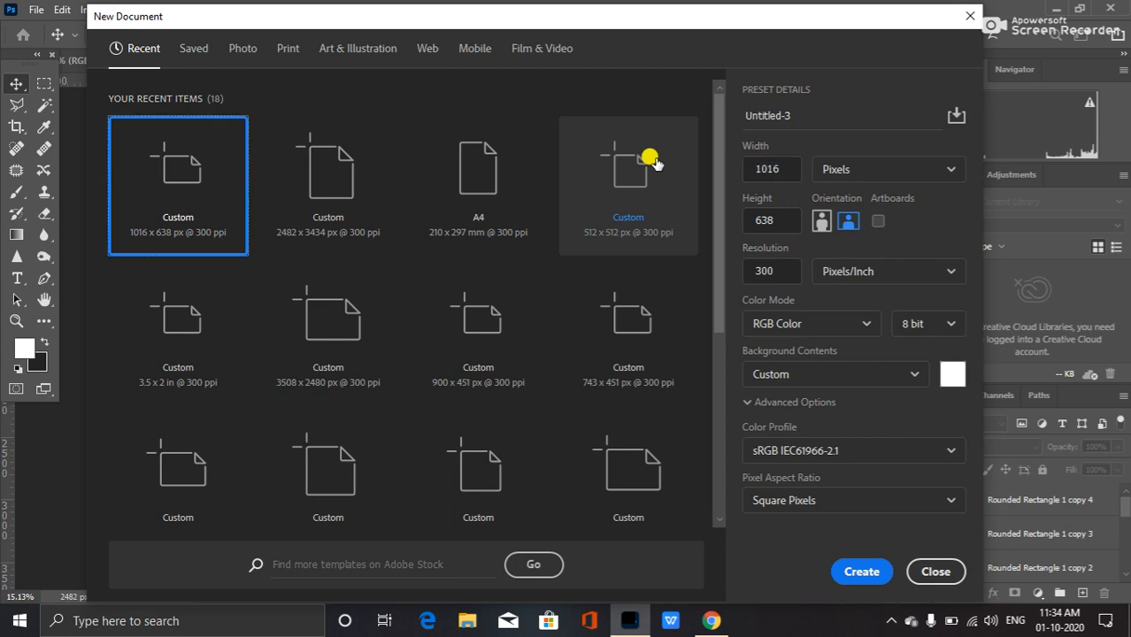
pyautogui.click(943, 170)
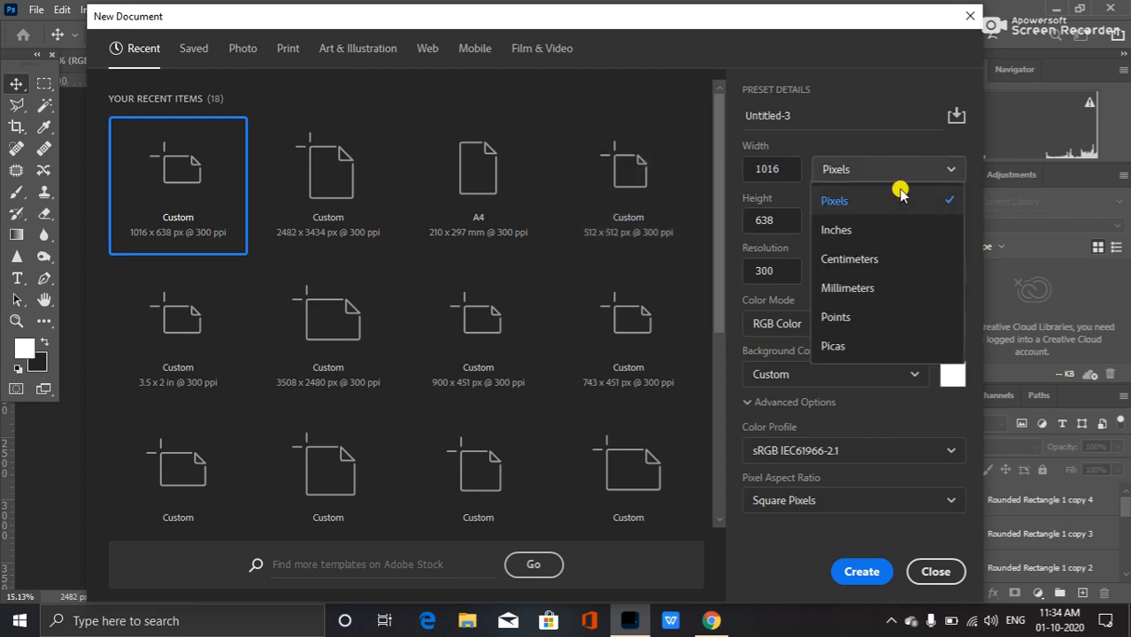
pyautogui.click(866, 233)
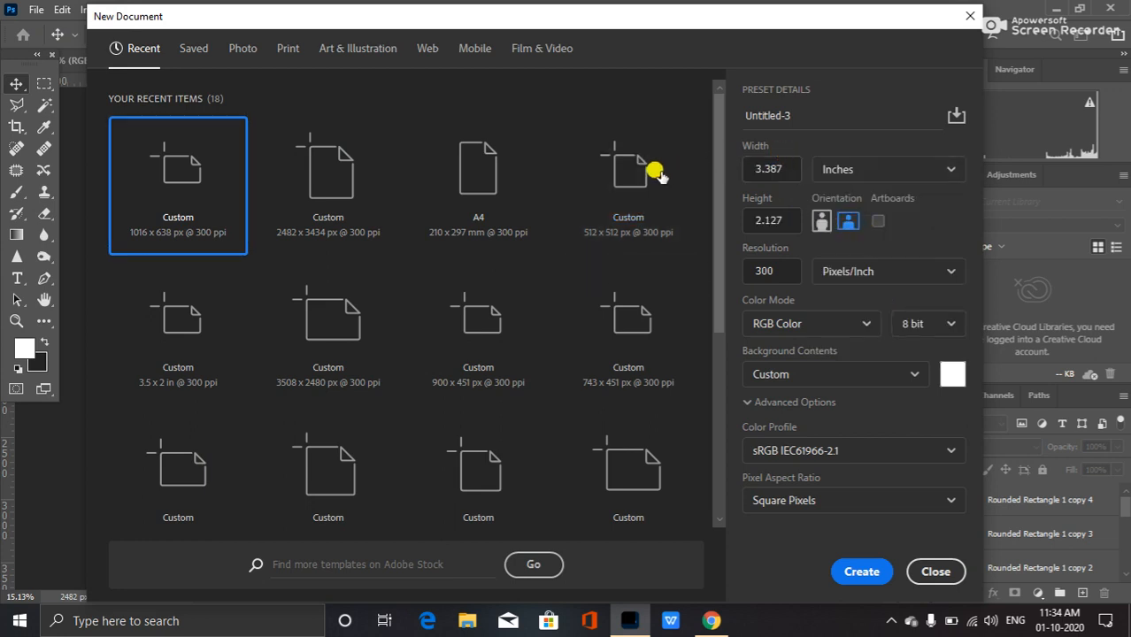
pyautogui.moveTo(788, 168); pyautogui.dragTo(726, 174)
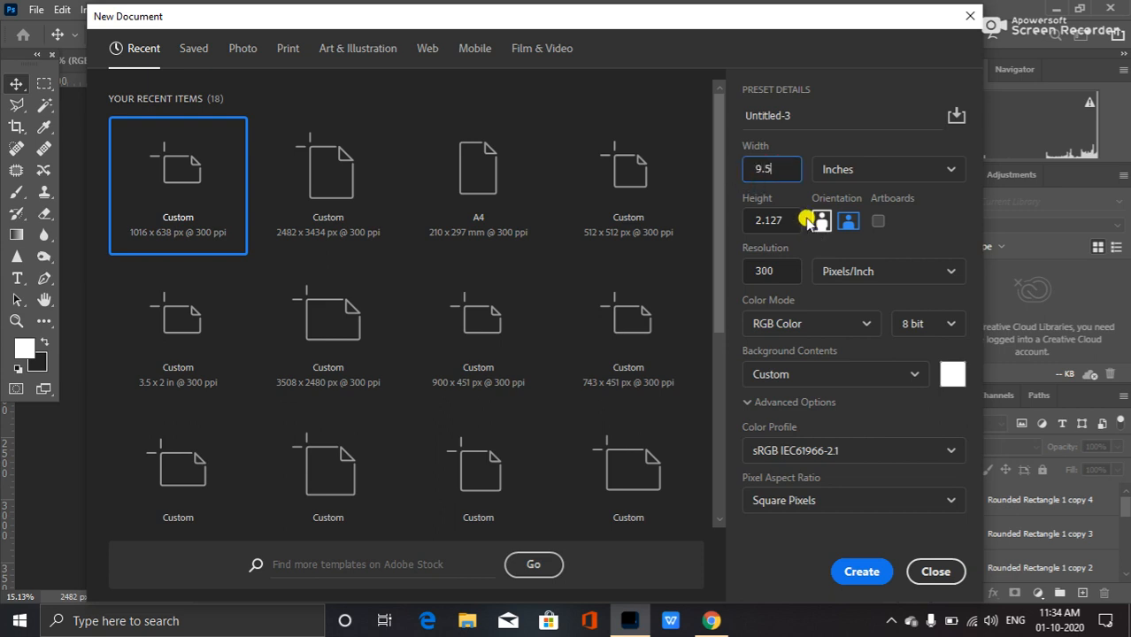
pyautogui.moveTo(772, 219); pyautogui.dragTo(733, 218)
pyautogui.write('4.5')
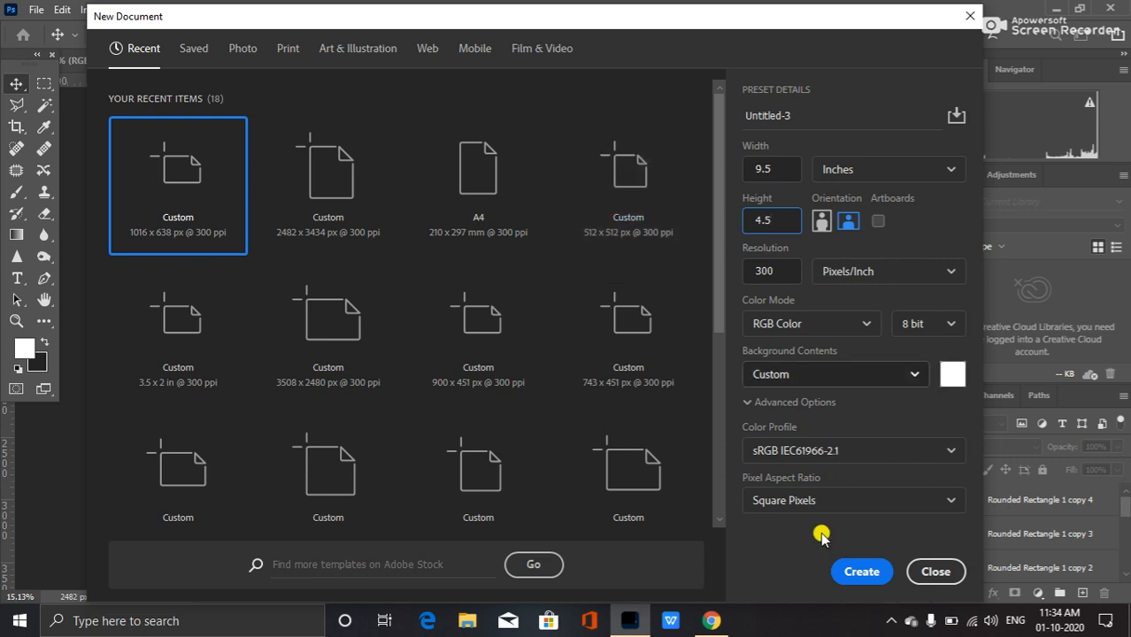
pyautogui.click(851, 571)
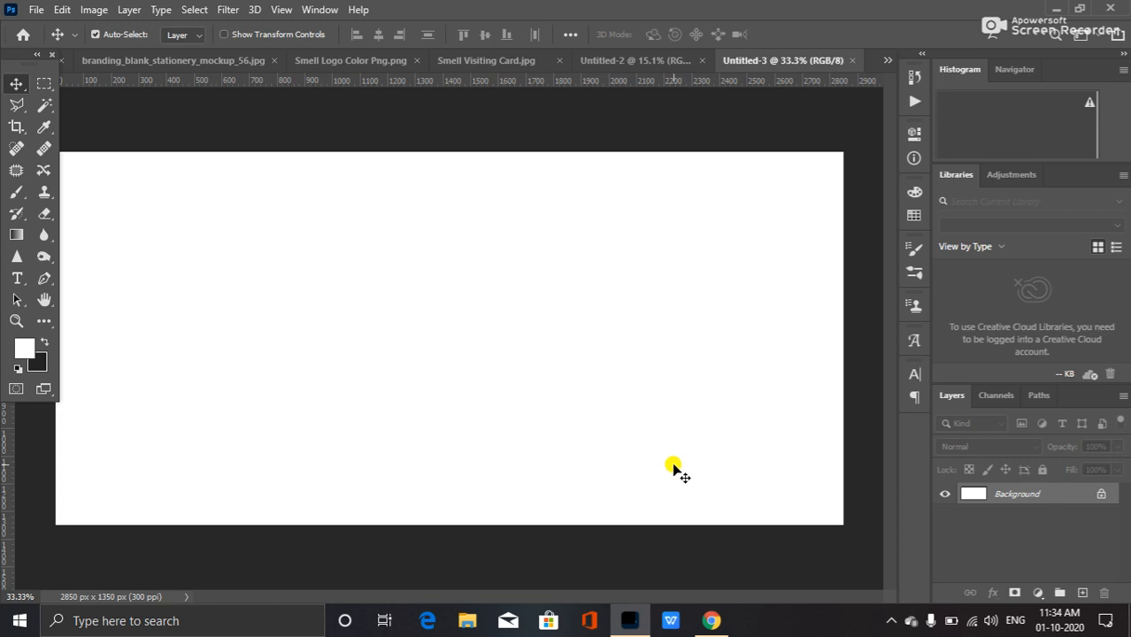
# Convert the new envelope canvas's locked background into an editable layer.
pyautogui.scroll(-1, 657, 408)
pyautogui.scroll(1, 237, 361)
pyautogui.scroll(-1, 238, 361)
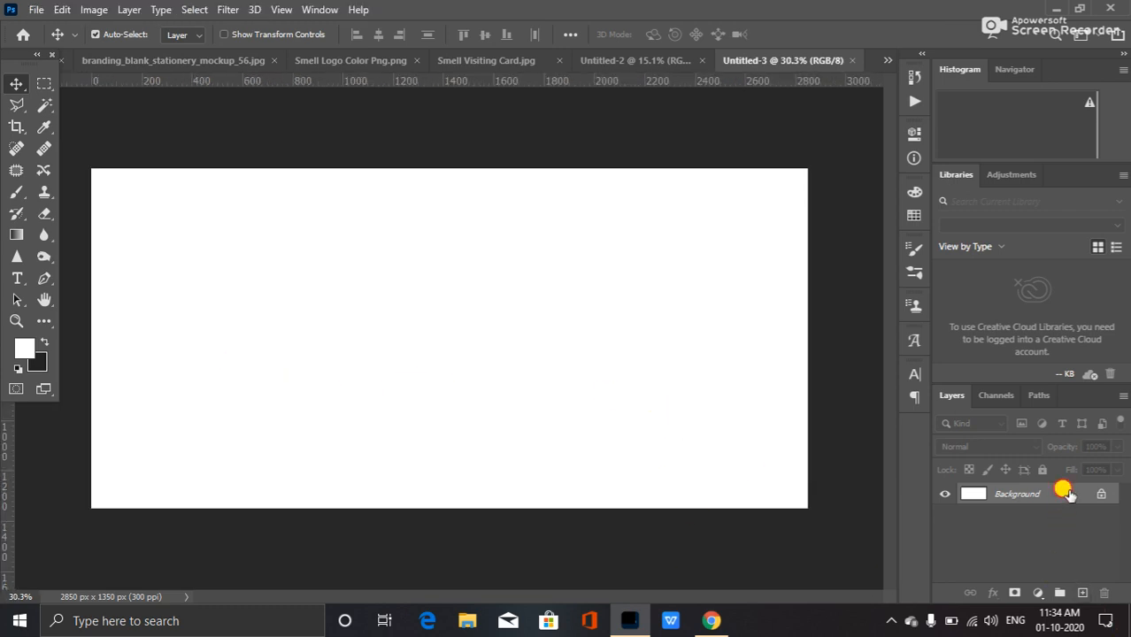
pyautogui.doubleClick(1062, 493)
pyautogui.click(702, 173)
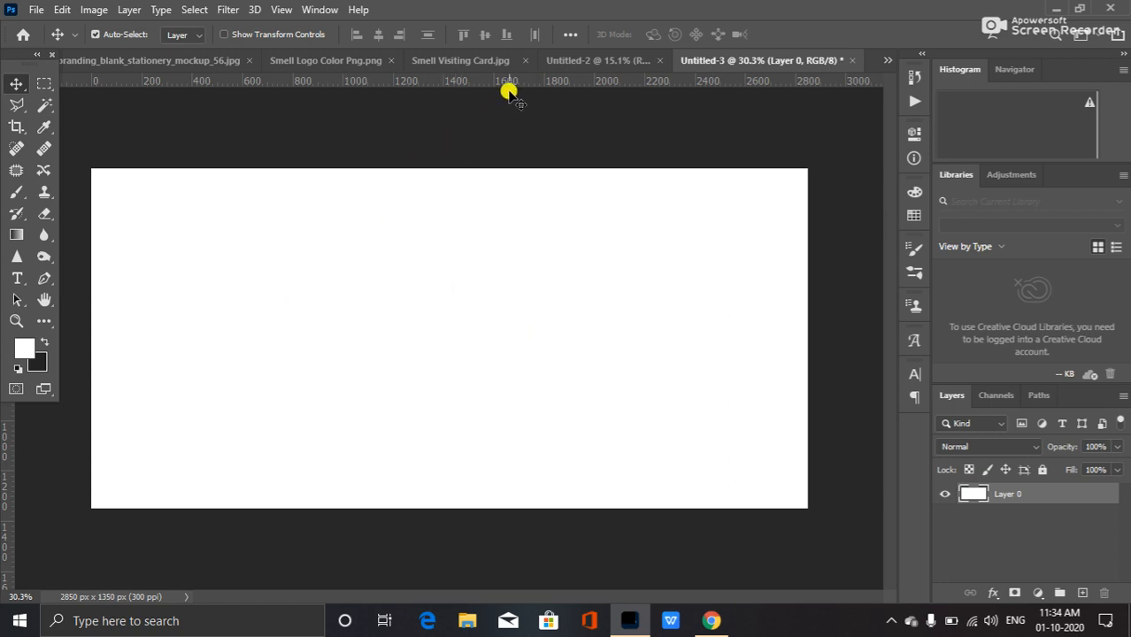
# Select the logo, three header bars and wave layers in the letterhead and drag them into the envelope document.
pyautogui.click(598, 59)
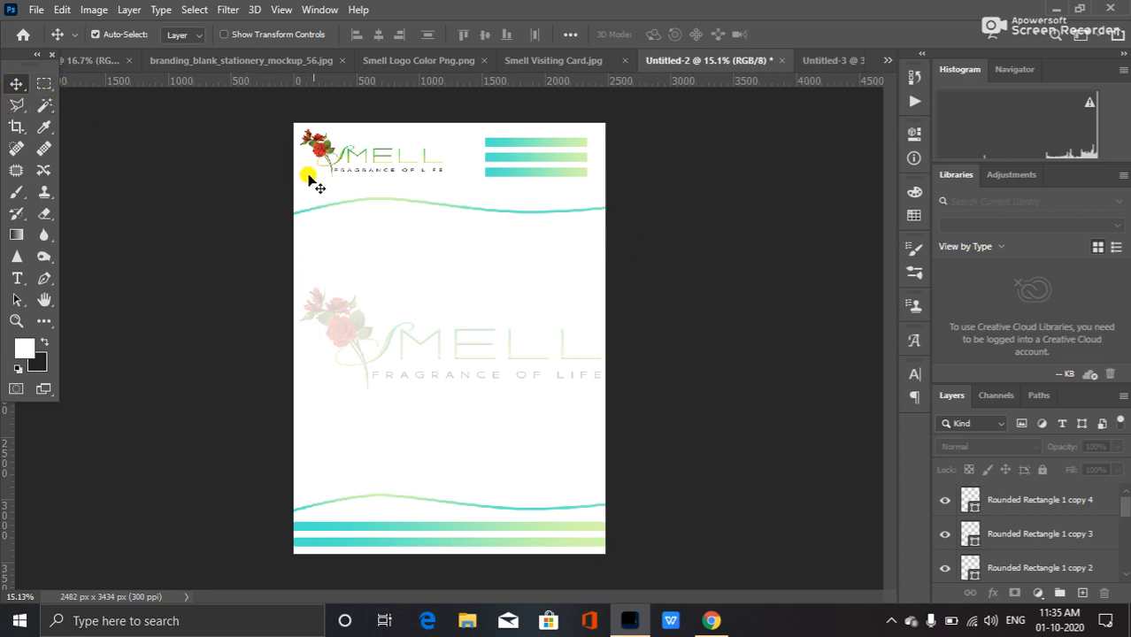
pyautogui.click(325, 146)
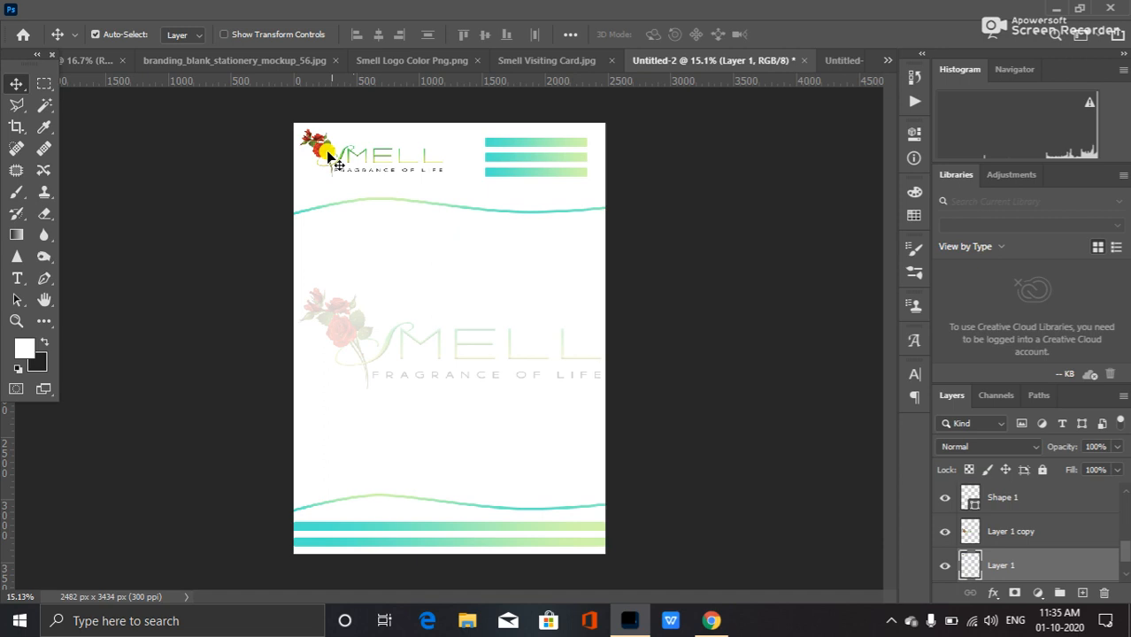
pyautogui.moveTo(556, 141); pyautogui.dragTo(546, 181)
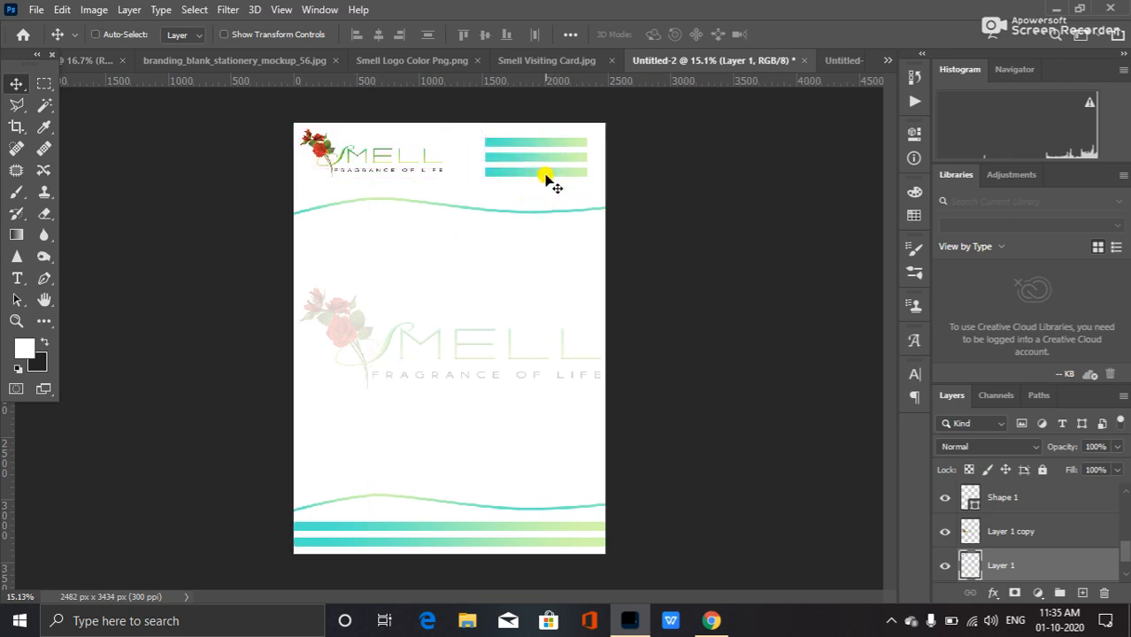
pyautogui.moveTo(1127, 550); pyautogui.dragTo(1125, 595)
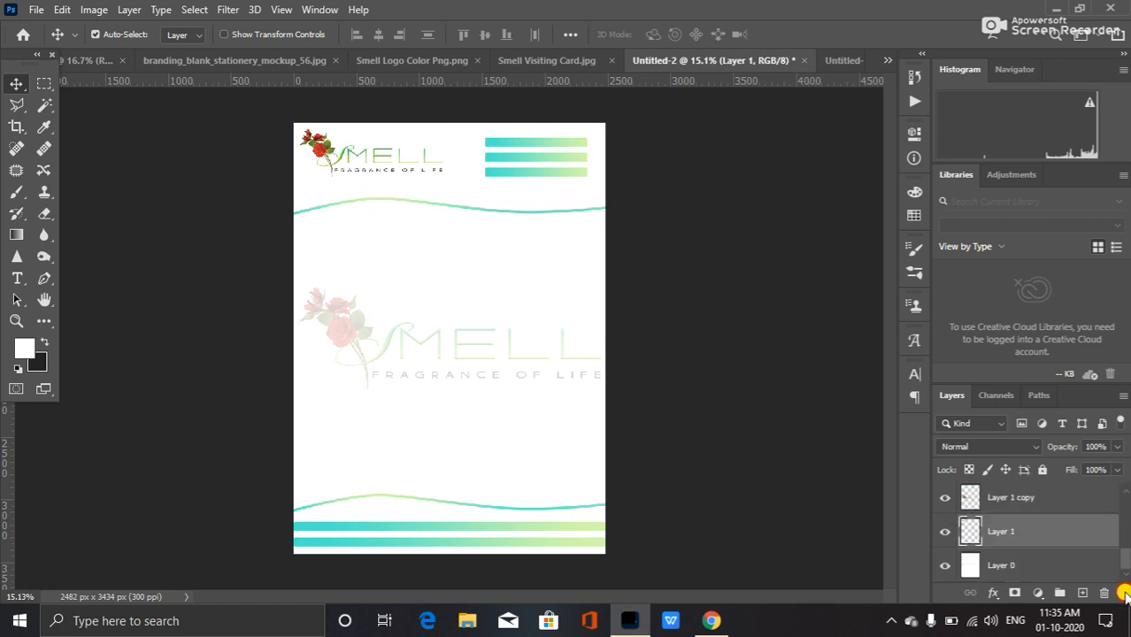
pyautogui.click(521, 147)
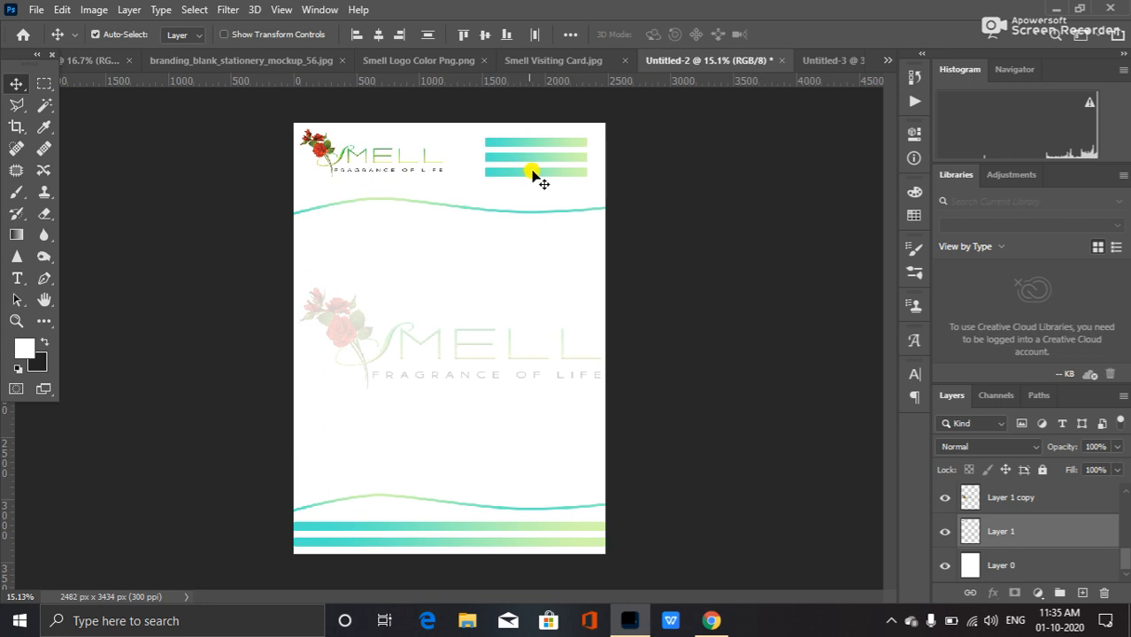
pyautogui.moveTo(1125, 558); pyautogui.dragTo(1126, 503)
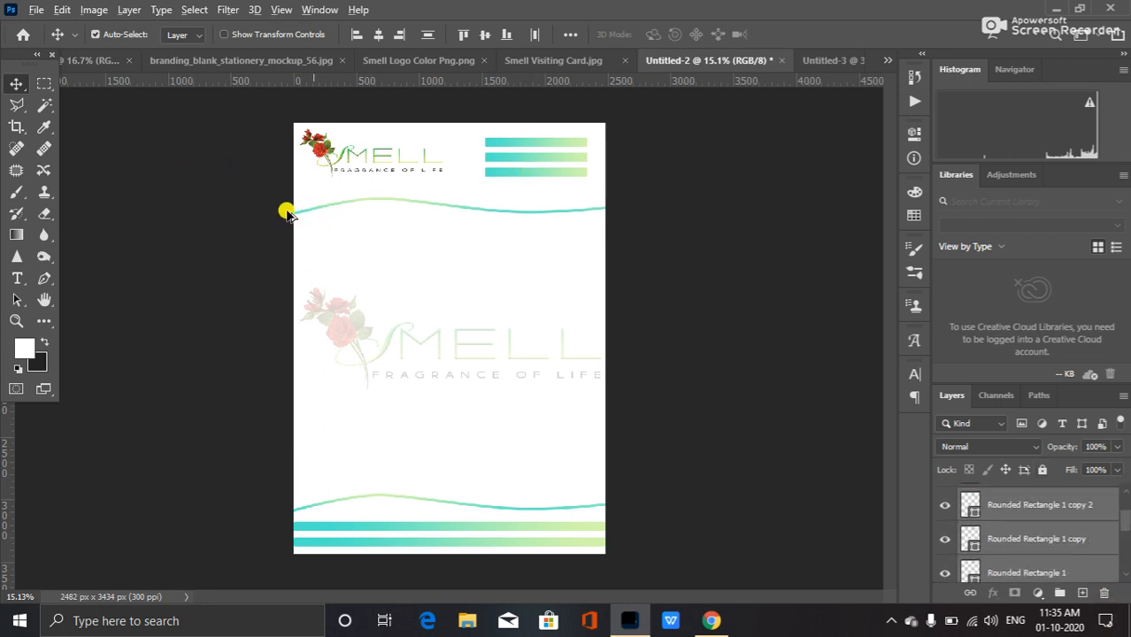
pyautogui.scroll(5, 288, 213)
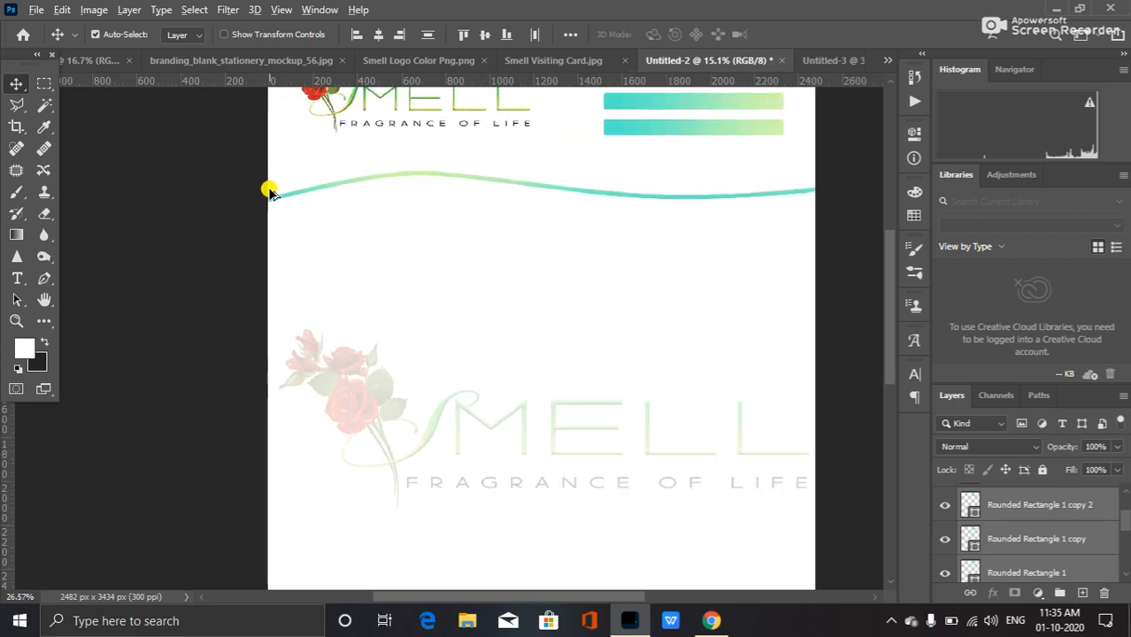
pyautogui.scroll(2, 290, 202)
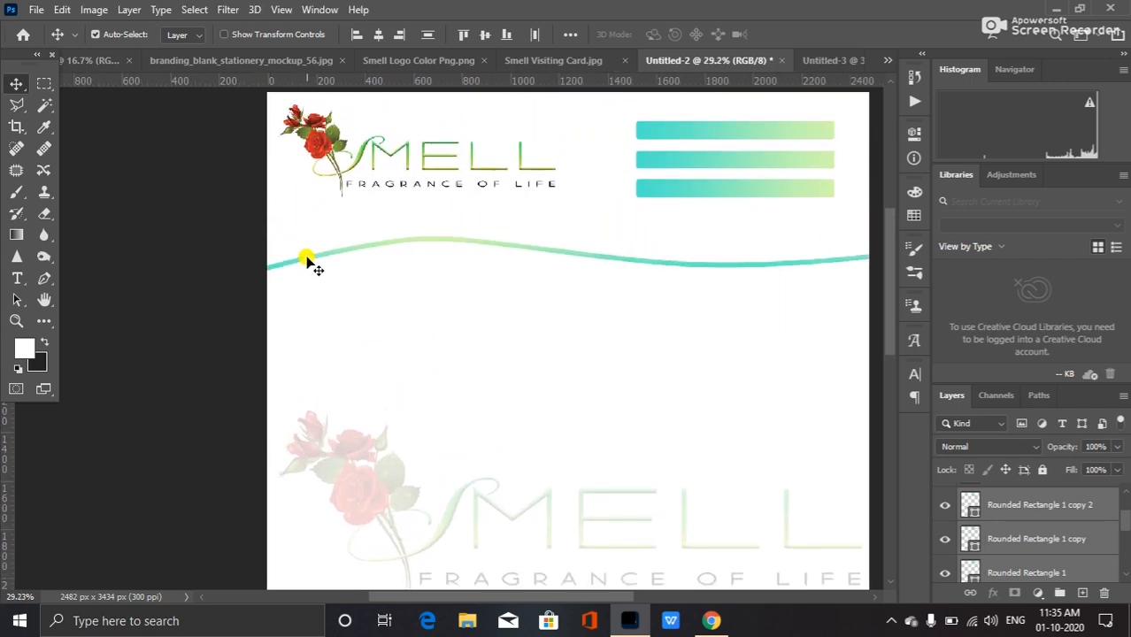
pyautogui.scroll(-3, 1068, 536)
pyautogui.scroll(-2, 1024, 537)
pyautogui.scroll(3, 954, 536)
pyautogui.scroll(4, 487, 368)
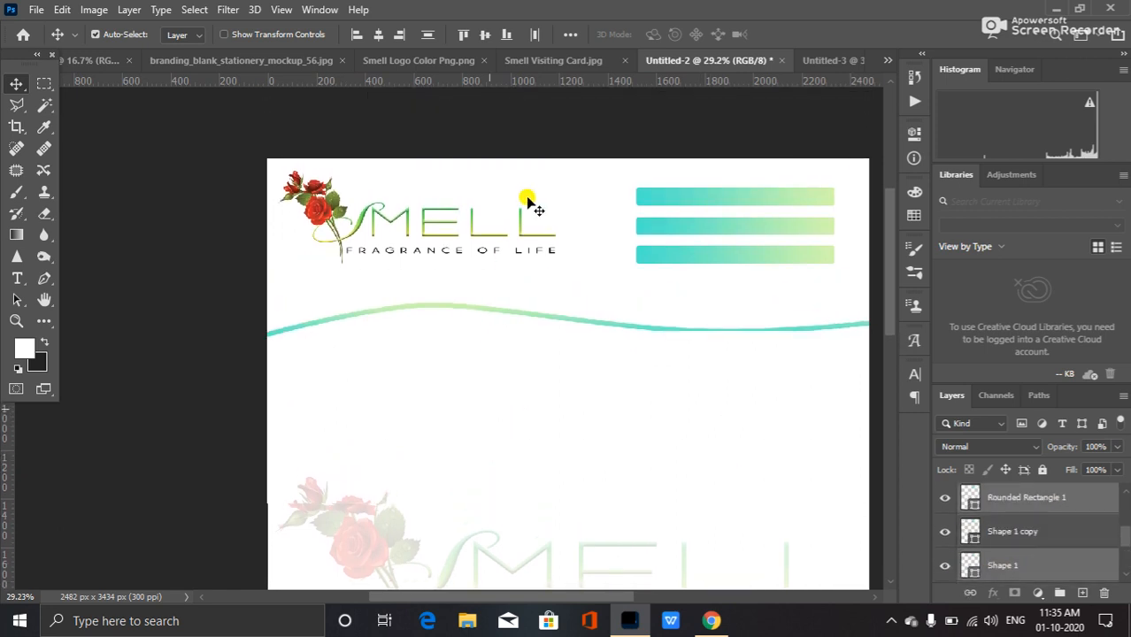
pyautogui.scroll(2, 531, 208)
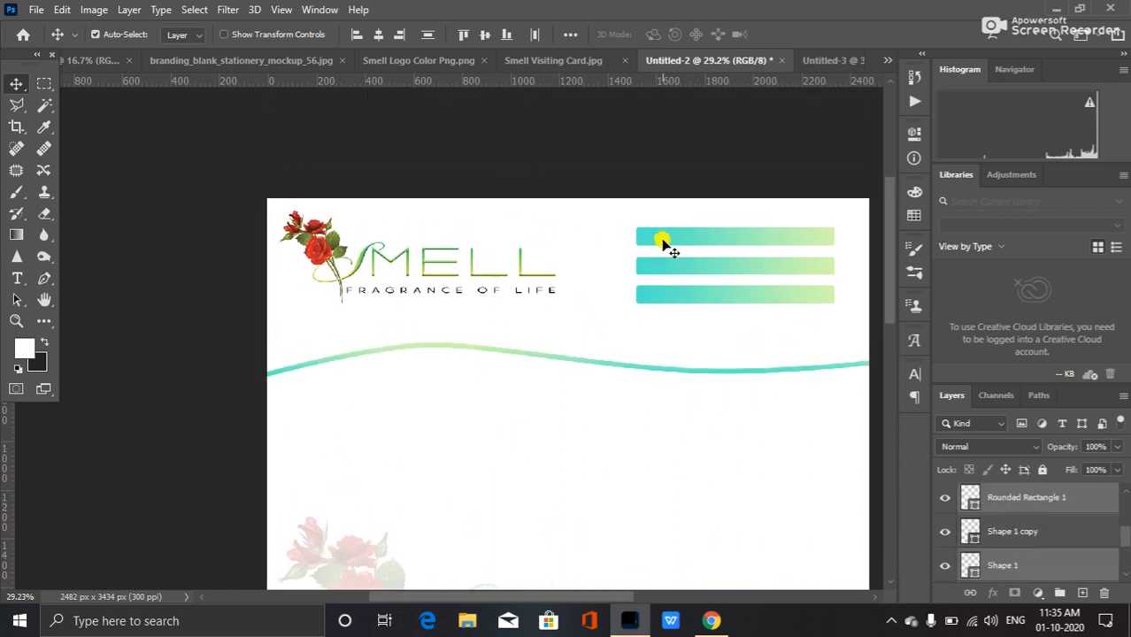
pyautogui.moveTo(670, 251); pyautogui.dragTo(710, 112)
pyautogui.moveTo(505, 268); pyautogui.dragTo(505, 268)
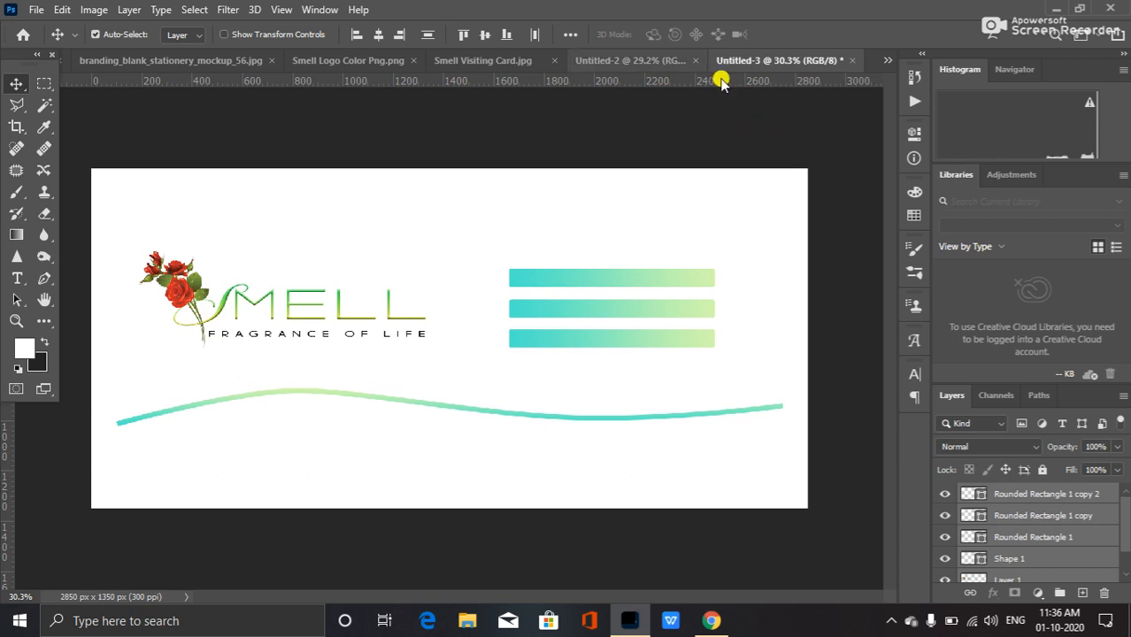
# Drag the letterhead's two footer bars into the envelope and place them below the wave along the bottom edge.
pyautogui.click(622, 60)
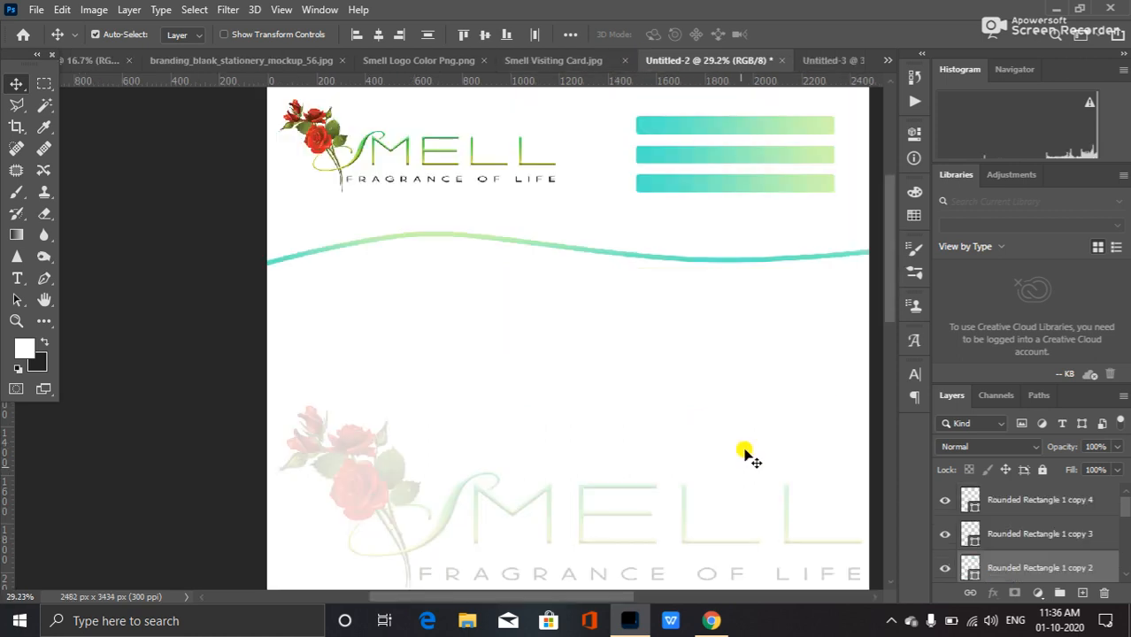
pyautogui.scroll(-5, 746, 453)
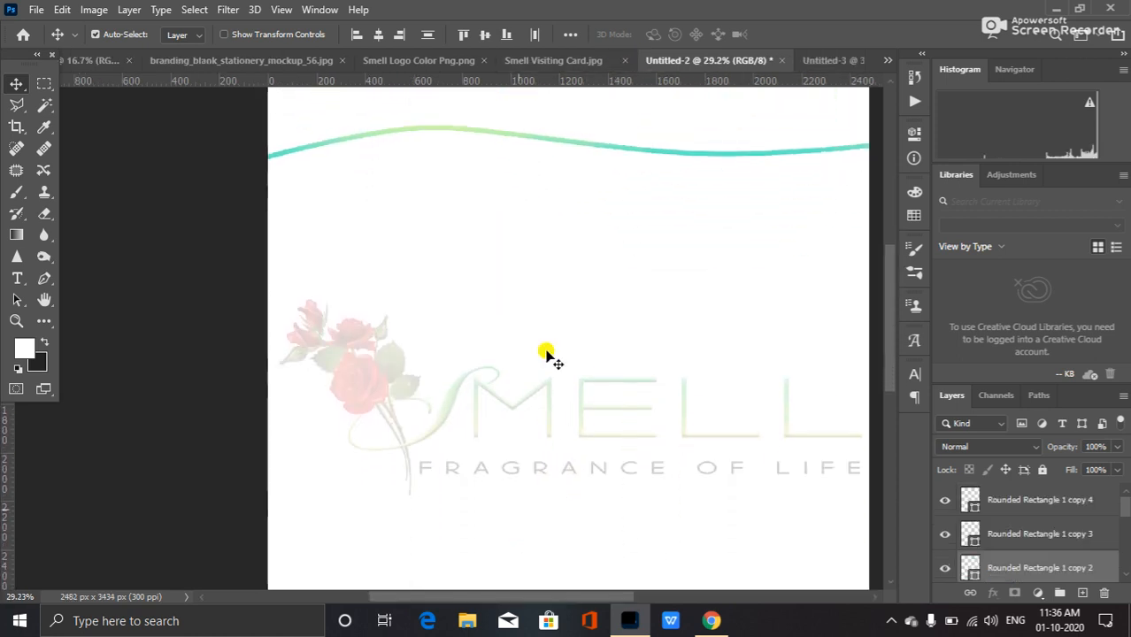
pyautogui.scroll(-5, 550, 416)
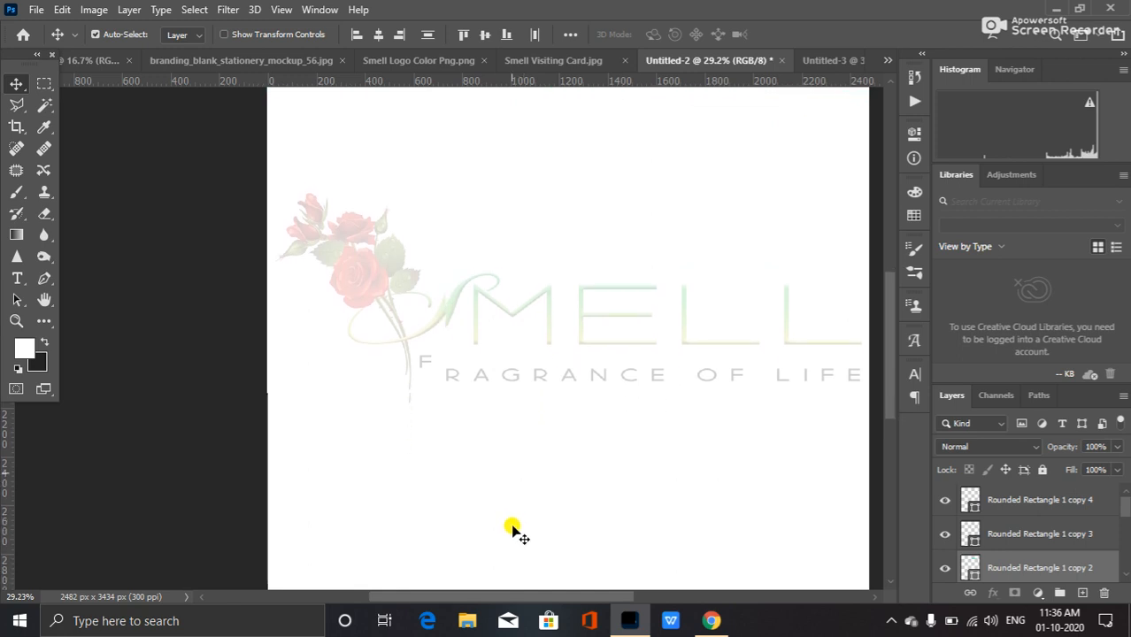
pyautogui.scroll(-5, 515, 529)
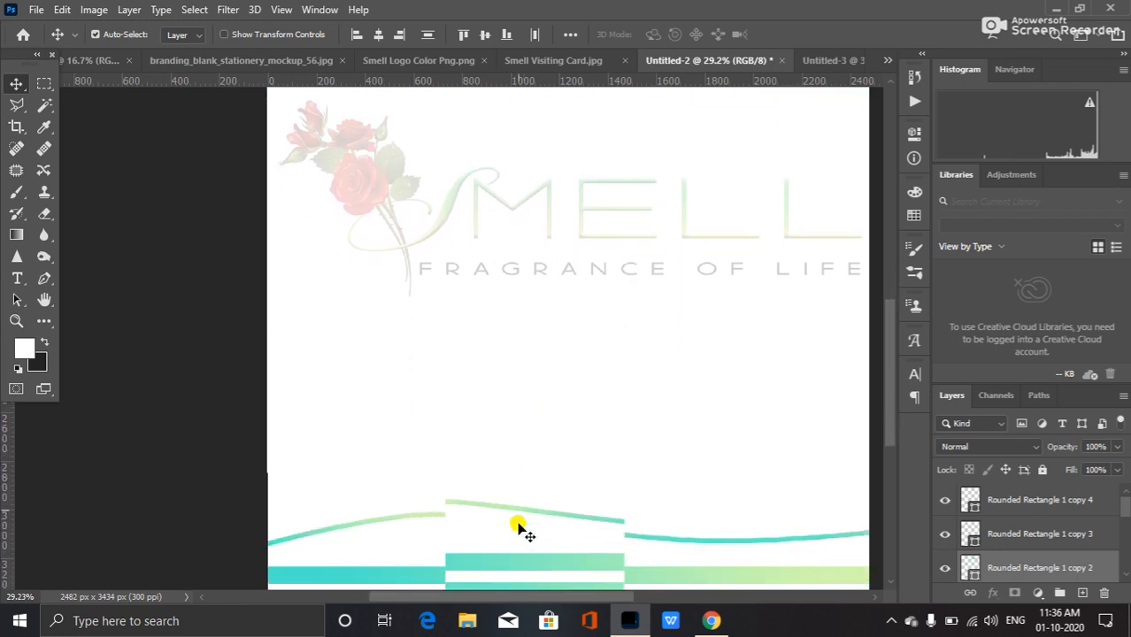
pyautogui.scroll(-5, 518, 528)
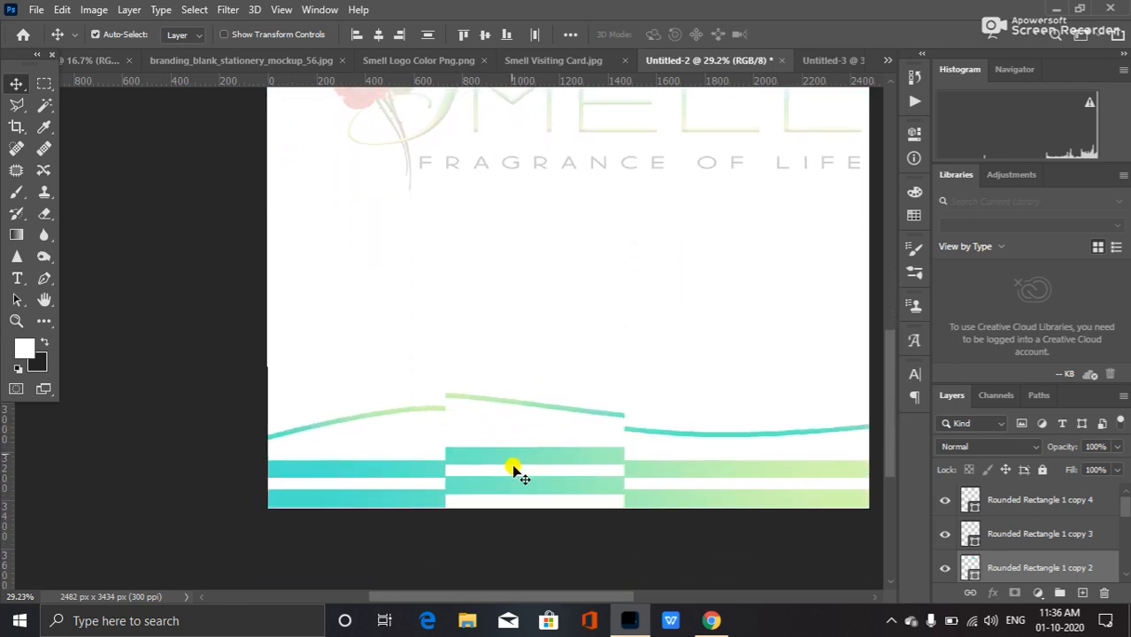
pyautogui.scroll(-5, 513, 464)
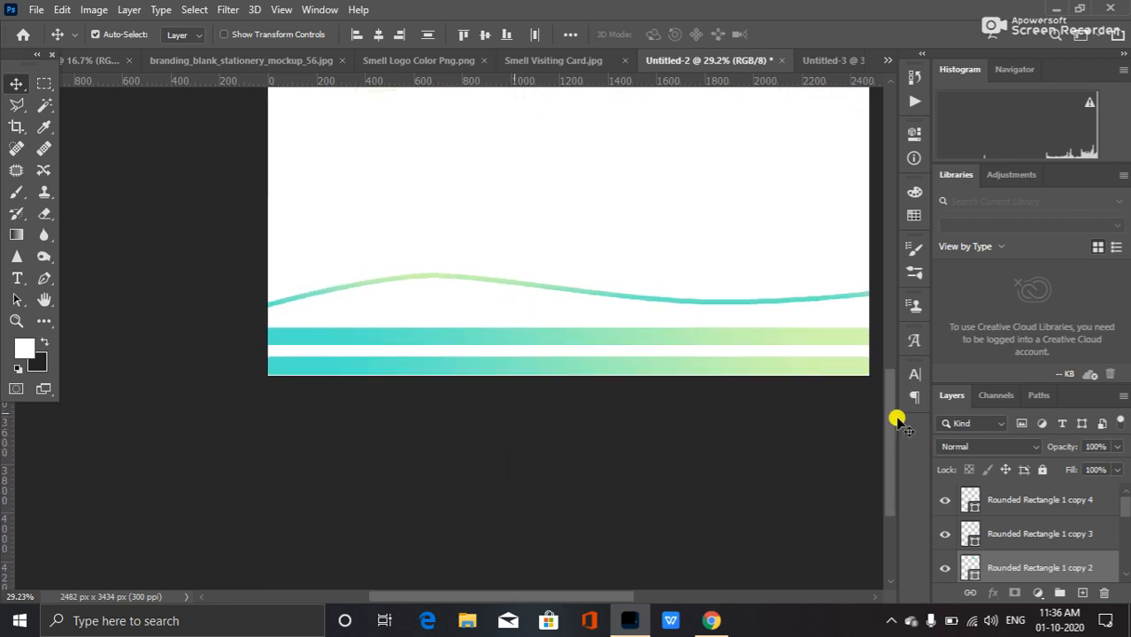
pyautogui.scroll(-7, 890, 422)
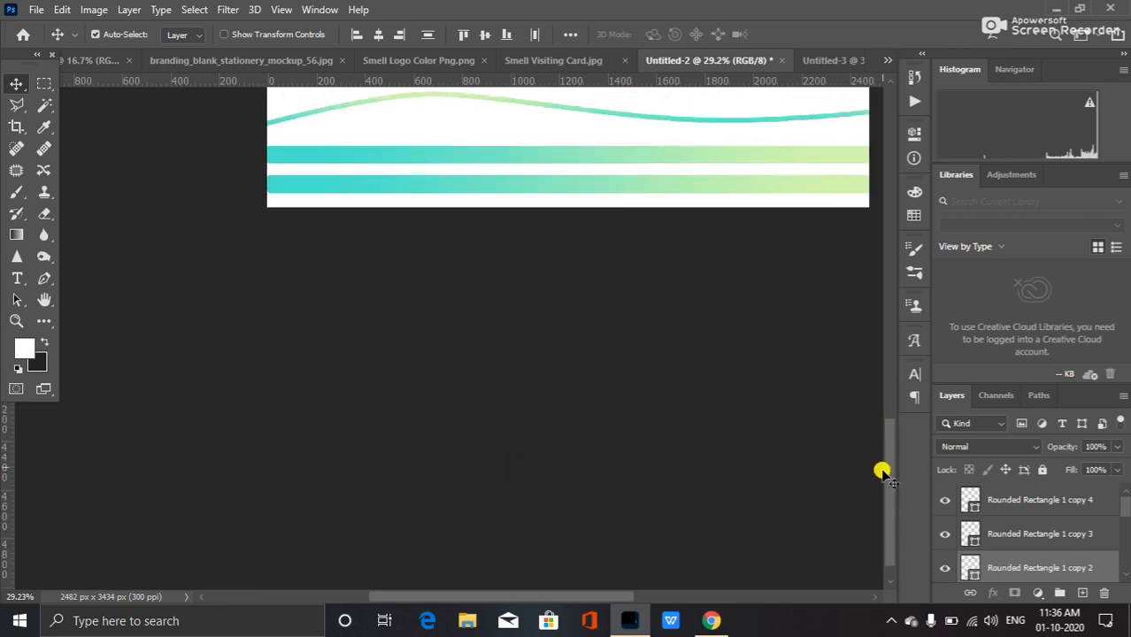
pyautogui.moveTo(889, 463); pyautogui.dragTo(892, 413)
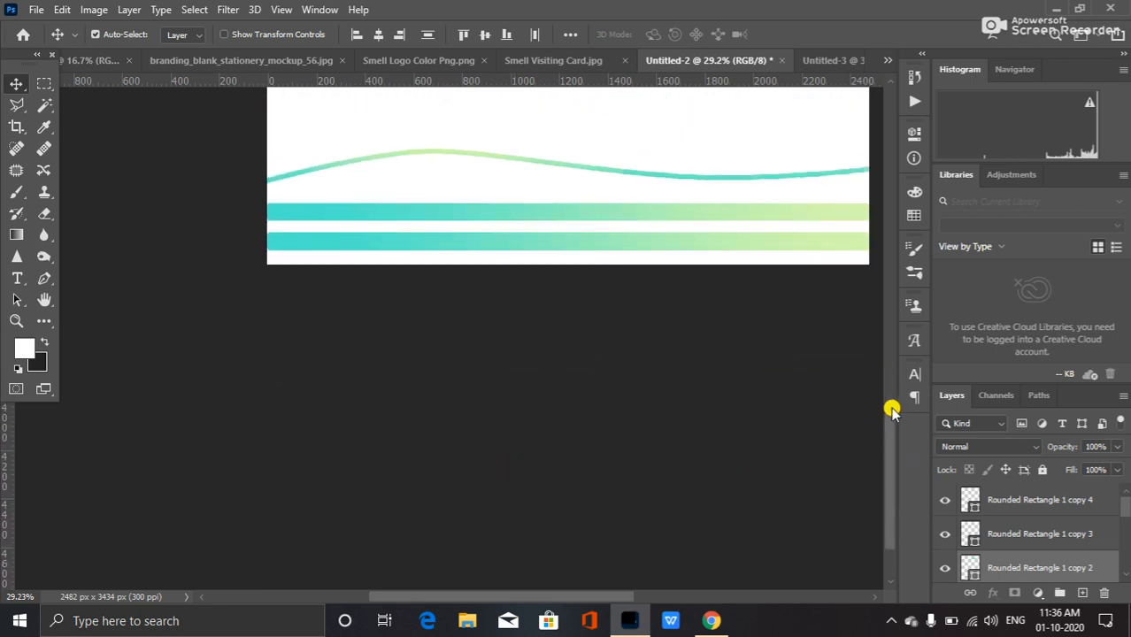
pyautogui.click(742, 221)
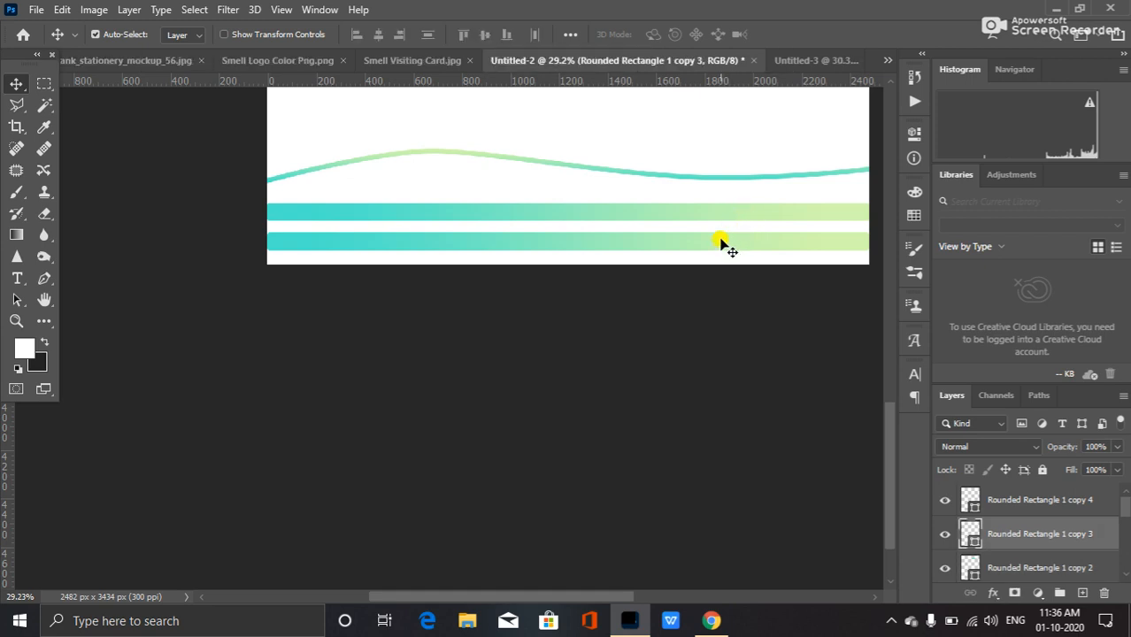
pyautogui.keyDown('shift'); pyautogui.click(721, 243); pyautogui.keyUp('shift')
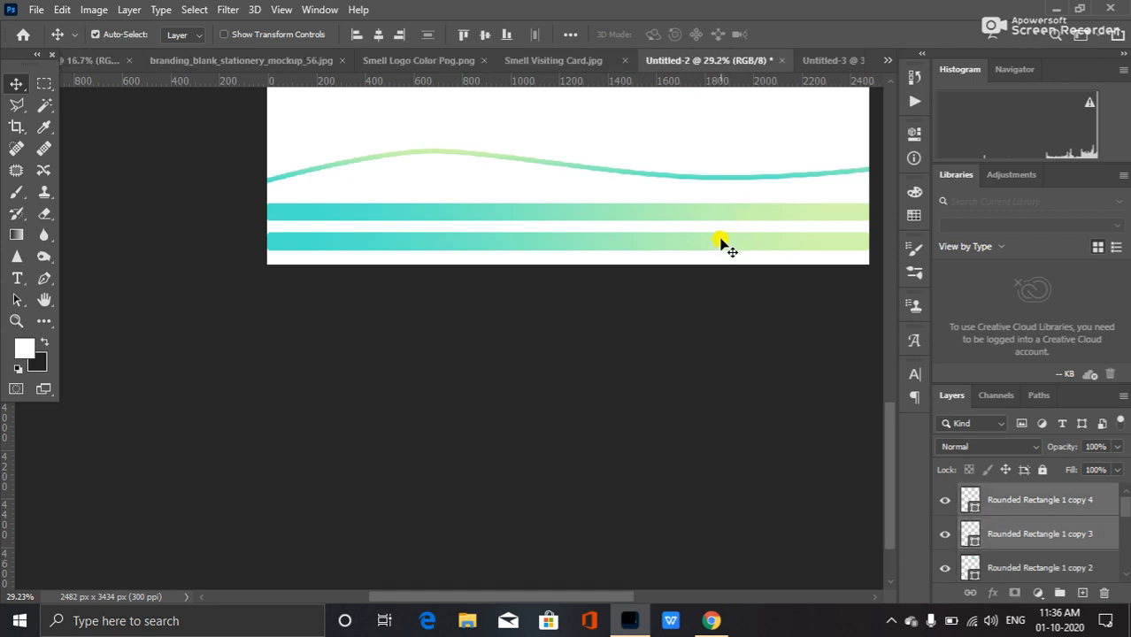
pyautogui.moveTo(732, 216); pyautogui.dragTo(591, 469)
pyautogui.moveTo(484, 361); pyautogui.dragTo(464, 482)
# Free-transform the two footer bars, stretching them to about 107% width to match the wave.
pyautogui.hotkey('ctrl', 't')
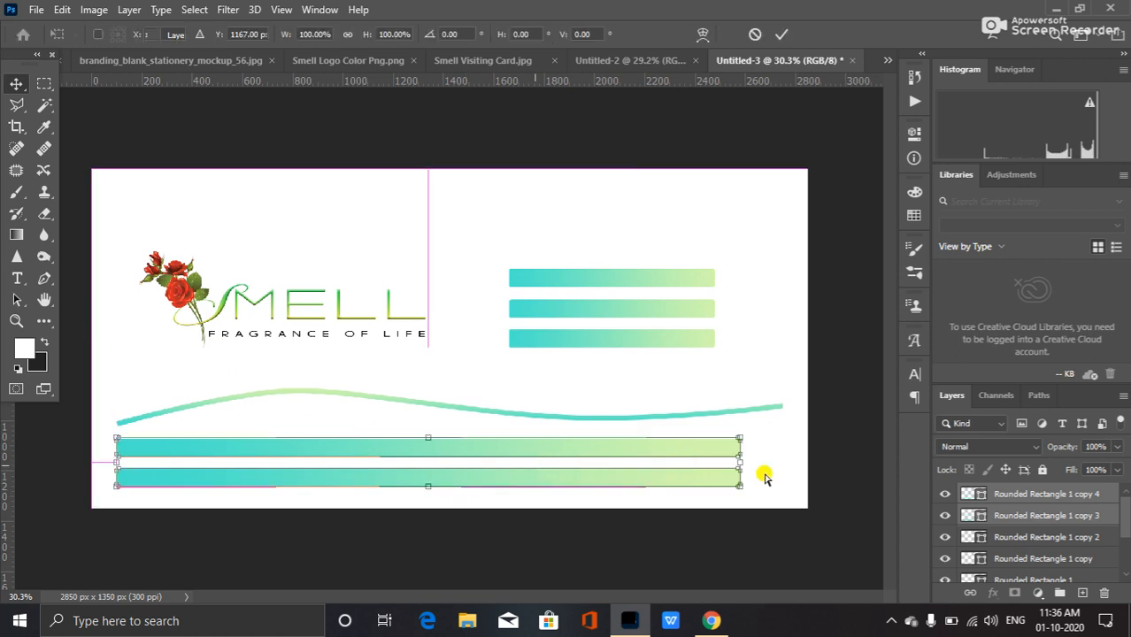
pyautogui.moveTo(737, 462); pyautogui.dragTo(782, 461)
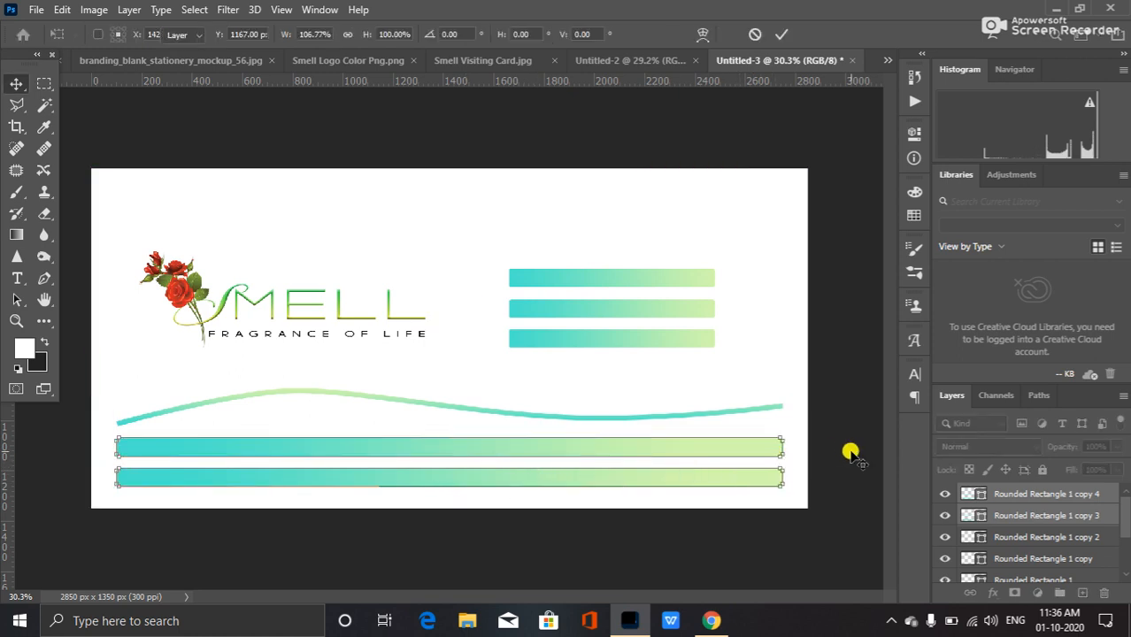
pyautogui.press('Return')
pyautogui.click(841, 470)
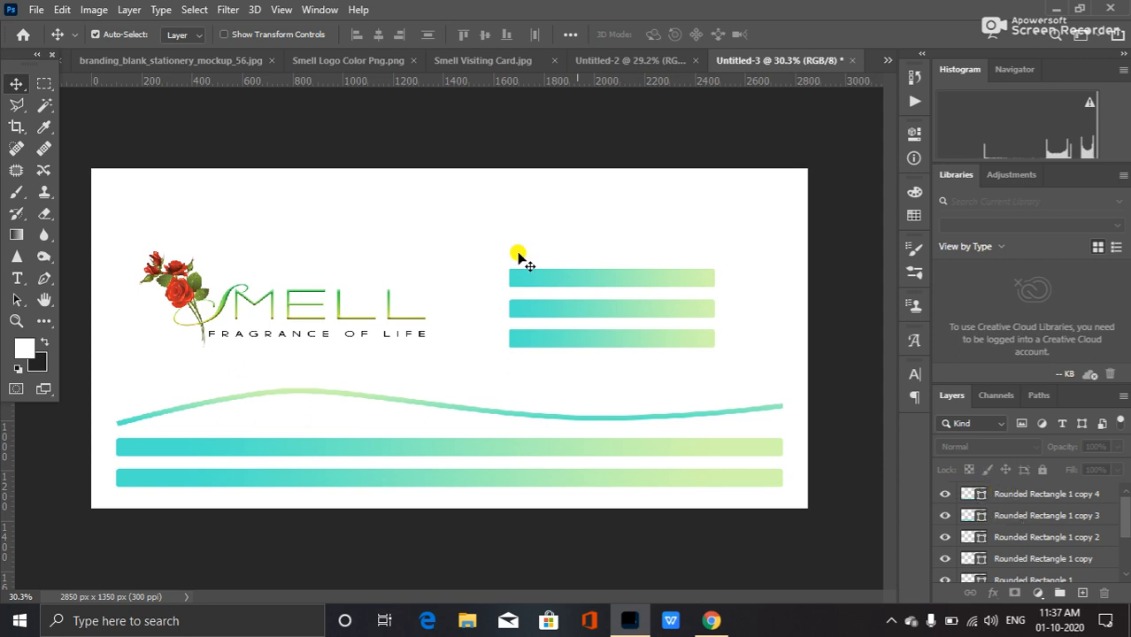
# Inspect the envelope's layers, toggling visibility and selecting entries to identify which layer holds each element.
pyautogui.click(183, 294)
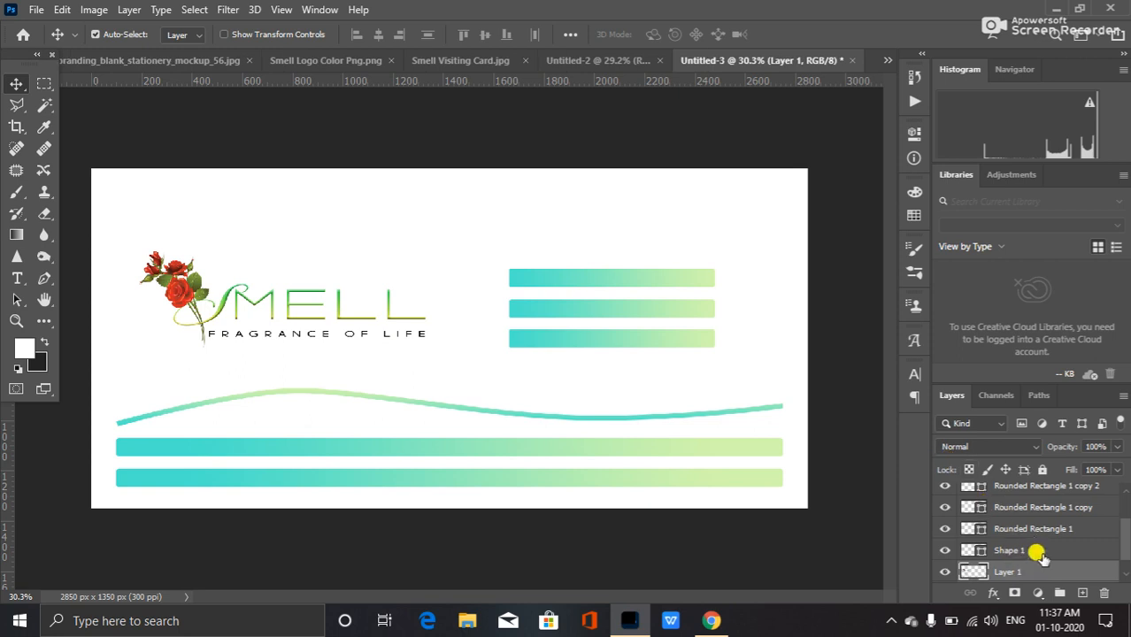
pyautogui.click(944, 551)
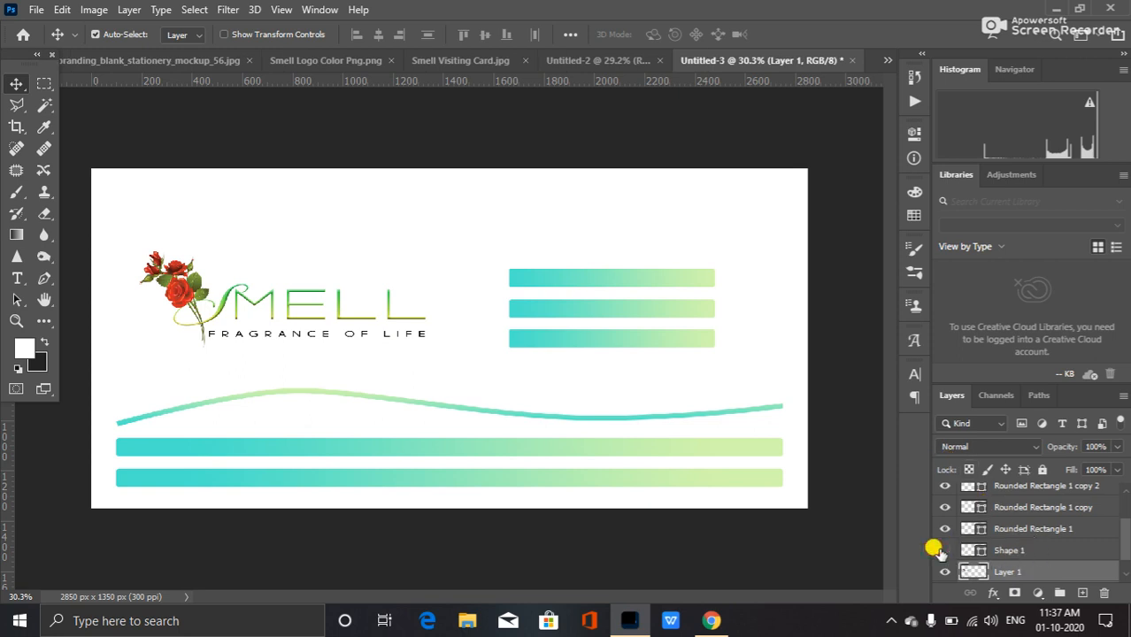
pyautogui.click(945, 550)
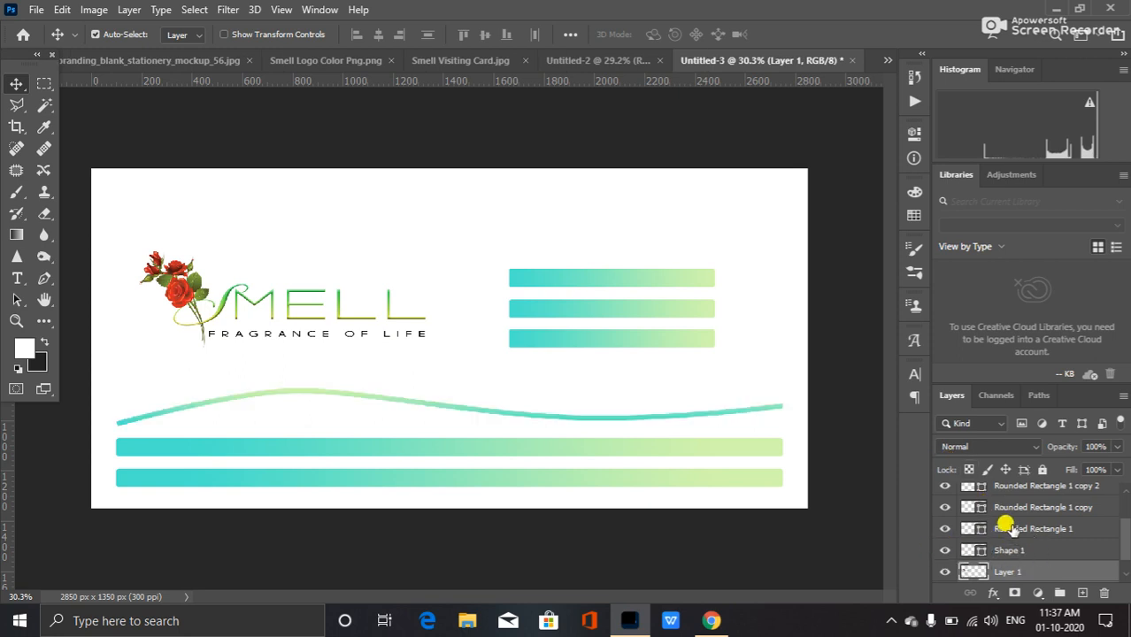
pyautogui.click(945, 528)
pyautogui.click(945, 529)
pyautogui.keyDown('ctrl'); pyautogui.click(1028, 526); pyautogui.keyUp('ctrl')
pyautogui.keyDown('ctrl'); pyautogui.click(1027, 511); pyautogui.keyUp('ctrl')
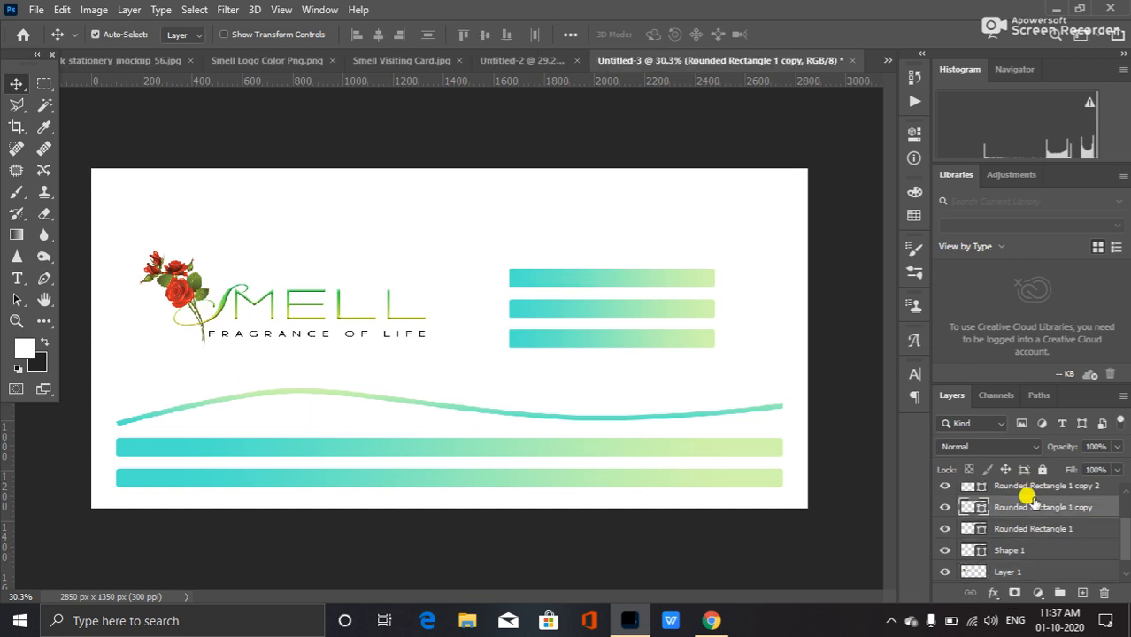
pyautogui.keyDown('ctrl'); pyautogui.click(1032, 530); pyautogui.keyUp('ctrl')
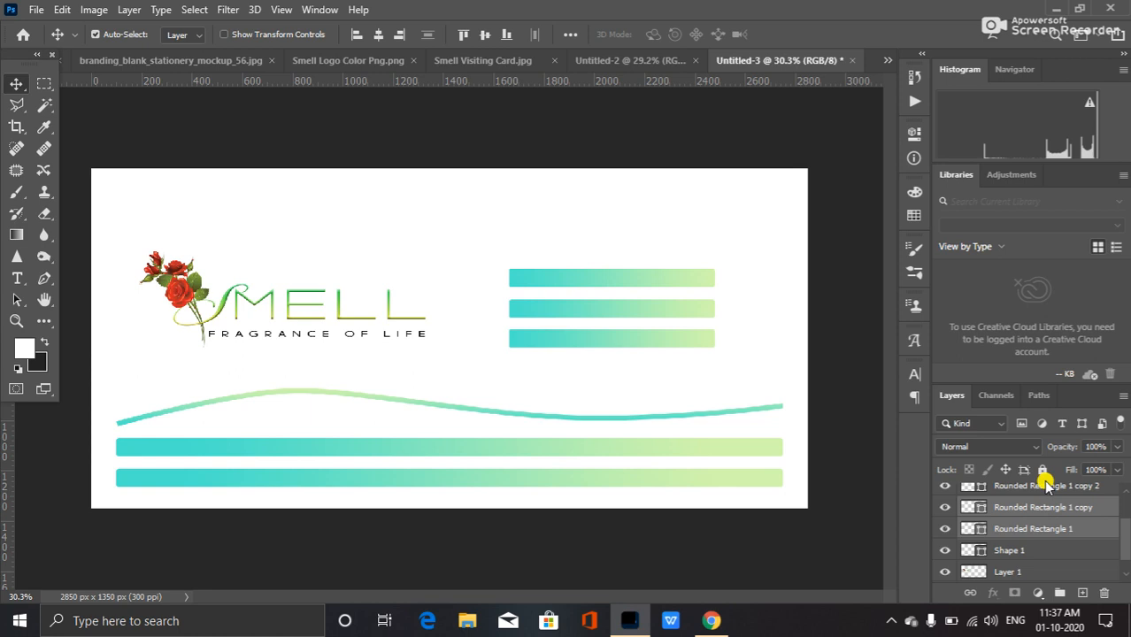
pyautogui.keyDown('shift'); pyautogui.click(1044, 486); pyautogui.keyUp('shift')
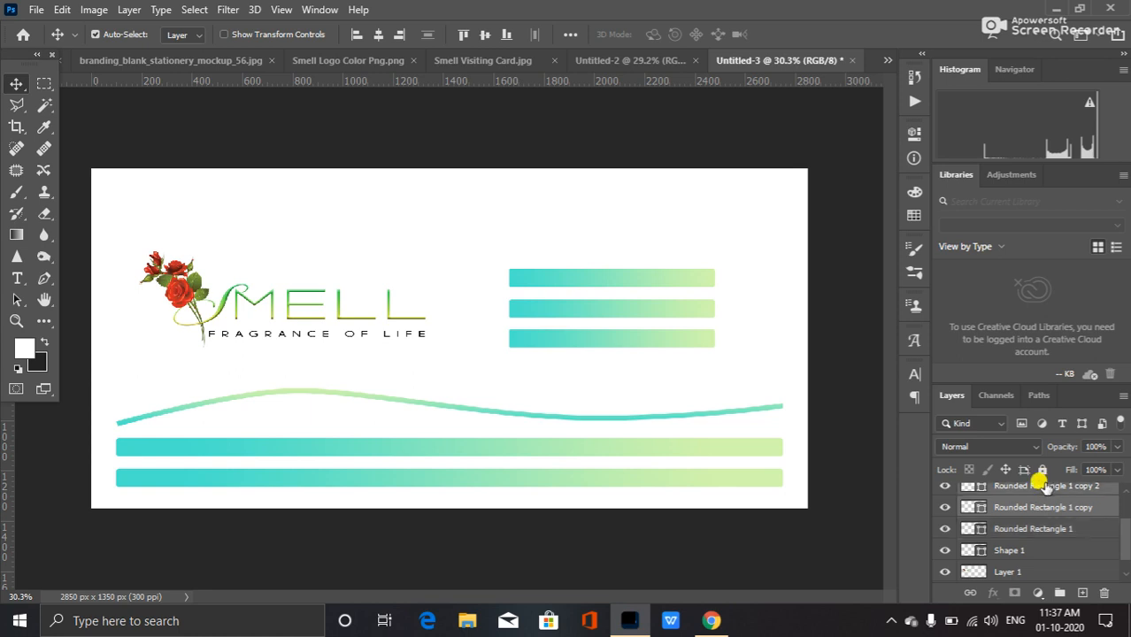
pyautogui.keyDown('shift'); pyautogui.click(1042, 529); pyautogui.keyUp('shift')
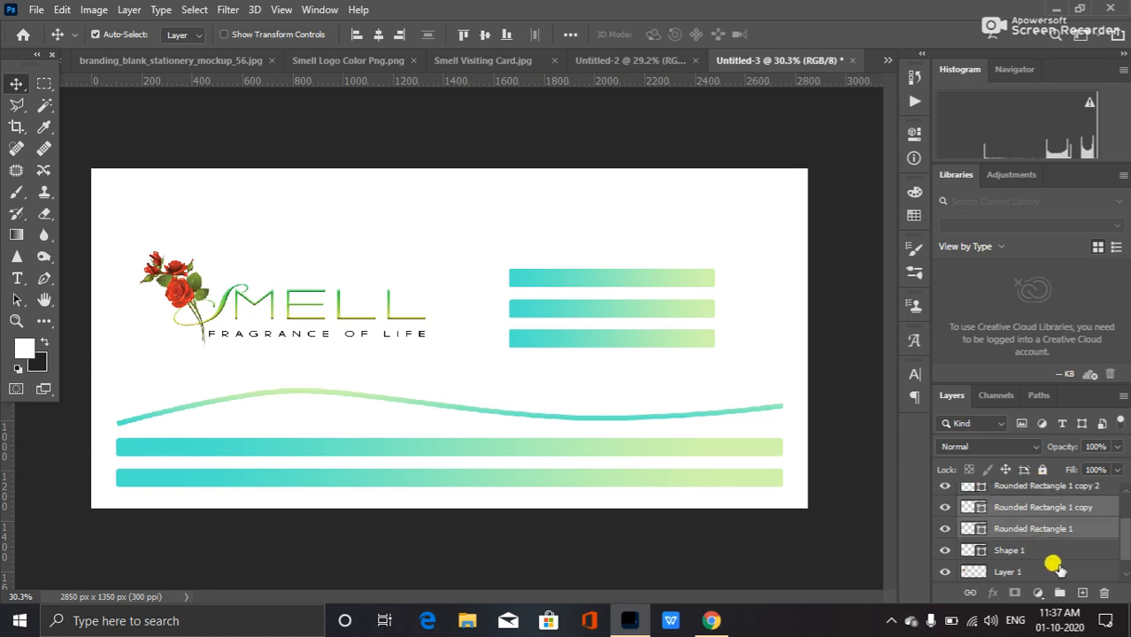
pyautogui.scroll(2, 1070, 560)
pyautogui.scroll(-1, 1080, 551)
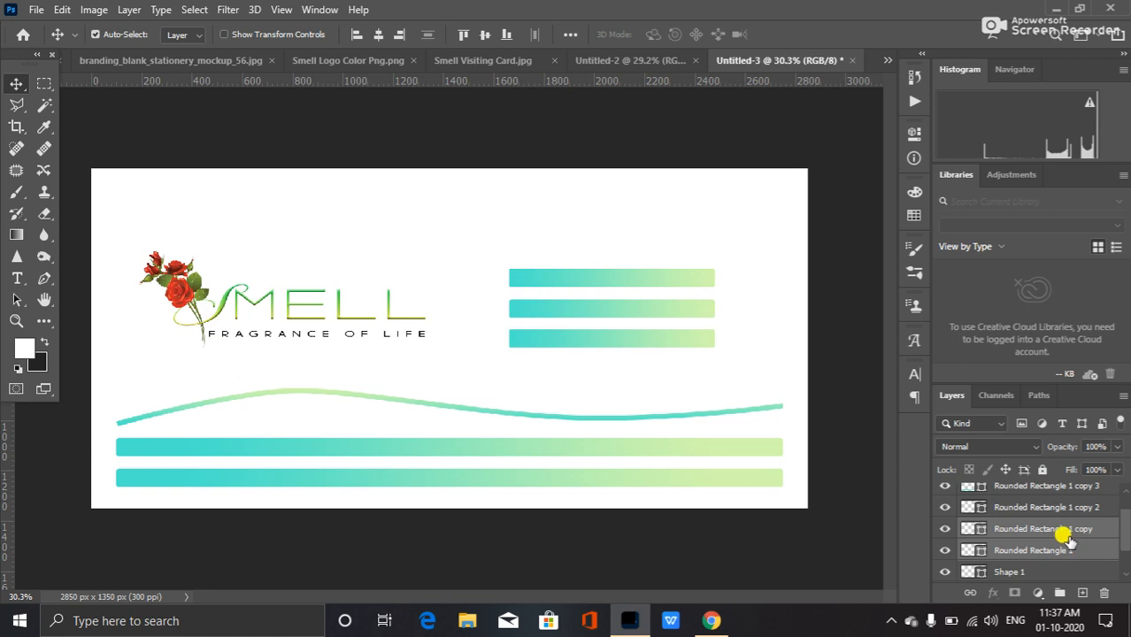
pyautogui.keyDown('ctrl'); pyautogui.click(1058, 507); pyautogui.keyUp('ctrl')
pyautogui.scroll(-1, 1049, 531)
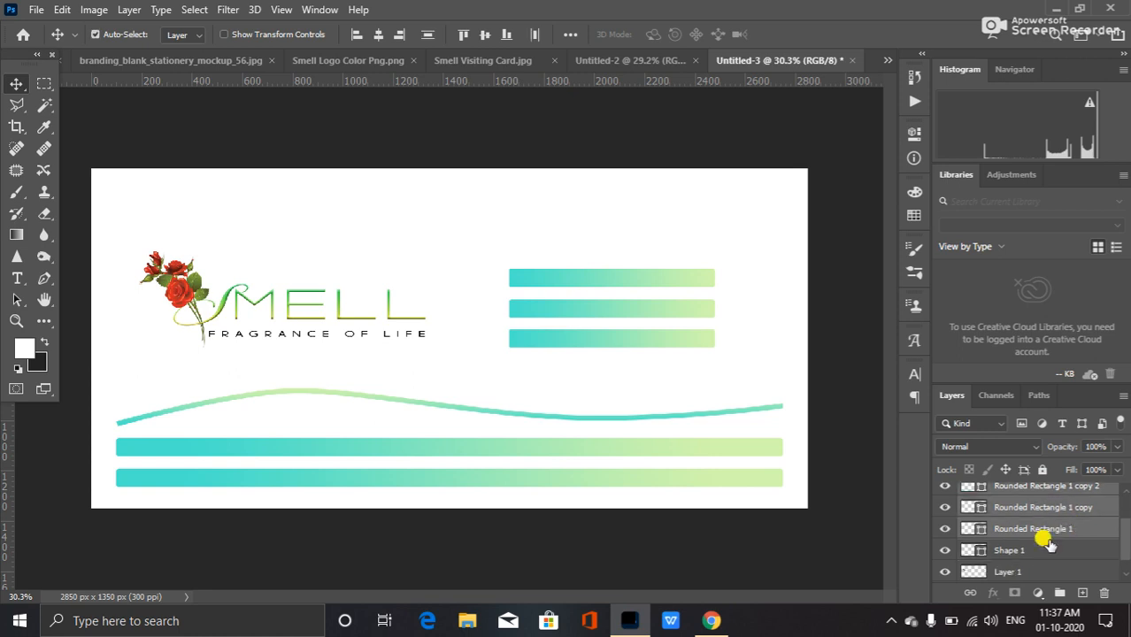
# Select the logo and three header bar layers and nudge them together up and to the right on the envelope.
pyautogui.keyDown('ctrl'); pyautogui.click(1036, 559); pyautogui.keyUp('ctrl')
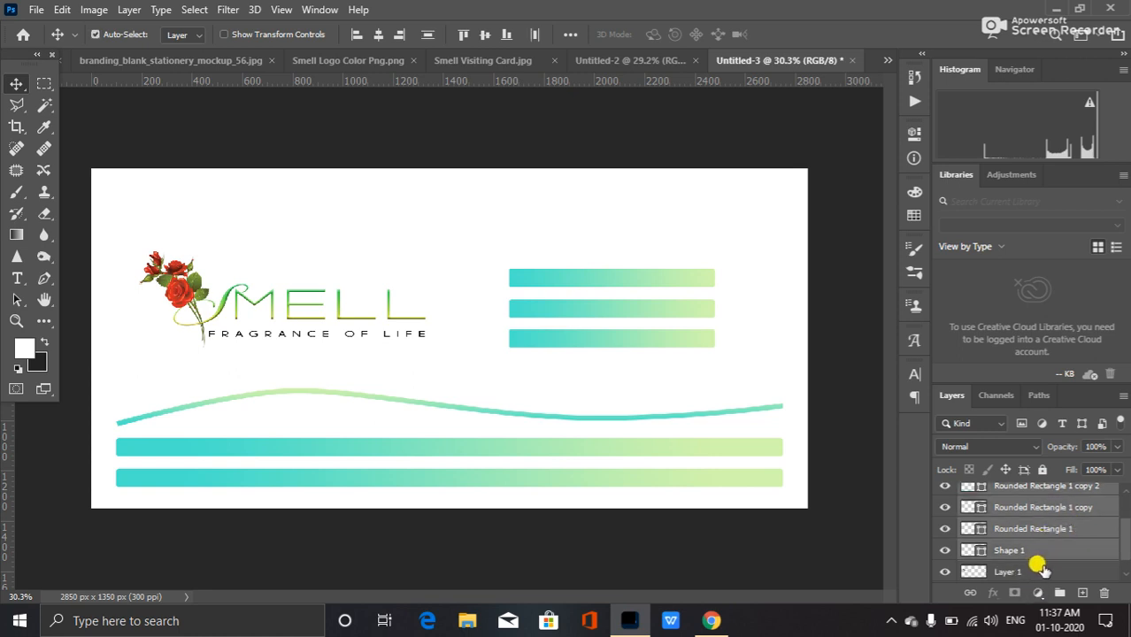
pyautogui.press('z')
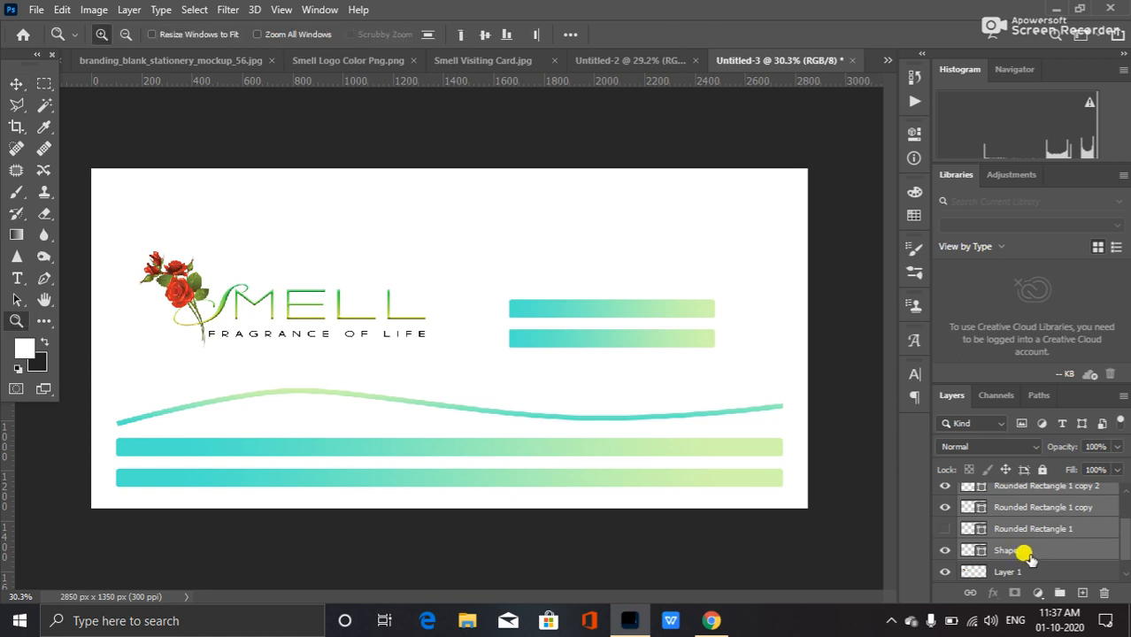
pyautogui.click(944, 530)
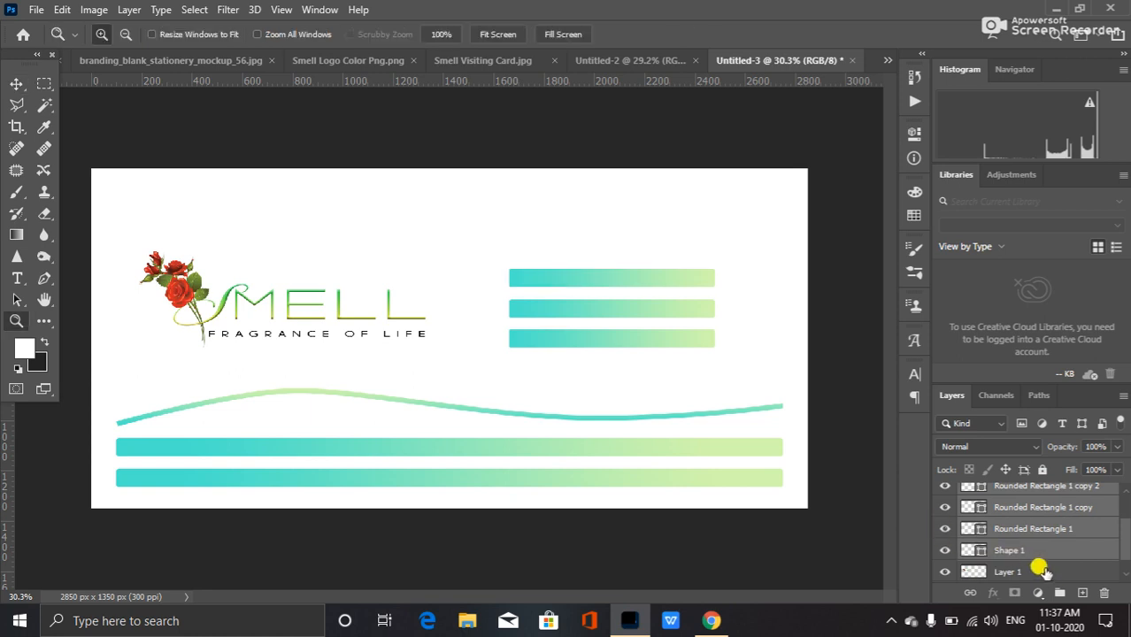
pyautogui.keyDown('ctrl'); pyautogui.click(1042, 568); pyautogui.keyUp('ctrl')
pyautogui.keyDown('ctrl'); pyautogui.click(1044, 548); pyautogui.keyUp('ctrl')
pyautogui.moveTo(1125, 538)
pyautogui.mouseDown()
pyautogui.moveTo(1127, 509)
pyautogui.moveTo(1126, 532)
pyautogui.mouseUp()
pyautogui.press('v')
pyautogui.hotkey('shift', 'Up')
pyautogui.hotkey('shift', 'Up')
pyautogui.hotkey('shift', 'Up')
pyautogui.hotkey('shift', 'Up')
pyautogui.hotkey('shift', 'Up')
pyautogui.hotkey('shift', 'Up')
pyautogui.hotkey('shift', 'Up')
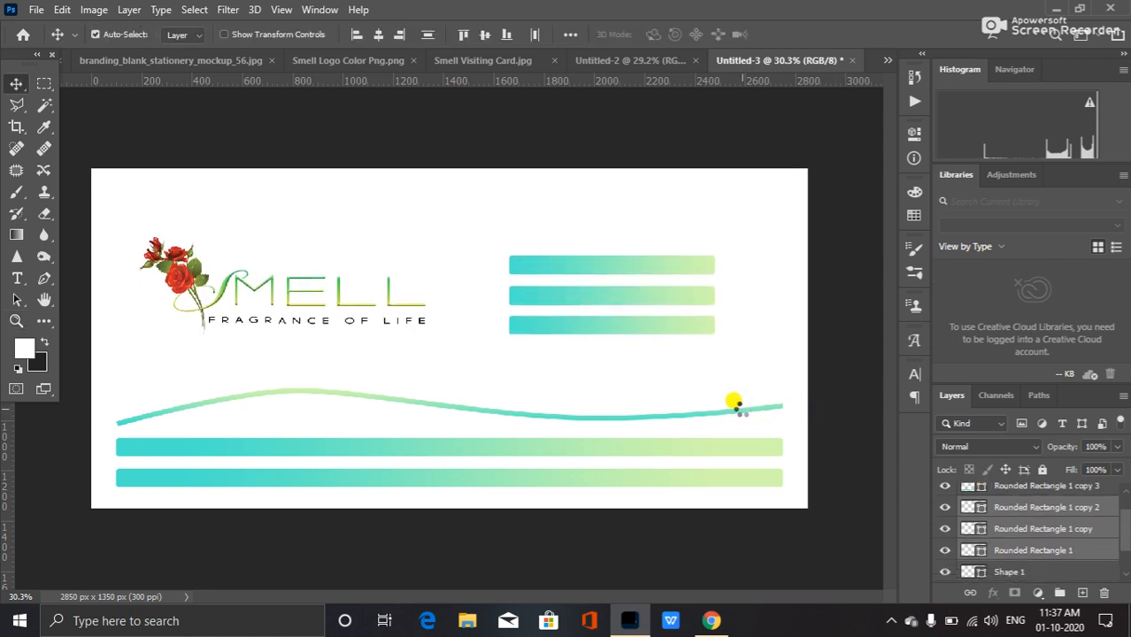
pyautogui.hotkey('shift', 'Up')
pyautogui.hotkey('shift', 'Up')
pyautogui.hotkey('shift', 'Right')
pyautogui.hotkey('shift', 'Right')
pyautogui.hotkey('shift', 'Up')
pyautogui.hotkey('shift', 'Up')
pyautogui.hotkey('shift', 'Up')
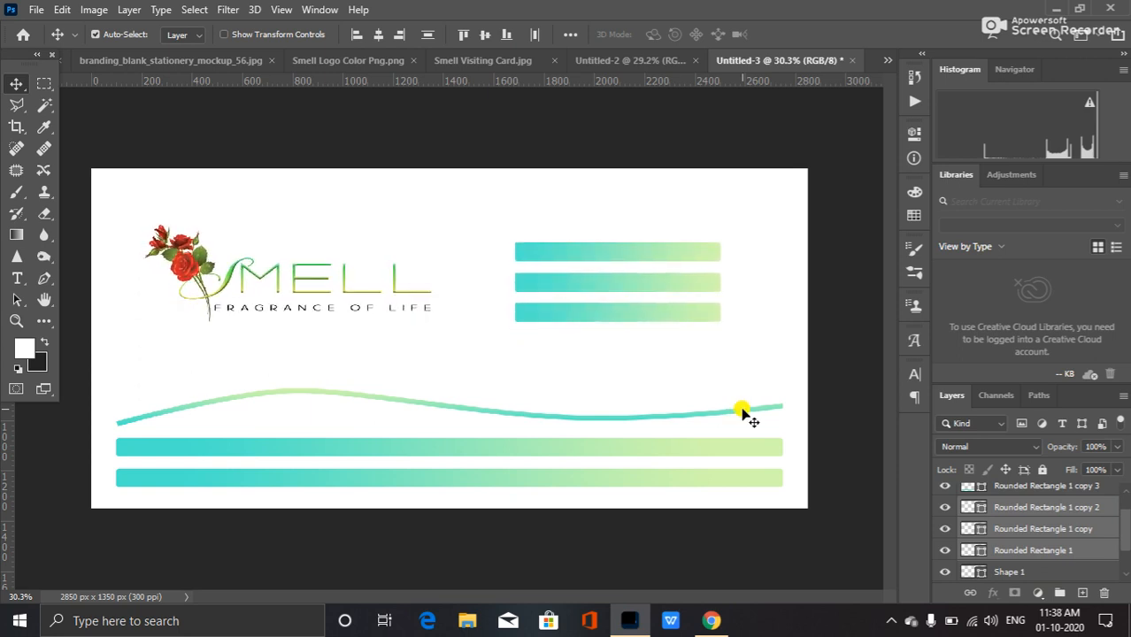
pyautogui.hotkey('shift', 'Right')
pyautogui.hotkey('shift', 'Right')
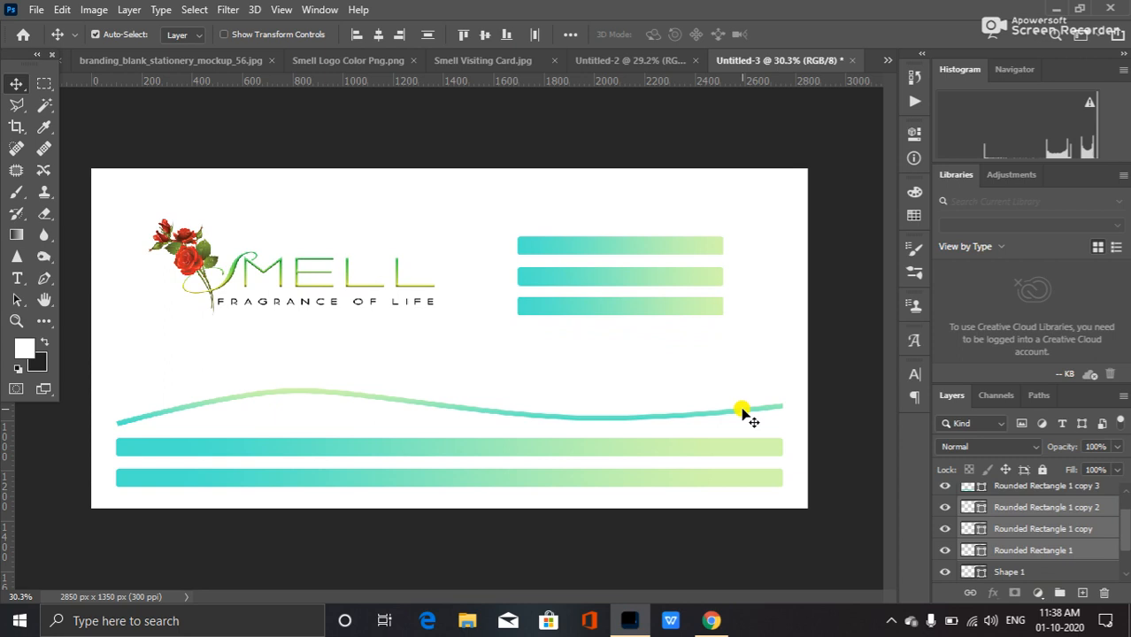
pyautogui.hotkey('shift', 'Right')
pyautogui.hotkey('shift', 'Right')
pyautogui.hotkey('shift', 'Right')
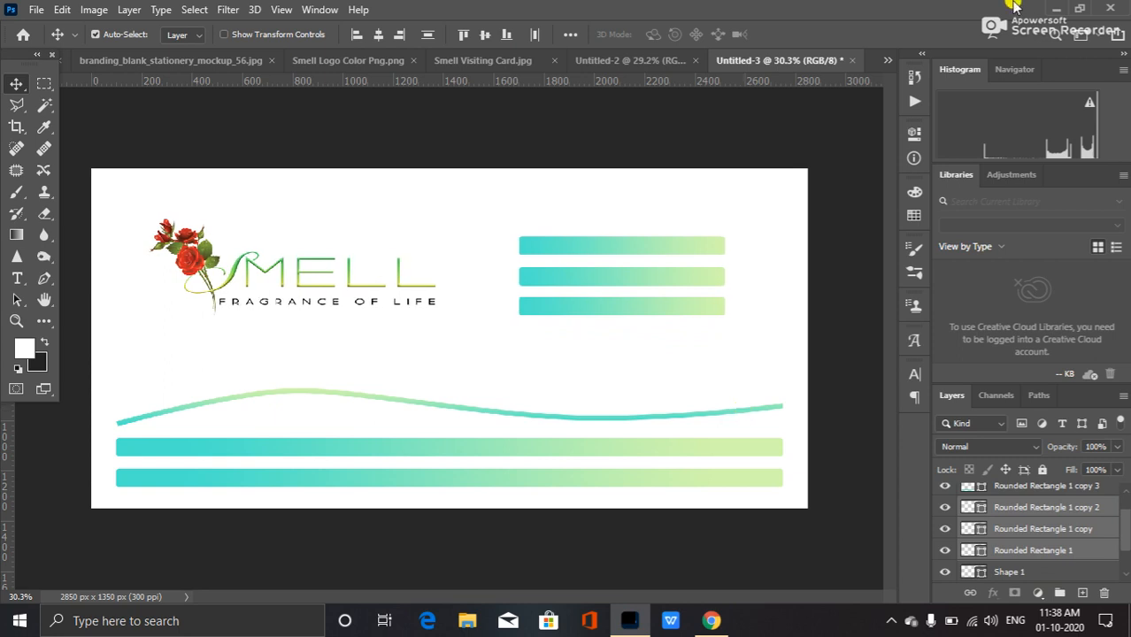
pyautogui.hotkey('shift', 'Right')
pyautogui.hotkey('shift', 'Right')
pyautogui.hotkey('shift', 'Right')
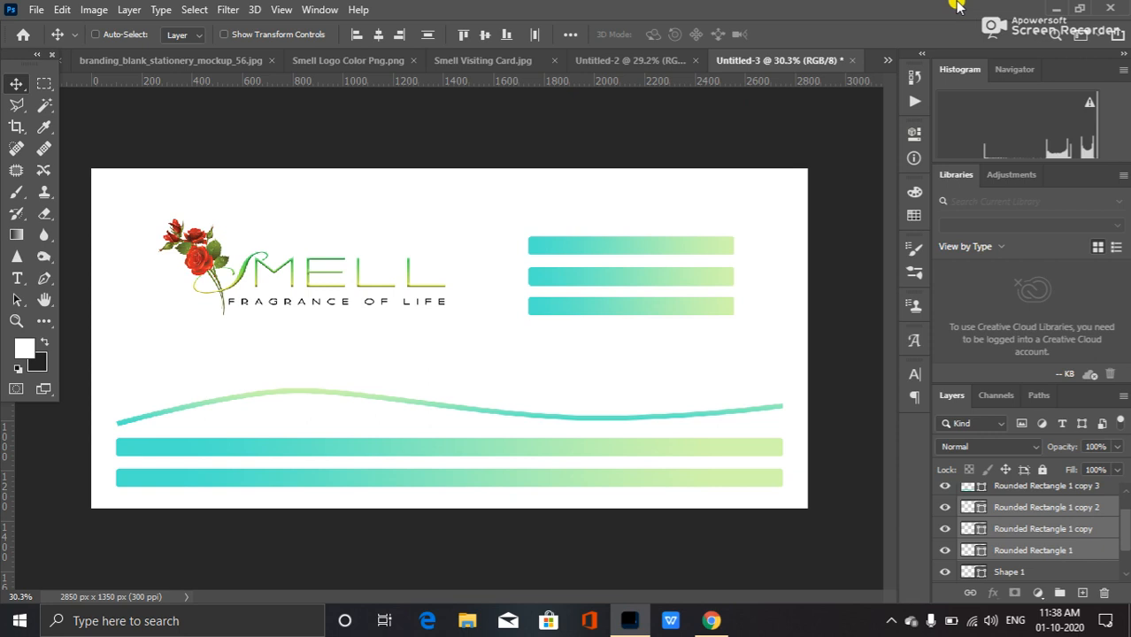
# Save the envelope as a JPEG file named Envelop on the Desktop, accepting the JPEG options.
pyautogui.hotkey('ctrl', 's')
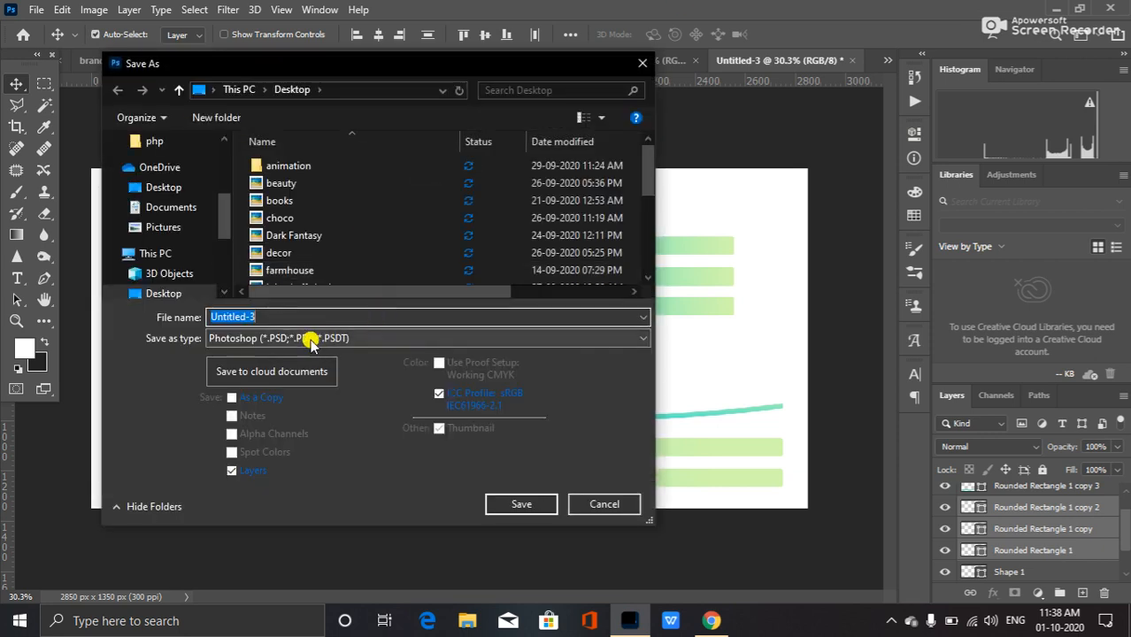
pyautogui.click(309, 340)
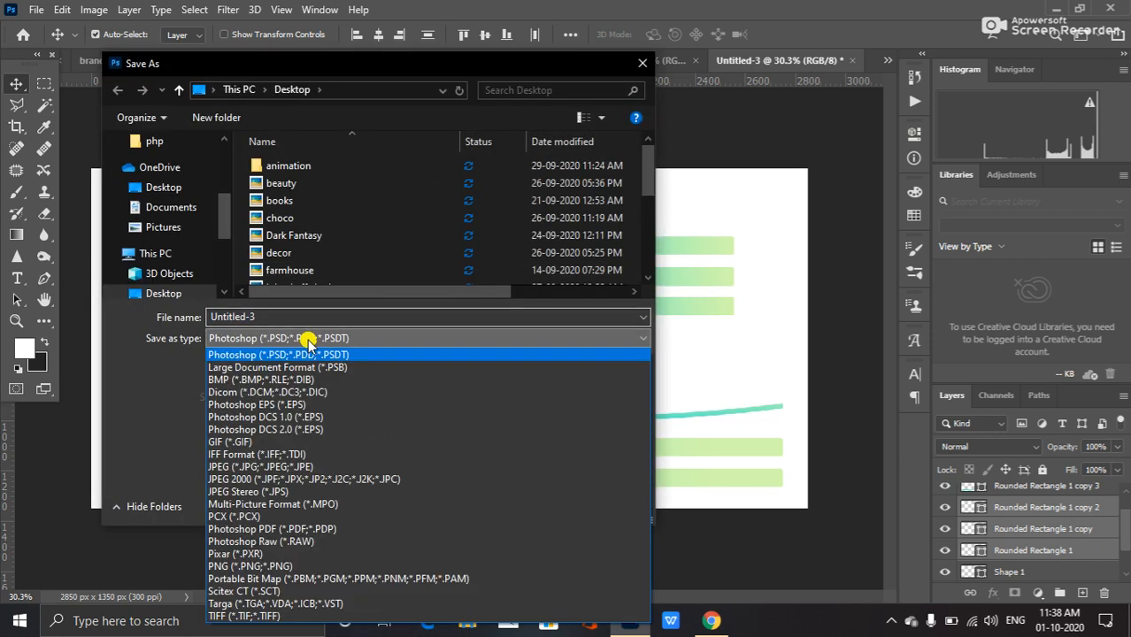
pyautogui.click(319, 466)
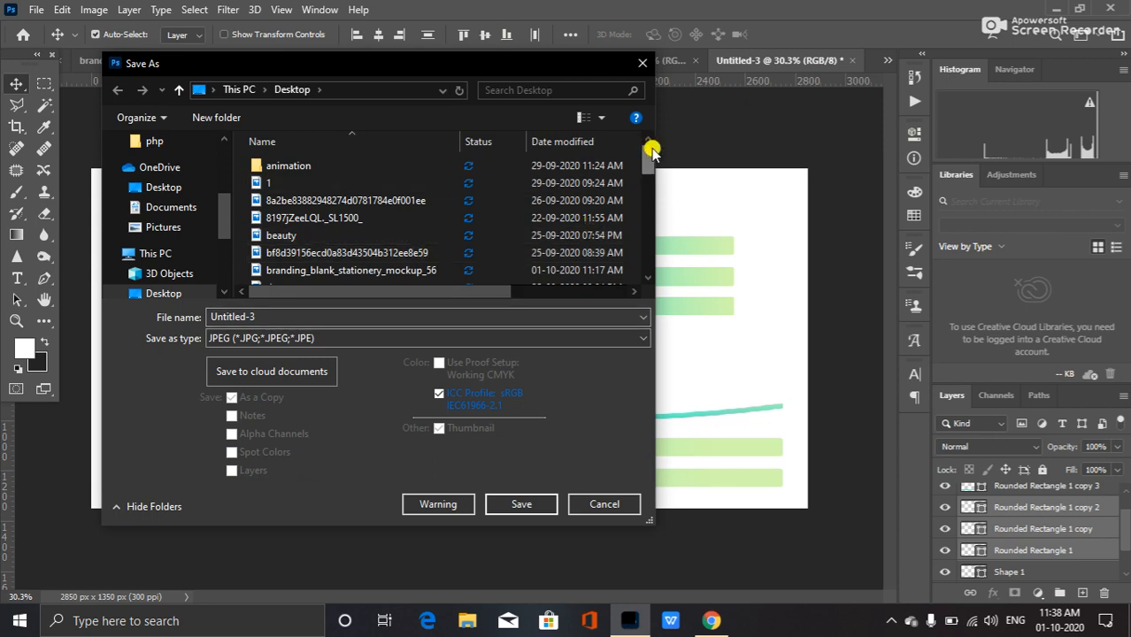
pyautogui.doubleClick(252, 316)
pyautogui.write('Envelop')
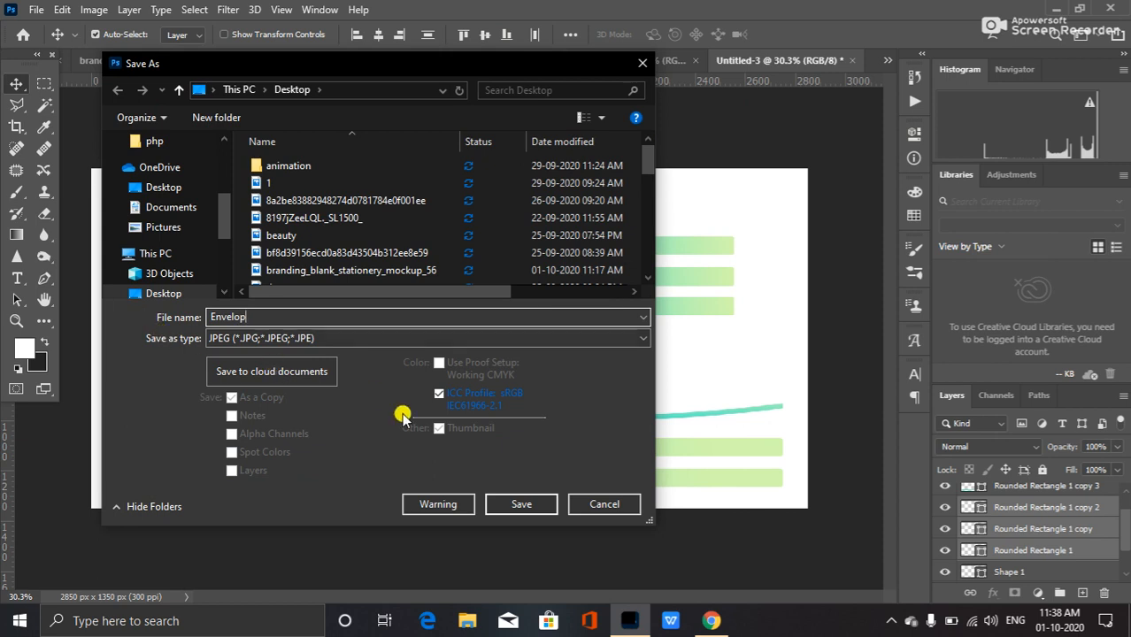
pyautogui.click(522, 504)
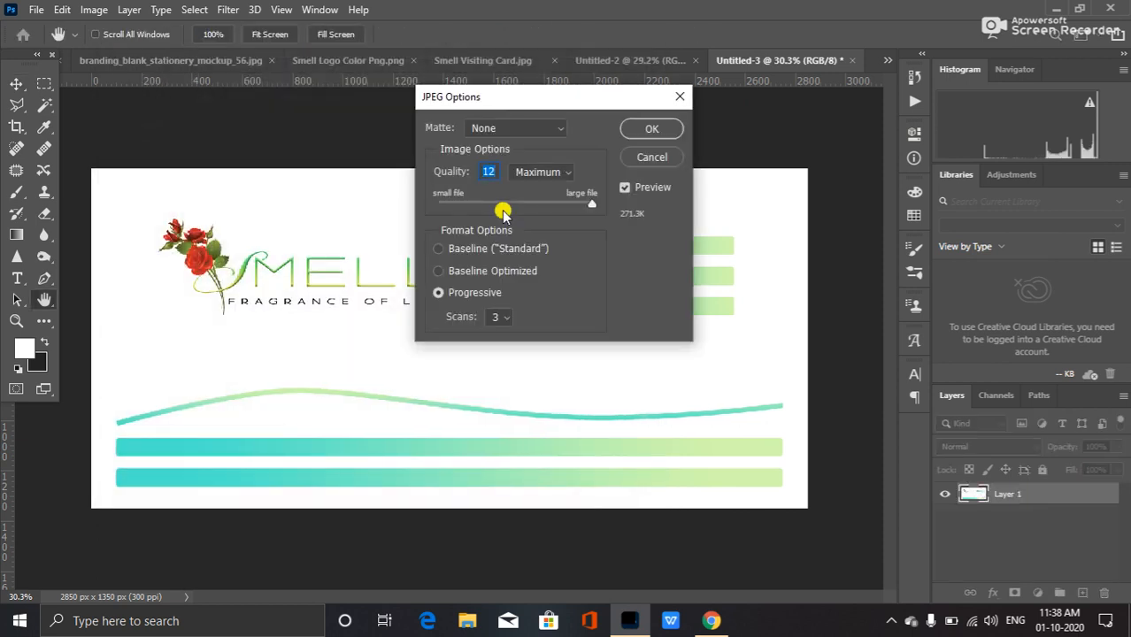
pyautogui.click(647, 130)
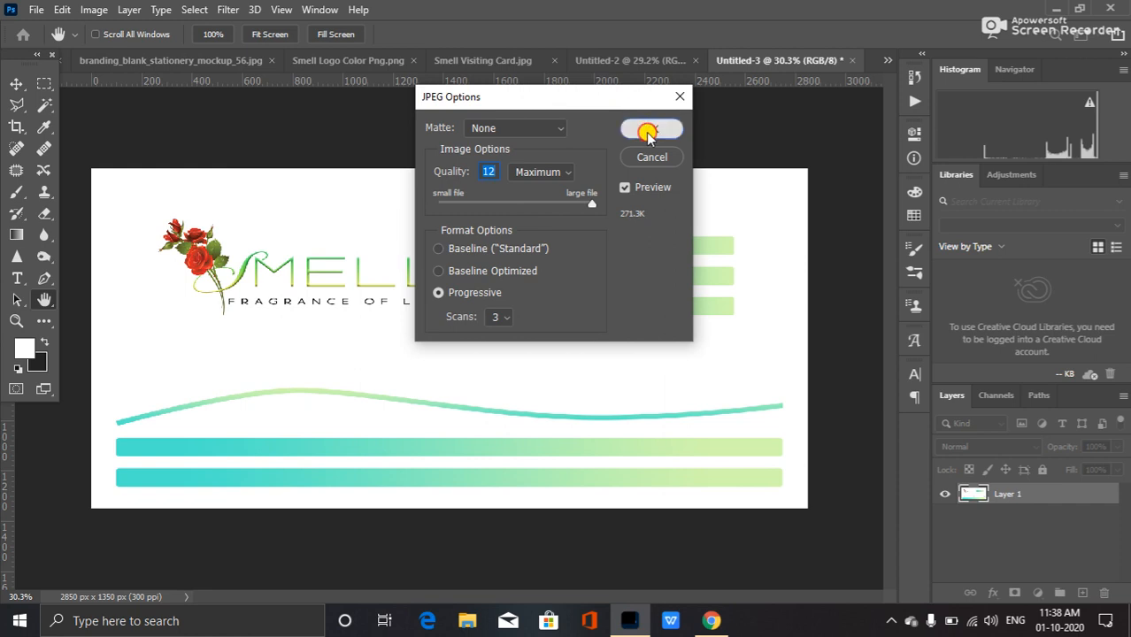
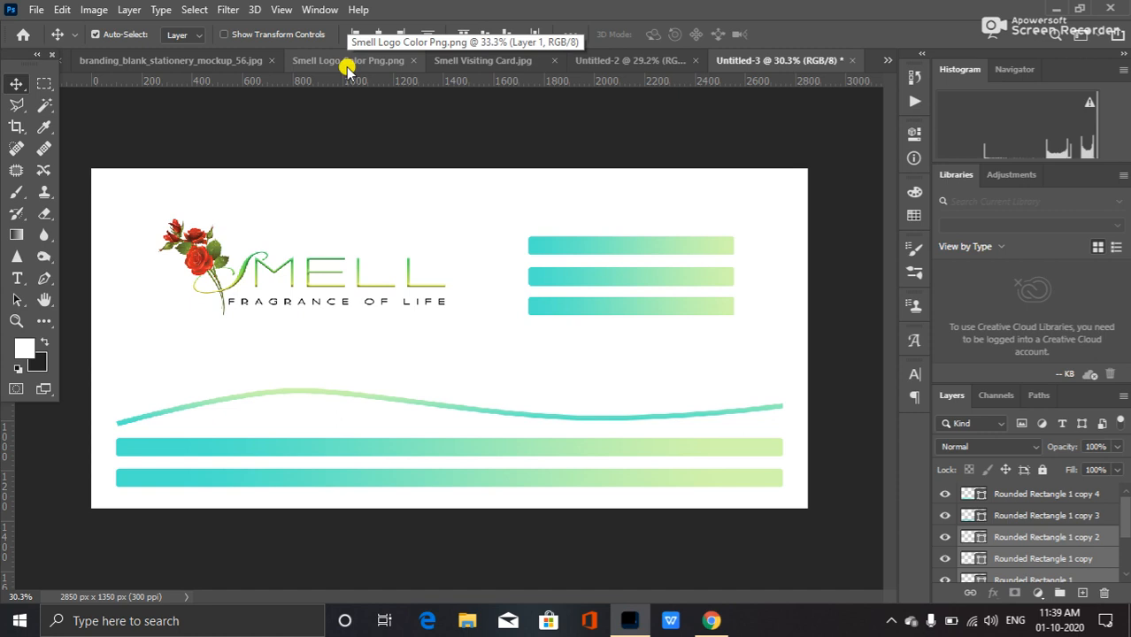
# Close the blank Untitled-1 document without saving its changes.
pyautogui.click(177, 62)
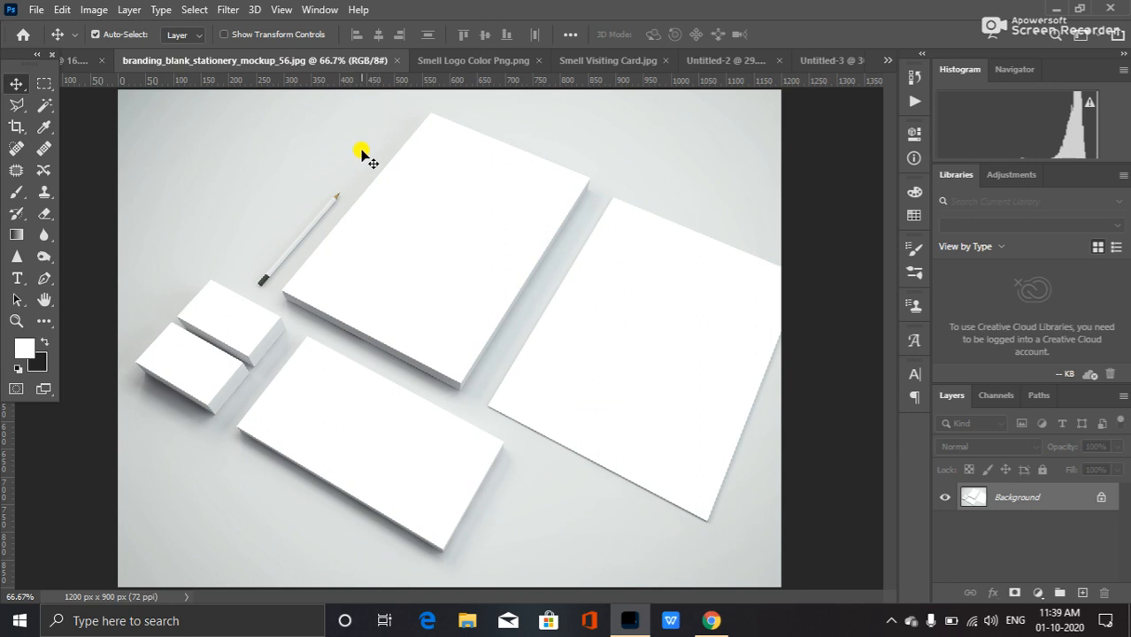
pyautogui.click(73, 59)
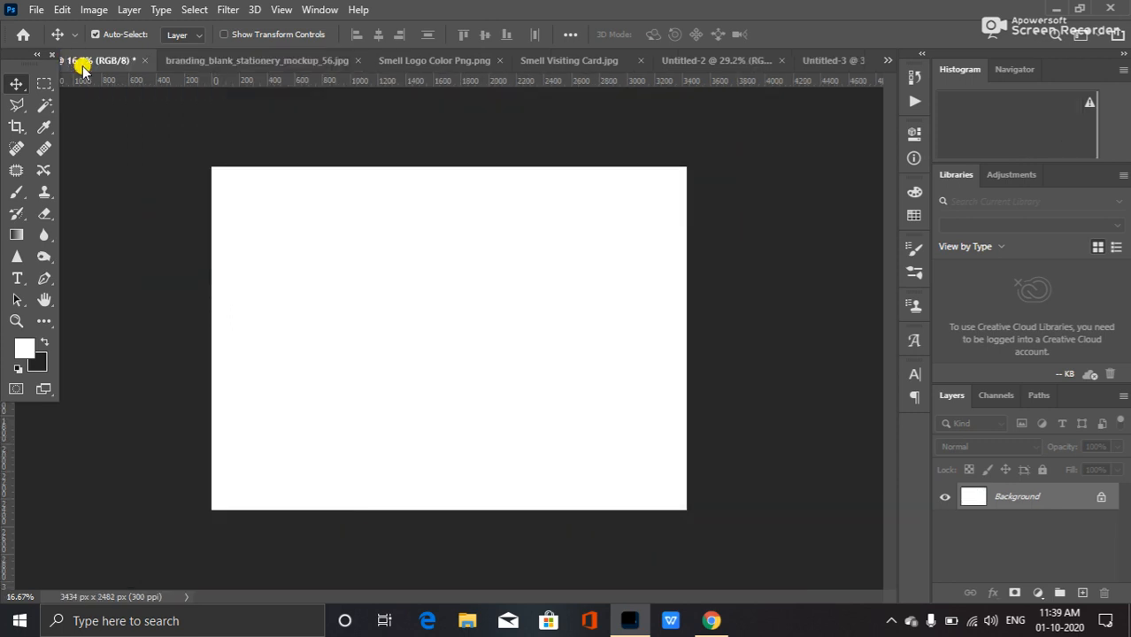
pyautogui.click(143, 61)
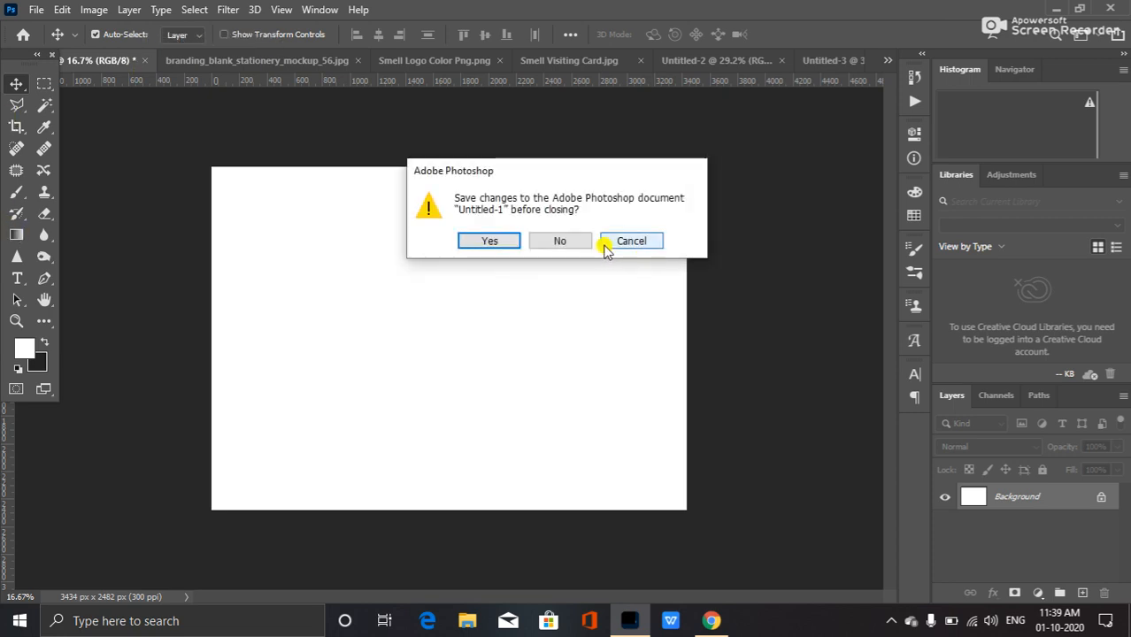
pyautogui.click(563, 242)
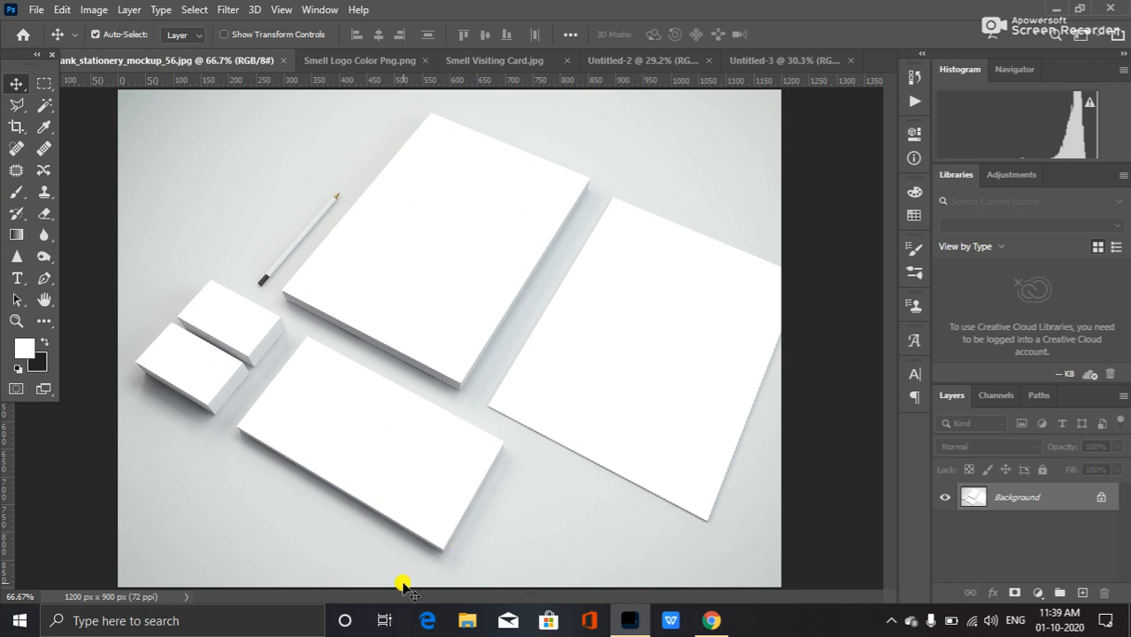
# Bring the Smell Visiting Card design into the stationery mockup document as a new layer.
pyautogui.click(359, 62)
pyautogui.click(510, 62)
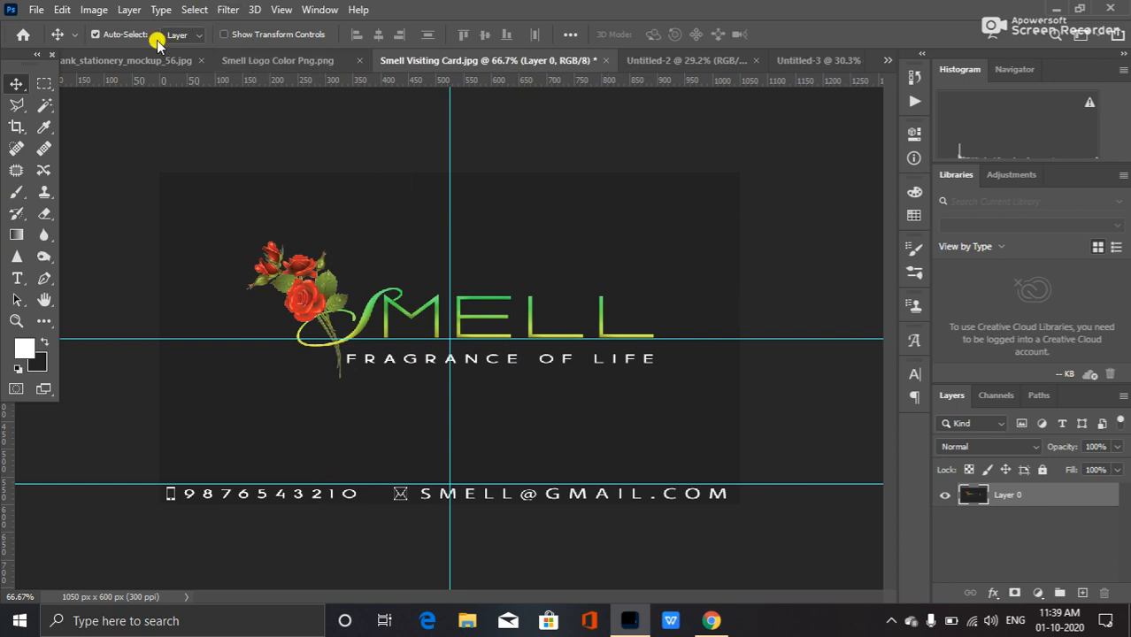
pyautogui.click(108, 62)
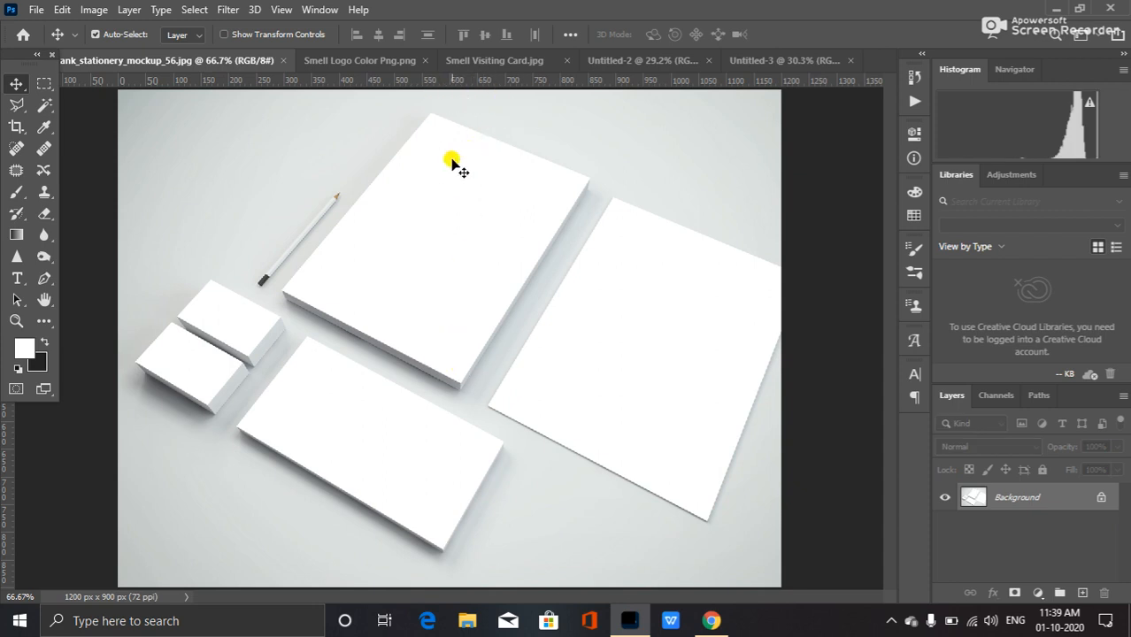
pyautogui.click(506, 60)
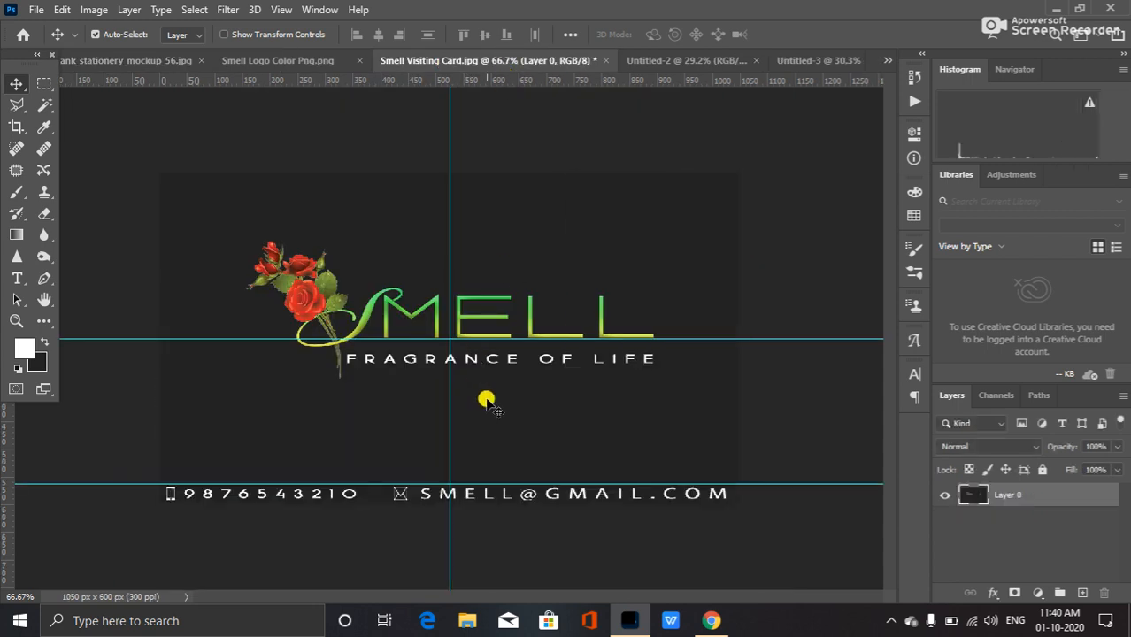
pyautogui.moveTo(501, 394); pyautogui.dragTo(435, 370)
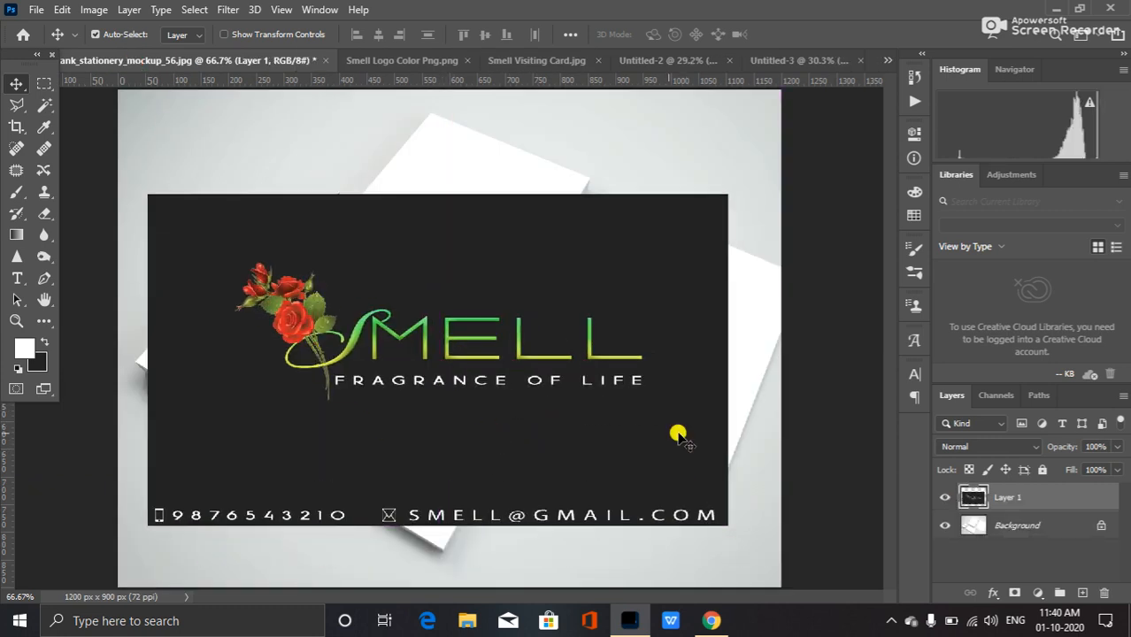
# Set the visiting card layer's opacity to 50%.
pyautogui.click(1097, 447)
pyautogui.write('50')
pyautogui.press('Return')
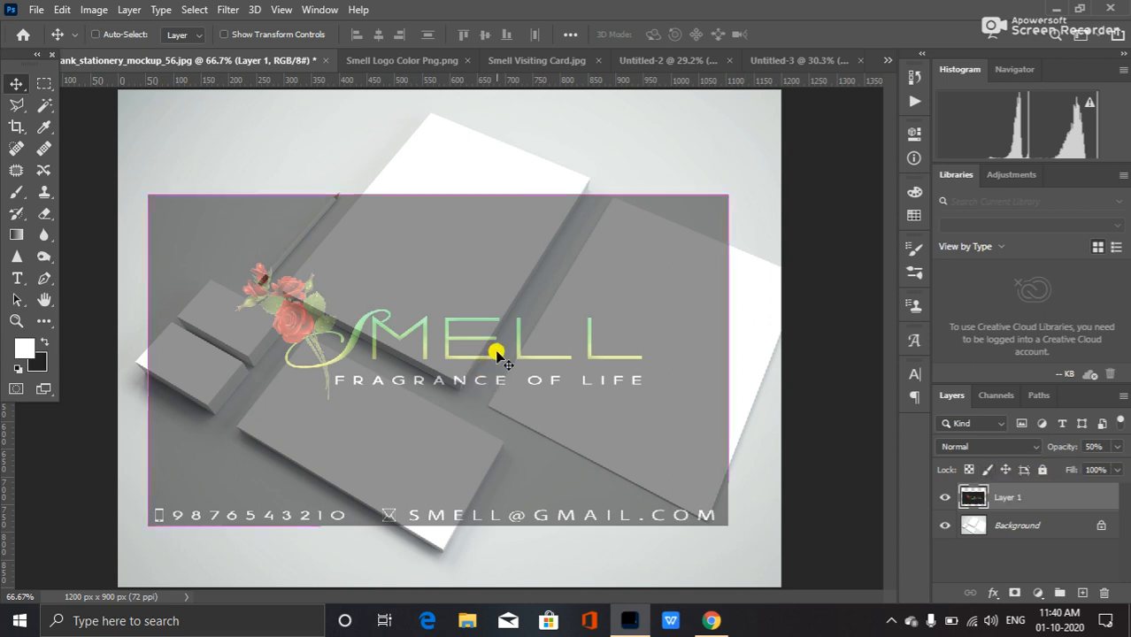
# Free-transform the visiting card, rotating and scaling it to about 34.5% and moving it onto the top business card.
pyautogui.hotkey('ctrl', 't')
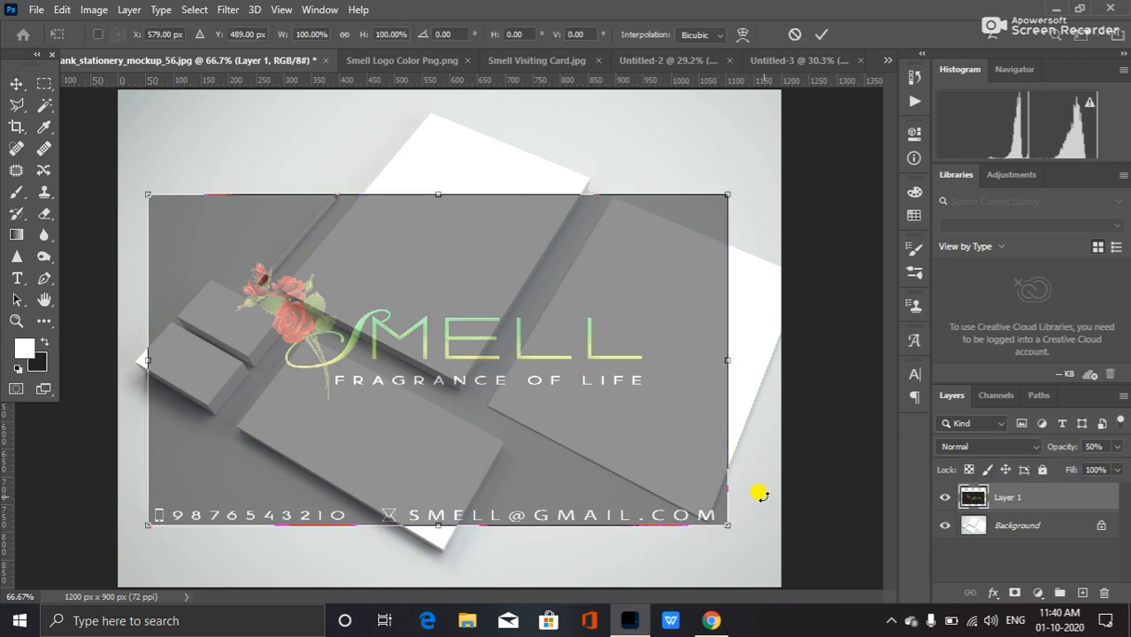
pyautogui.moveTo(761, 506); pyautogui.dragTo(668, 558)
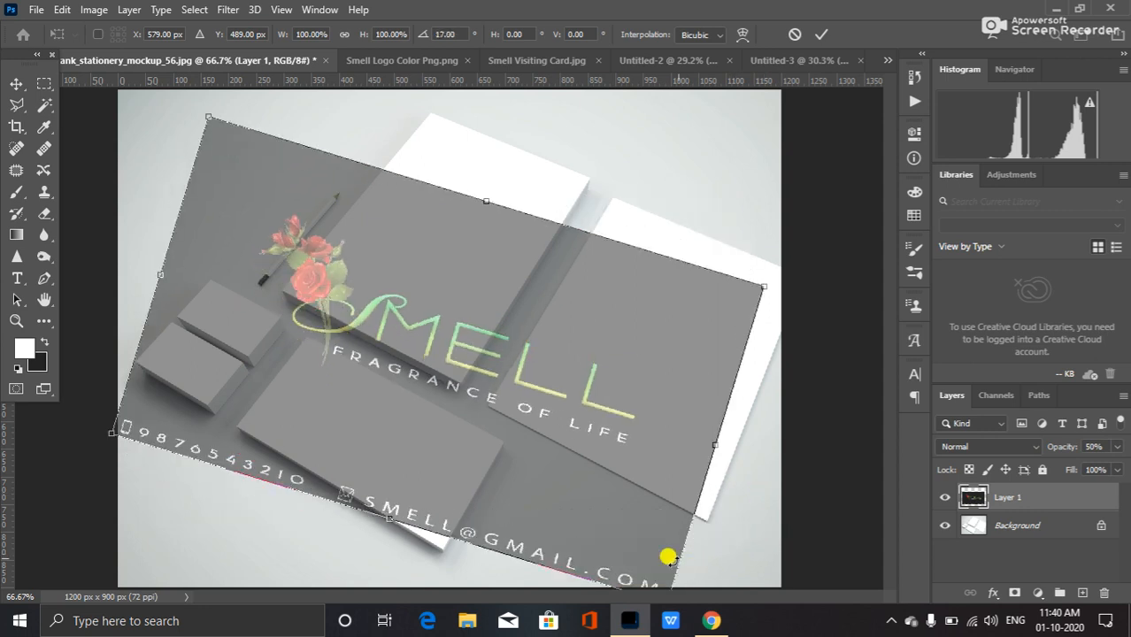
pyautogui.moveTo(763, 287); pyautogui.dragTo(419, 354)
pyautogui.moveTo(301, 387); pyautogui.dragTo(406, 370)
pyautogui.moveTo(472, 357); pyautogui.dragTo(404, 373)
pyautogui.moveTo(302, 353)
pyautogui.mouseDown()
pyautogui.moveTo(291, 328)
pyautogui.moveTo(308, 328)
pyautogui.moveTo(320, 355)
pyautogui.mouseUp()
pyautogui.moveTo(369, 446); pyautogui.dragTo(341, 351)
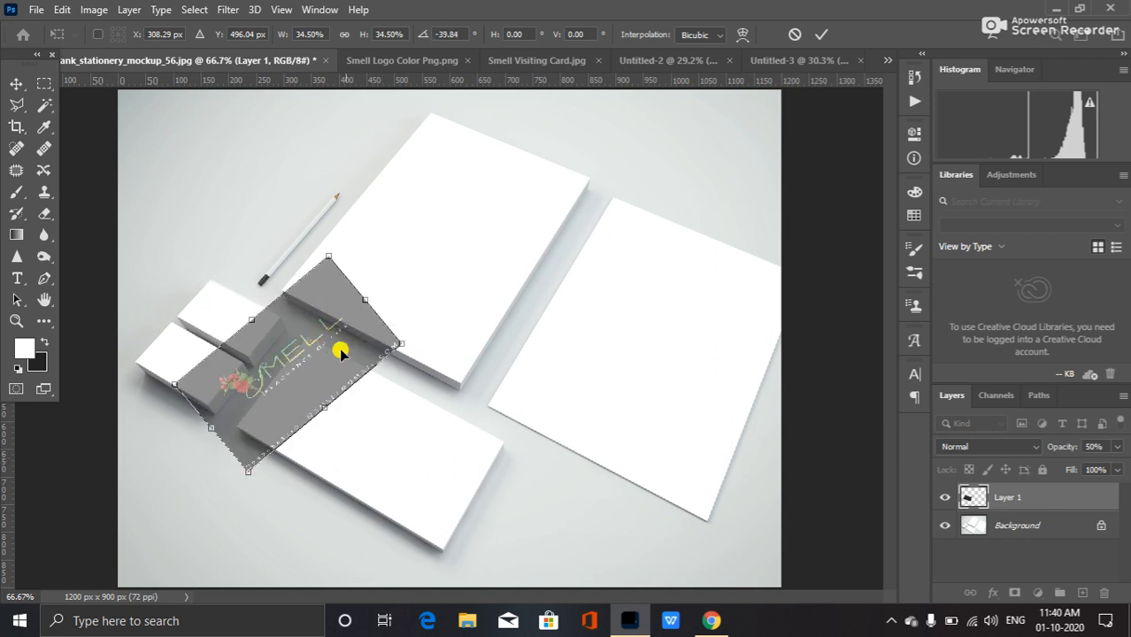
pyautogui.moveTo(397, 447); pyautogui.dragTo(345, 475)
pyautogui.moveTo(316, 364)
pyautogui.mouseDown()
pyautogui.moveTo(284, 378)
pyautogui.moveTo(298, 375)
pyautogui.mouseUp()
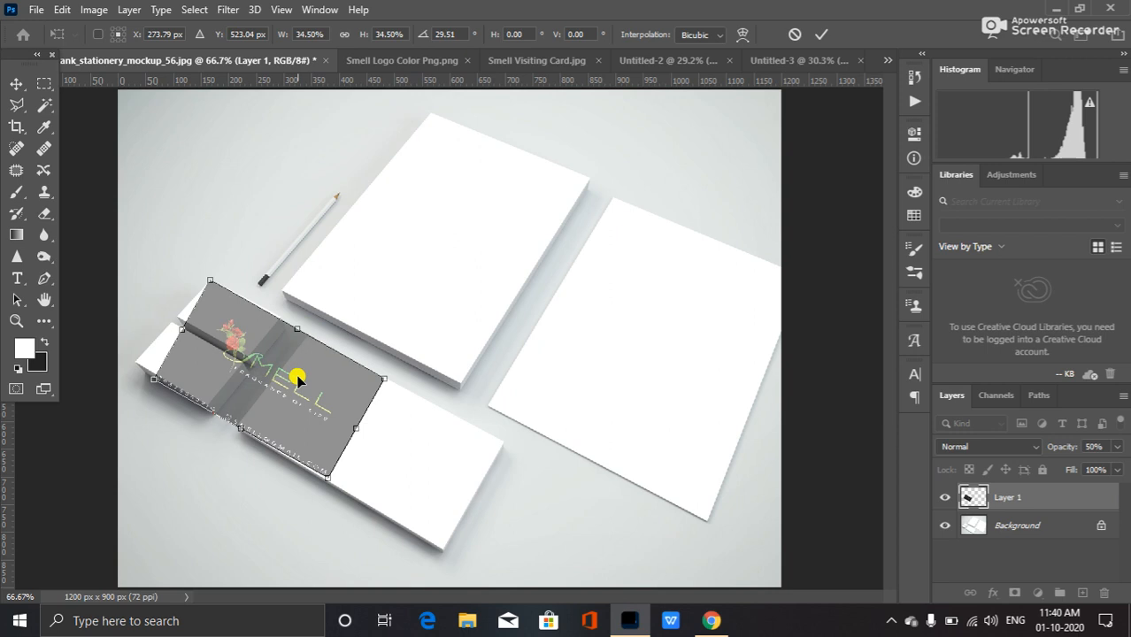
# Switch the transform to Distort and drag the card's corners onto the top business card's face.
pyautogui.rightClick(240, 355)
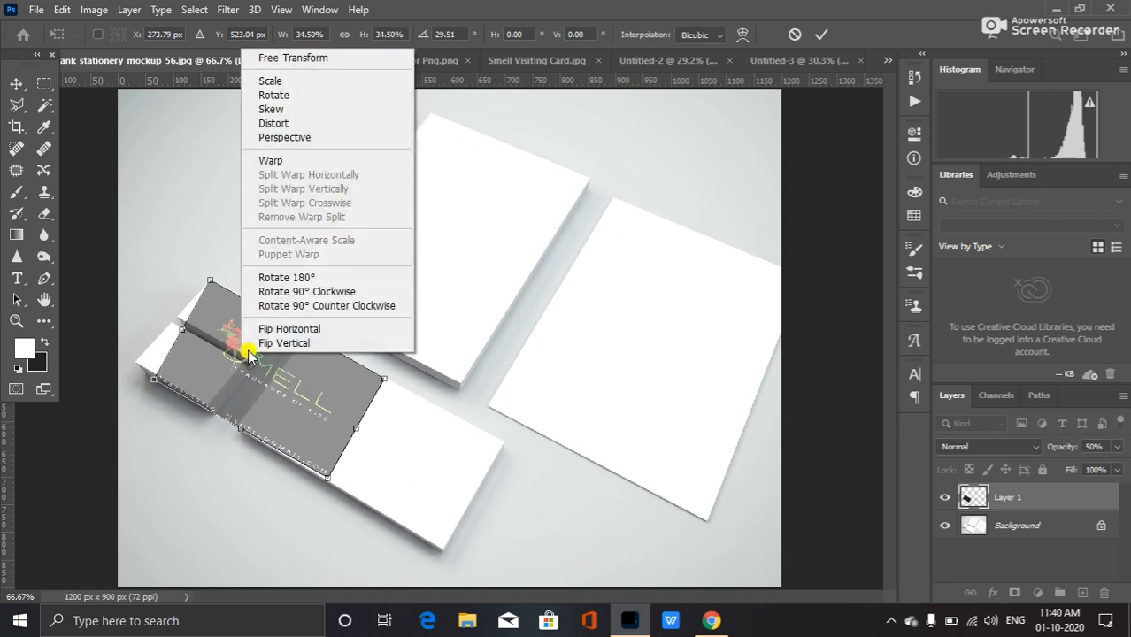
pyautogui.click(311, 122)
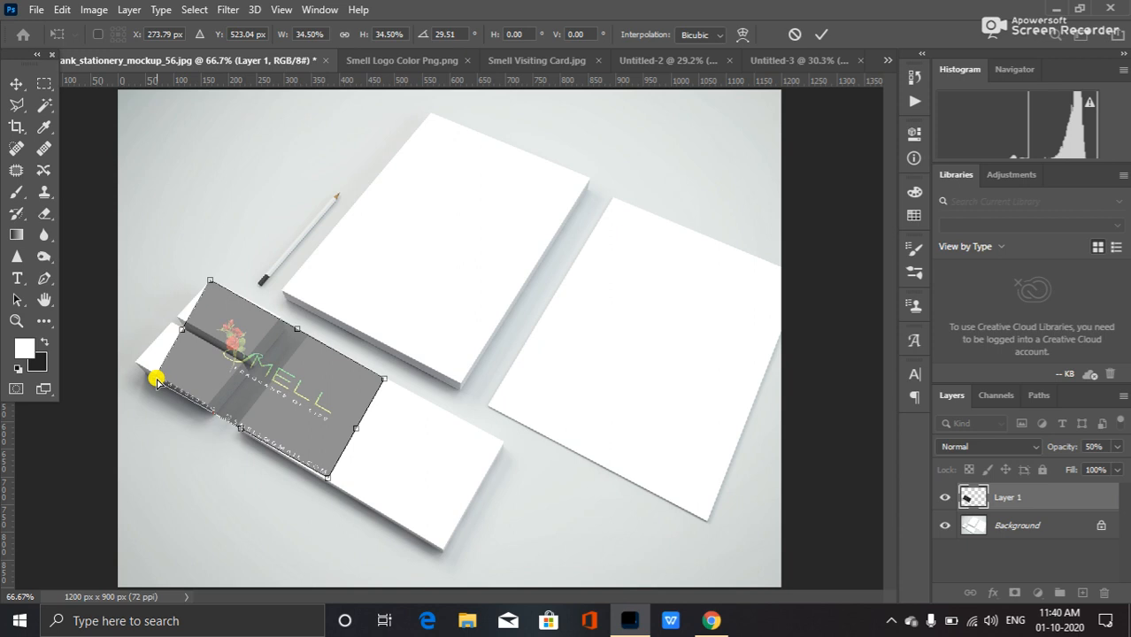
pyautogui.moveTo(152, 377); pyautogui.dragTo(176, 320)
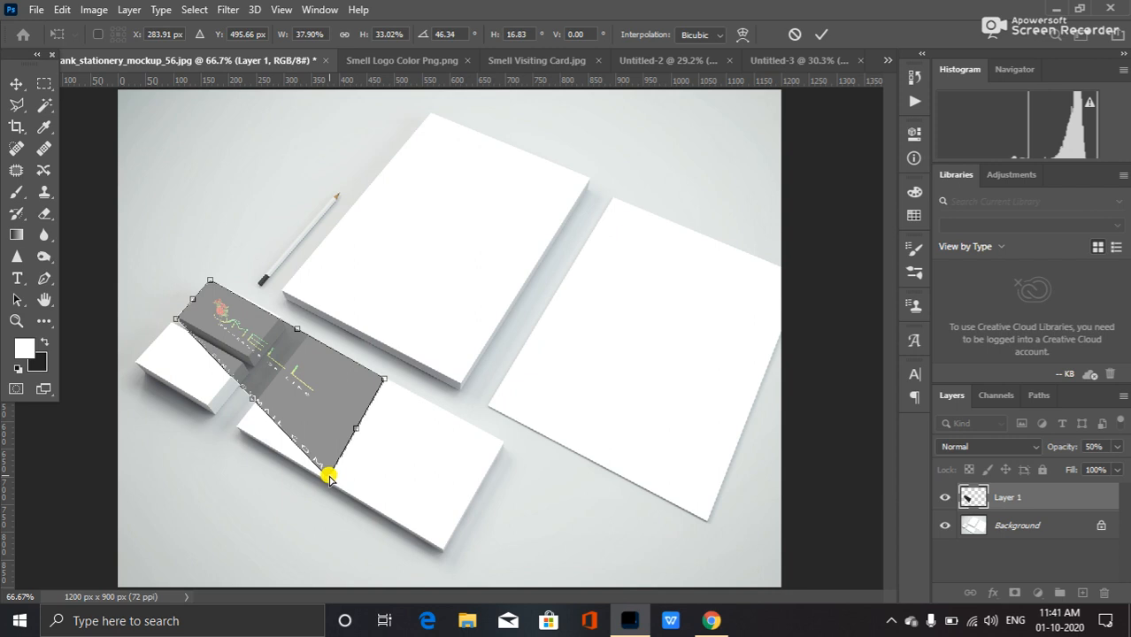
pyautogui.moveTo(326, 479); pyautogui.dragTo(246, 361)
pyautogui.moveTo(384, 380); pyautogui.dragTo(281, 324)
# Fine-tune the distorted corners to match the business card's edges and apply the transform.
pyautogui.scroll(5, 164, 288)
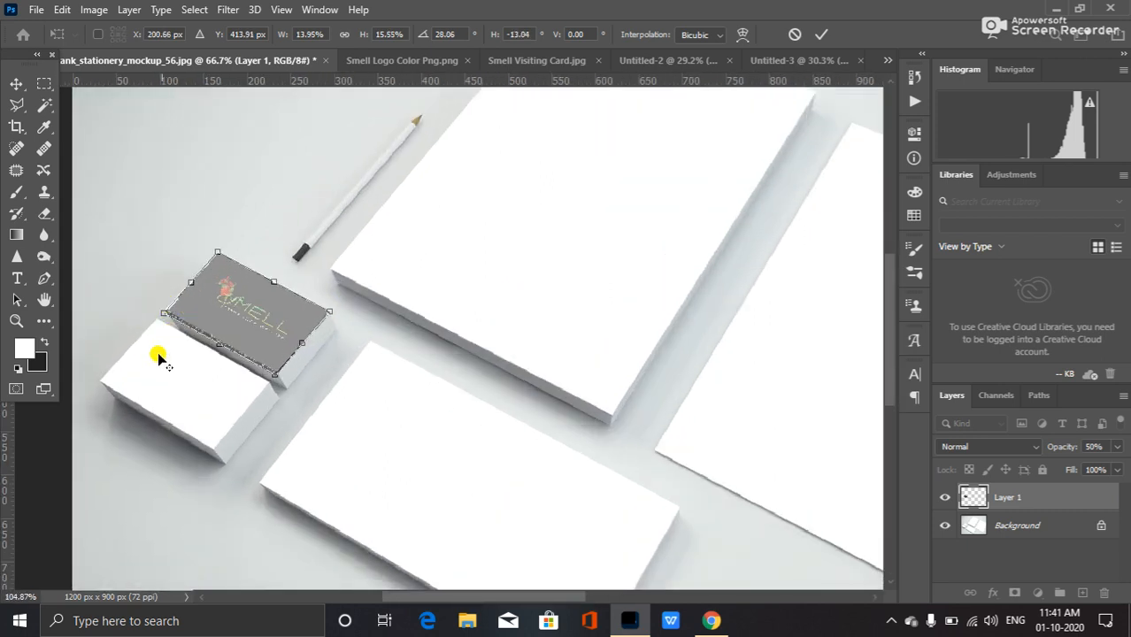
pyautogui.scroll(2, 180, 316)
pyautogui.scroll(2, 177, 351)
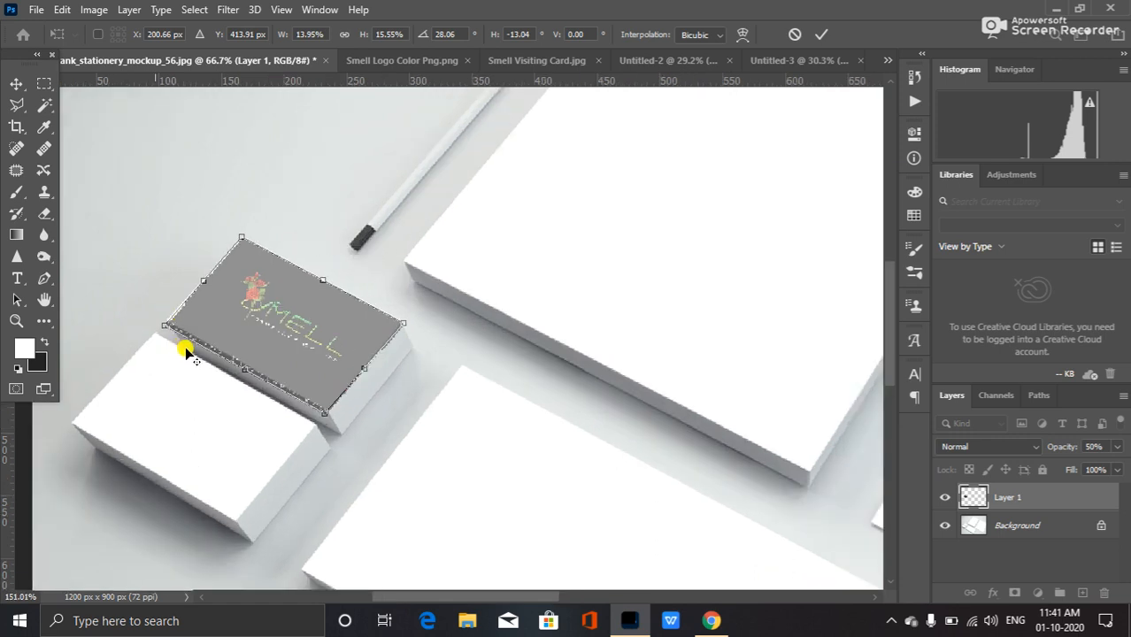
pyautogui.scroll(1, 184, 350)
pyautogui.scroll(3, 214, 351)
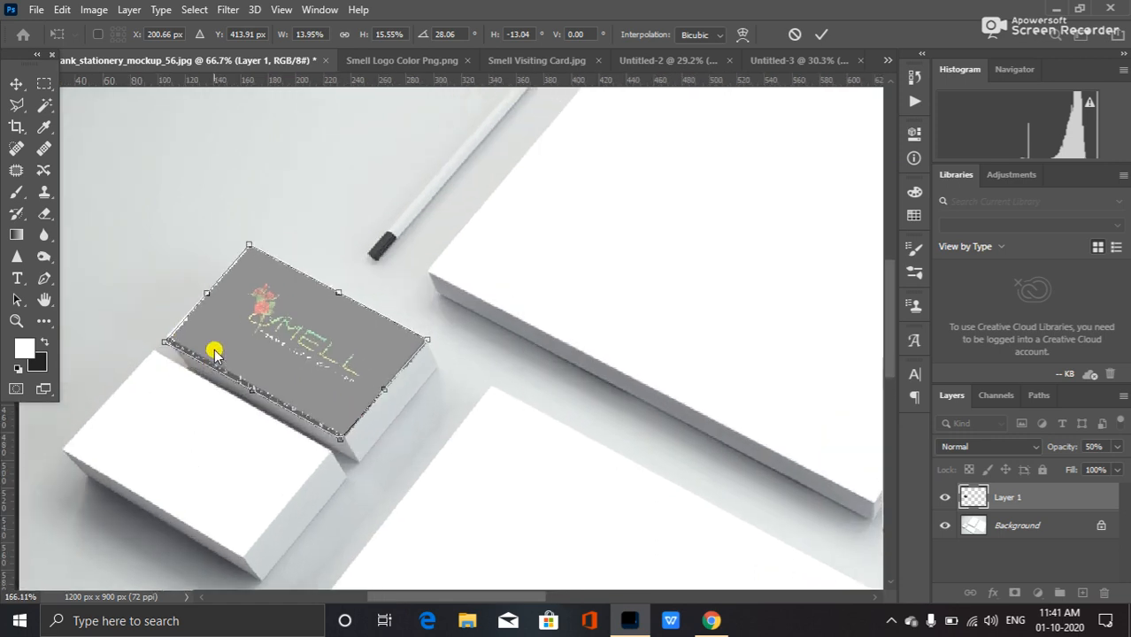
pyautogui.scroll(3, 205, 376)
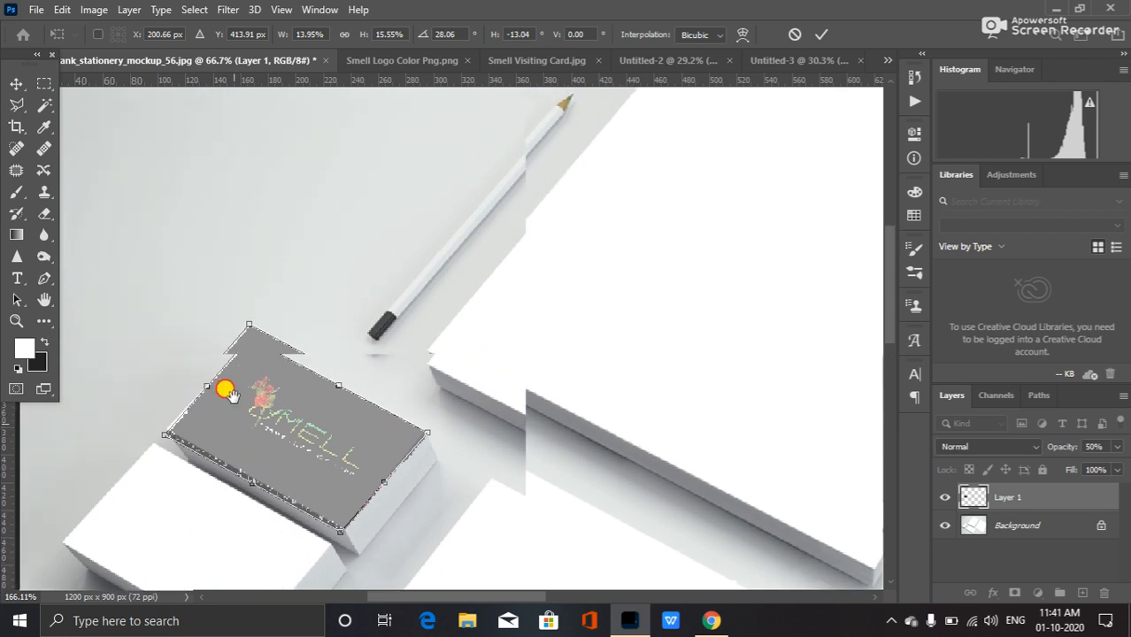
pyautogui.scroll(5, 230, 332)
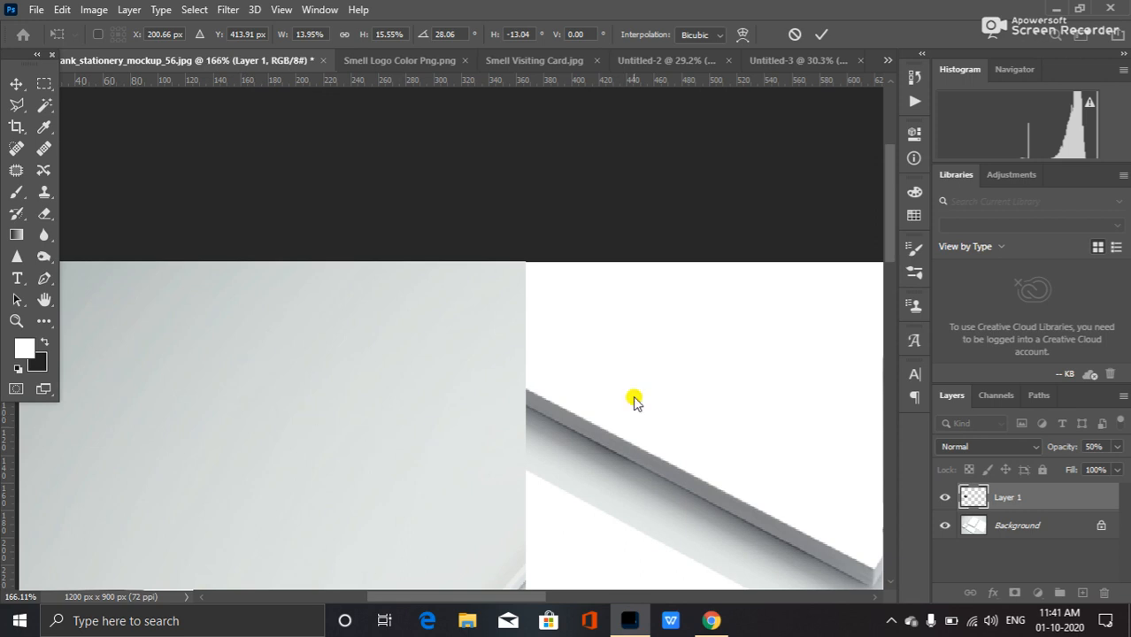
pyautogui.moveTo(891, 262); pyautogui.dragTo(882, 346)
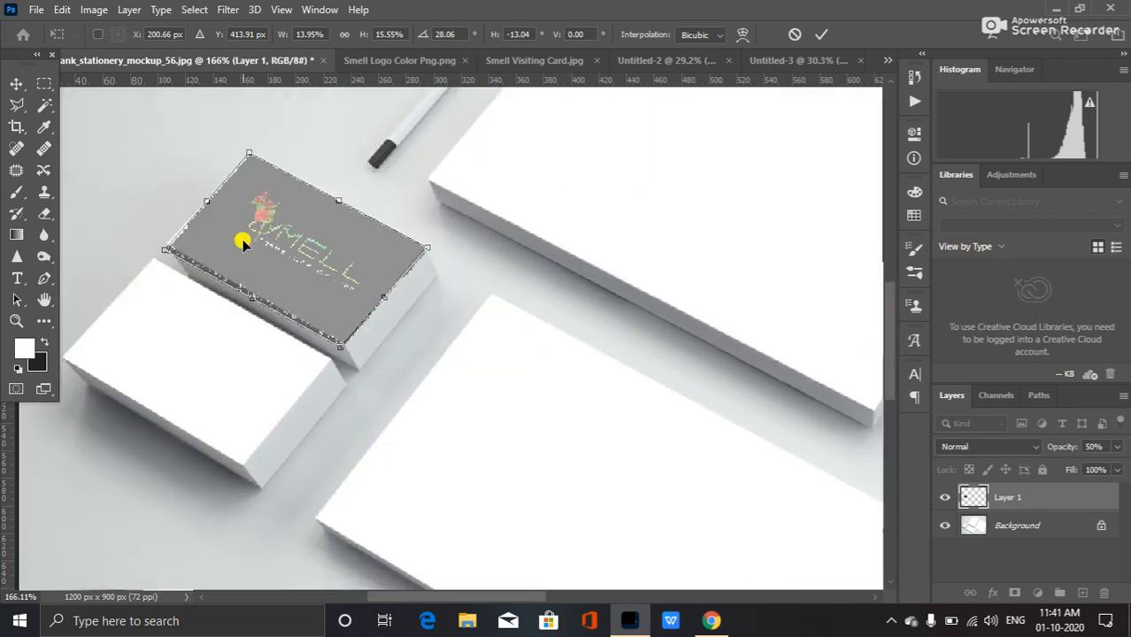
pyautogui.moveTo(163, 248); pyautogui.dragTo(160, 245)
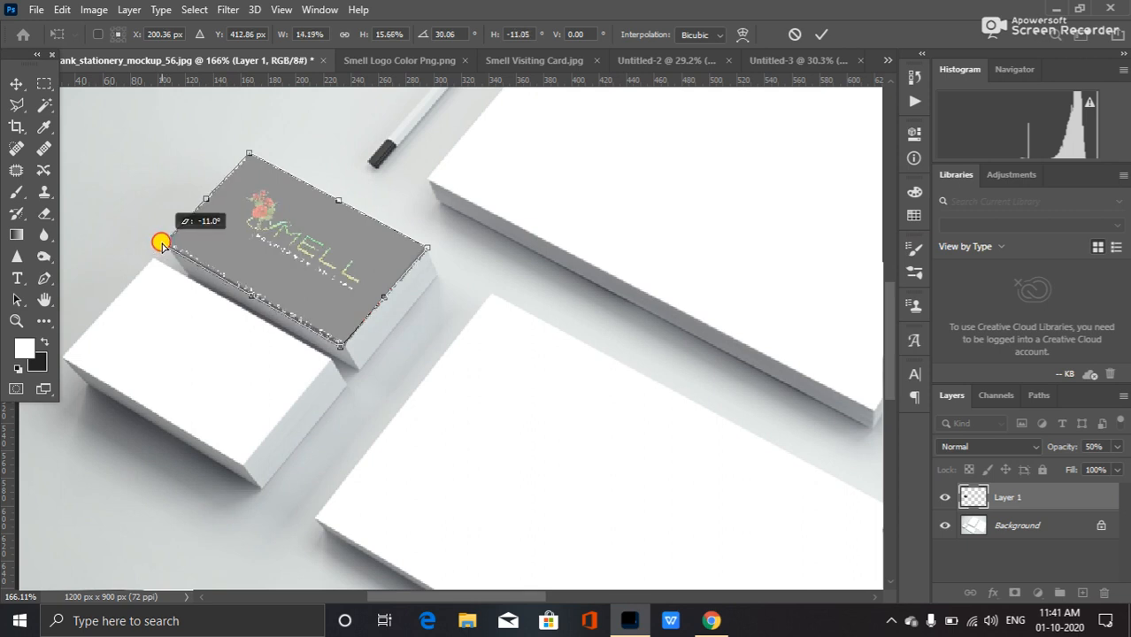
pyautogui.moveTo(160, 244); pyautogui.dragTo(160, 246)
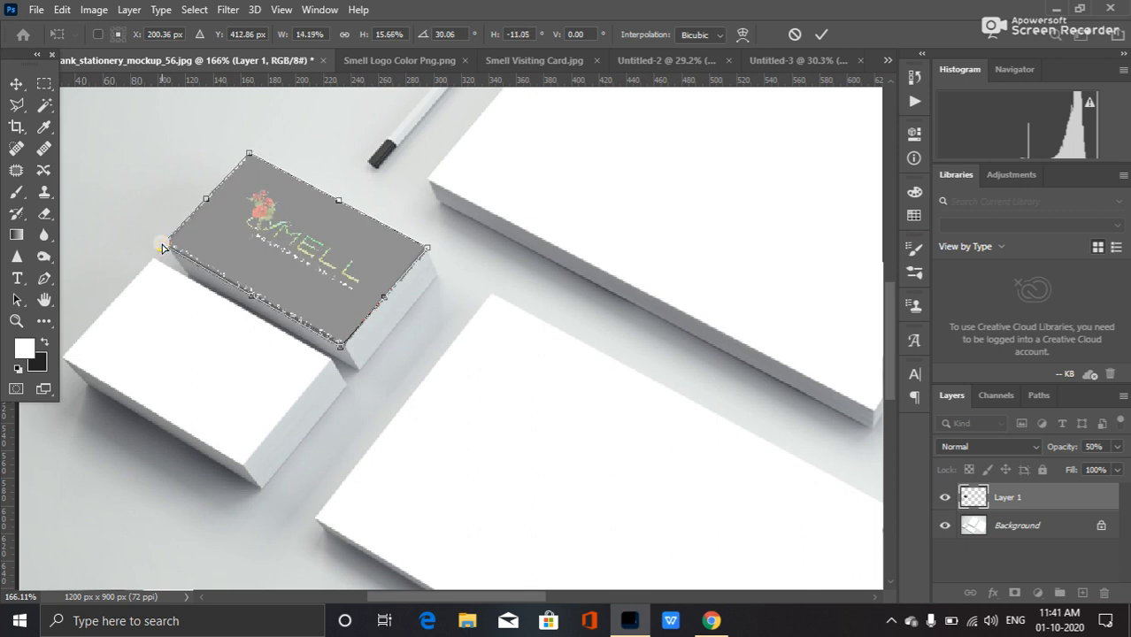
pyautogui.moveTo(339, 348)
pyautogui.mouseDown()
pyautogui.moveTo(345, 334)
pyautogui.moveTo(342, 347)
pyautogui.mouseUp()
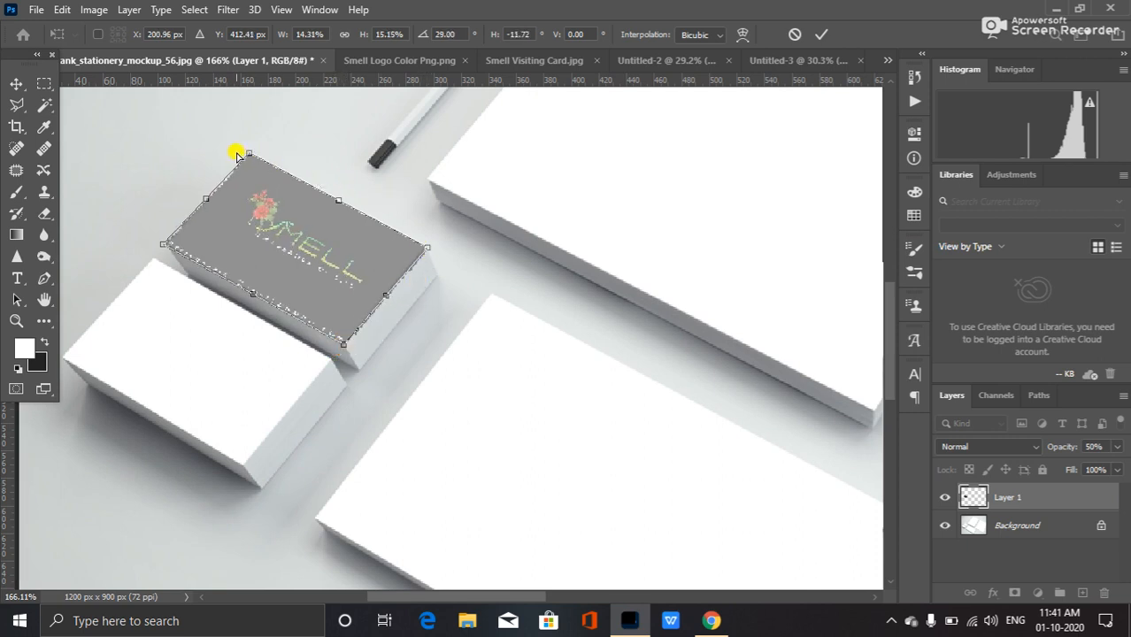
pyautogui.moveTo(248, 154); pyautogui.dragTo(251, 153)
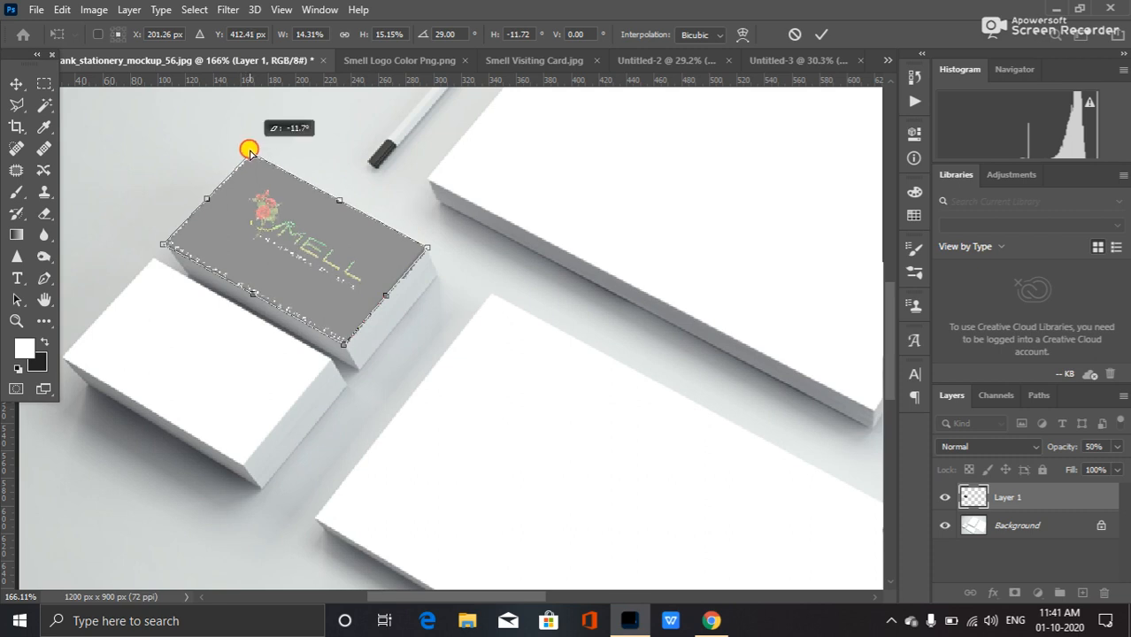
pyautogui.moveTo(249, 154); pyautogui.dragTo(250, 154)
pyautogui.press('Return')
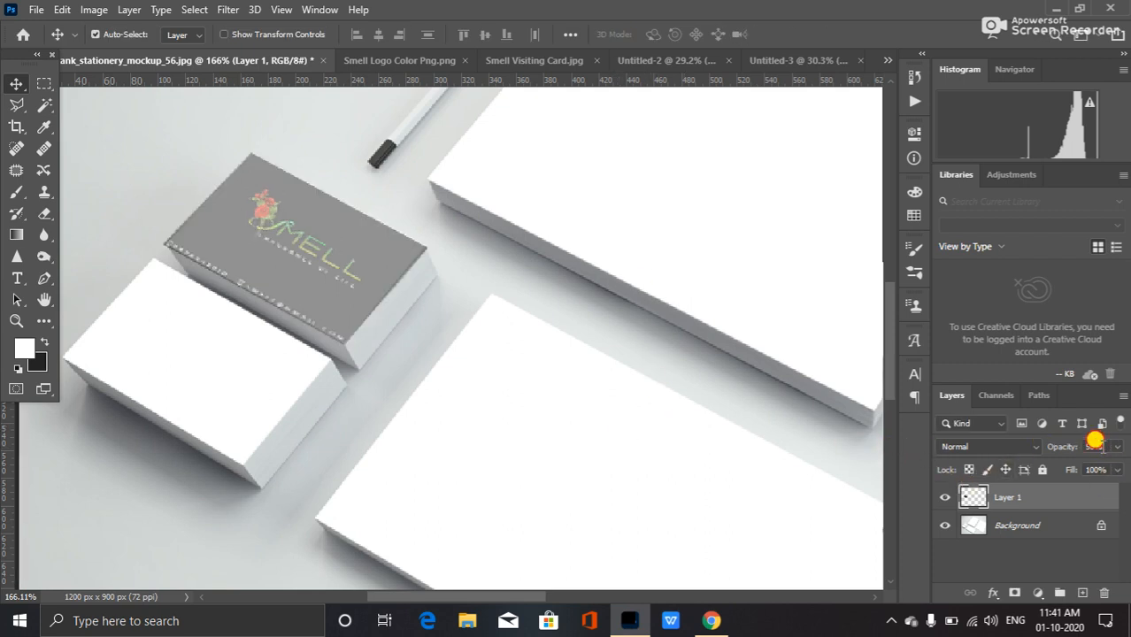
# Set the visiting card layer's opacity back to 100%.
pyautogui.click(1117, 447)
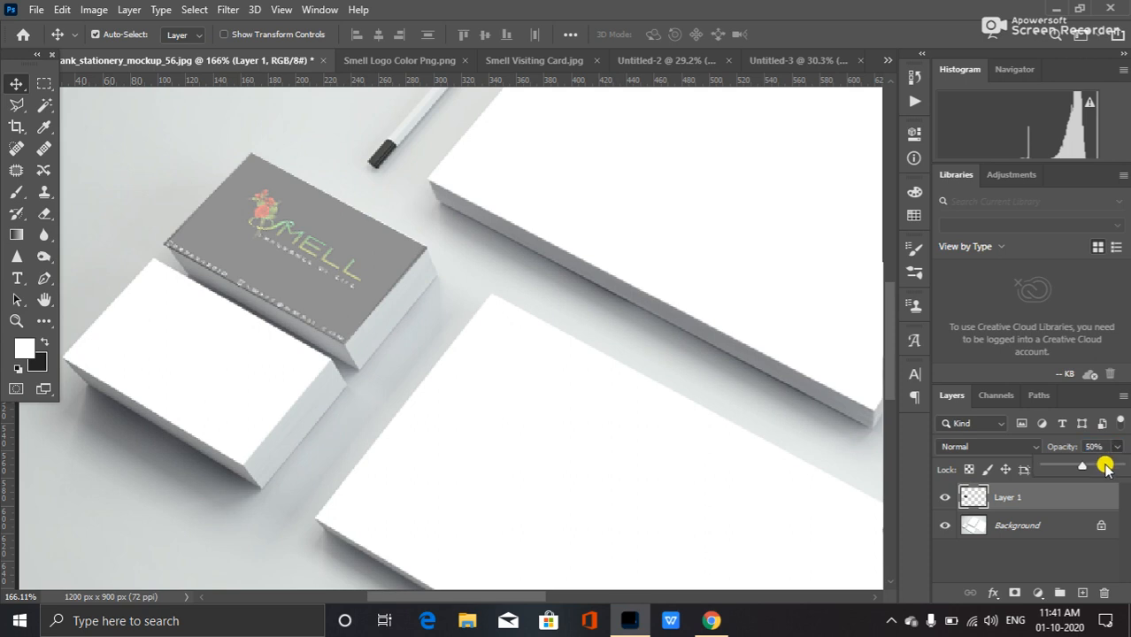
pyautogui.moveTo(1086, 466); pyautogui.dragTo(1122, 471)
pyautogui.click(651, 319)
# Duplicate the visiting card layer.
pyautogui.scroll(-3, 654, 366)
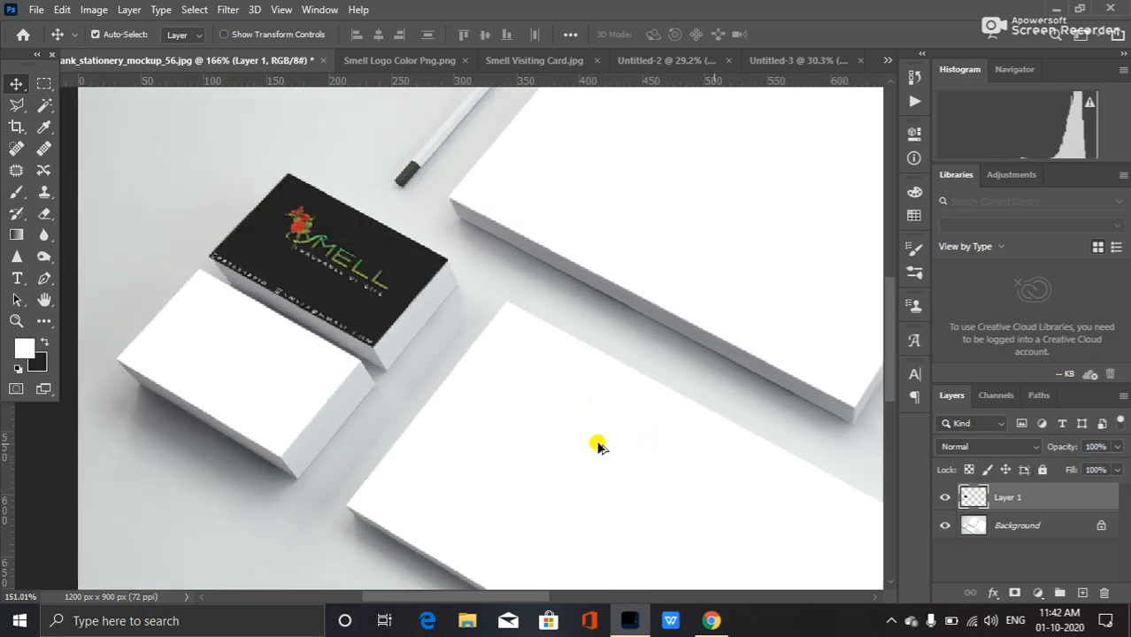
pyautogui.scroll(-4, 474, 422)
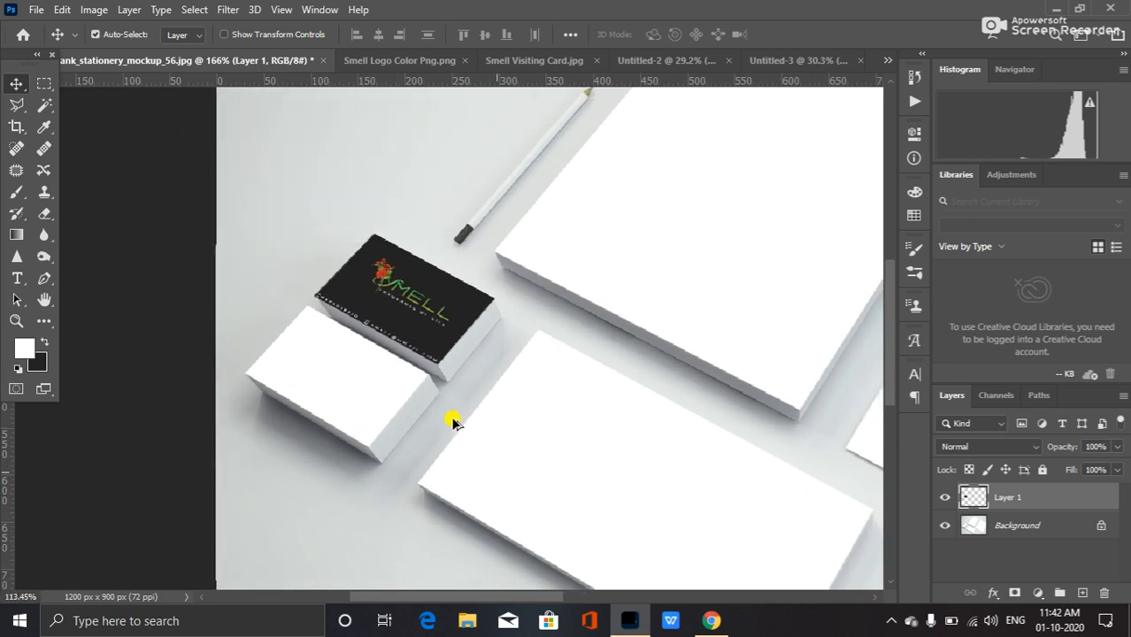
pyautogui.scroll(-4, 445, 420)
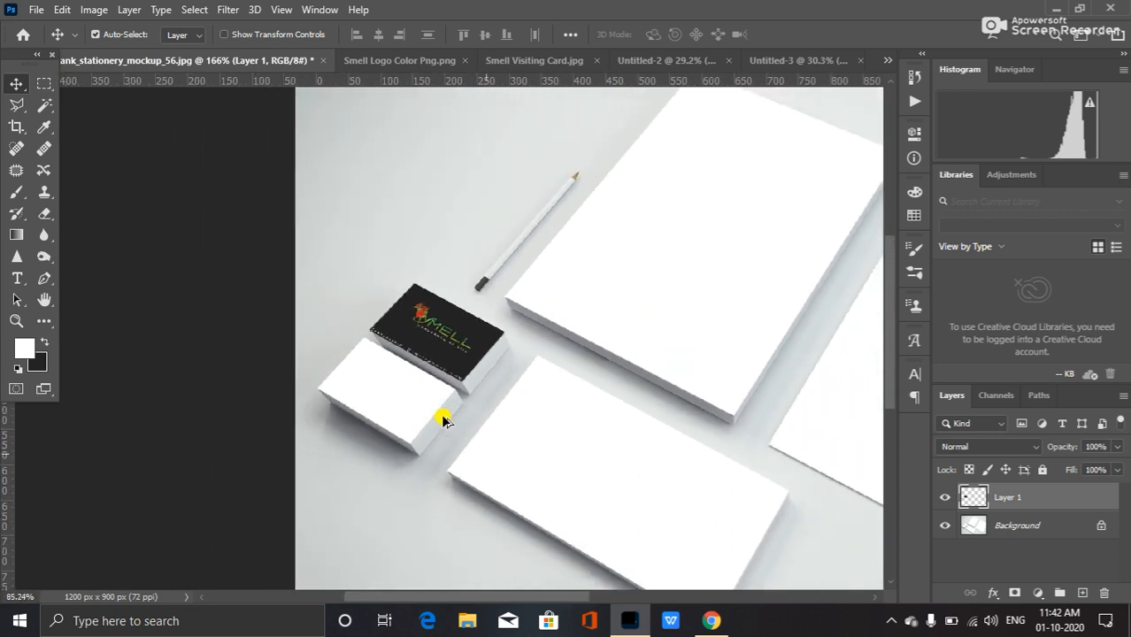
pyautogui.scroll(-5, 442, 418)
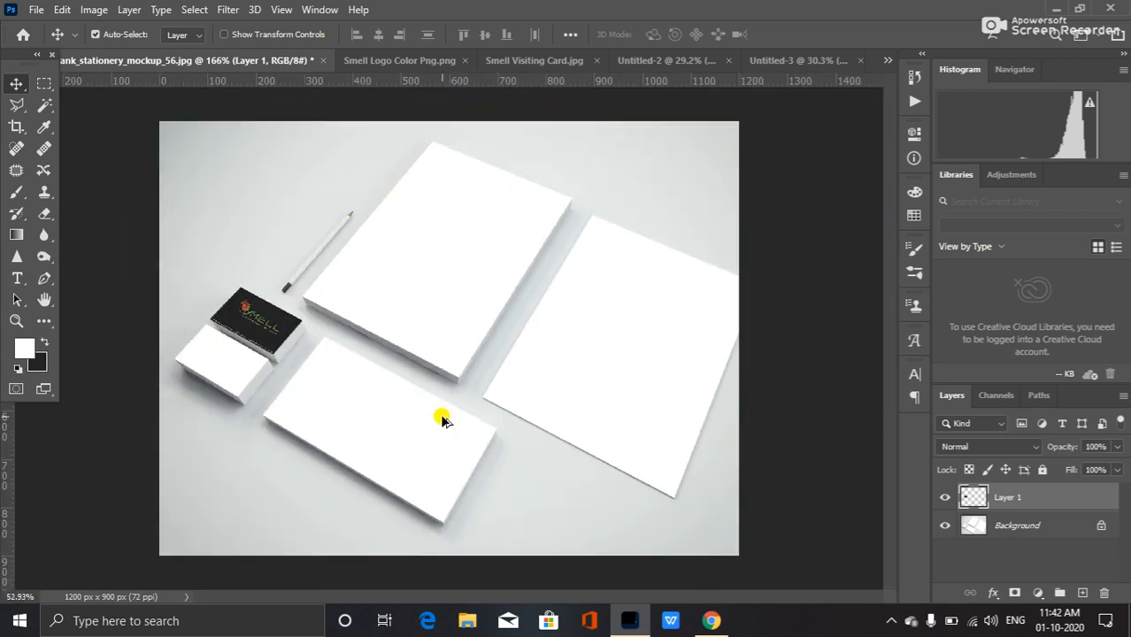
pyautogui.scroll(2, 306, 394)
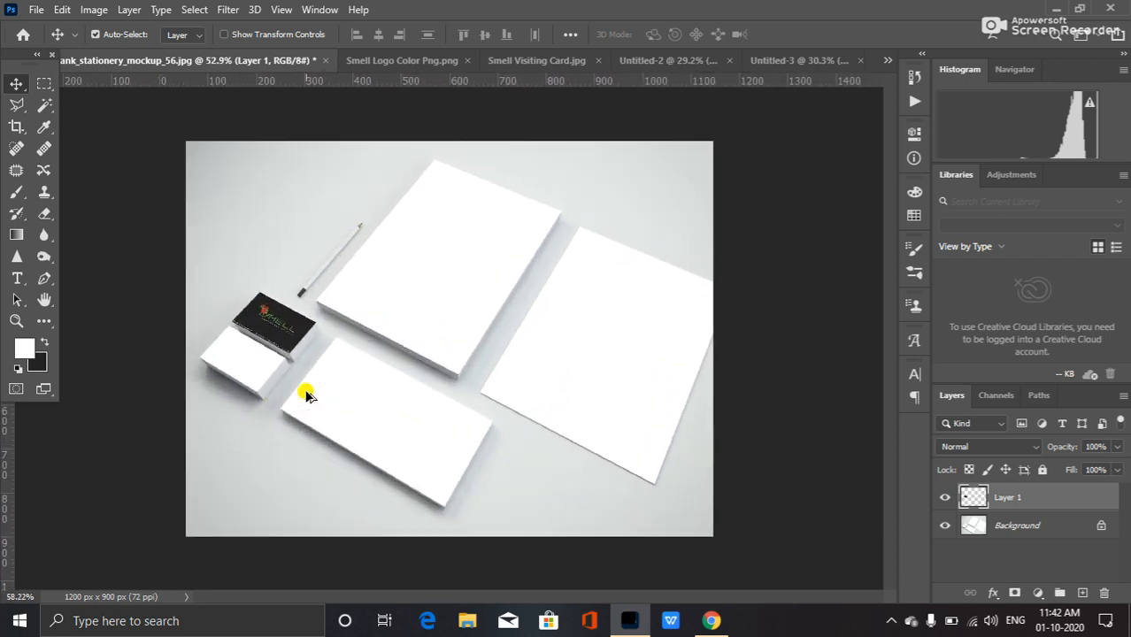
pyautogui.scroll(1, 305, 394)
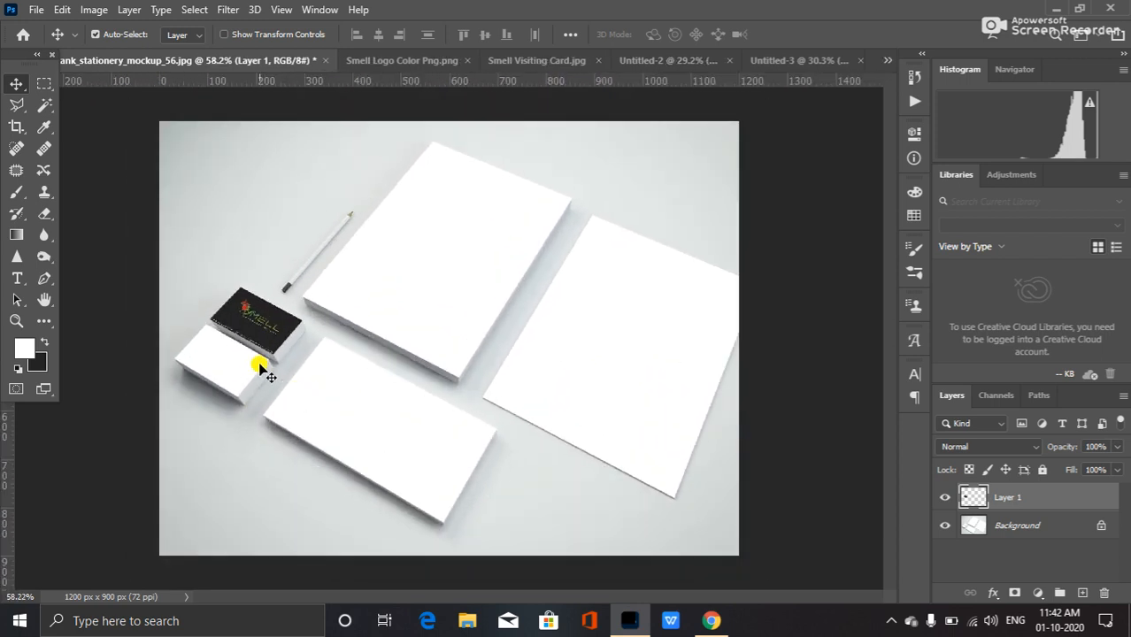
pyautogui.hotkey('ctrl', 'j')
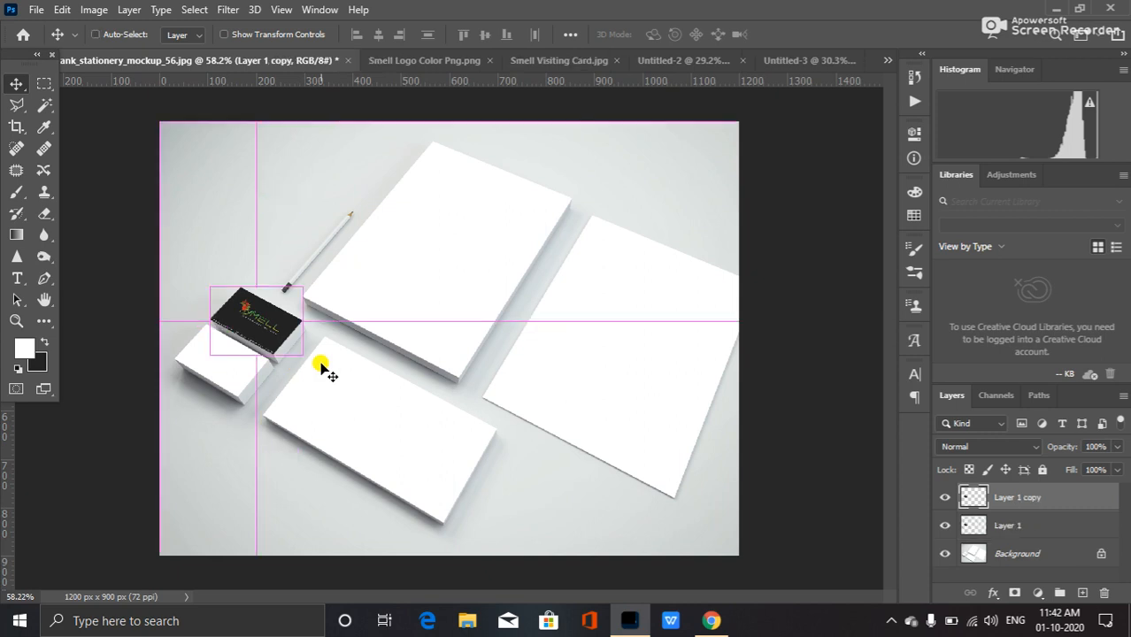
# Nudge the duplicated card layer down and left onto the face of the lower business card stack.
pyautogui.press('Down')
pyautogui.press('Down')
pyautogui.press('Down')
pyautogui.press('Down')
pyautogui.press('Down')
pyautogui.press('Down')
pyautogui.press('Down')
pyautogui.press('Down')
pyautogui.press('Down')
pyautogui.press('Down')
pyautogui.press('Down')
pyautogui.press('Down')
pyautogui.press('Down')
pyautogui.press('Down')
pyautogui.press('Down')
pyautogui.press('Down')
pyautogui.press('Down')
pyautogui.press('Down')
pyautogui.press('Down')
pyautogui.press('Down')
pyautogui.press('Down')
pyautogui.press('Down')
pyautogui.press('Down')
pyautogui.press('Down')
pyautogui.press('Down')
pyautogui.press('Down')
pyautogui.press('Down')
pyautogui.press('Down')
pyautogui.press('Down')
pyautogui.press('Down')
pyautogui.press('Down')
pyautogui.press('Down')
pyautogui.press('Down')
pyautogui.press('Down')
pyautogui.press('Down')
pyautogui.press('Down')
pyautogui.press('Down')
pyautogui.press('Down')
pyautogui.press('Left')
pyautogui.press('Left')
pyautogui.press('Left')
pyautogui.press('Left')
pyautogui.press('Left')
pyautogui.press('Left')
pyautogui.press('Left')
pyautogui.press('Left')
pyautogui.press('Left')
pyautogui.press('Left')
pyautogui.press('Left')
pyautogui.press('Left')
pyautogui.press('Left')
pyautogui.press('Left')
pyautogui.press('Left')
pyautogui.press('Left')
pyautogui.press('Left')
pyautogui.press('Left')
pyautogui.press('Left')
pyautogui.press('Left')
pyautogui.press('Down')
pyautogui.press('Down')
pyautogui.press('Down')
pyautogui.press('Down')
pyautogui.press('Down')
pyautogui.press('Down')
pyautogui.press('Down')
pyautogui.press('Down')
pyautogui.press('Down')
pyautogui.press('Down')
pyautogui.press('Down')
pyautogui.press('Down')
pyautogui.press('Down')
pyautogui.press('Down')
pyautogui.press('Down')
pyautogui.press('Down')
pyautogui.press('Down')
pyautogui.press('Down')
pyautogui.press('Down')
pyautogui.press('Down')
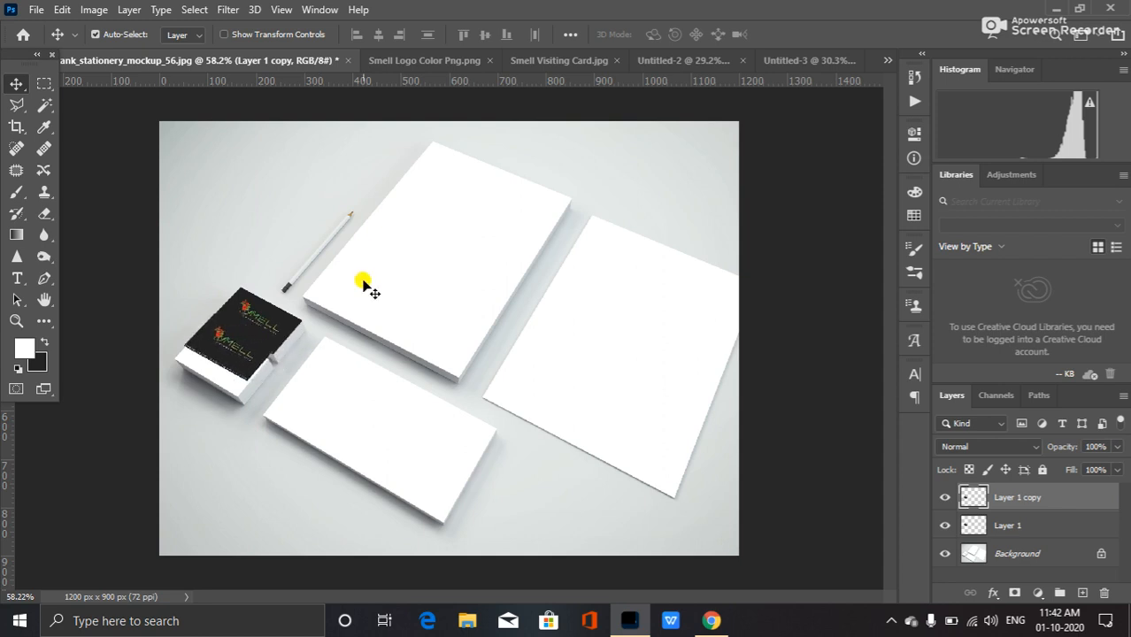
pyautogui.press('Down')
pyautogui.press('Down')
pyautogui.press('Left')
pyautogui.press('Left')
pyautogui.press('Left')
pyautogui.press('Left')
pyautogui.press('Left')
pyautogui.press('Left')
pyautogui.press('Left')
pyautogui.press('Left')
pyautogui.press('Left')
pyautogui.press('Left')
pyautogui.press('Left')
pyautogui.press('Left')
pyautogui.press('Left')
pyautogui.press('Left')
pyautogui.press('Left')
pyautogui.press('Left')
pyautogui.press('Left')
pyautogui.press('Down')
pyautogui.press('Down')
pyautogui.press('Down')
pyautogui.press('Down')
pyautogui.press('Down')
pyautogui.press('Right')
pyautogui.press('Right')
pyautogui.press('Right')
pyautogui.press('Up')
pyautogui.press('Up')
pyautogui.press('Up')
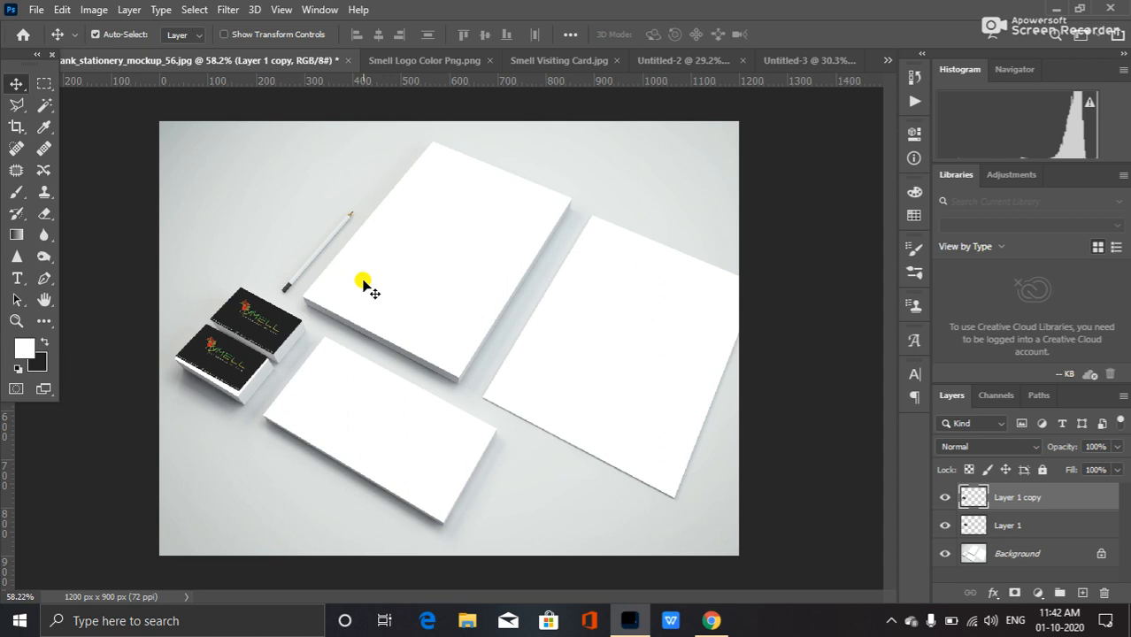
# Switch the duplicate card's transform to Distort and drag its corners onto the lower business card's face.
pyautogui.hotkey('ctrl', 't')
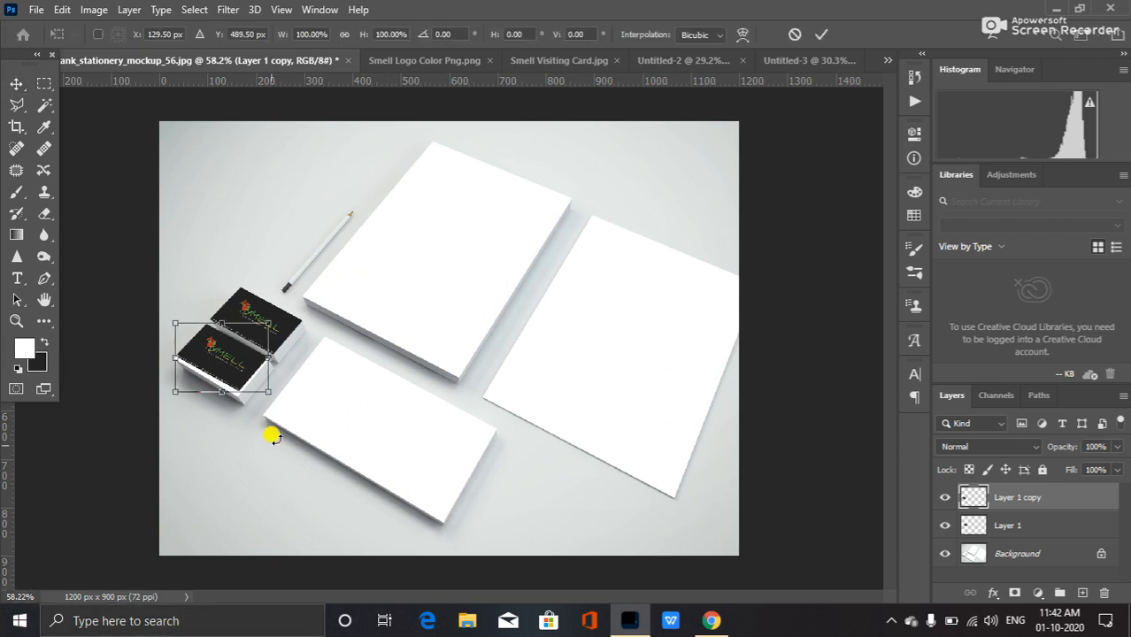
pyautogui.rightClick(234, 367)
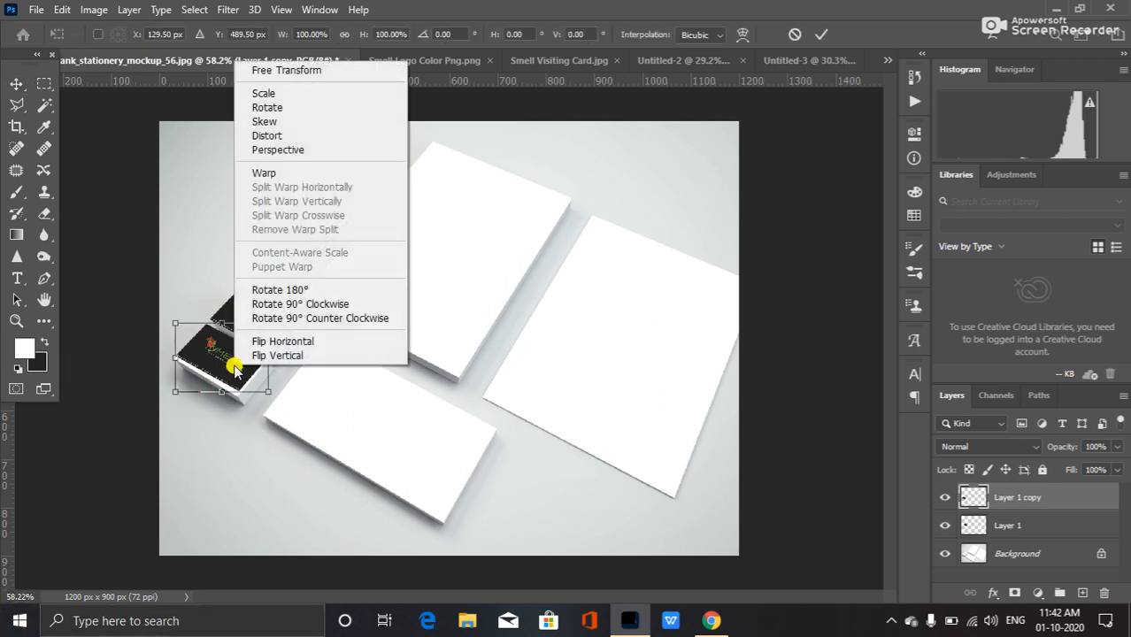
pyautogui.click(303, 134)
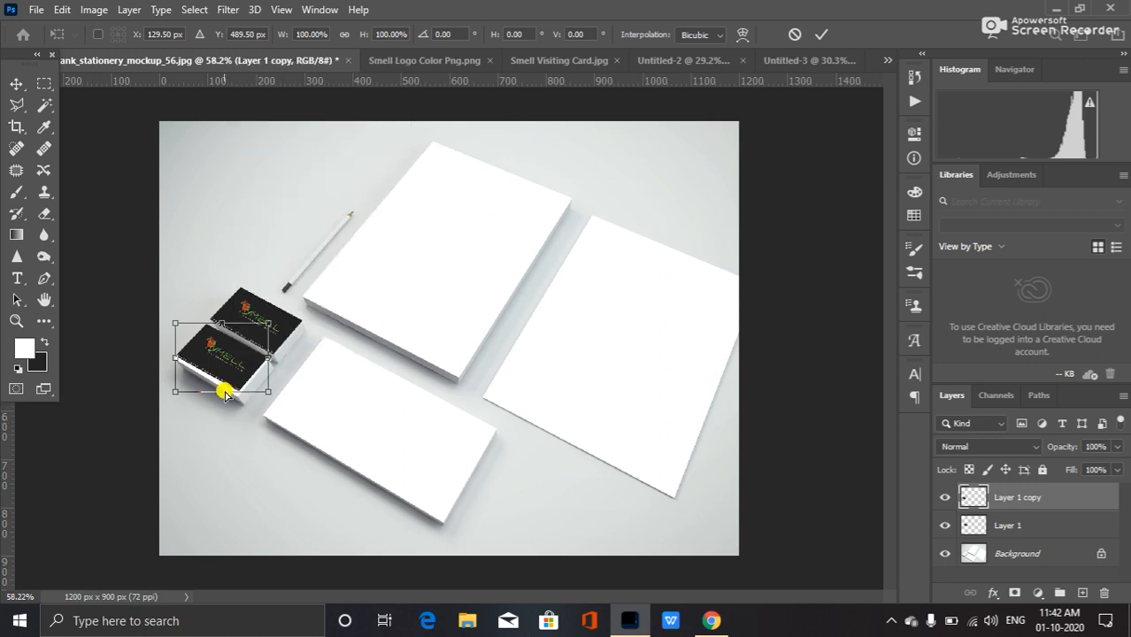
pyautogui.moveTo(269, 394); pyautogui.dragTo(268, 361)
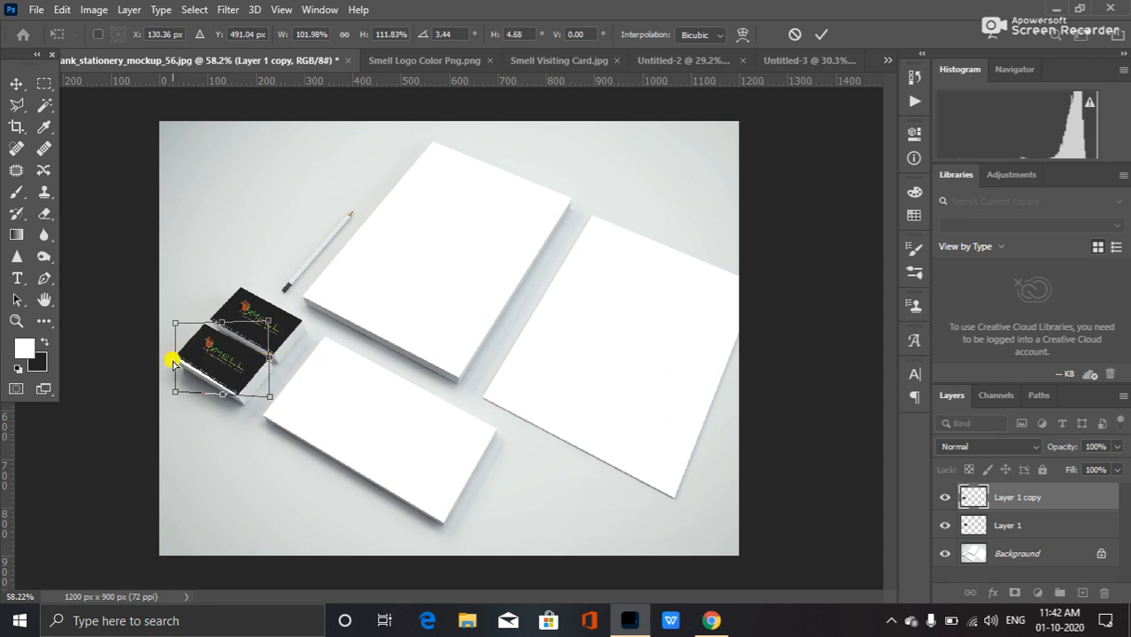
pyautogui.moveTo(173, 359); pyautogui.dragTo(171, 364)
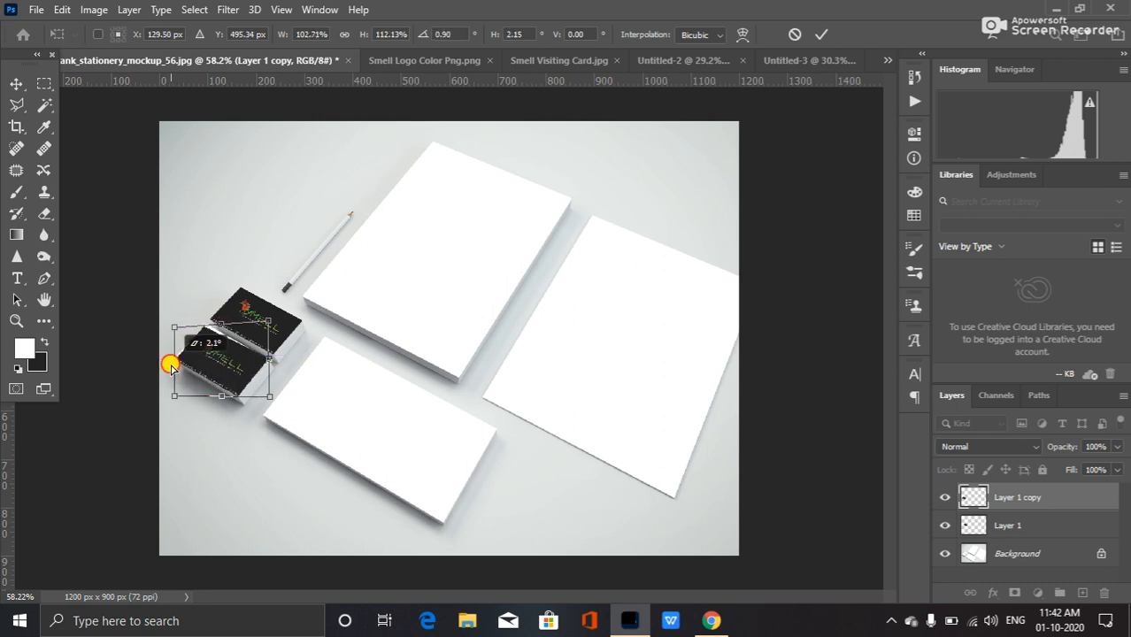
pyautogui.moveTo(222, 326); pyautogui.dragTo(220, 329)
pyautogui.moveTo(176, 363); pyautogui.dragTo(176, 368)
pyautogui.moveTo(220, 324); pyautogui.dragTo(223, 324)
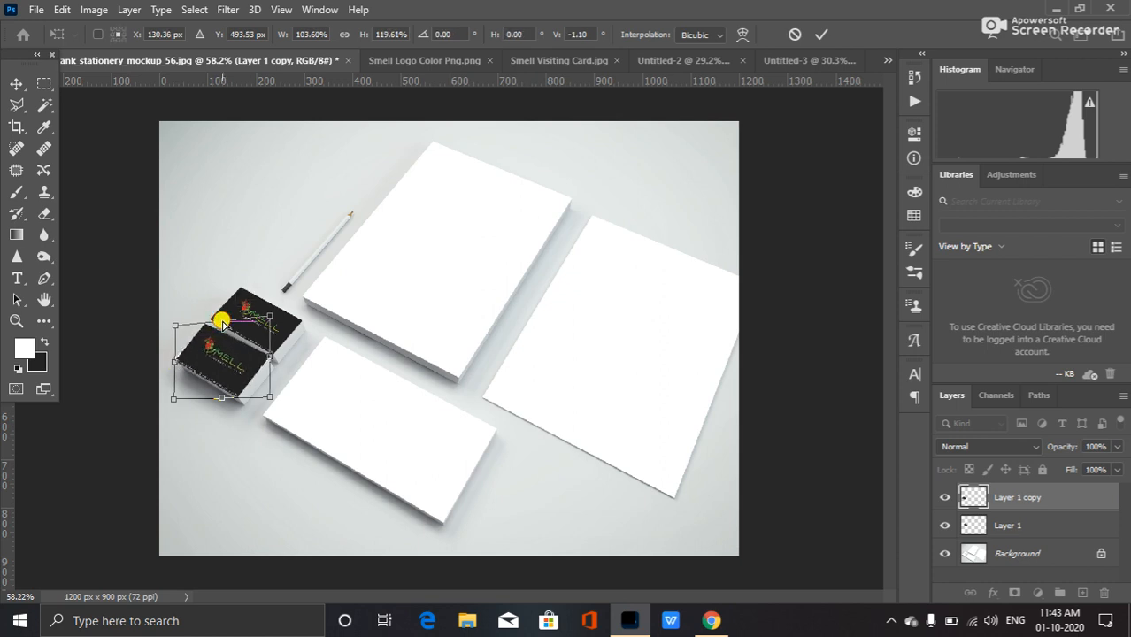
# Fine-tune the lower card's distorted corners to match its edges and apply the transform.
pyautogui.moveTo(269, 358); pyautogui.dragTo(266, 361)
pyautogui.press('Up')
pyautogui.press('Up')
pyautogui.press('Right')
pyautogui.press('Right')
pyautogui.press('Left')
pyautogui.press('Up')
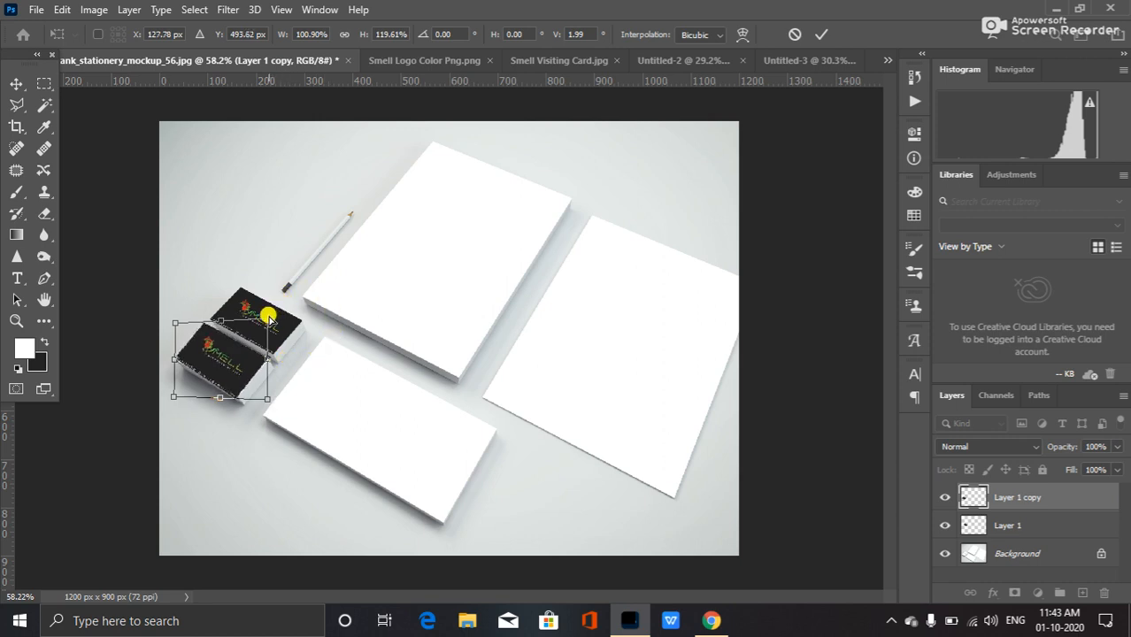
pyautogui.press('Return')
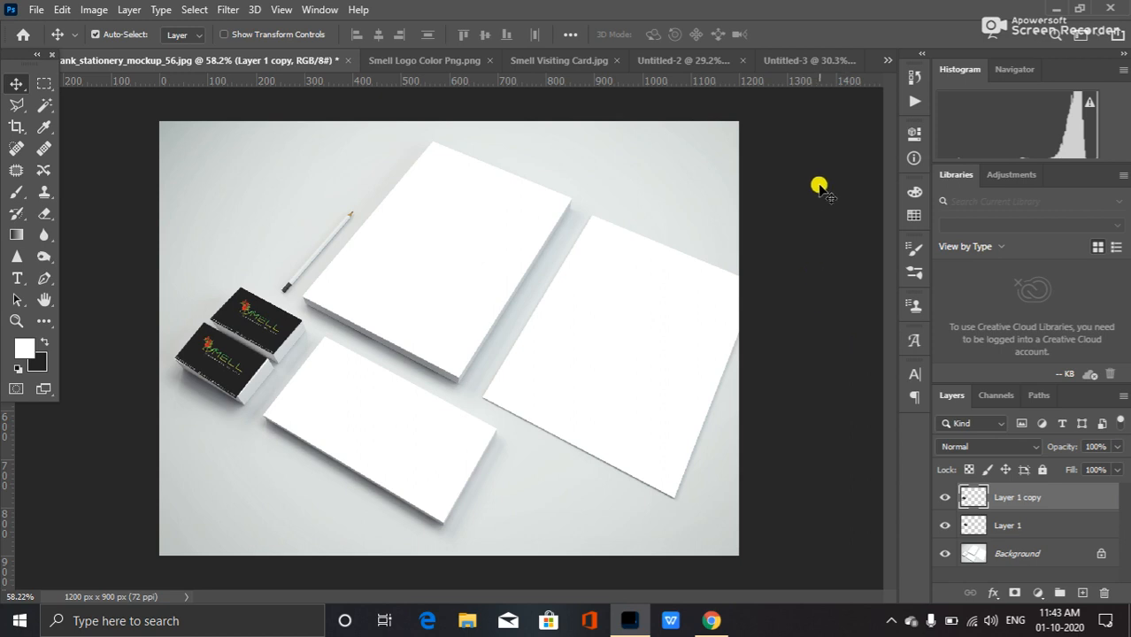
# Open the letterhead document and merge all of its layers into a single layer.
pyautogui.click(677, 58)
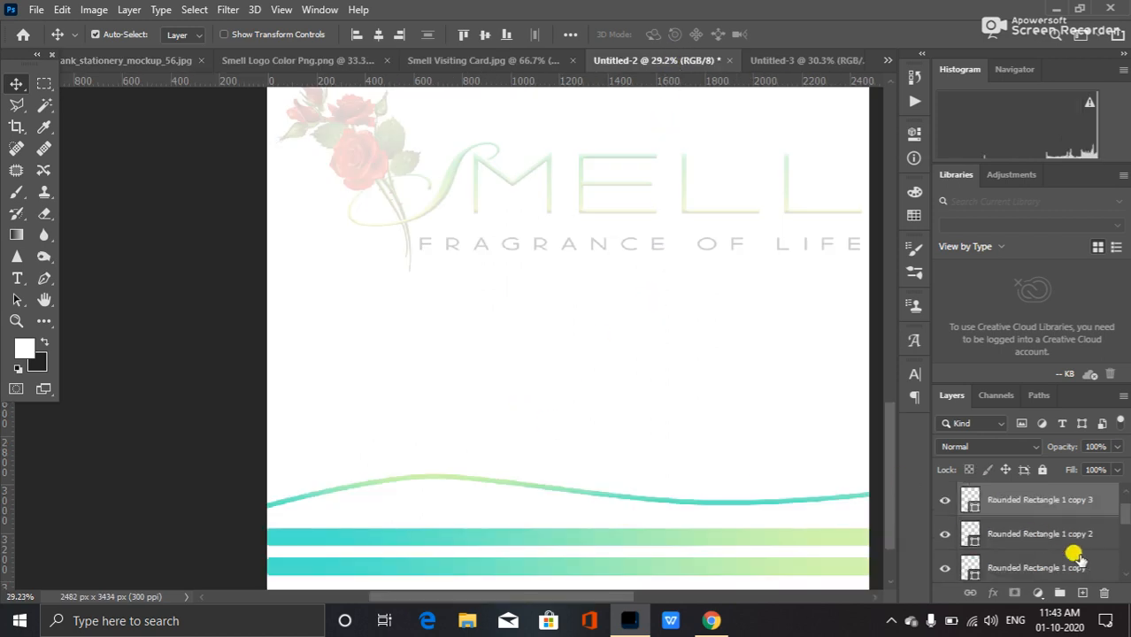
pyautogui.moveTo(1126, 507); pyautogui.dragTo(1126, 584)
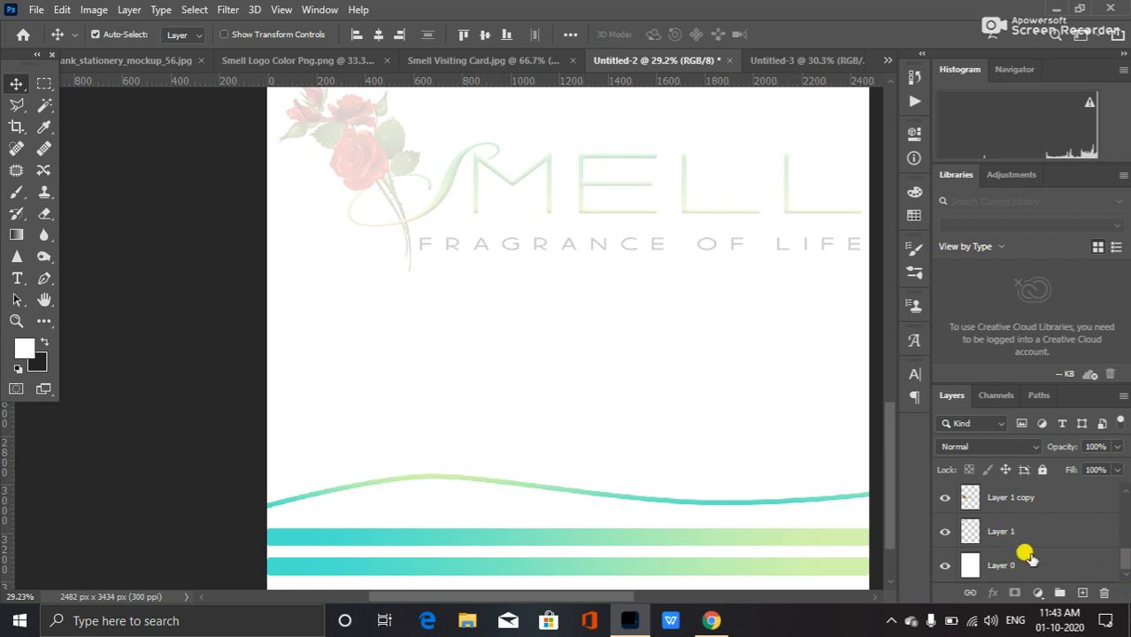
pyautogui.click(1089, 565)
pyautogui.moveTo(1122, 553); pyautogui.dragTo(1129, 485)
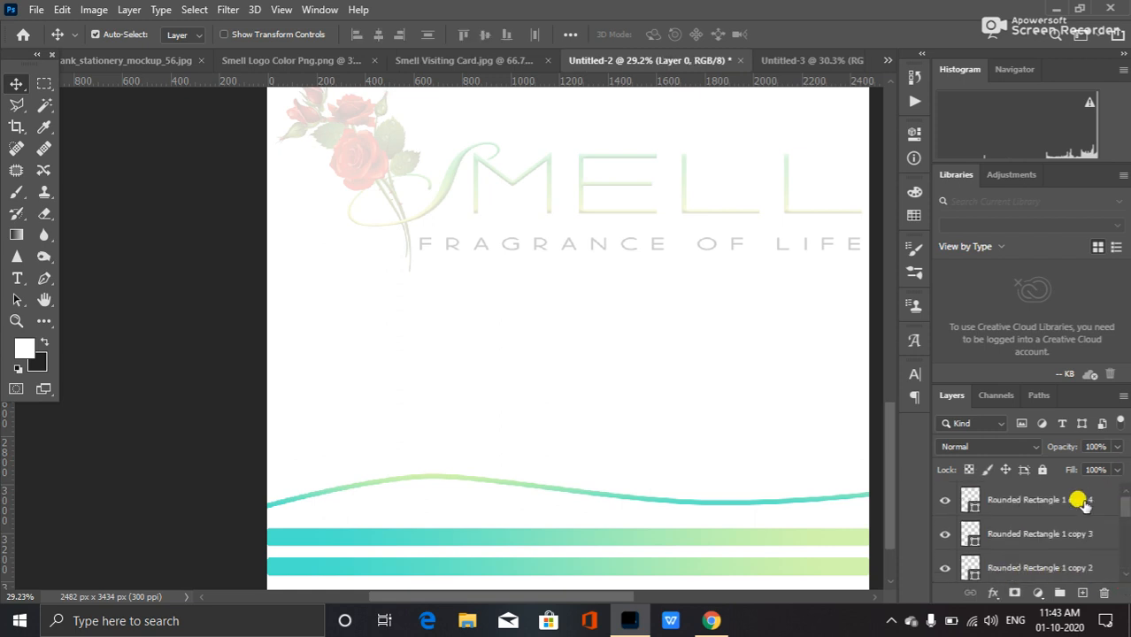
pyautogui.keyDown('shift'); pyautogui.click(1053, 509); pyautogui.keyUp('shift')
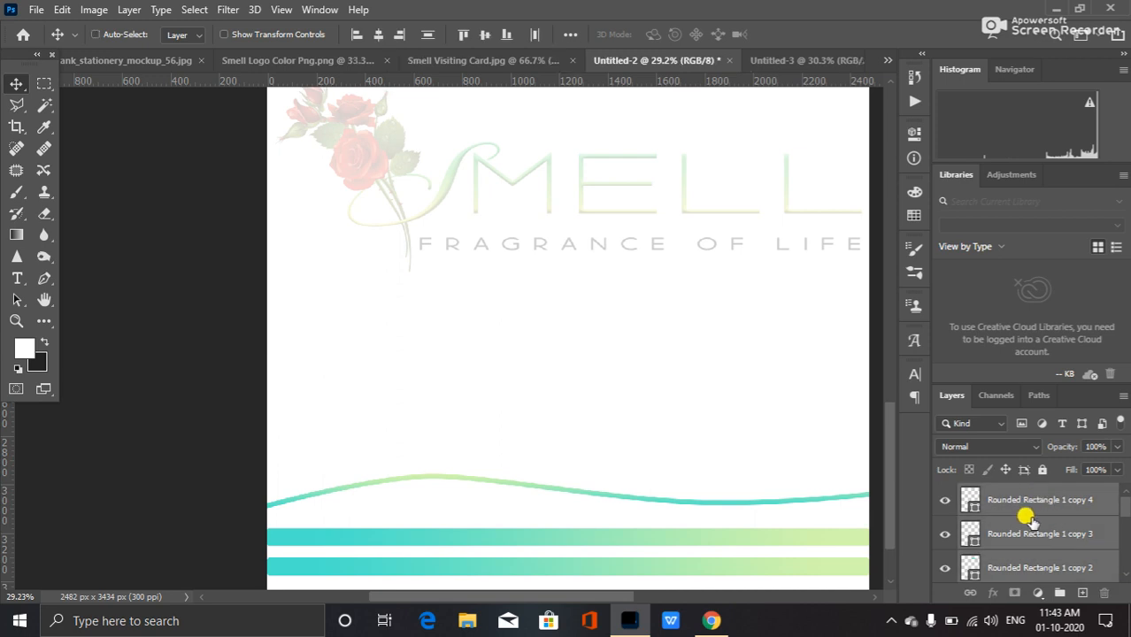
pyautogui.hotkey('ctrl', 'e')
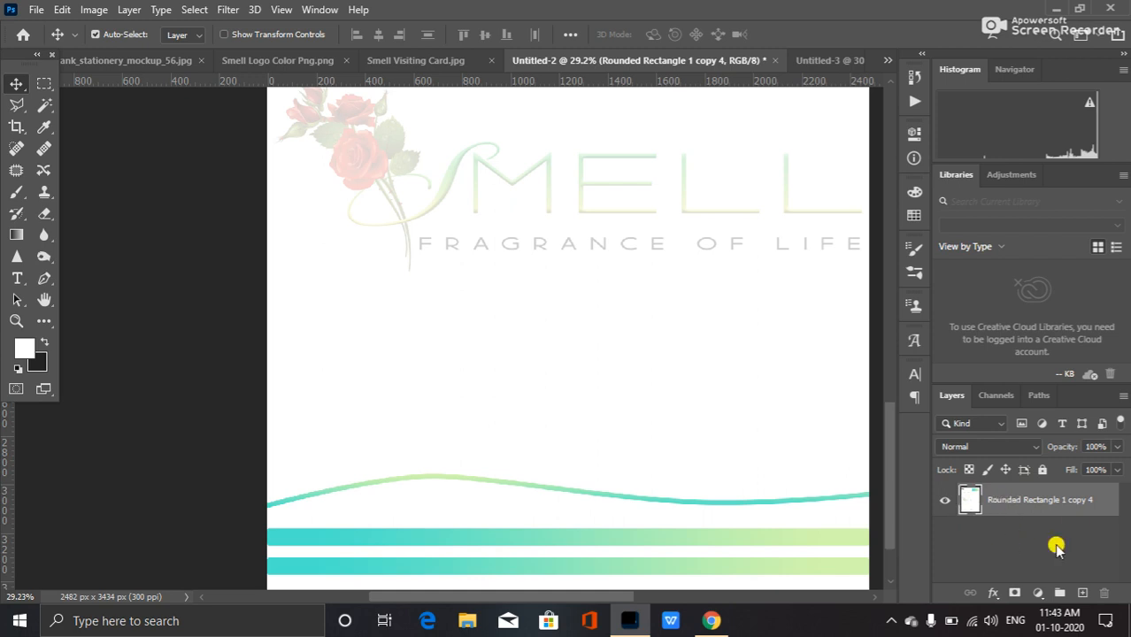
# Drag the merged letterhead layer into the stationery mockup document.
pyautogui.click(944, 501)
pyautogui.click(944, 501)
pyautogui.moveTo(507, 331); pyautogui.dragTo(120, 62)
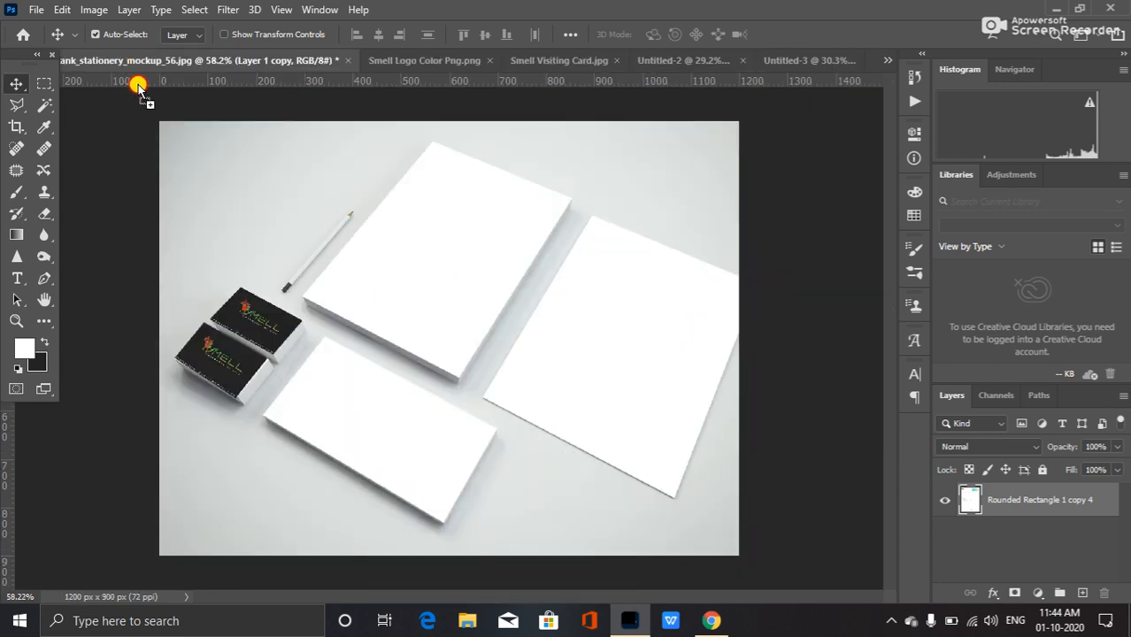
pyautogui.moveTo(407, 301); pyautogui.dragTo(406, 298)
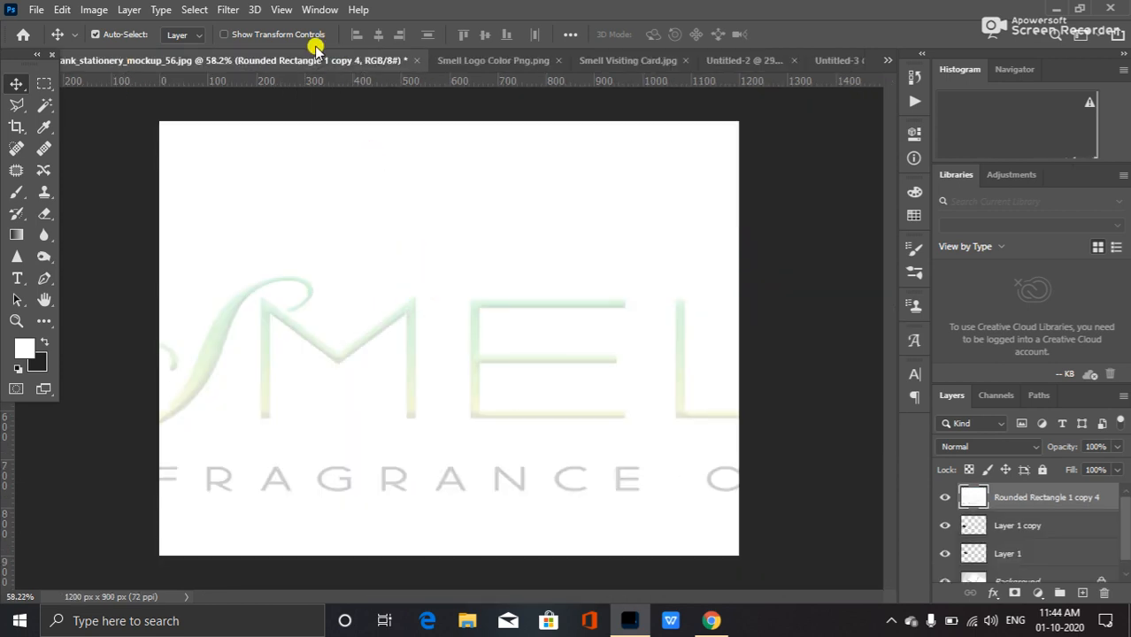
pyautogui.click(513, 60)
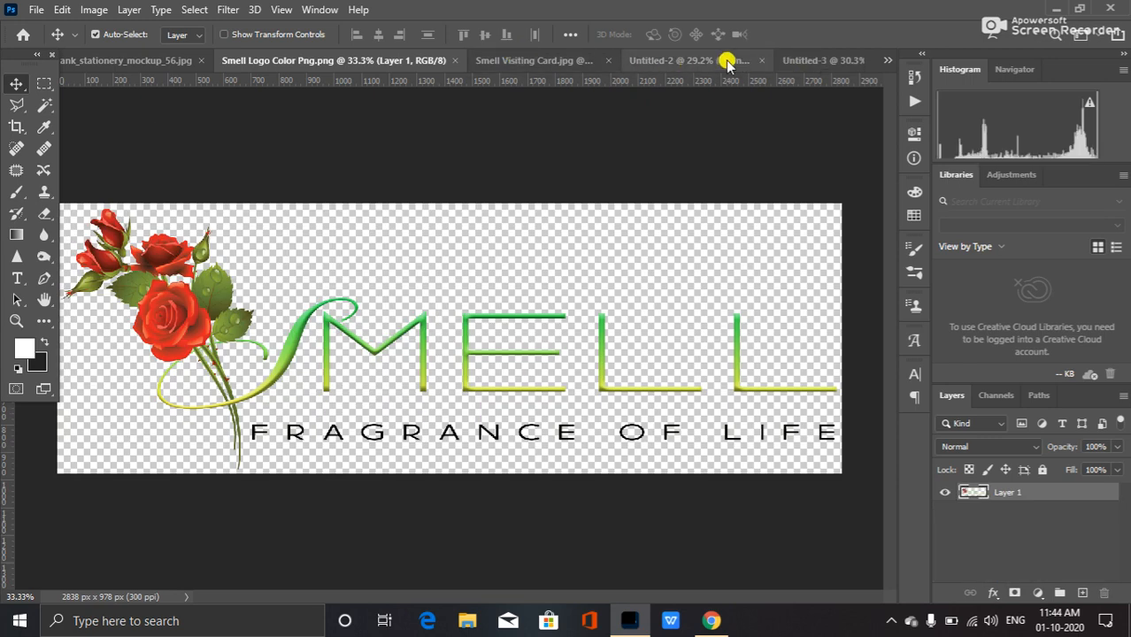
pyautogui.click(677, 64)
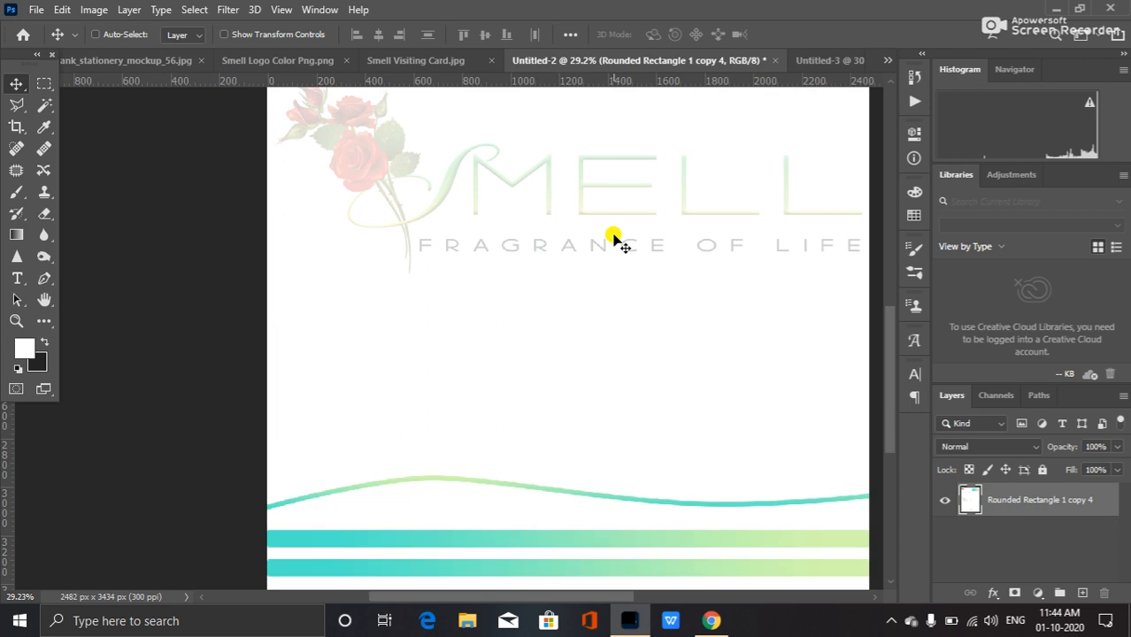
pyautogui.click(110, 56)
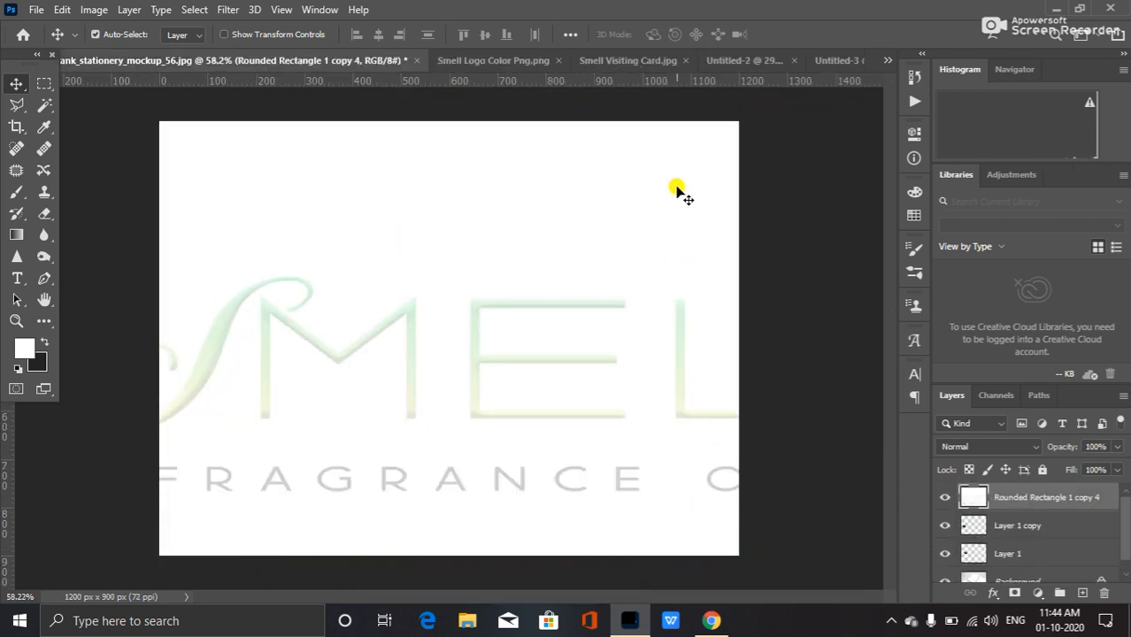
pyautogui.click(742, 62)
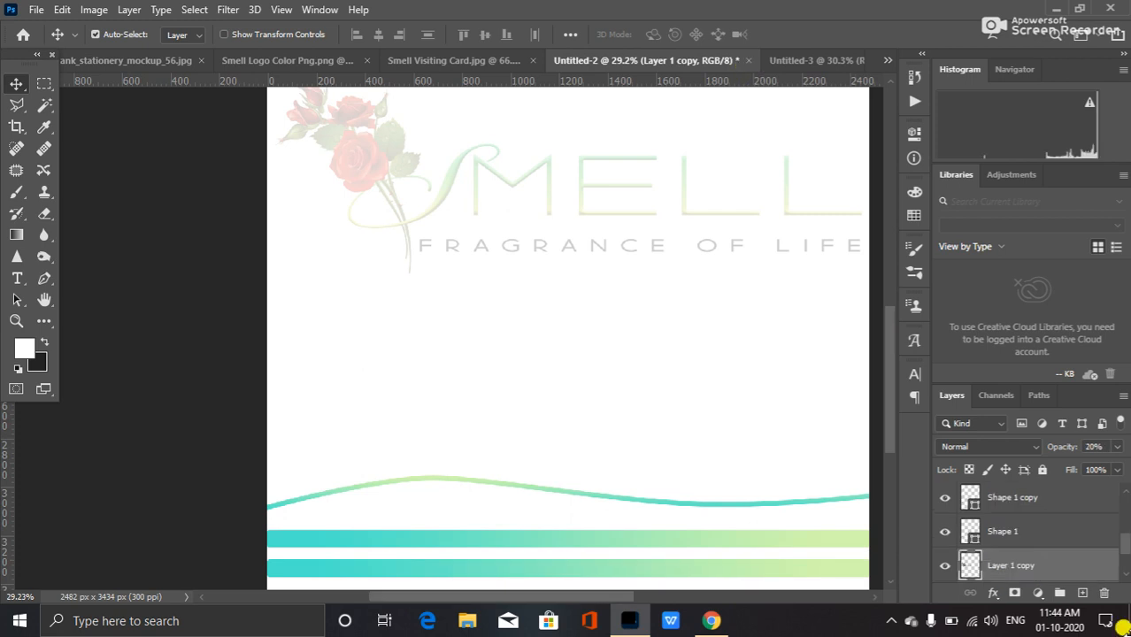
pyautogui.click(128, 59)
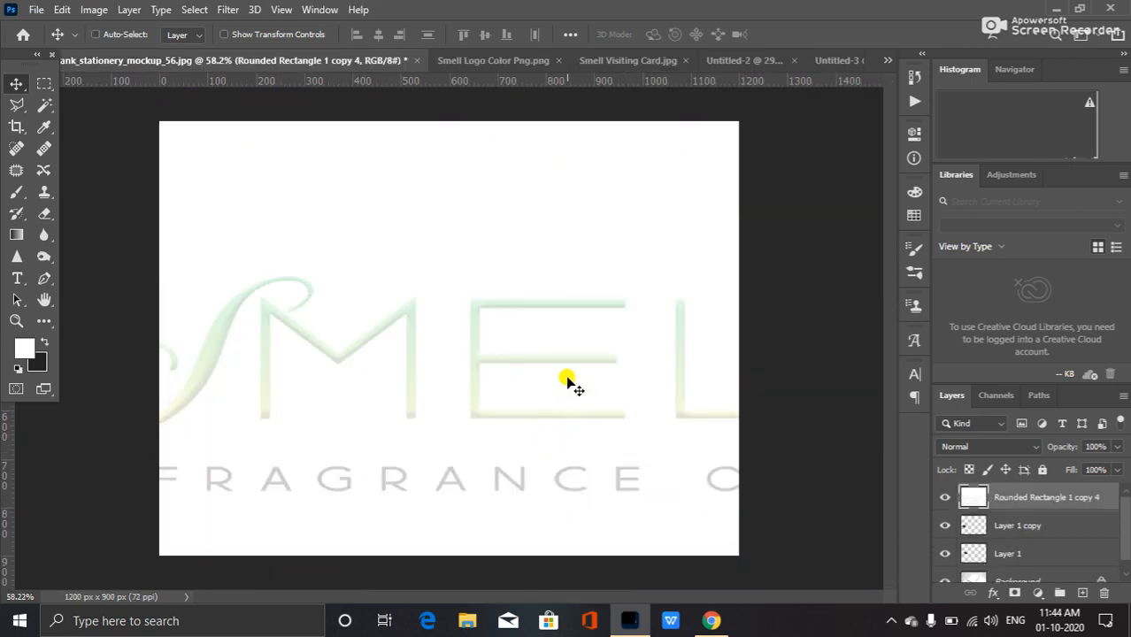
# Merge the letterhead layer down into the card layer, zoom out, and undo the merge.
pyautogui.hotkey('ctrl', 'e')
pyautogui.hotkey('ctrl', '-')
pyautogui.hotkey('ctrl', '-')
pyautogui.hotkey('ctrl', '-')
pyautogui.hotkey('ctrl', '-')
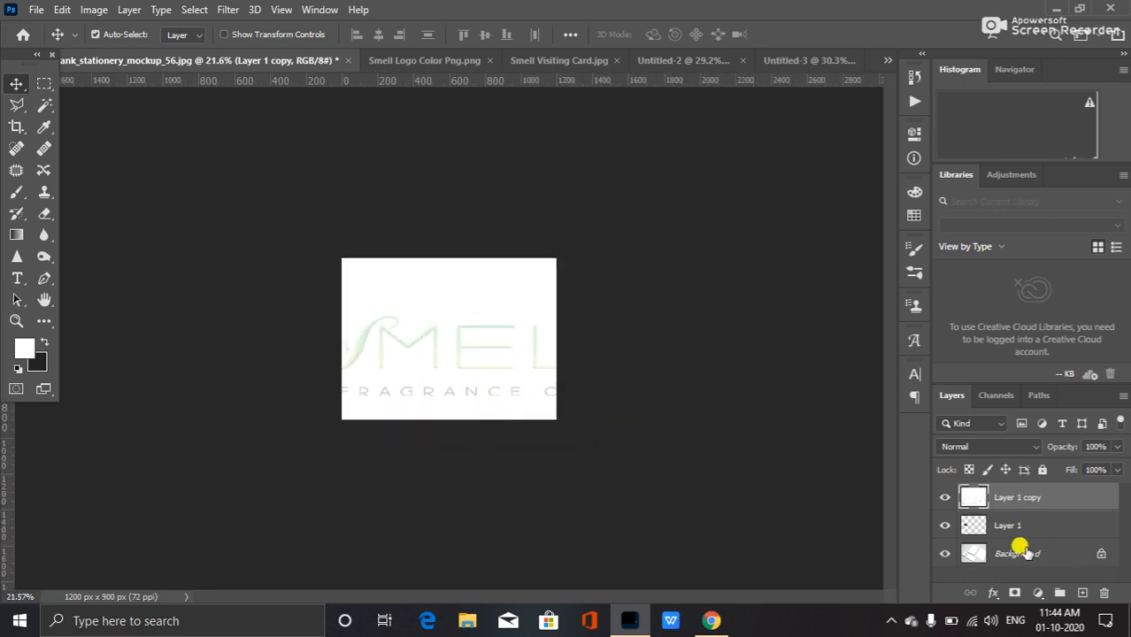
pyautogui.hotkey('ctrl', 'z')
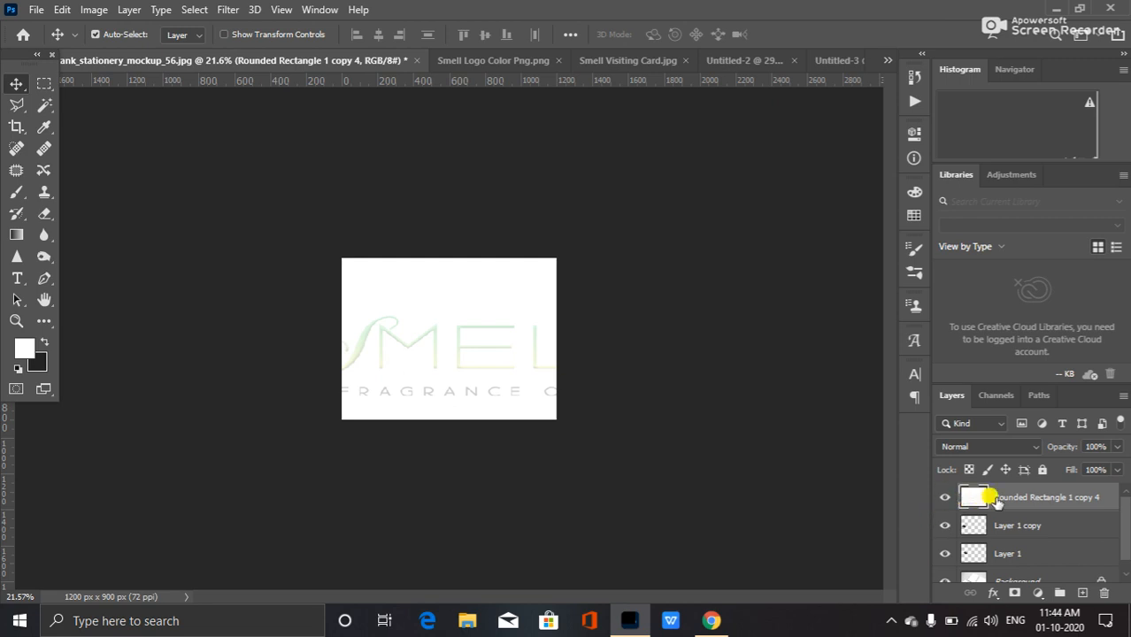
# Scale the letterhead layer down to about 20% with Free Transform.
pyautogui.hotkey('ctrl', 't')
pyautogui.scroll(-7, 567, 408)
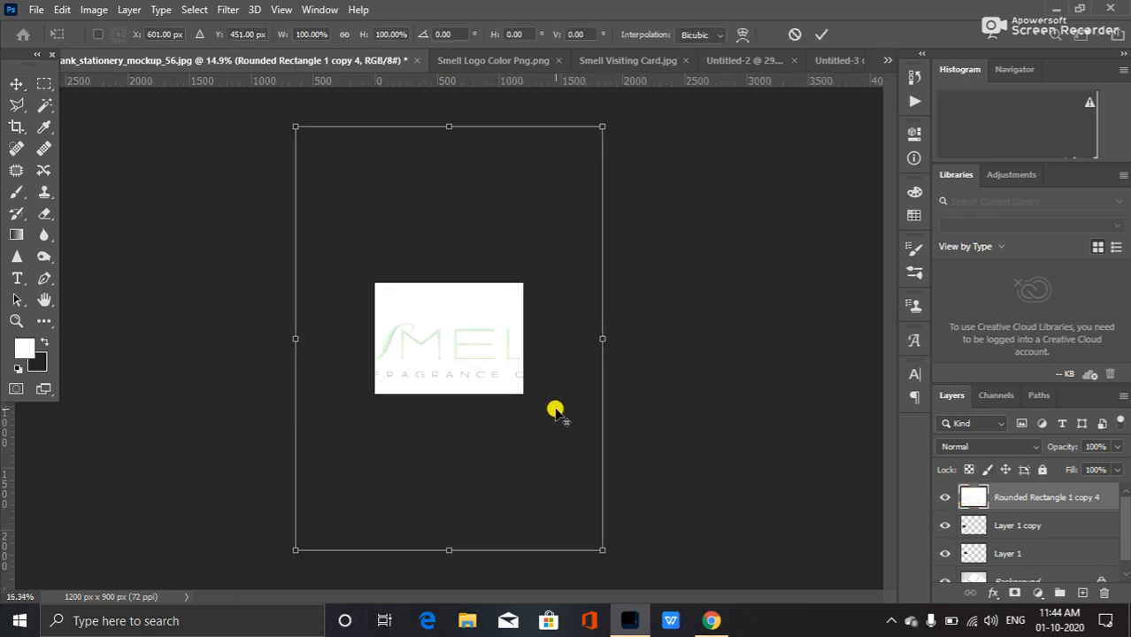
pyautogui.scroll(1, 531, 416)
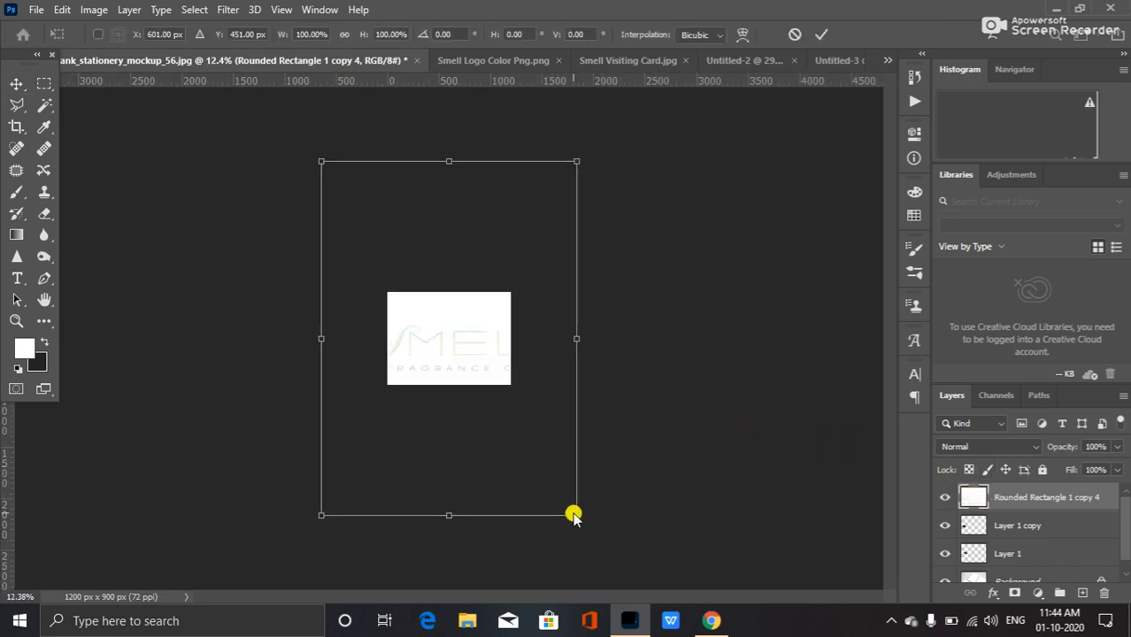
pyautogui.moveTo(575, 516); pyautogui.dragTo(466, 368)
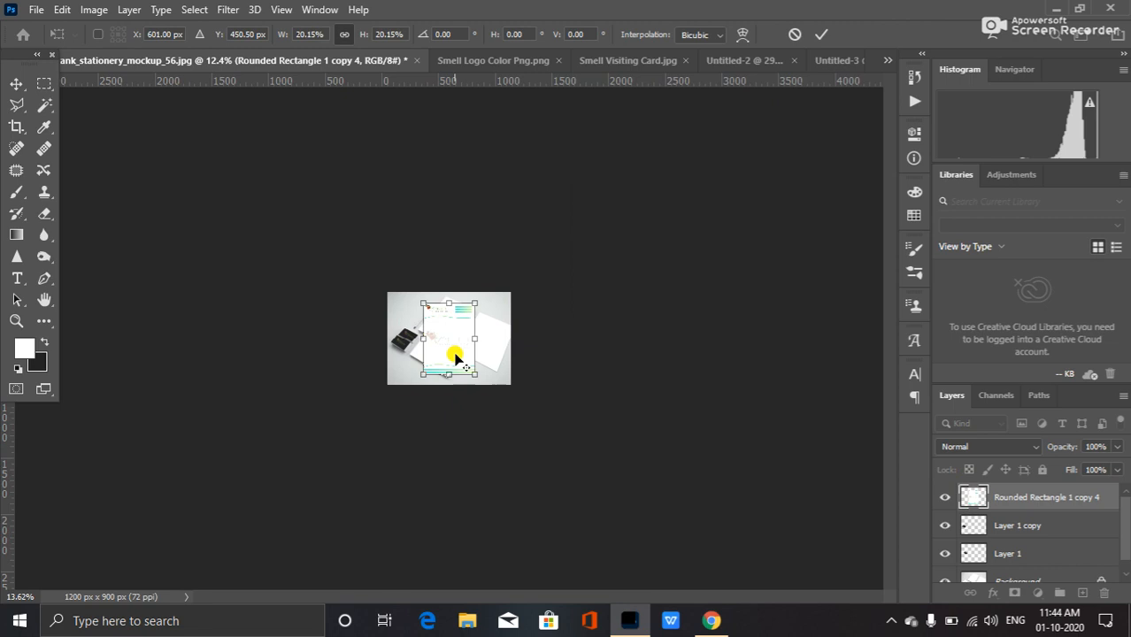
pyautogui.scroll(5, 454, 356)
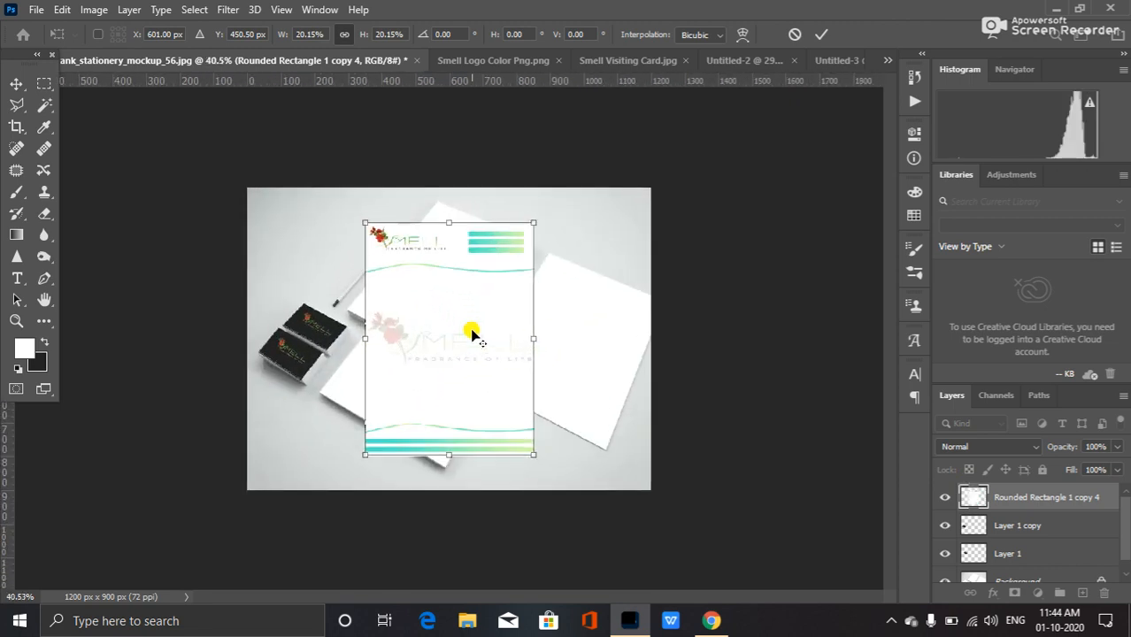
pyautogui.scroll(3, 471, 332)
pyautogui.scroll(-2, 474, 329)
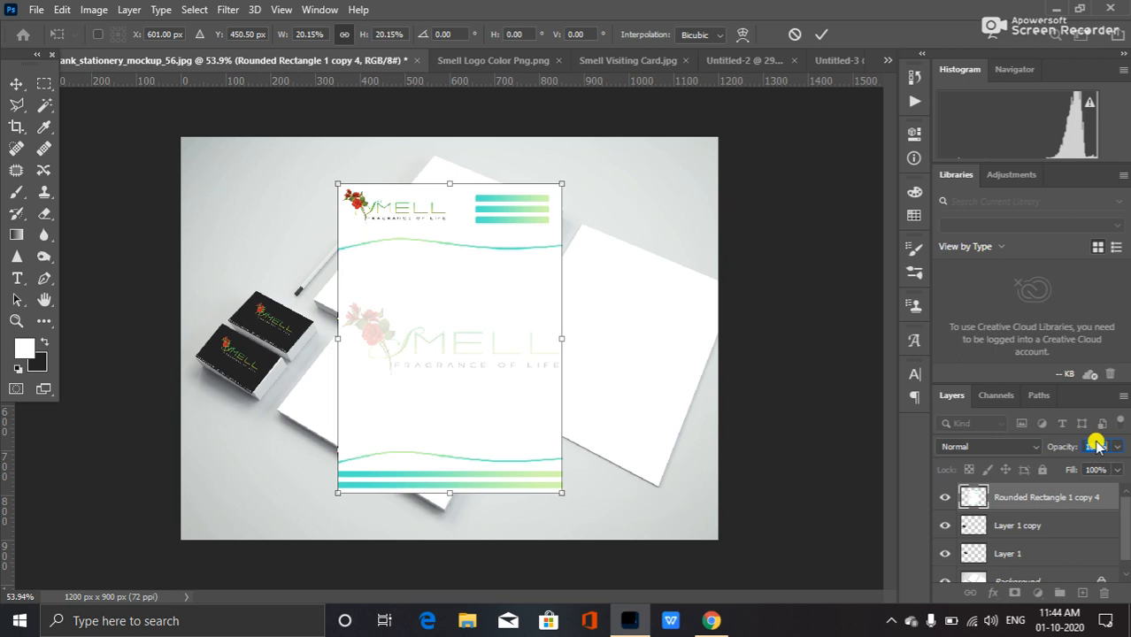
# Set the letterhead layer's opacity to 50% and move and rotate it about 33° over the upper sheet.
pyautogui.write('50')
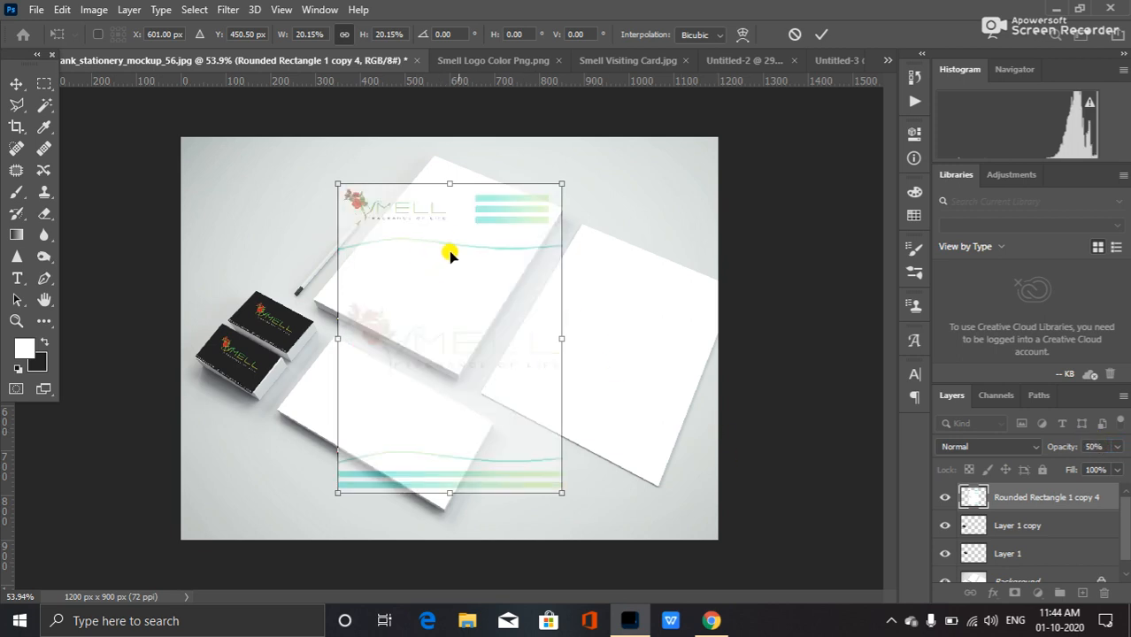
pyautogui.moveTo(451, 245); pyautogui.dragTo(465, 243)
pyautogui.moveTo(602, 166); pyautogui.dragTo(624, 216)
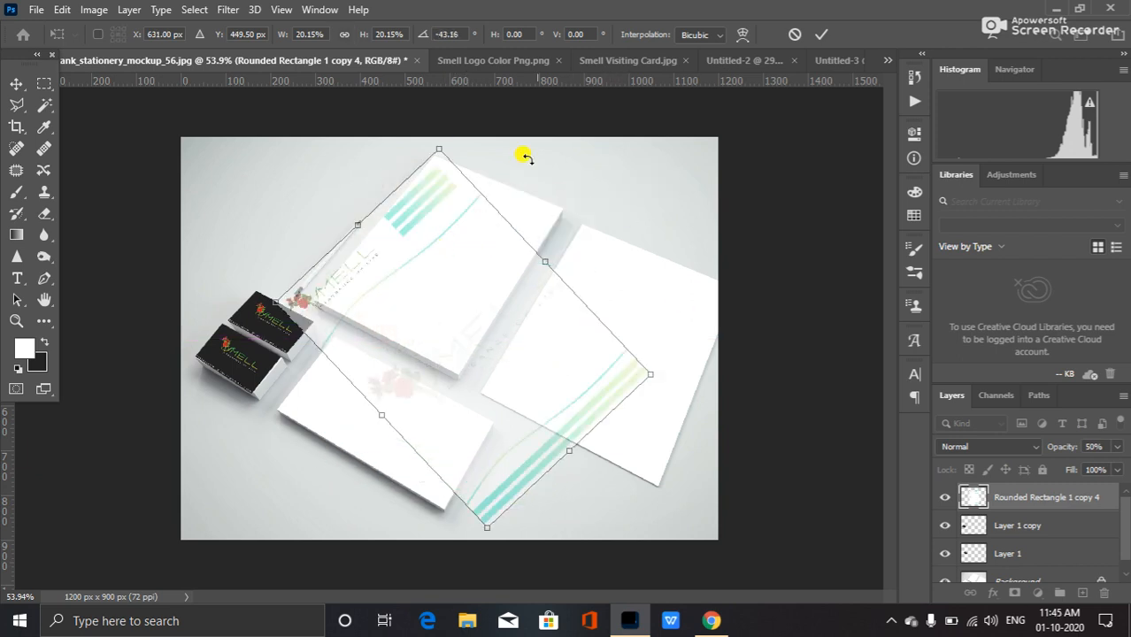
pyautogui.moveTo(479, 157); pyautogui.dragTo(596, 302)
# Distort the letterhead layer by moving its corners to match the upper-left sheet of the mockup.
pyautogui.rightClick(467, 229)
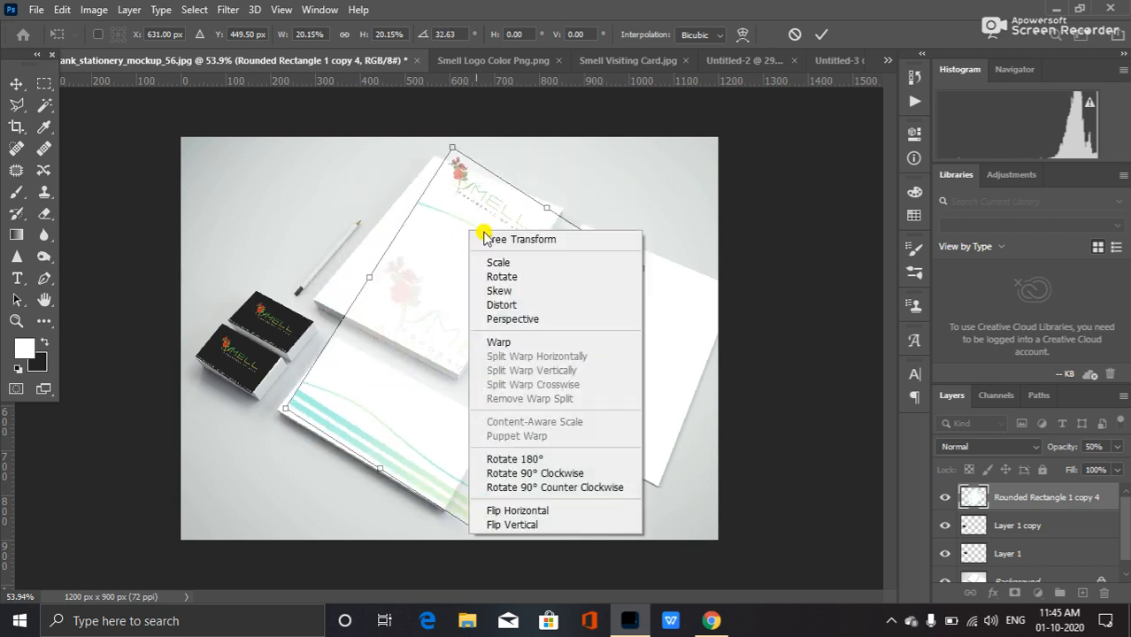
pyautogui.click(512, 305)
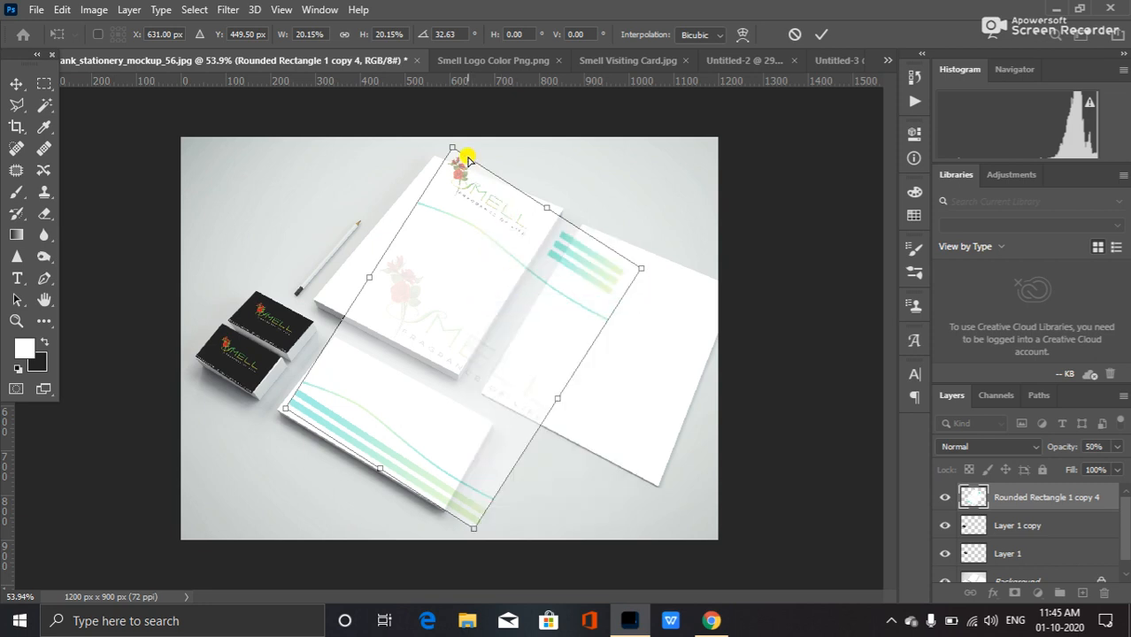
pyautogui.moveTo(452, 148); pyautogui.dragTo(435, 156)
pyautogui.moveTo(641, 273); pyautogui.dragTo(563, 209)
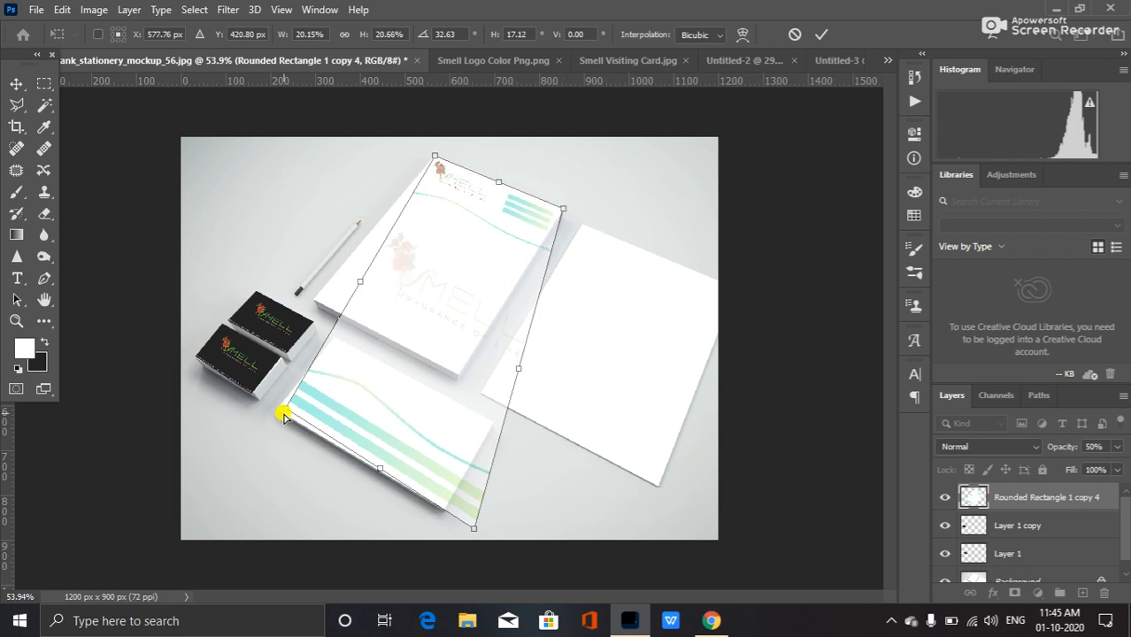
pyautogui.moveTo(286, 408); pyautogui.dragTo(312, 298)
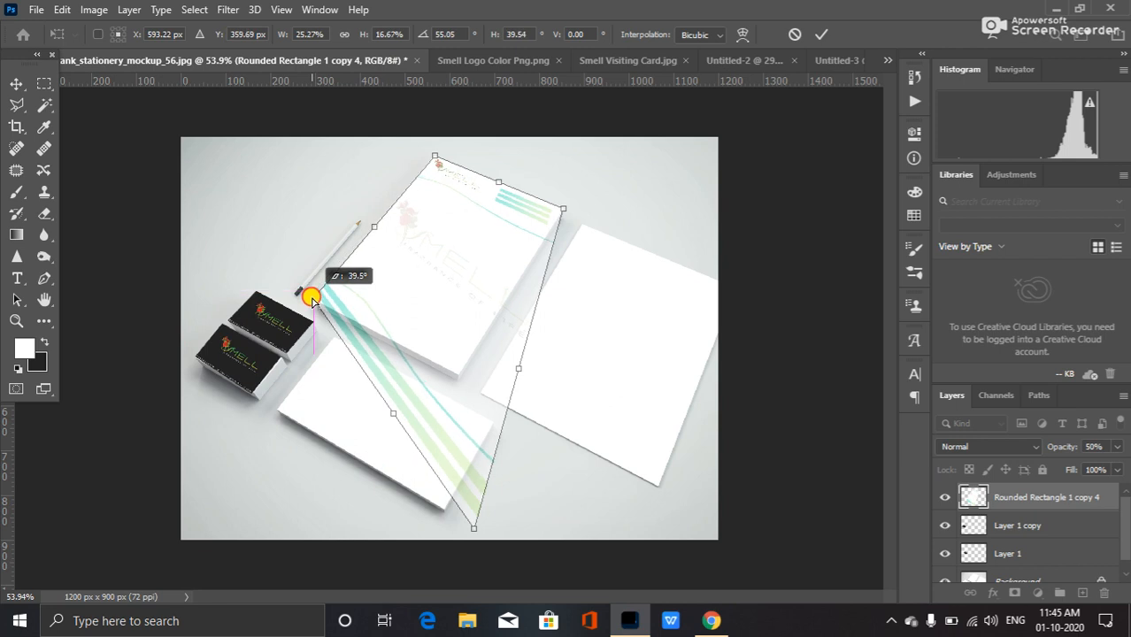
pyautogui.moveTo(473, 526); pyautogui.dragTo(460, 369)
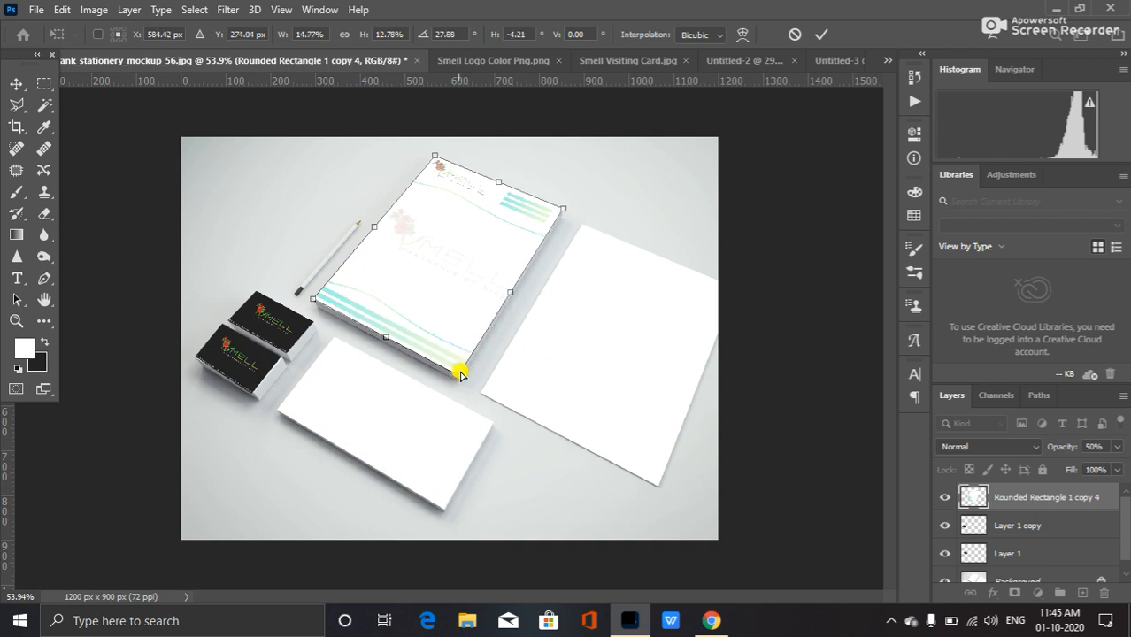
# Refine the letterhead's distorted corners against the sheet edges and apply the transform.
pyautogui.scroll(2, 369, 285)
pyautogui.scroll(3, 305, 273)
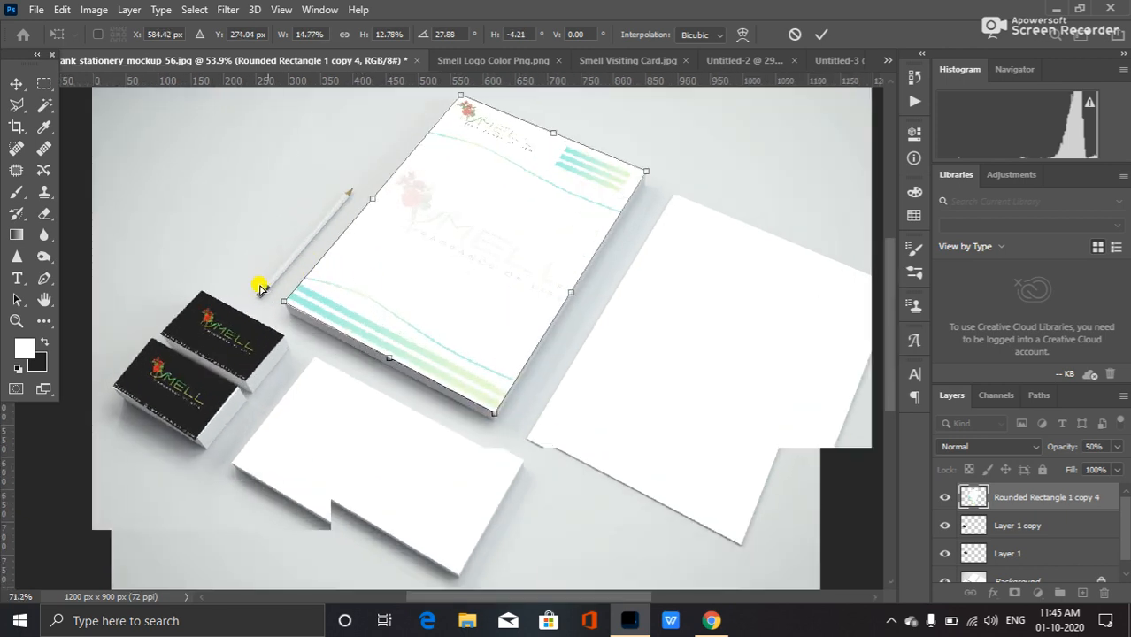
pyautogui.scroll(2, 352, 275)
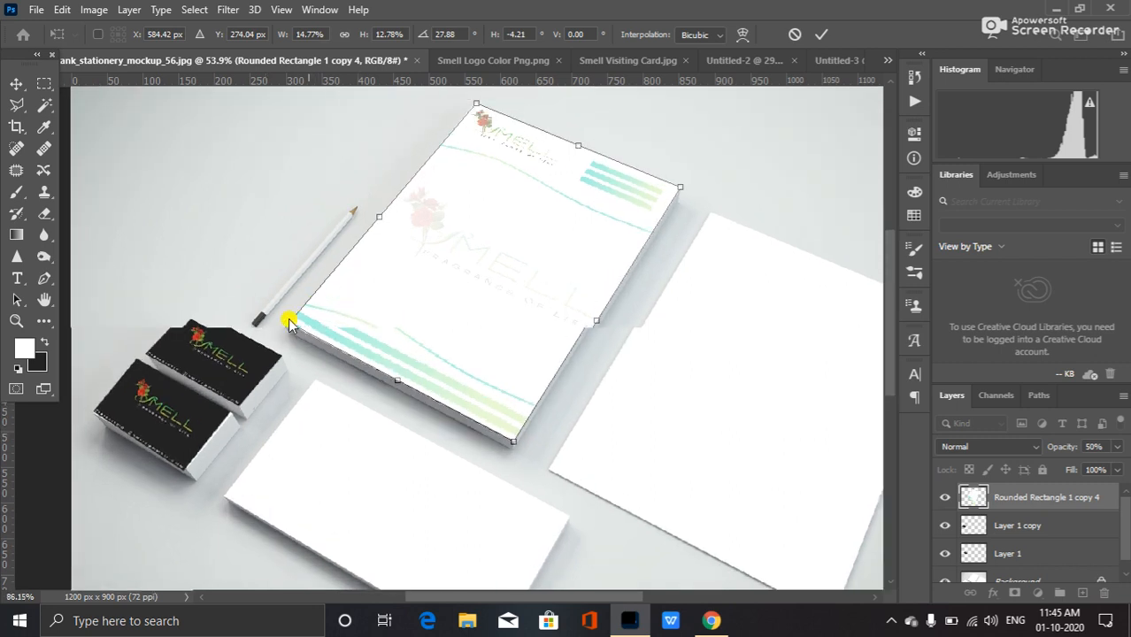
pyautogui.moveTo(279, 344); pyautogui.dragTo(278, 345)
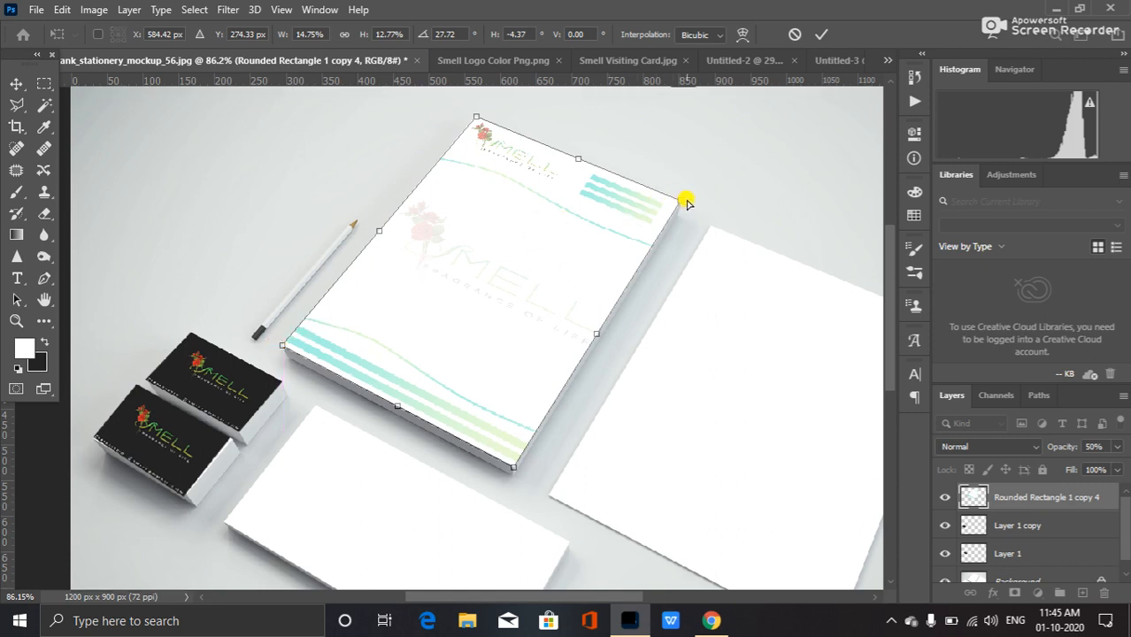
pyautogui.moveTo(681, 202); pyautogui.dragTo(679, 200)
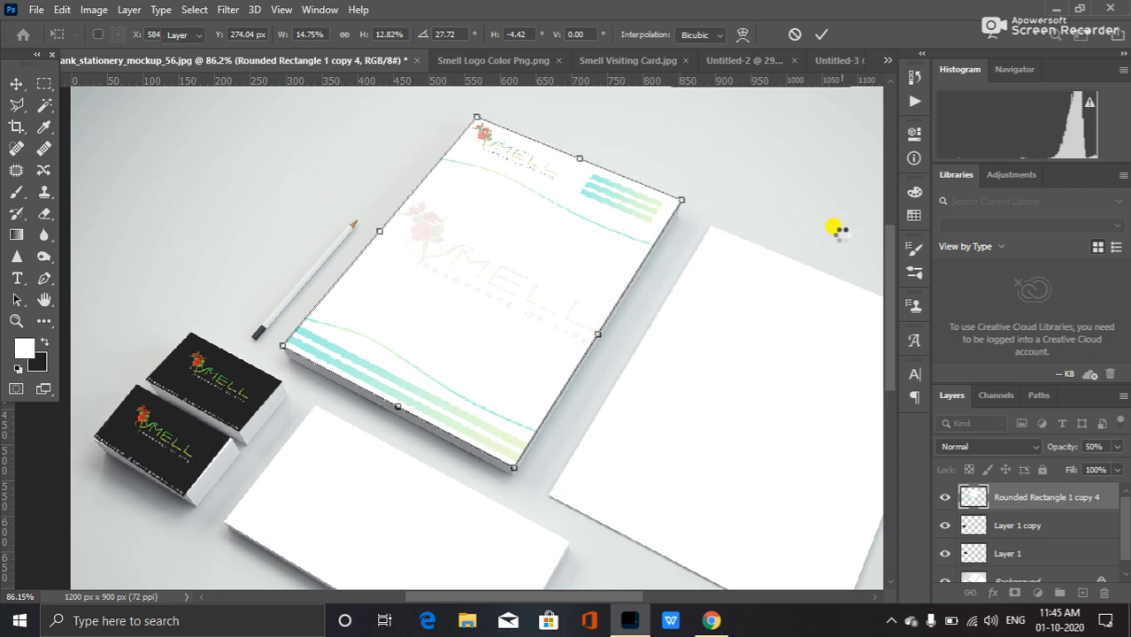
pyautogui.press('Return')
pyautogui.scroll(-1, 637, 320)
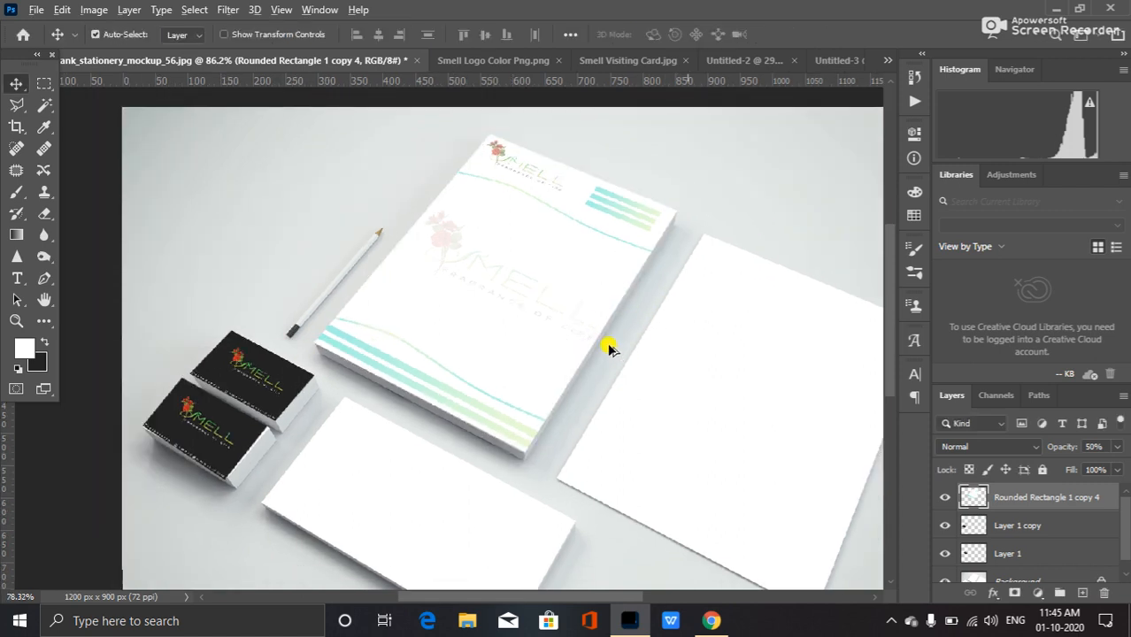
pyautogui.scroll(-2, 611, 345)
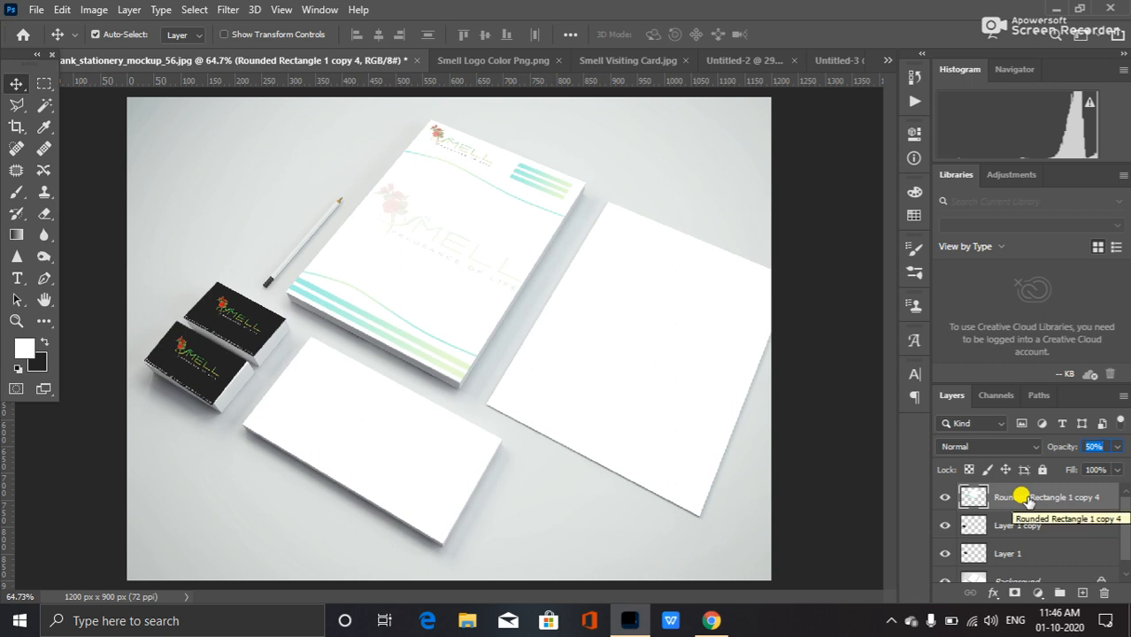
# Duplicate the letterhead layer and move the copy over the right-hand sheet.
pyautogui.hotkey('ctrl', 'j')
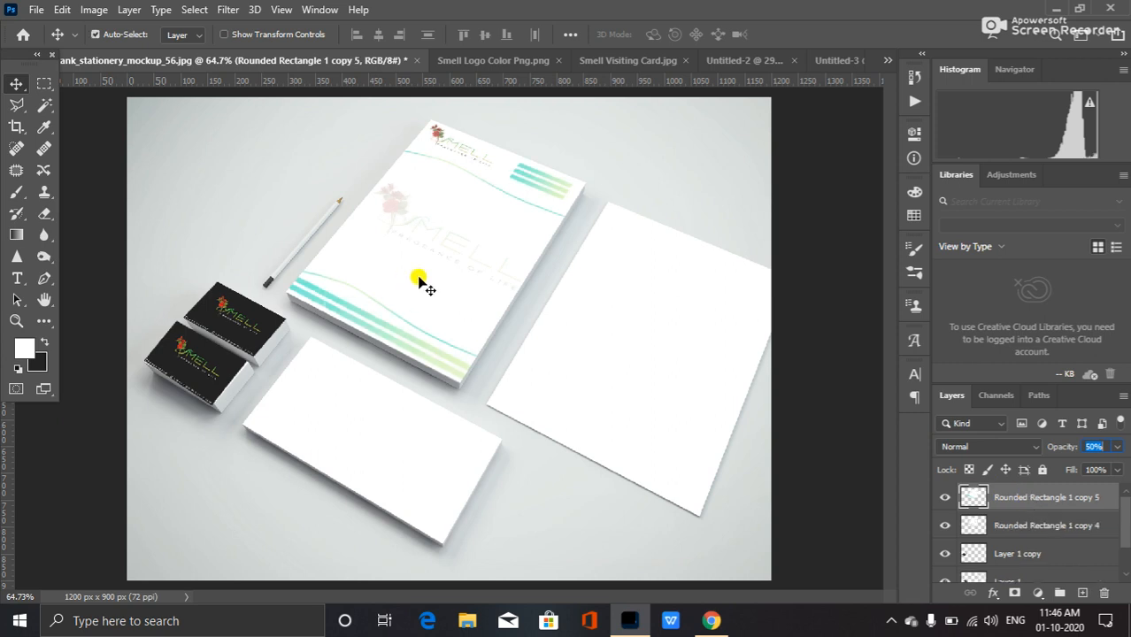
pyautogui.moveTo(434, 280); pyautogui.dragTo(616, 368)
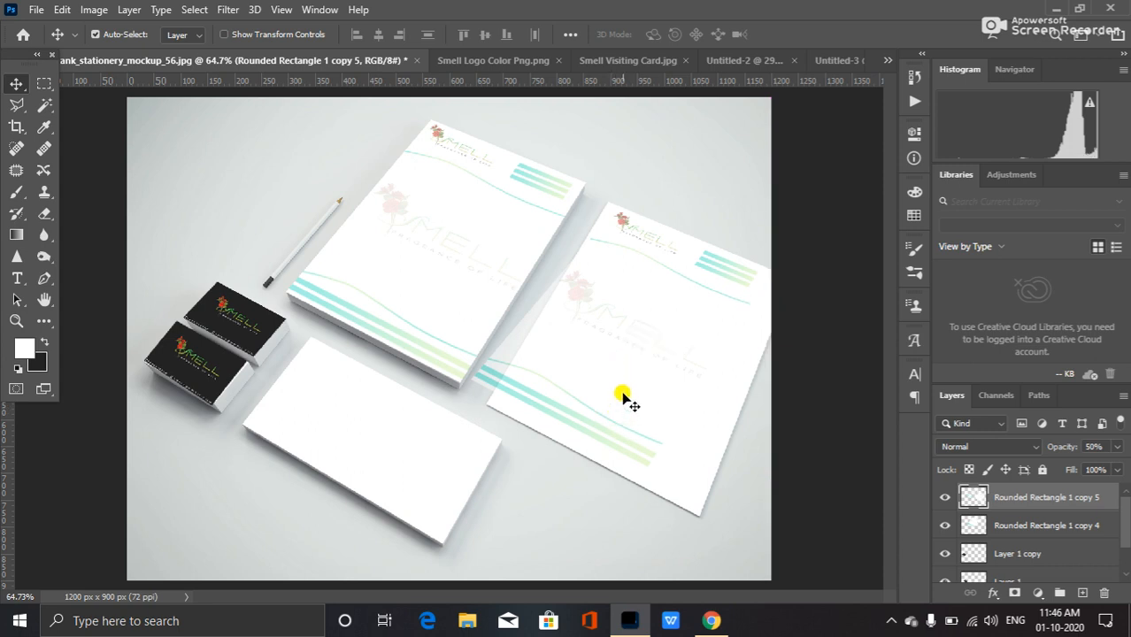
# Distort the letterhead copy so its corners roughly align with the right-hand sheet.
pyautogui.hotkey('ctrl', 't')
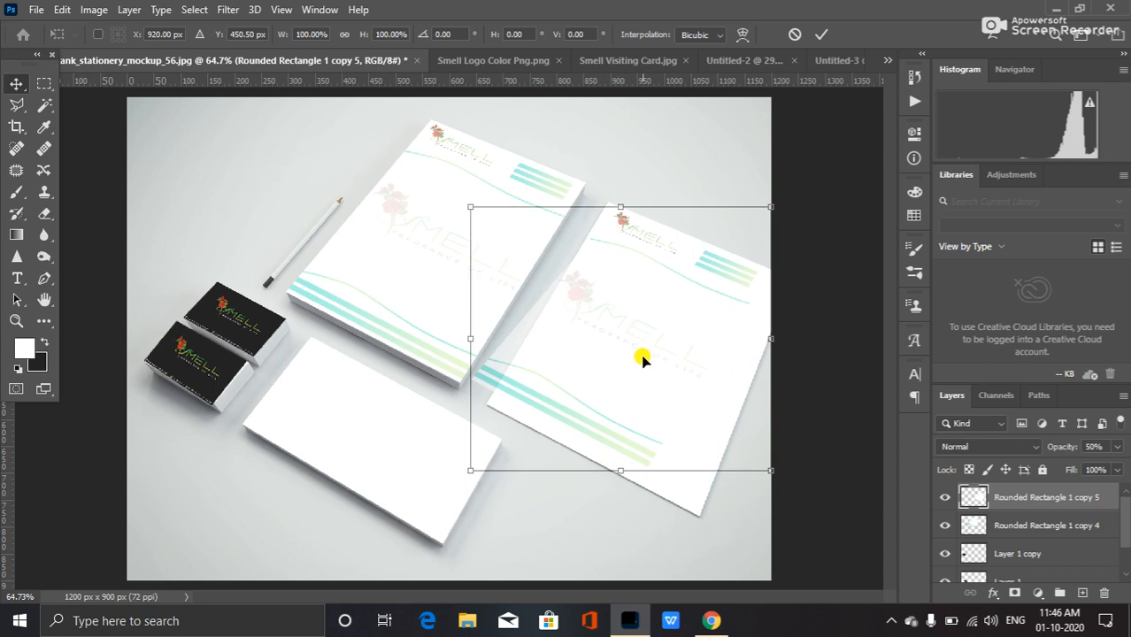
pyautogui.rightClick(622, 346)
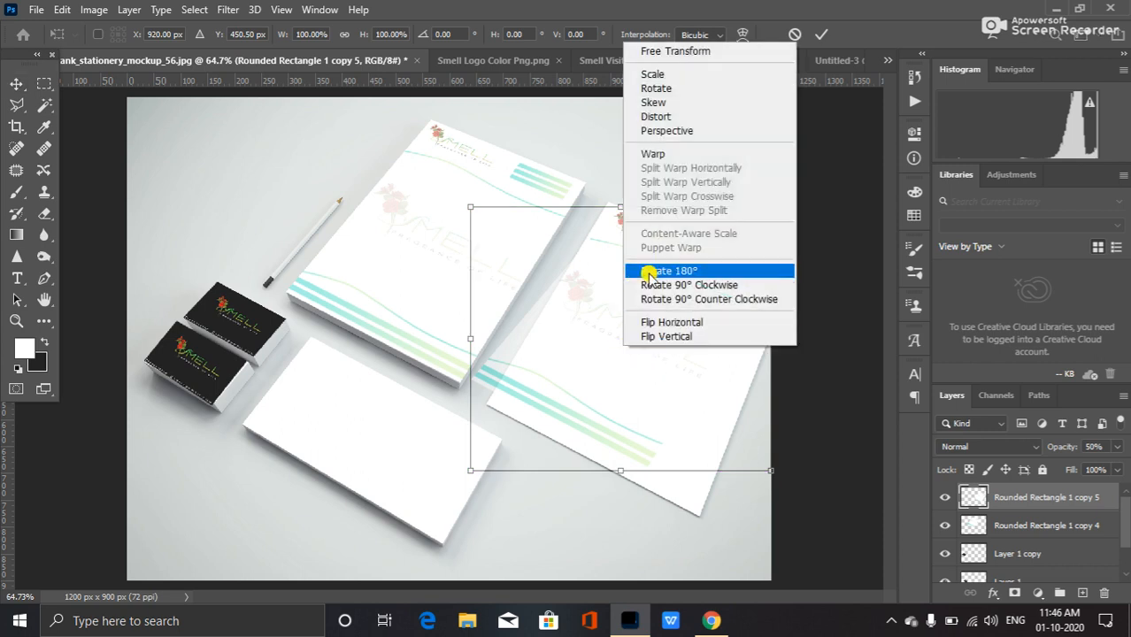
pyautogui.click(681, 114)
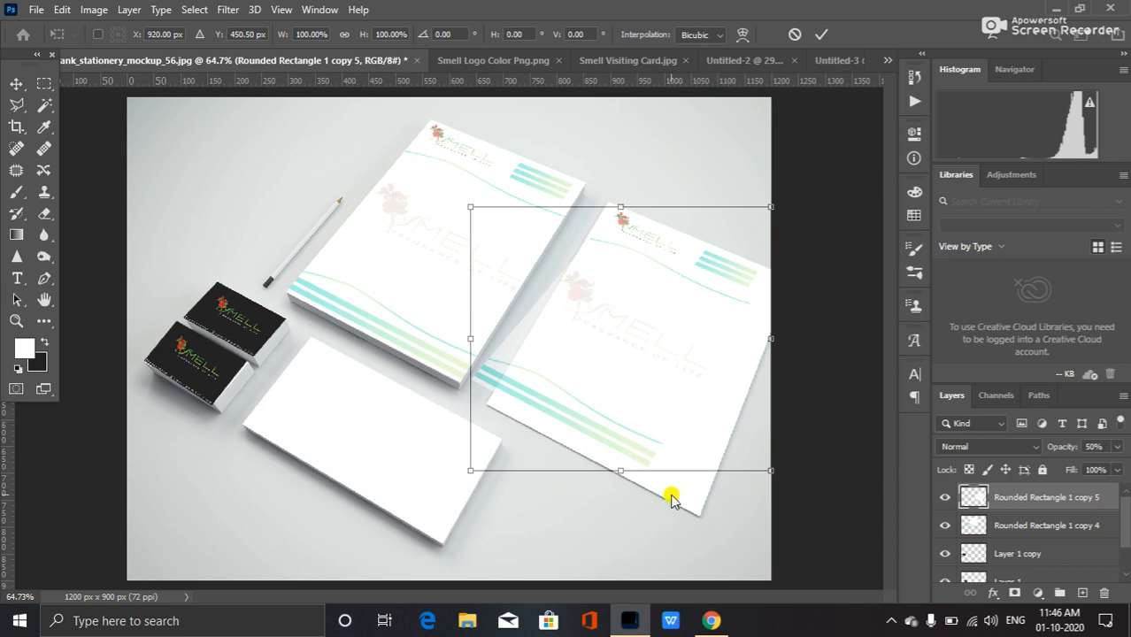
pyautogui.moveTo(620, 472); pyautogui.dragTo(678, 520)
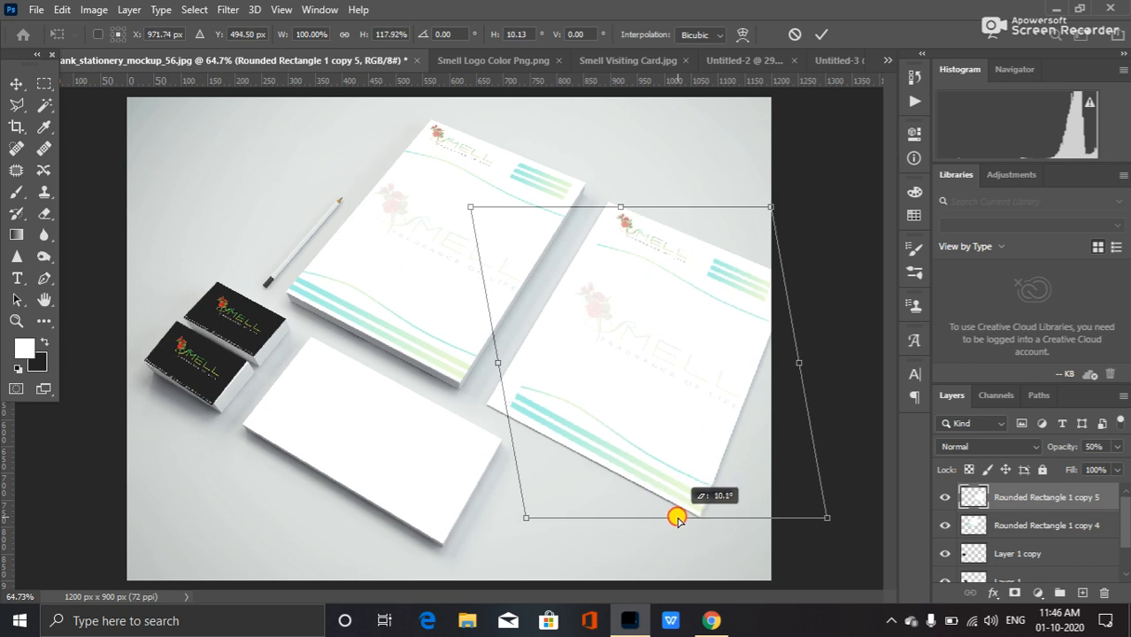
pyautogui.moveTo(497, 362); pyautogui.dragTo(475, 357)
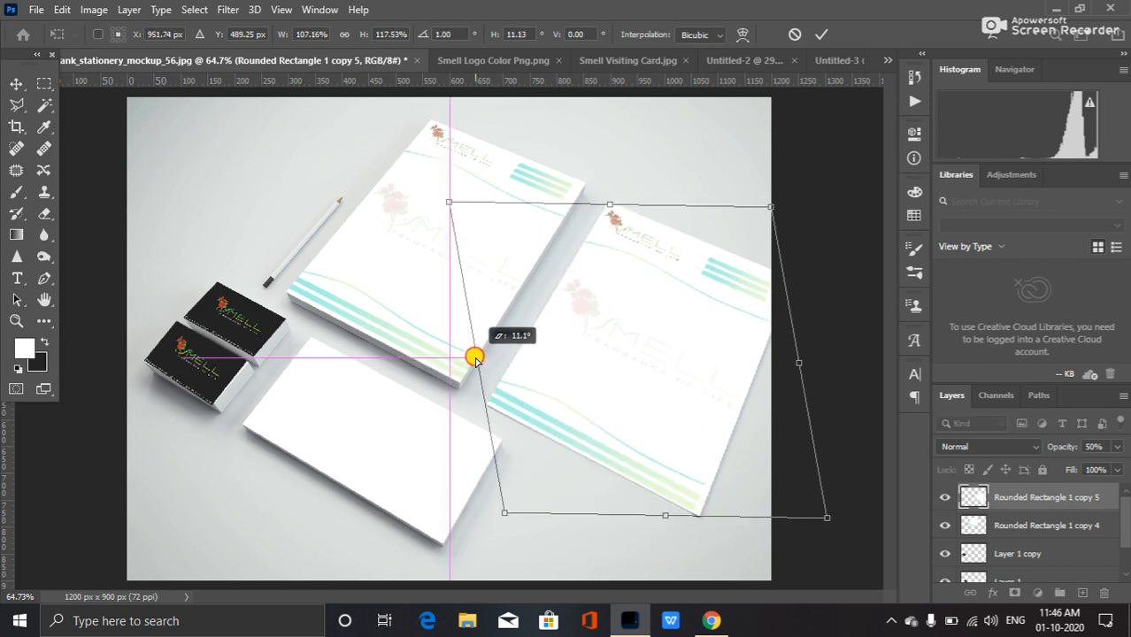
pyautogui.moveTo(665, 514); pyautogui.dragTo(671, 515)
pyautogui.moveTo(475, 359); pyautogui.dragTo(475, 361)
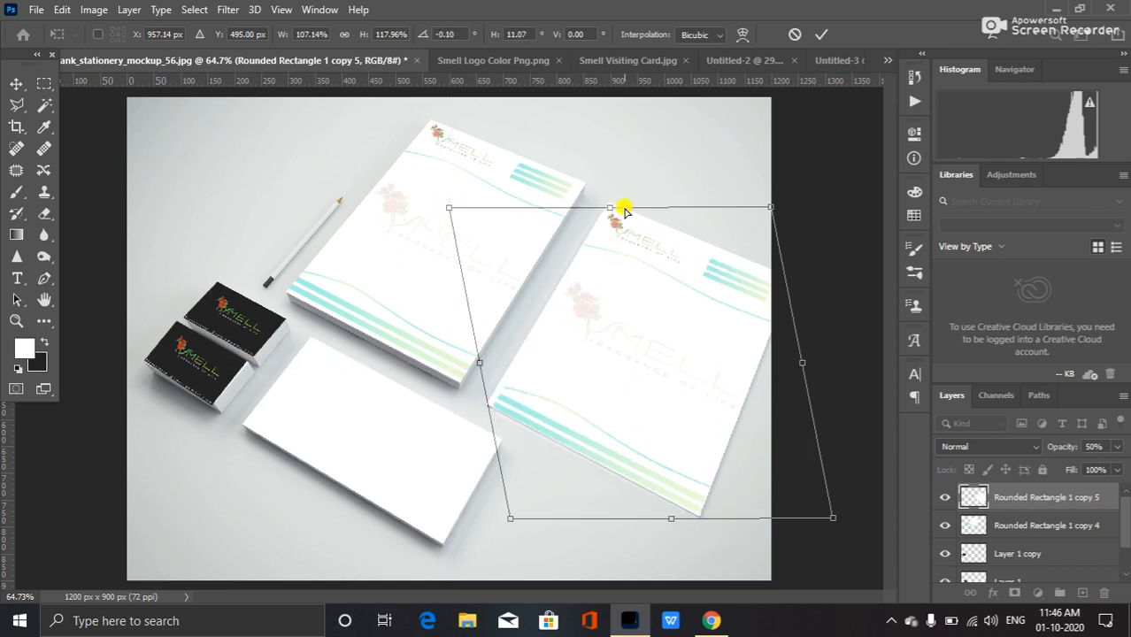
pyautogui.moveTo(611, 208); pyautogui.dragTo(612, 198)
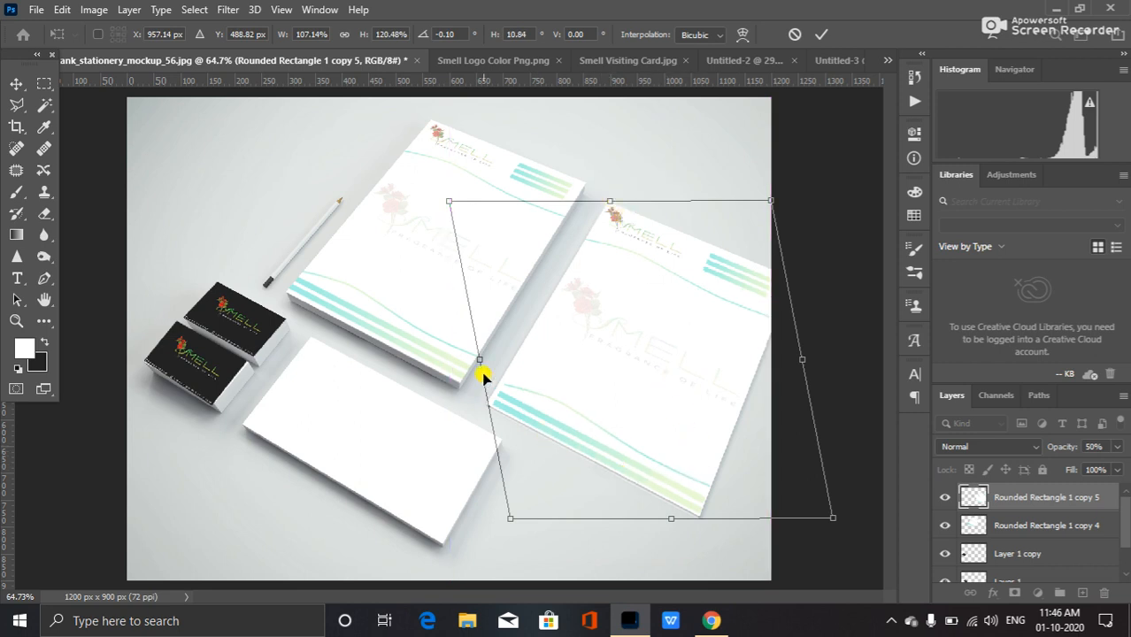
# Fine-tune the copy's left corner against the sheet edge and apply the distortion.
pyautogui.scroll(3, 469, 418)
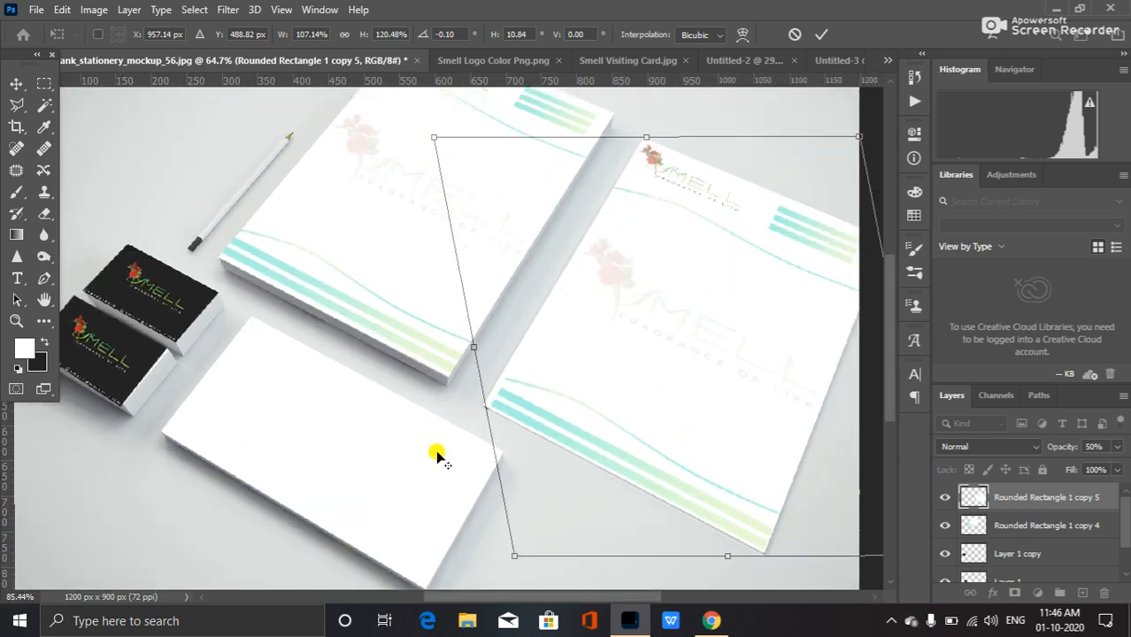
pyautogui.scroll(2, 446, 390)
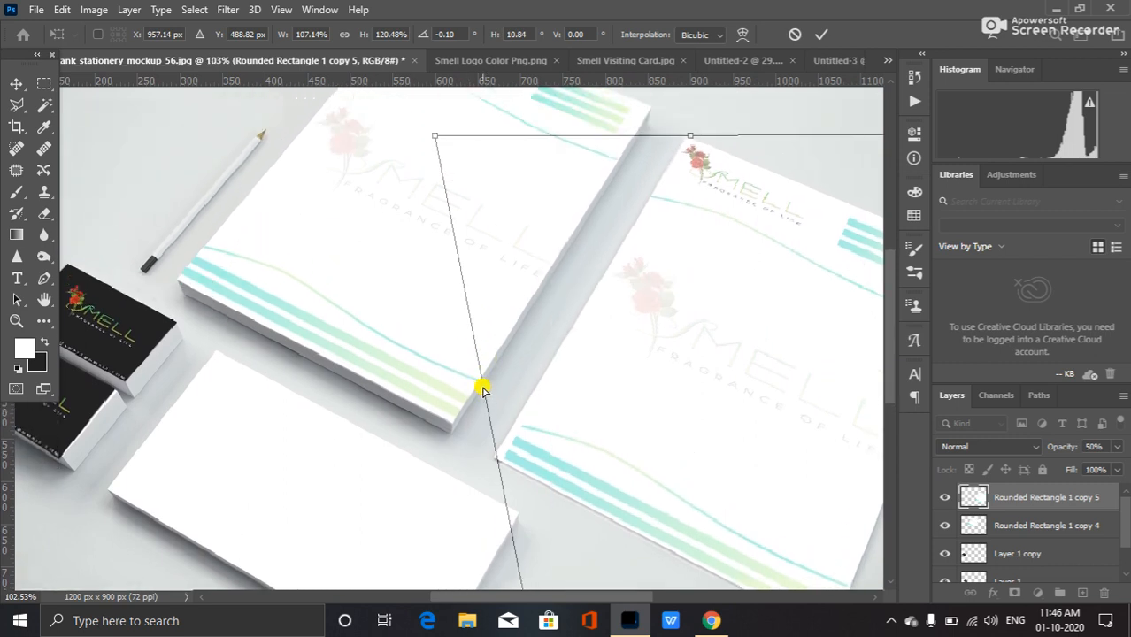
pyautogui.moveTo(481, 387); pyautogui.dragTo(476, 382)
pyautogui.moveTo(685, 135); pyautogui.dragTo(689, 139)
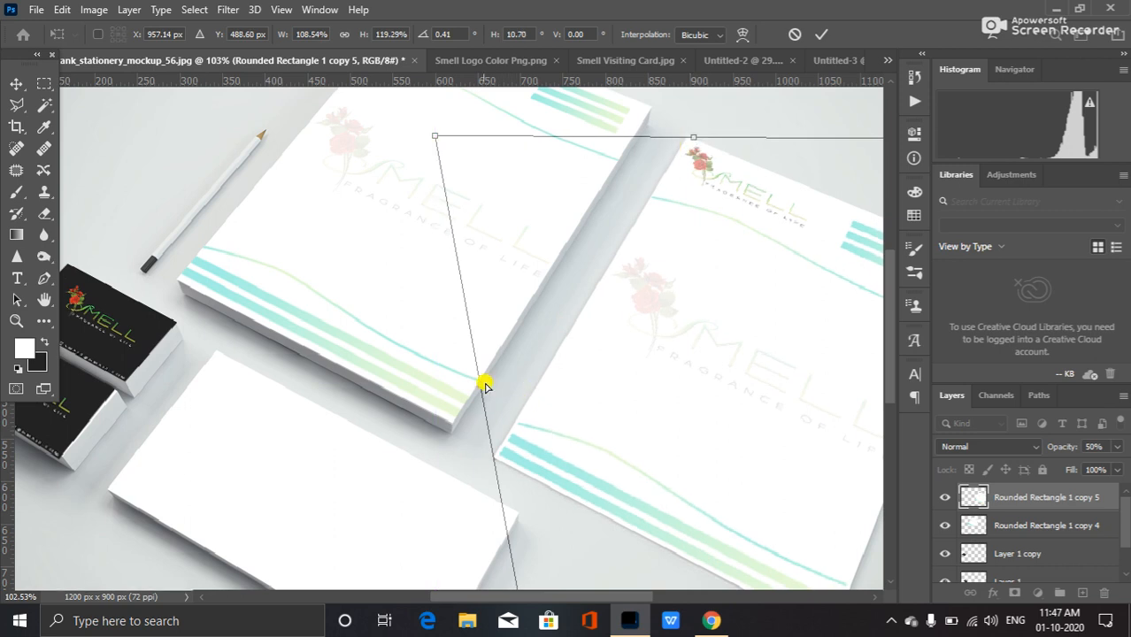
pyautogui.moveTo(480, 383); pyautogui.dragTo(480, 383)
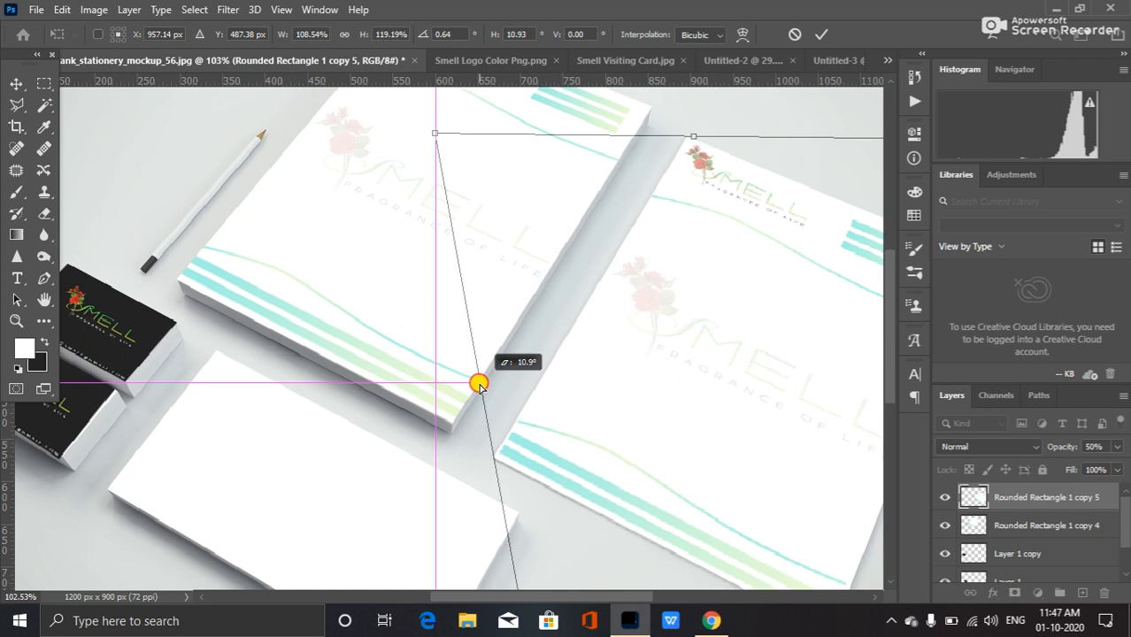
pyautogui.moveTo(476, 381); pyautogui.dragTo(478, 377)
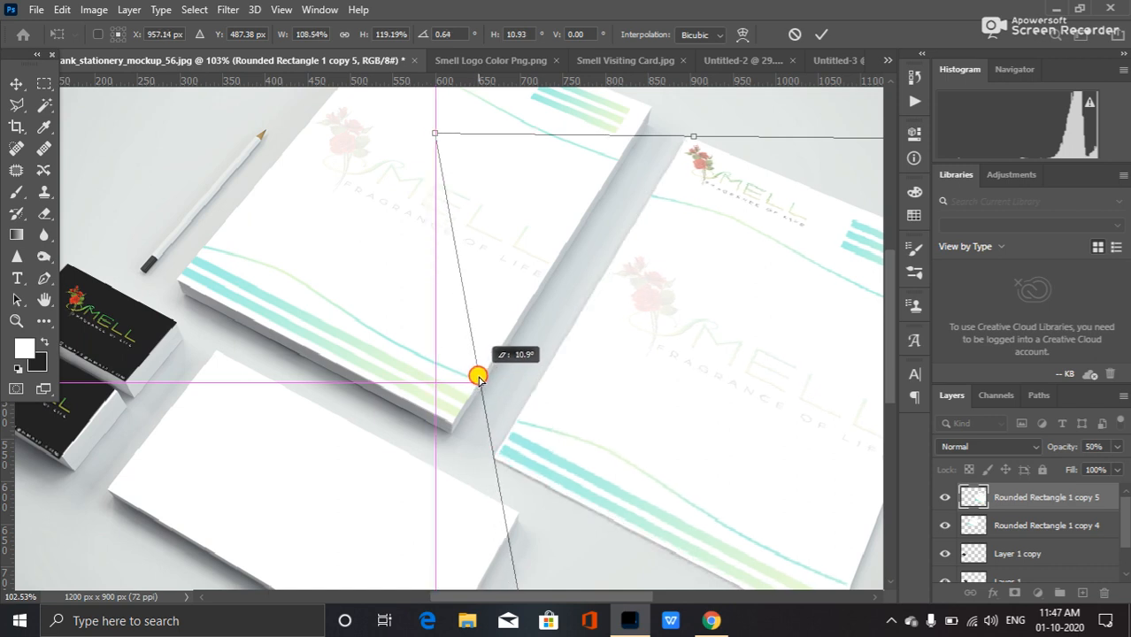
pyautogui.moveTo(479, 376); pyautogui.dragTo(479, 375)
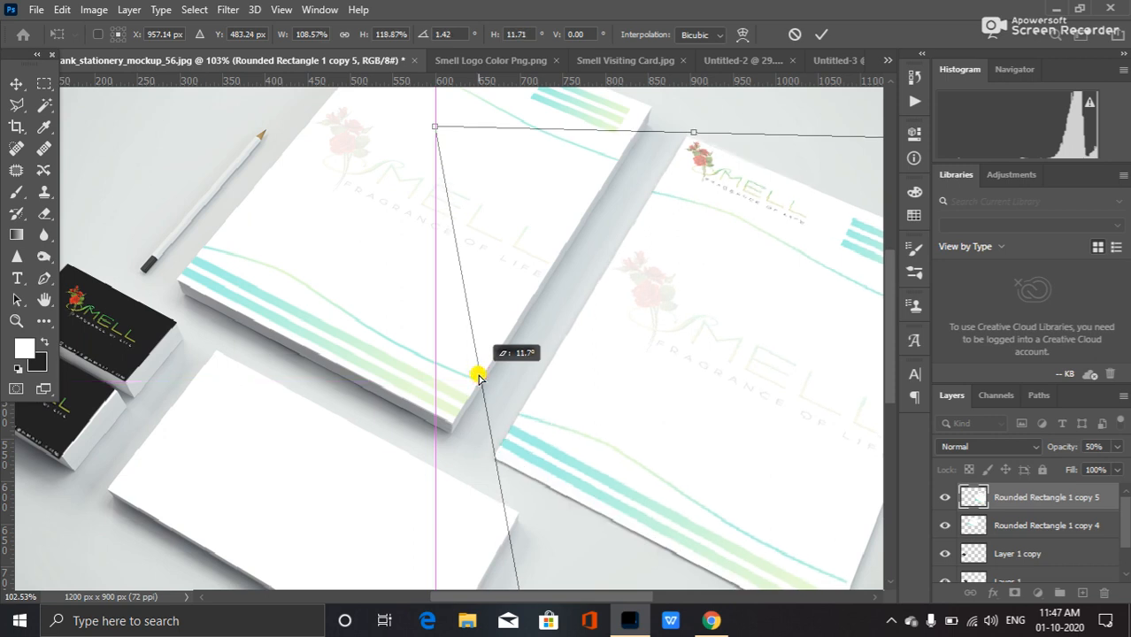
pyautogui.moveTo(478, 377); pyautogui.dragTo(479, 378)
pyautogui.press('Return')
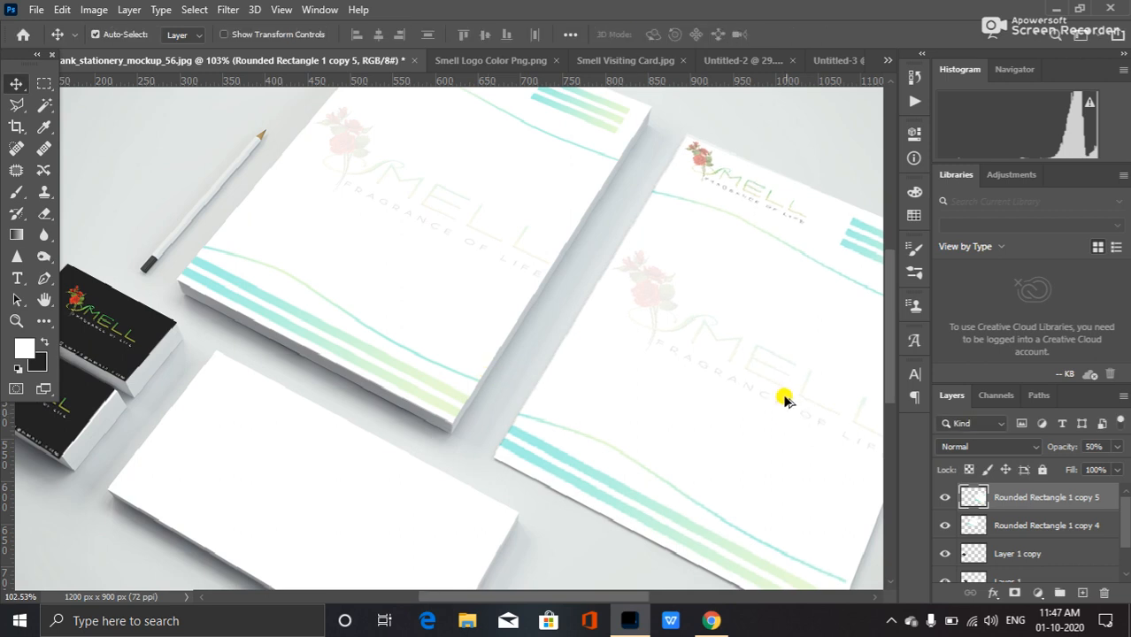
# Set the opacity of both letterhead layers to 100%.
pyautogui.scroll(-1, 719, 372)
pyautogui.scroll(-3, 677, 350)
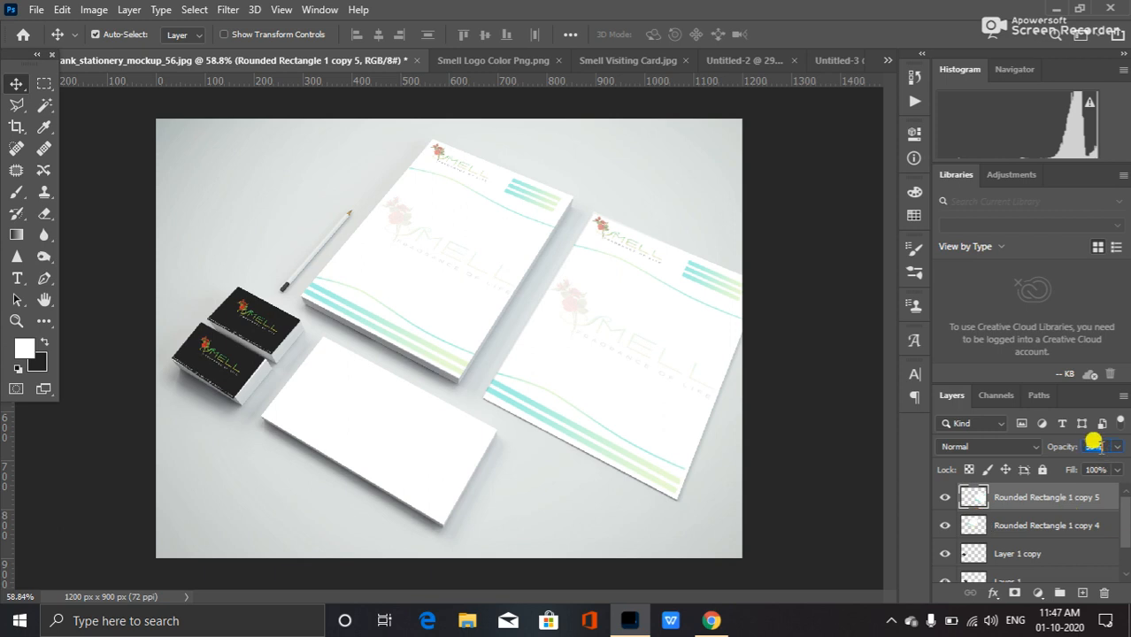
pyautogui.write('100')
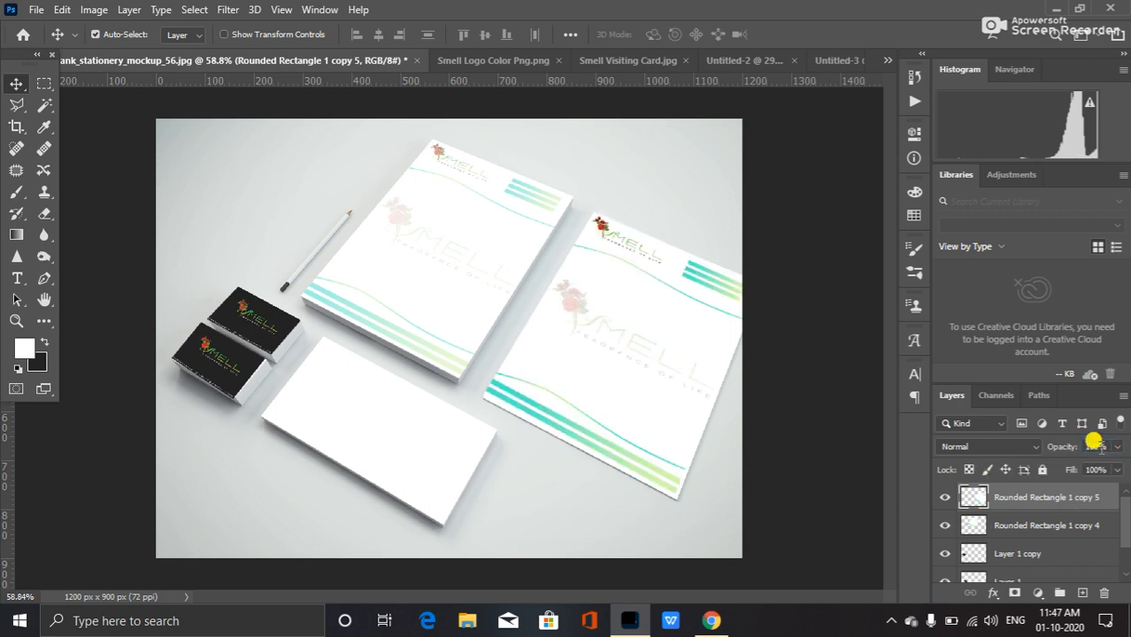
pyautogui.click(1044, 526)
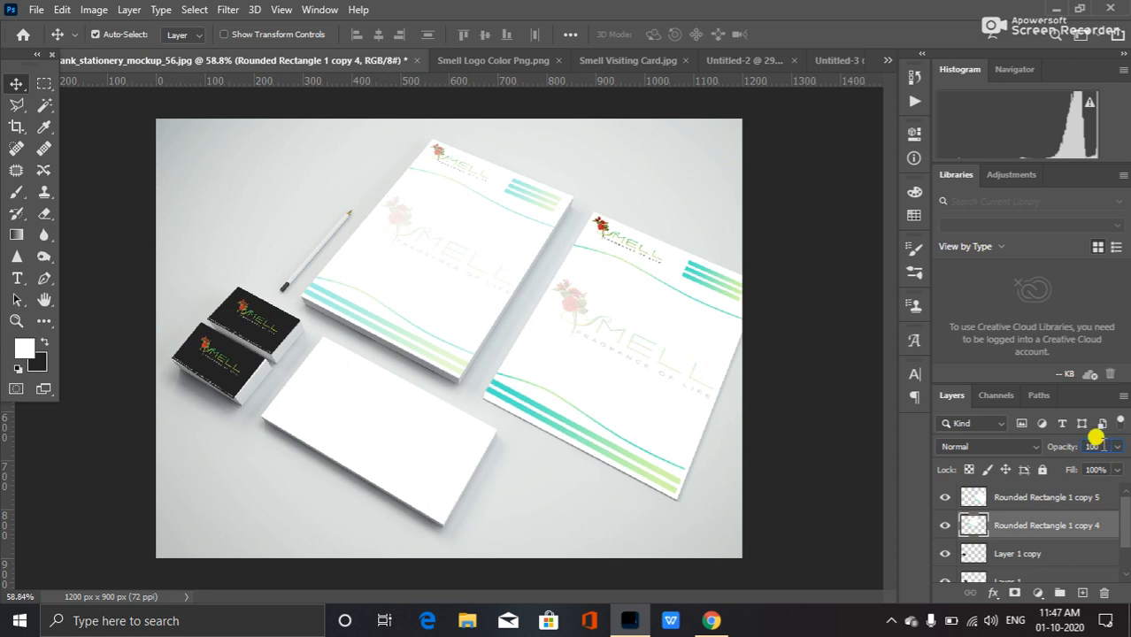
pyautogui.click(1096, 443)
pyautogui.write('100')
pyautogui.press('Return')
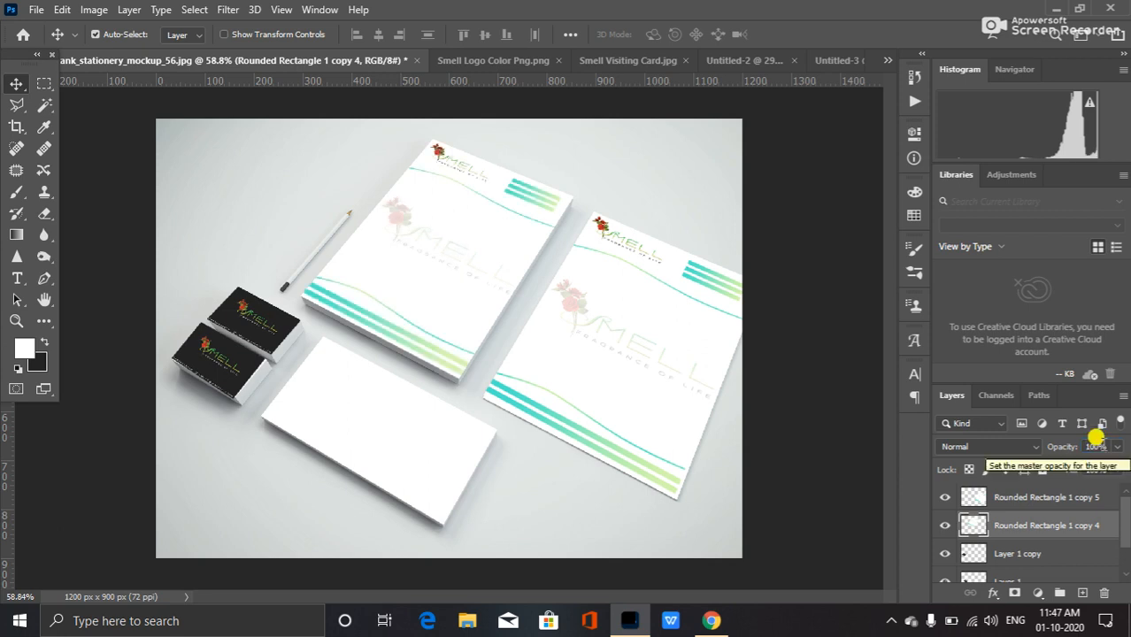
# Switch to the Untitled-3 envelope design and select all its layers from Rounded Rectangle 1 copy 4 to Layer 0.
pyautogui.click(846, 420)
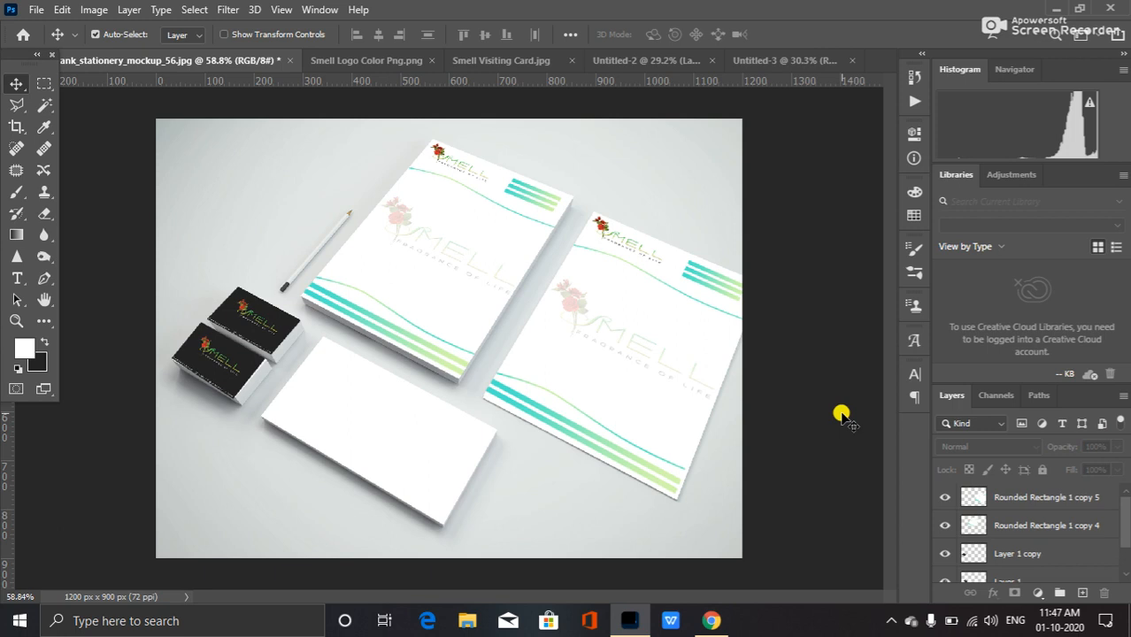
pyautogui.click(800, 59)
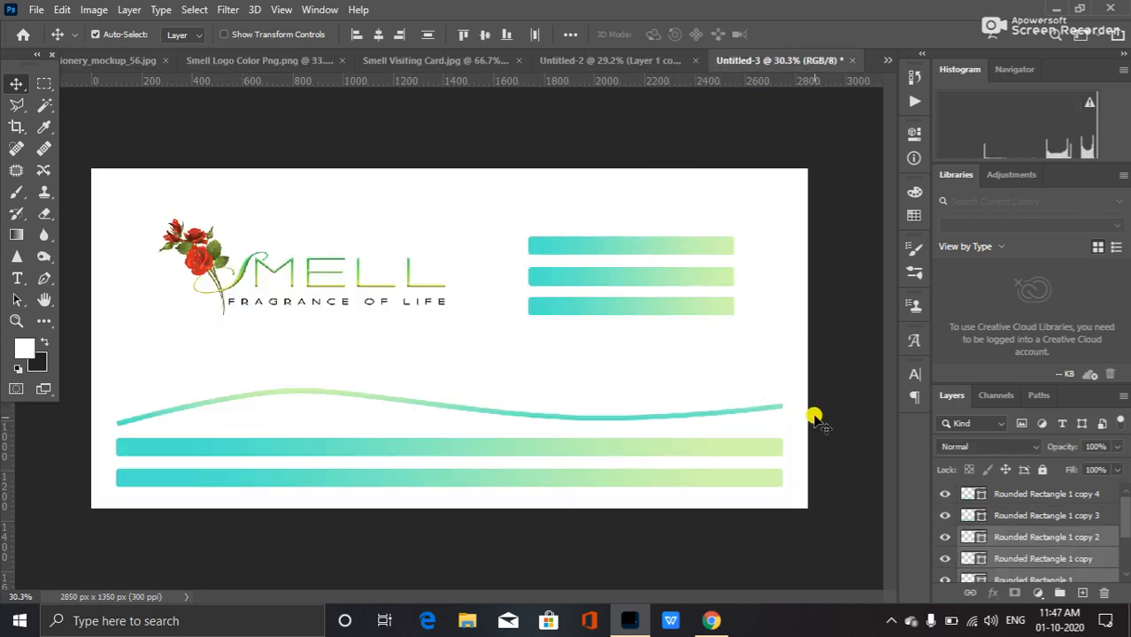
pyautogui.click(1058, 494)
pyautogui.scroll(-2, 1036, 513)
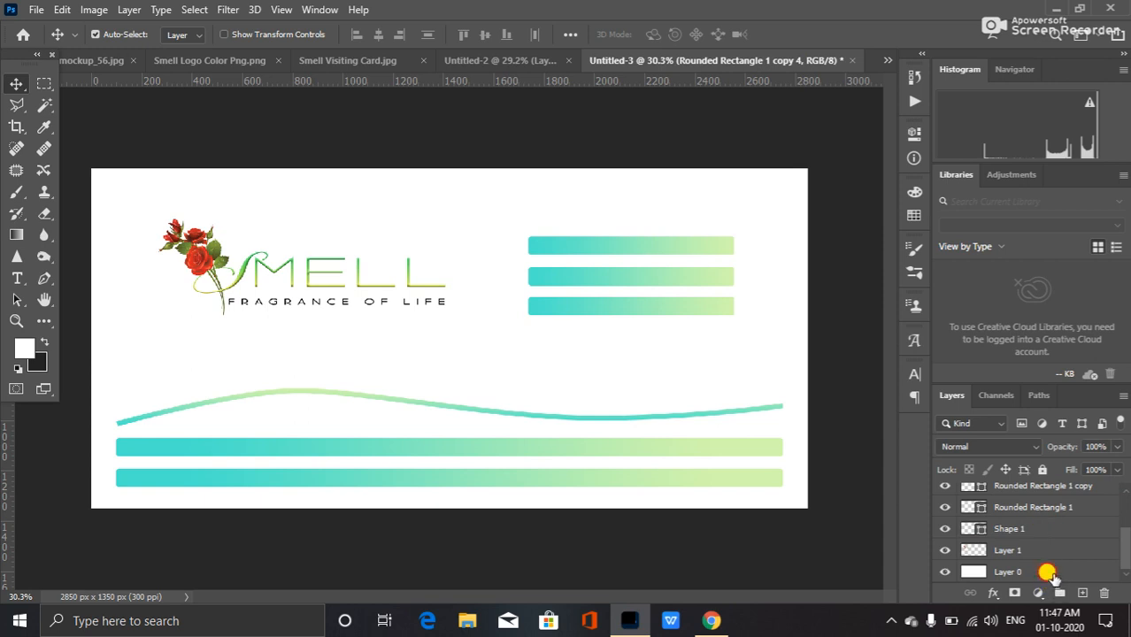
pyautogui.keyDown('shift'); pyautogui.click(1049, 574); pyautogui.keyUp('shift')
pyautogui.scroll(2, 1031, 531)
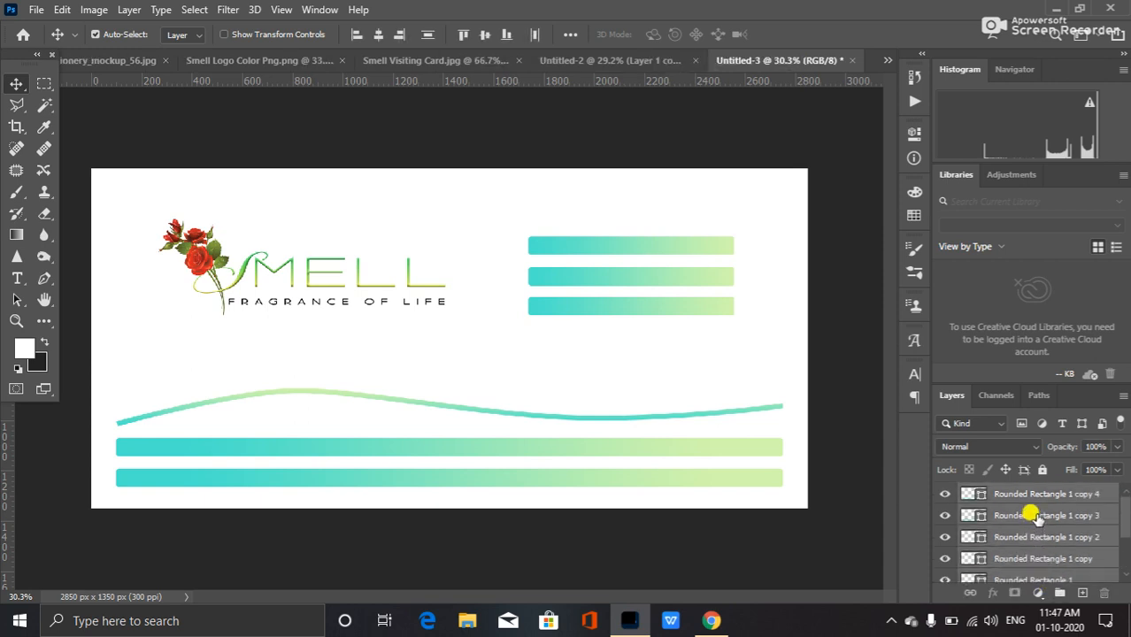
# Merge the selected envelope layers and drag the merged envelope into the stationery mockup document.
pyautogui.hotkey('ctrl', 'e')
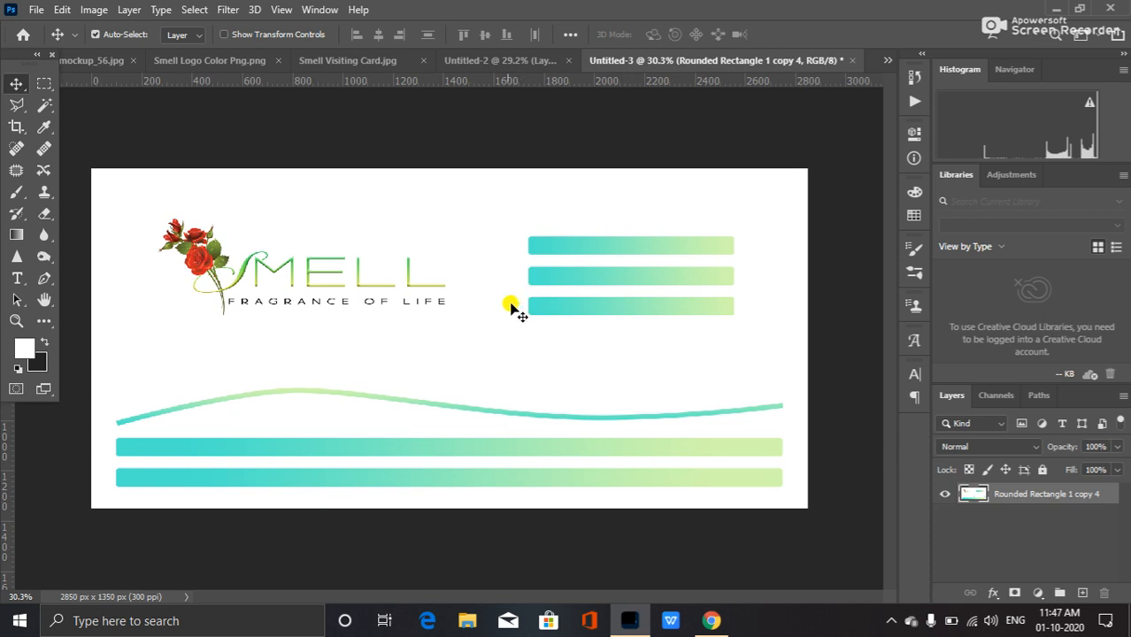
pyautogui.moveTo(496, 279); pyautogui.dragTo(81, 58)
pyautogui.moveTo(344, 376); pyautogui.dragTo(383, 390)
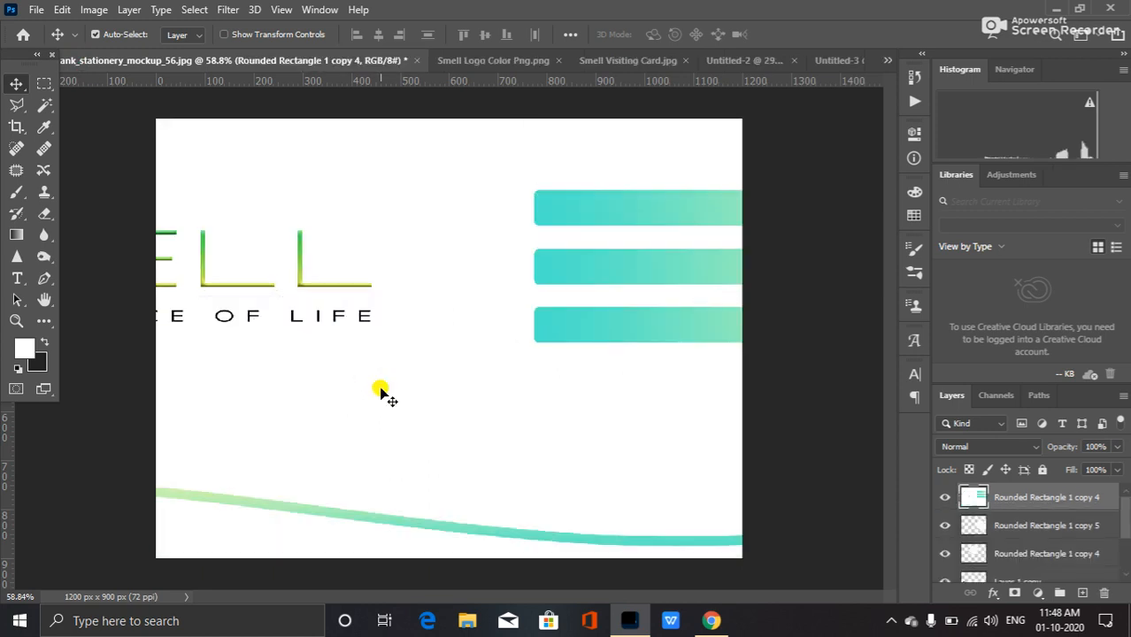
pyautogui.click(828, 60)
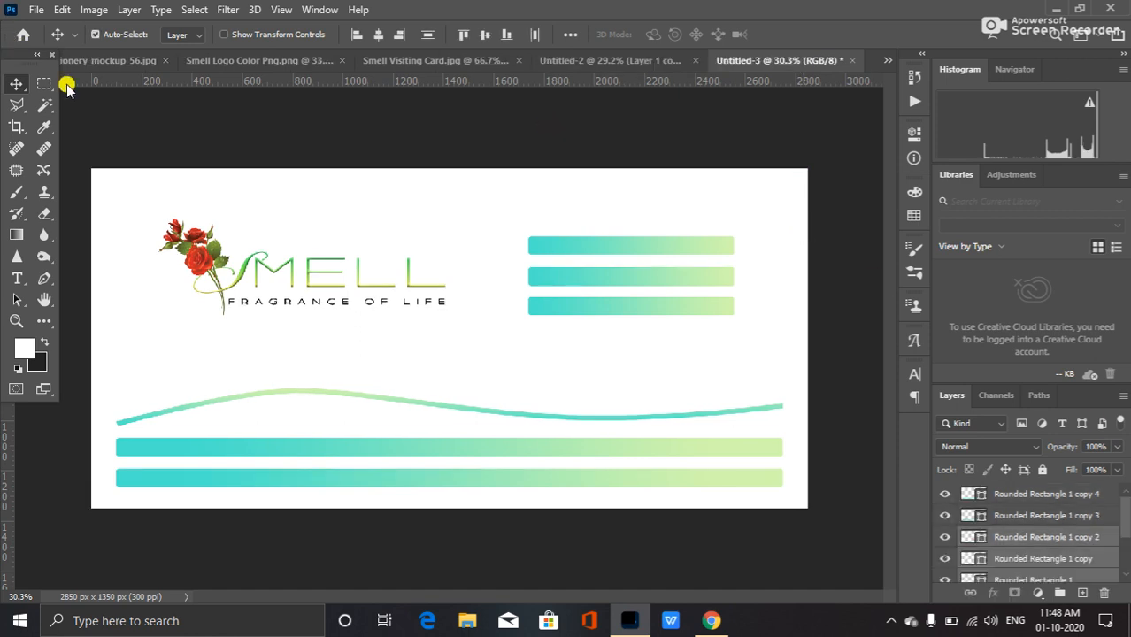
pyautogui.click(98, 60)
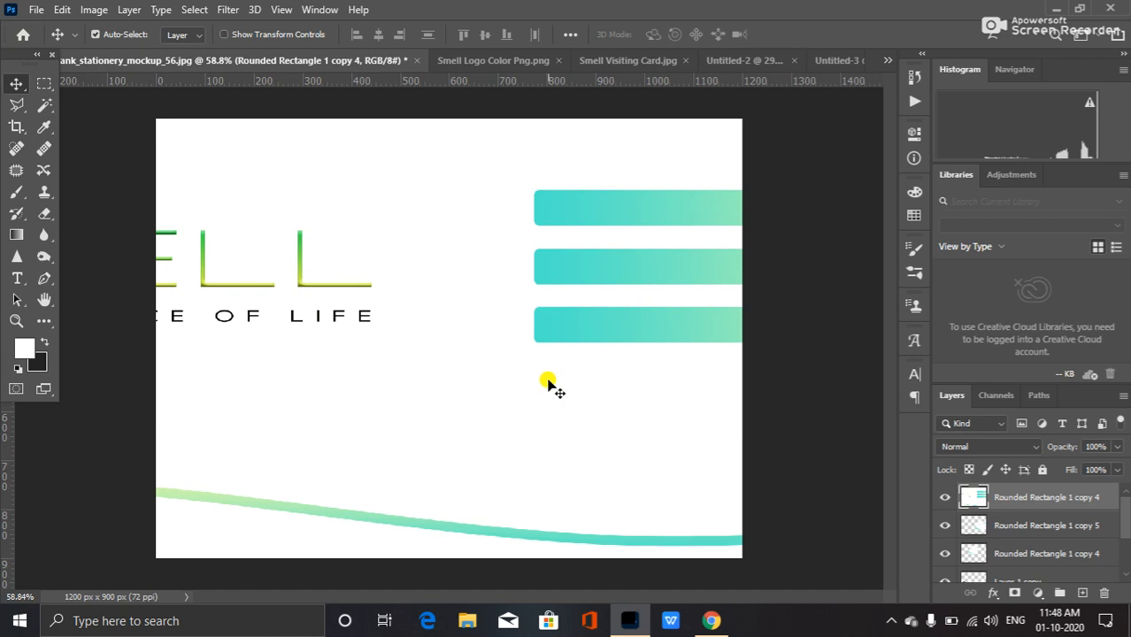
# Scale the envelope copy down to about 27% with Free Transform and set its layer opacity to 50%.
pyautogui.scroll(-1, 549, 381)
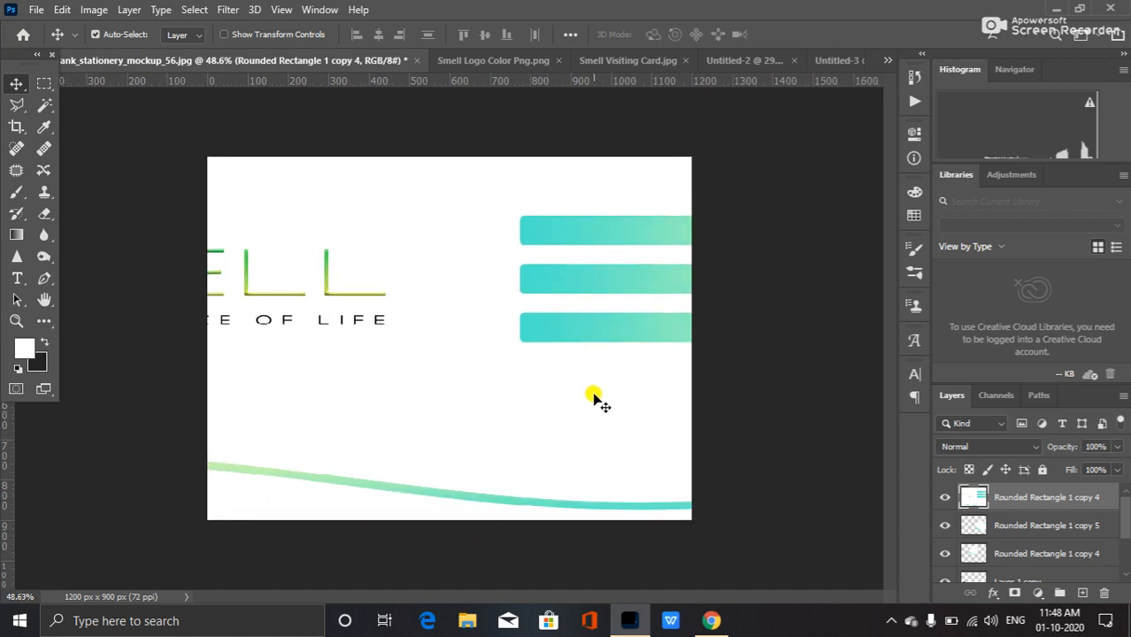
pyautogui.hotkey('ctrl', 't')
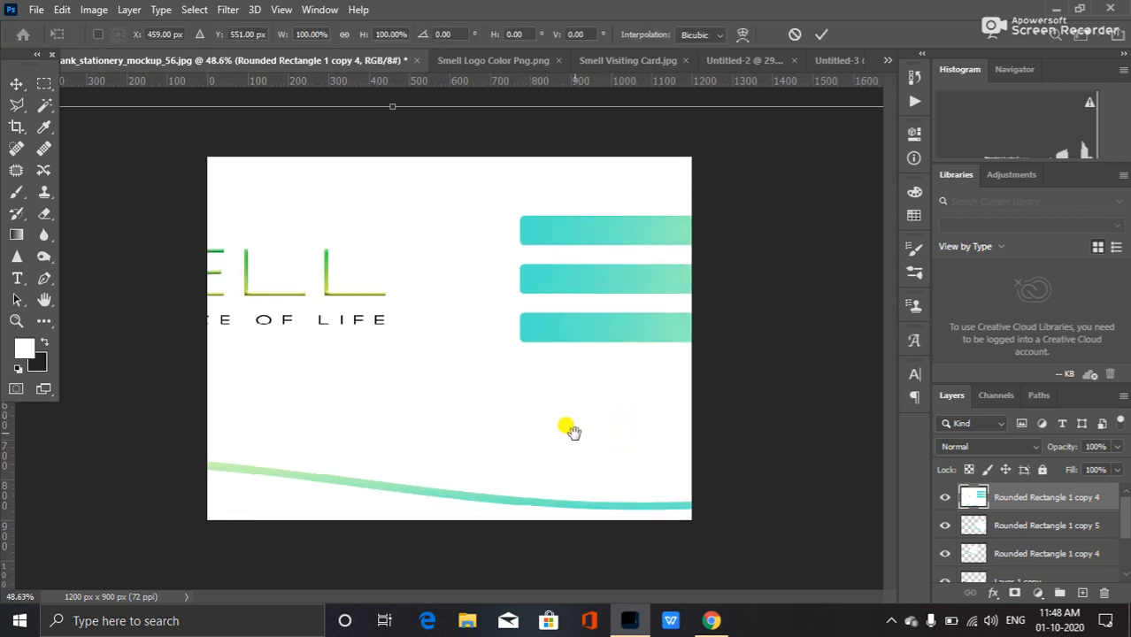
pyautogui.scroll(-2, 551, 420)
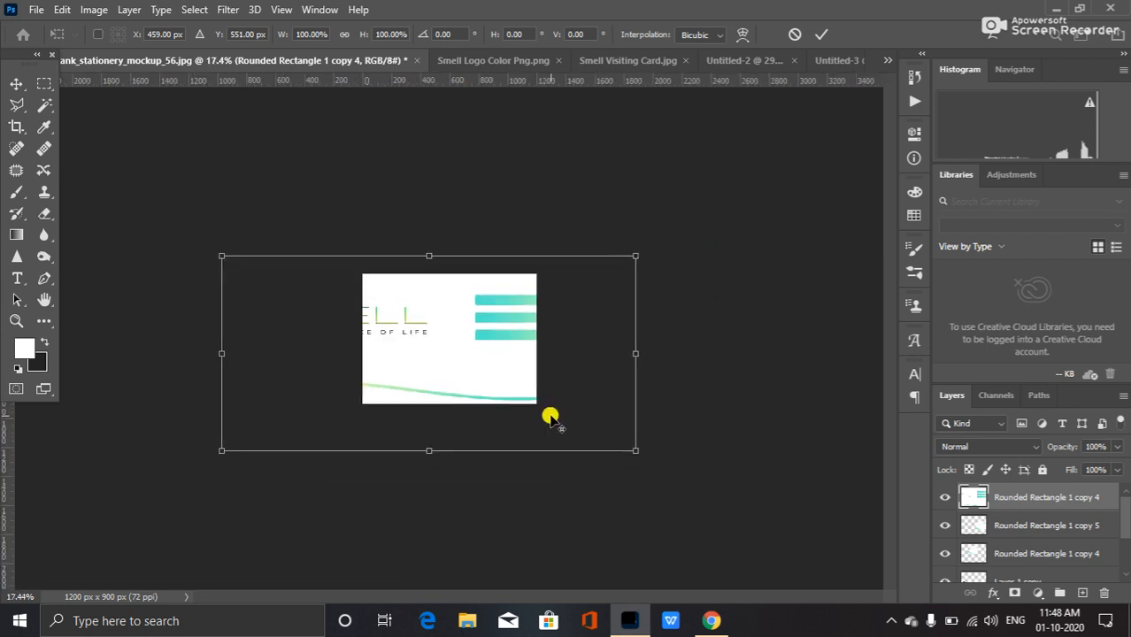
pyautogui.scroll(1, 549, 417)
pyautogui.moveTo(692, 478); pyautogui.dragTo(493, 393)
pyautogui.scroll(3, 381, 397)
pyautogui.scroll(2, 379, 399)
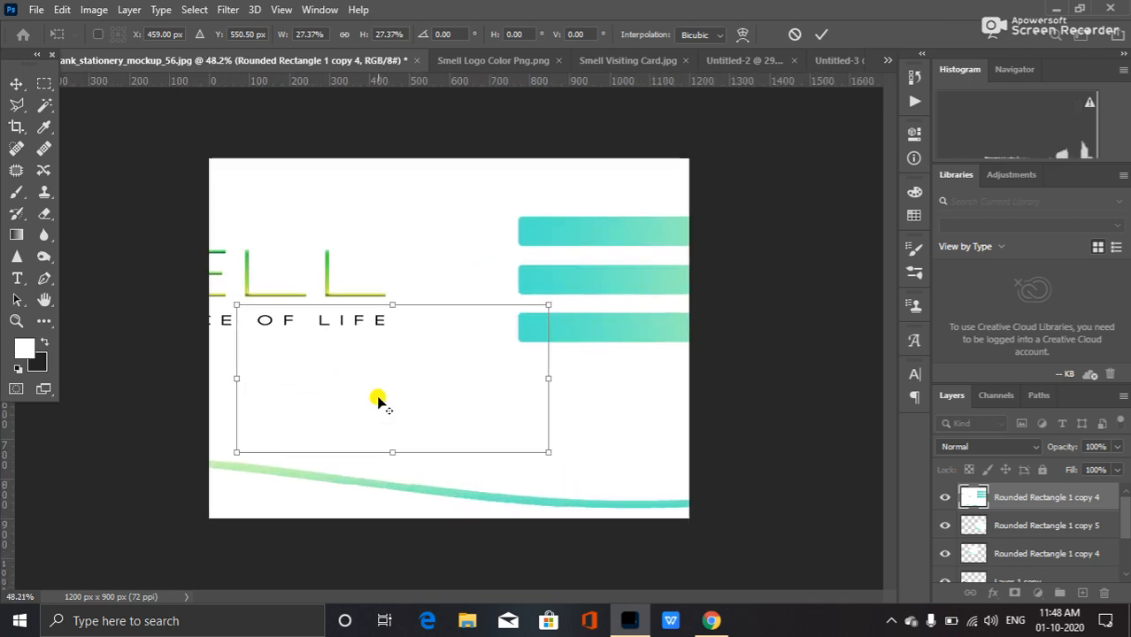
pyautogui.scroll(-4, 379, 398)
pyautogui.scroll(4, 379, 398)
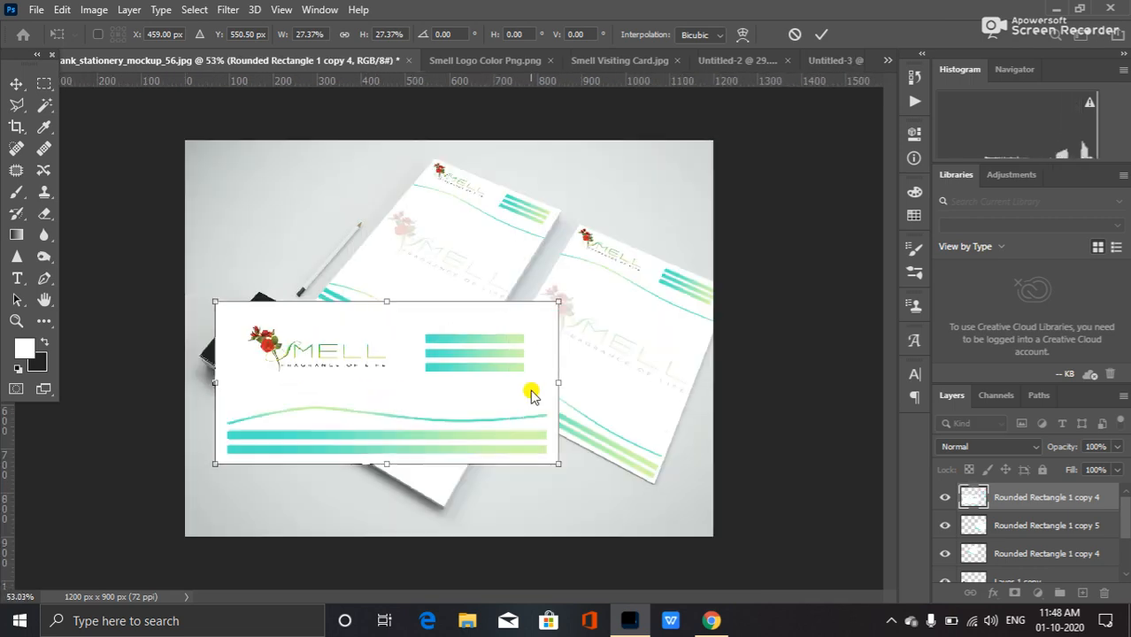
pyautogui.click(1095, 446)
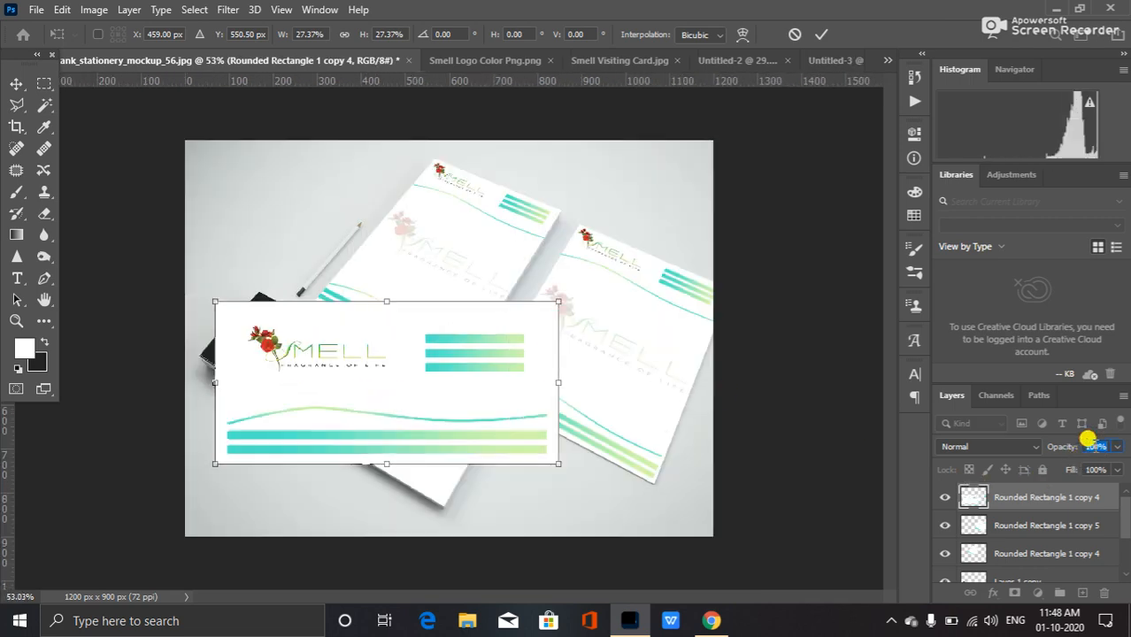
pyautogui.write('30')
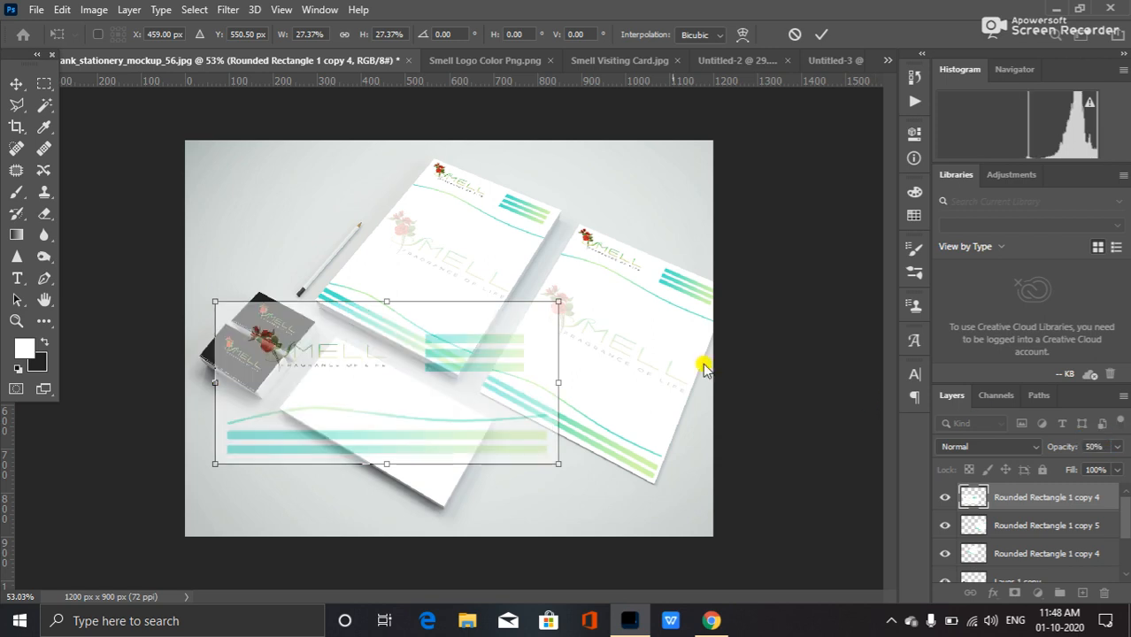
# Move the envelope copy over the blank envelope and rotate it about 26 degrees.
pyautogui.moveTo(475, 385); pyautogui.dragTo(722, 503)
pyautogui.moveTo(652, 488); pyautogui.dragTo(523, 424)
pyautogui.moveTo(646, 480); pyautogui.dragTo(558, 540)
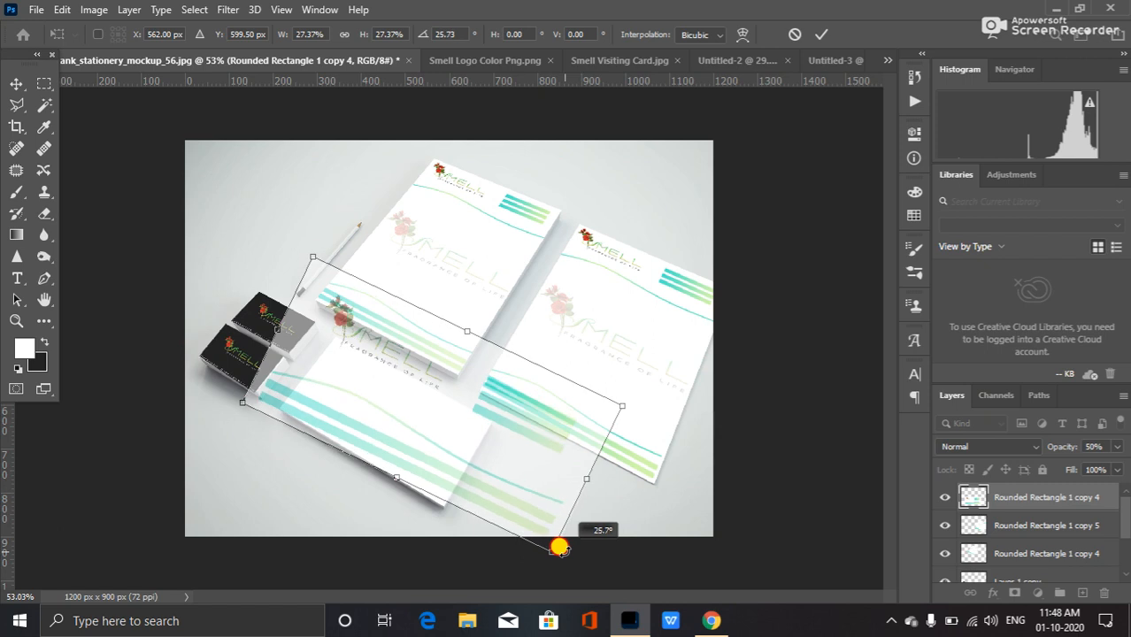
pyautogui.moveTo(452, 447); pyautogui.dragTo(441, 460)
# Distort the envelope copy so its corners roughly match the blank envelope in the mockup.
pyautogui.rightClick(442, 446)
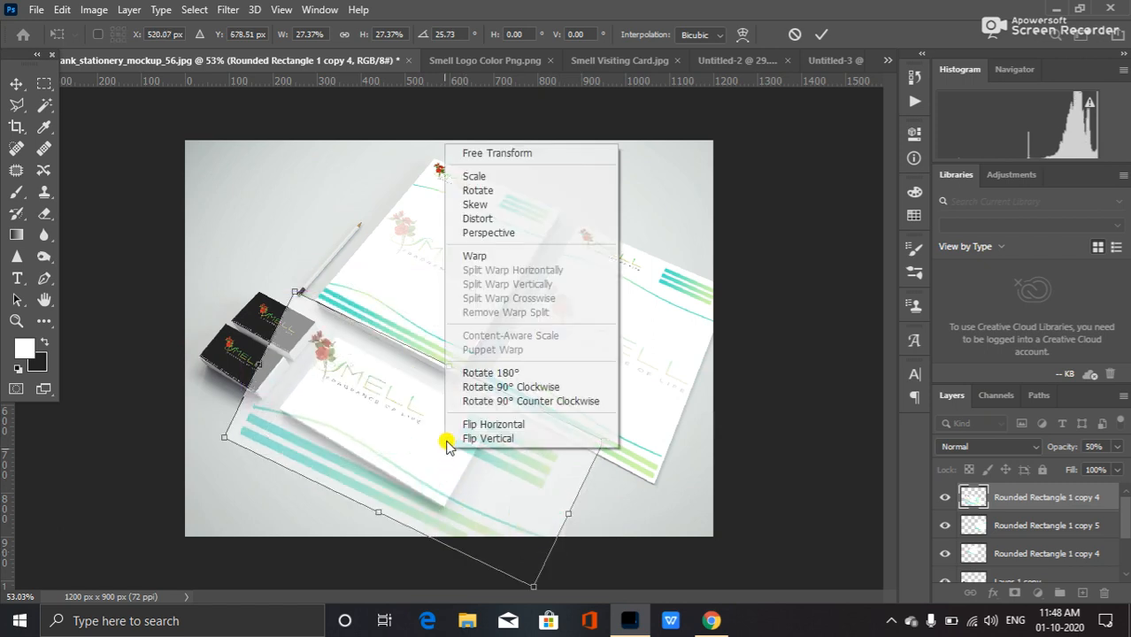
pyautogui.click(506, 218)
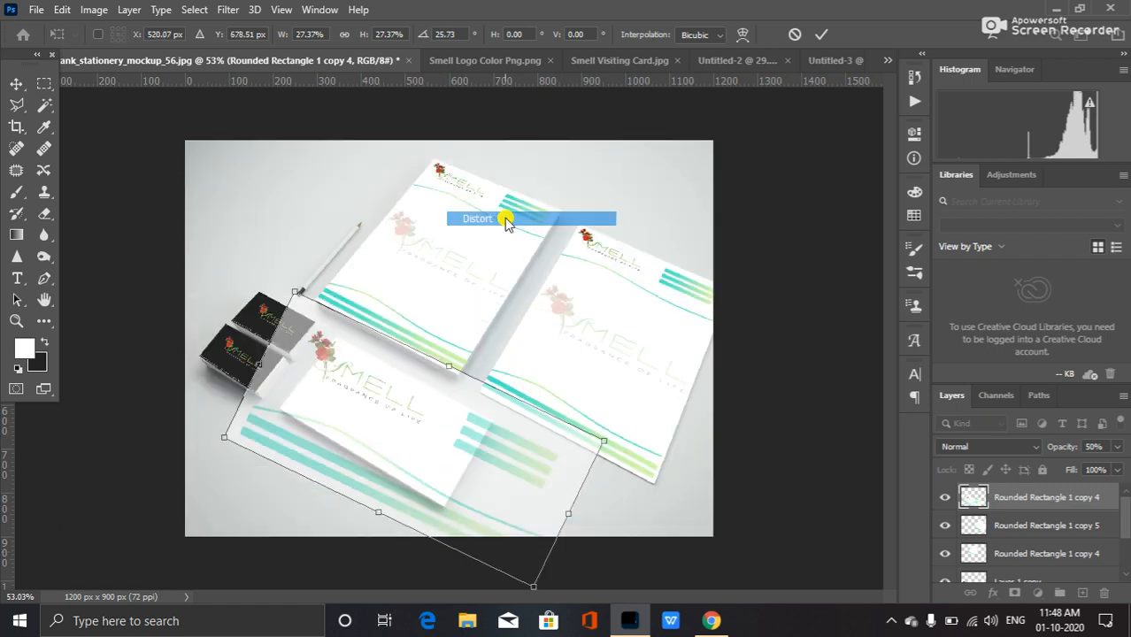
pyautogui.moveTo(293, 290); pyautogui.dragTo(338, 339)
pyautogui.moveTo(532, 585); pyautogui.dragTo(438, 504)
pyautogui.moveTo(605, 443); pyautogui.dragTo(493, 420)
pyautogui.moveTo(445, 511); pyautogui.dragTo(418, 503)
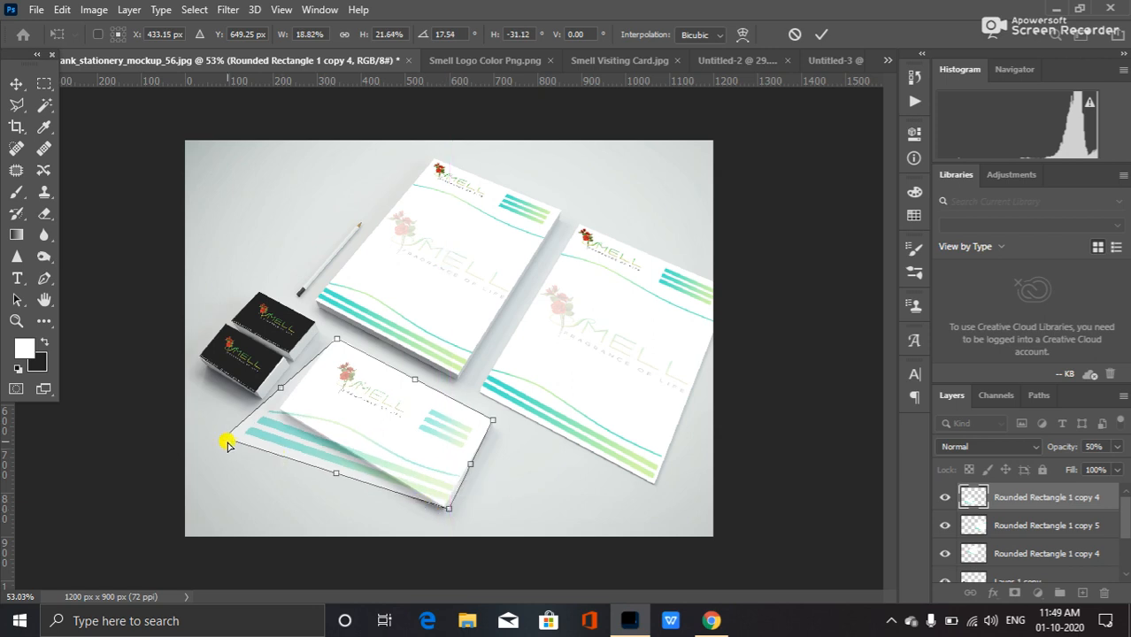
pyautogui.moveTo(223, 438); pyautogui.dragTo(282, 413)
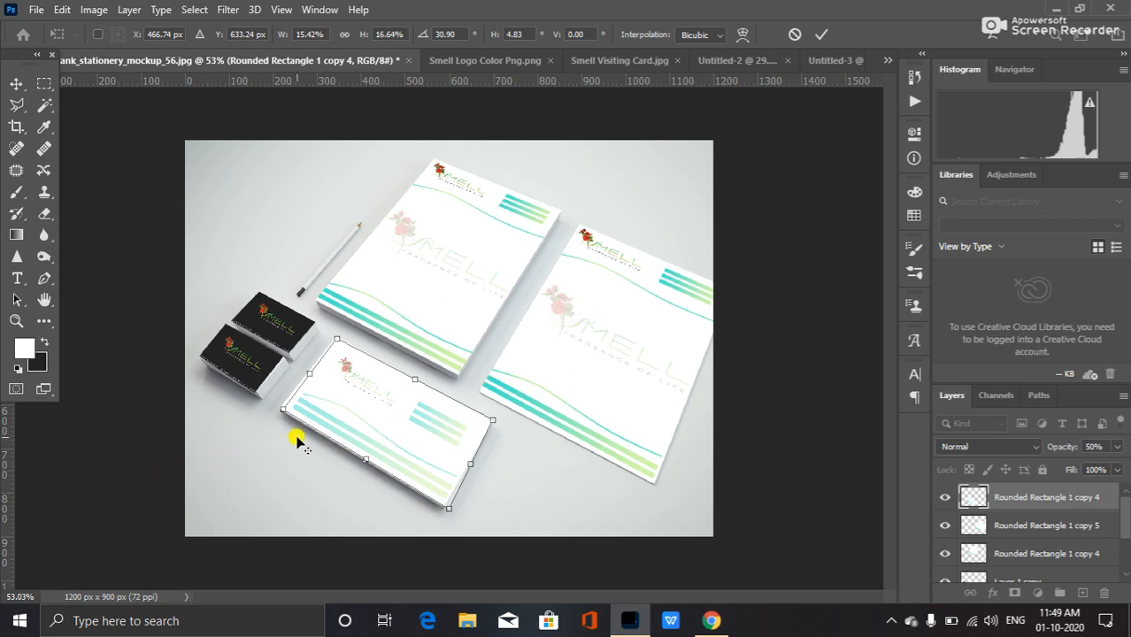
pyautogui.scroll(5, 232, 448)
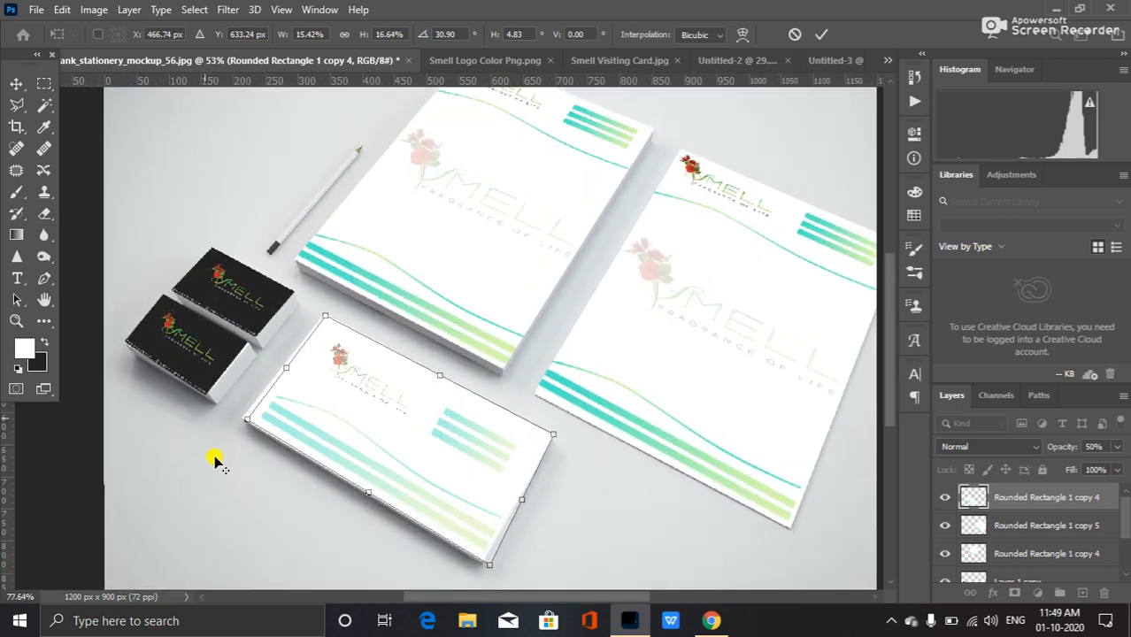
pyautogui.scroll(3, 217, 462)
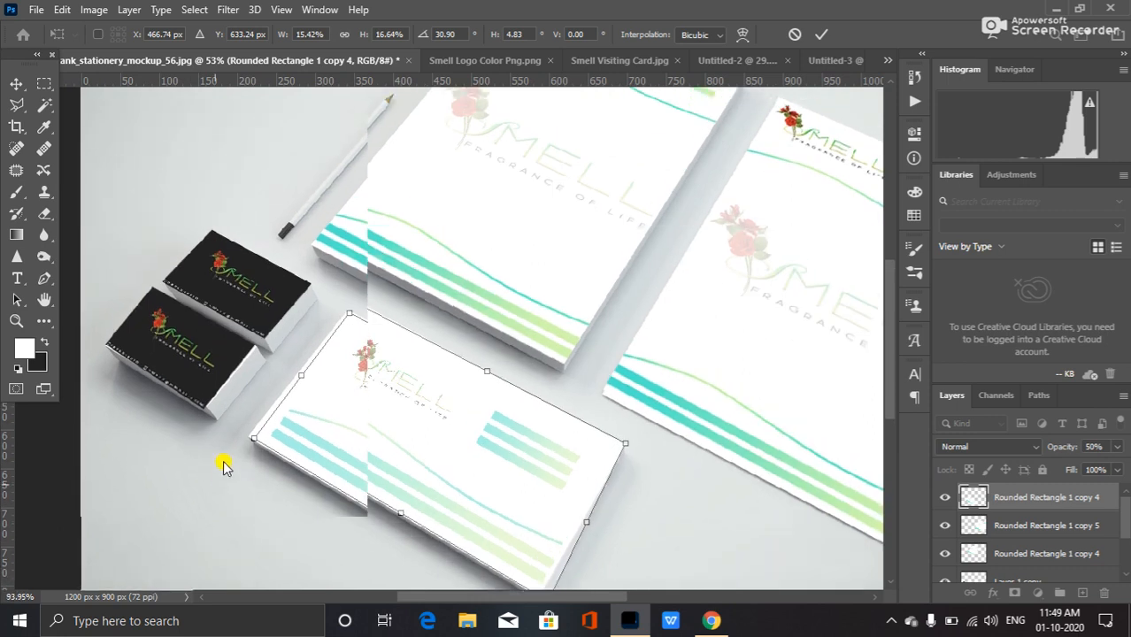
pyautogui.moveTo(252, 438)
pyautogui.mouseDown()
pyautogui.moveTo(242, 437)
pyautogui.moveTo(254, 435)
pyautogui.mouseUp()
# Cancel the transformation, undo the envelope placement and fit the mockup on screen.
pyautogui.click(792, 36)
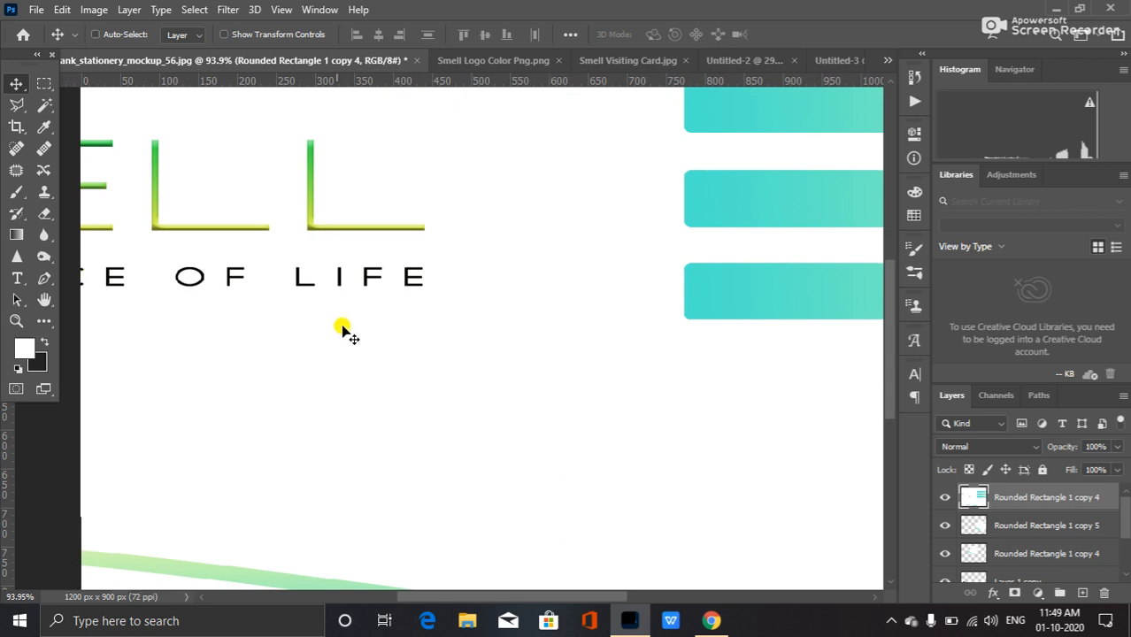
pyautogui.hotkey('ctrl', 'z')
pyautogui.hotkey('ctrl', '0')
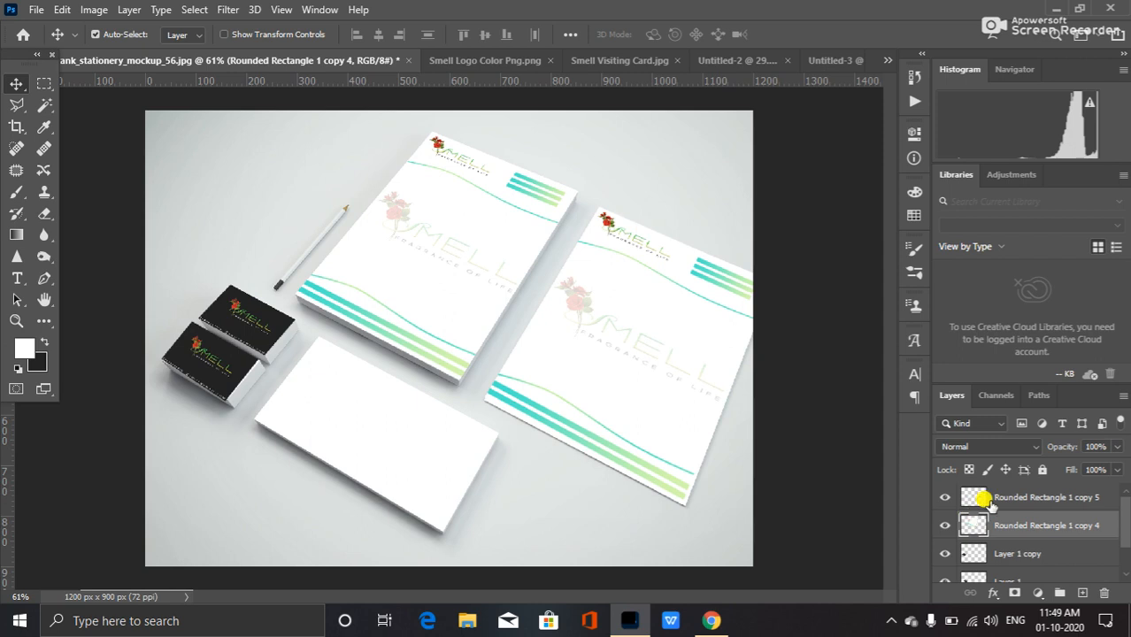
# Toggle the visibility of the Rounded Rectangle 1 copy 5 layer off and on and turn on proof colors.
pyautogui.click(943, 498)
pyautogui.click(943, 497)
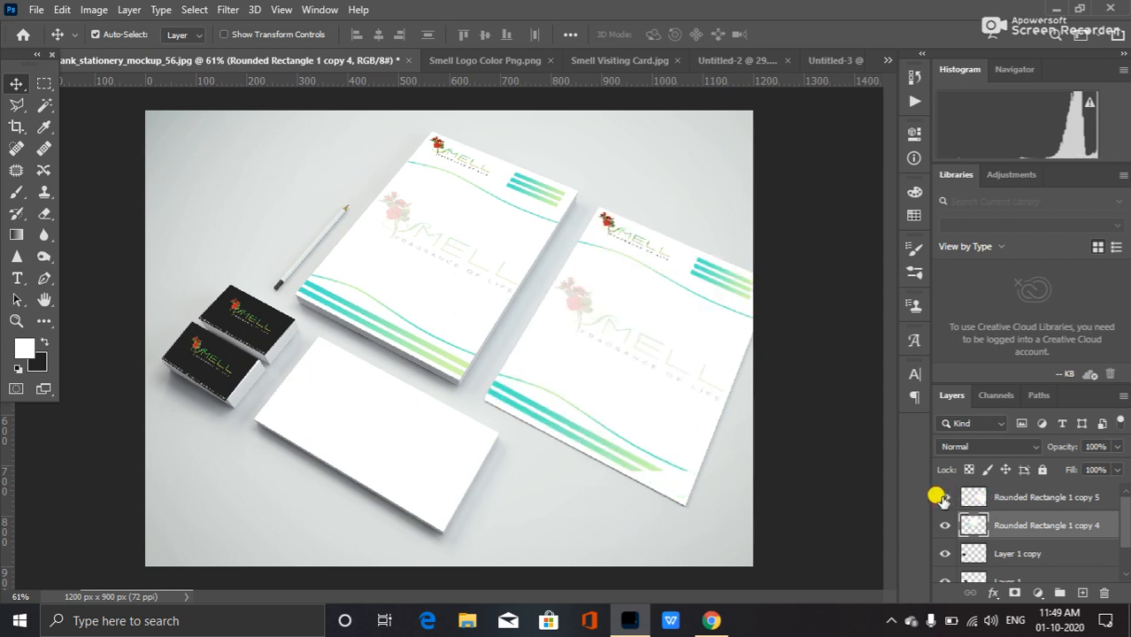
pyautogui.scroll(-1, 1051, 548)
pyautogui.scroll(1, 1038, 543)
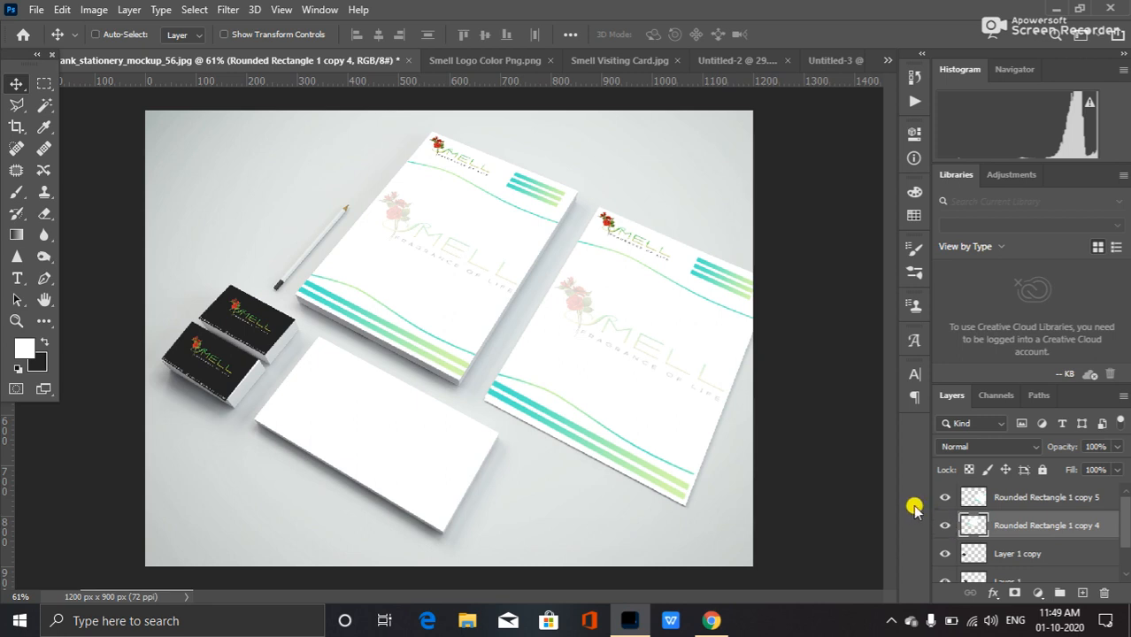
pyautogui.hotkey('ctrl', 'y')
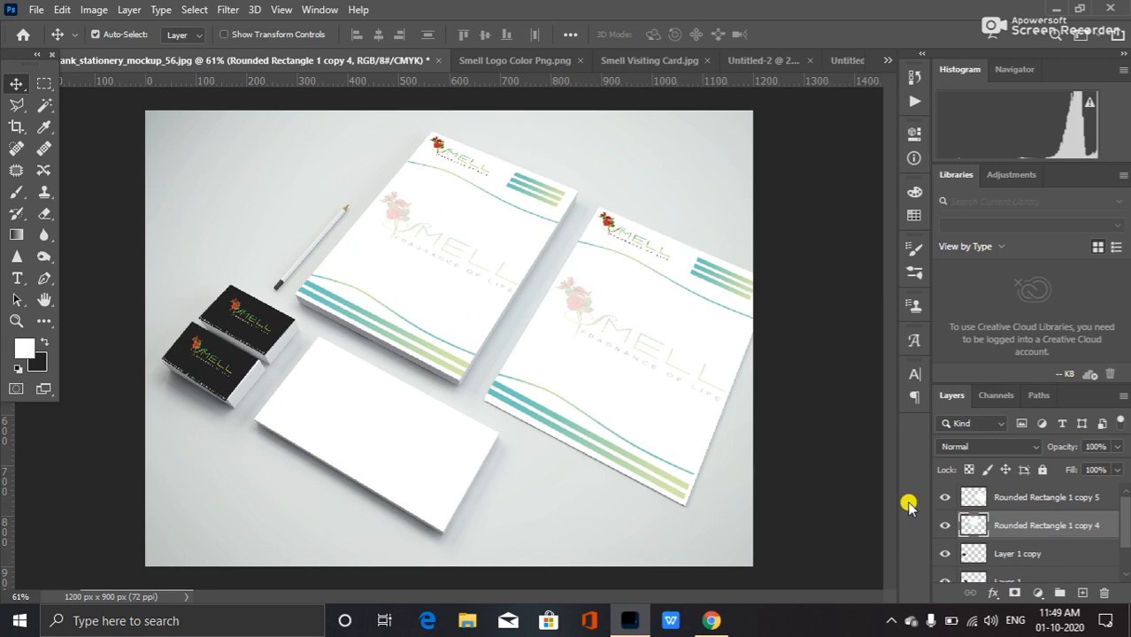
# Switch to the Untitled-3 envelope design and merge all its layers from Rounded Rectangle 1 copy 4 to Layer 0.
pyautogui.click(839, 60)
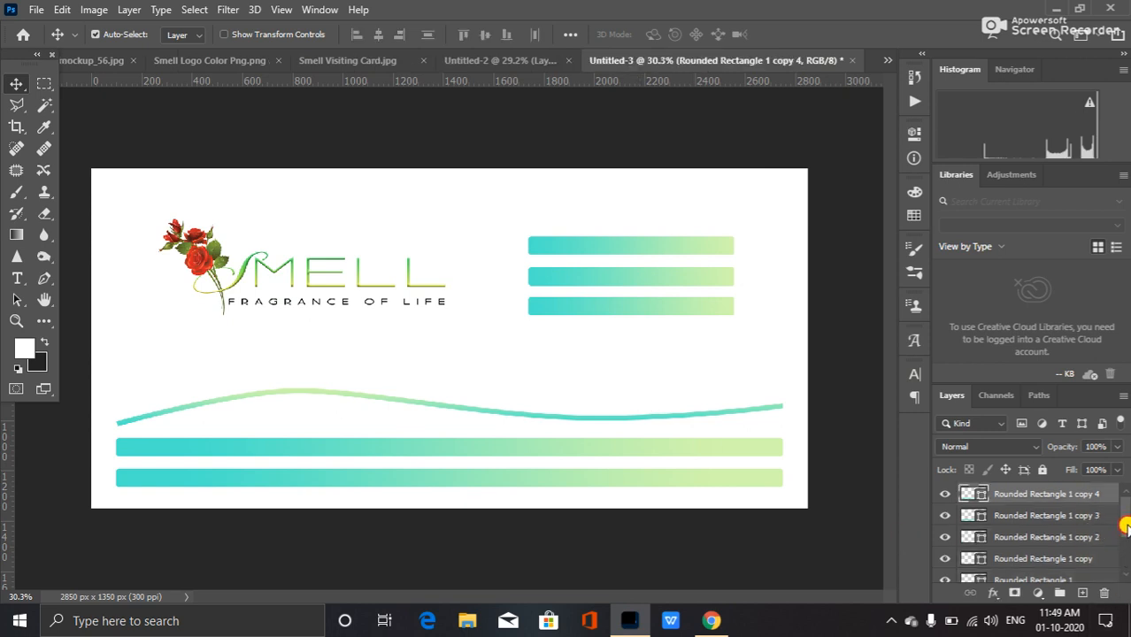
pyautogui.moveTo(1126, 527); pyautogui.dragTo(1126, 602)
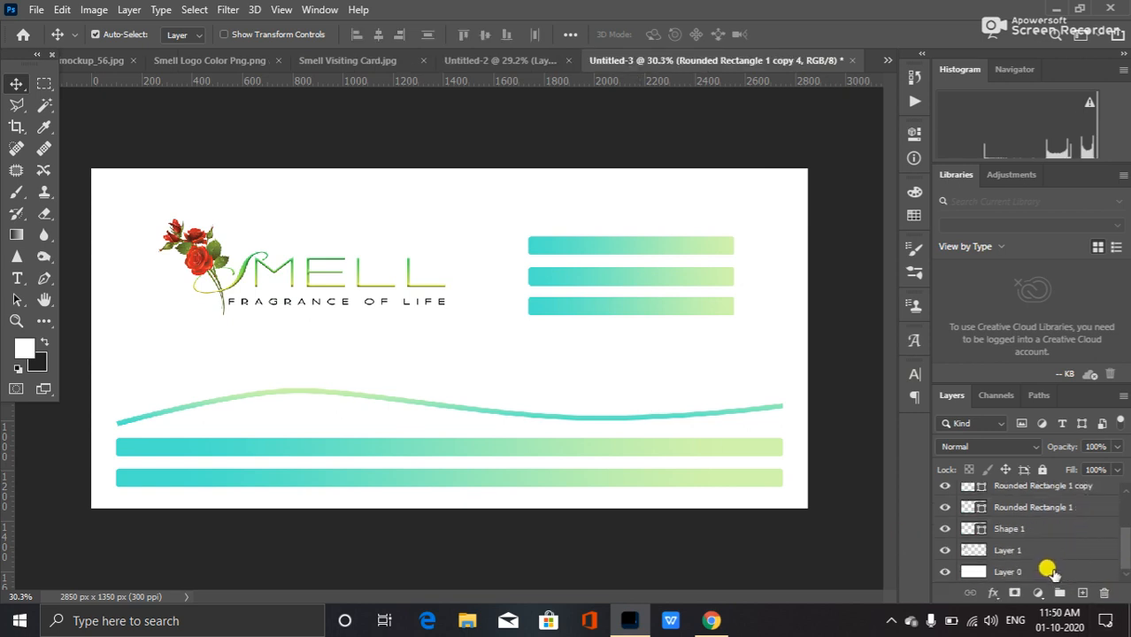
pyautogui.keyDown('shift'); pyautogui.click(1031, 556); pyautogui.keyUp('shift')
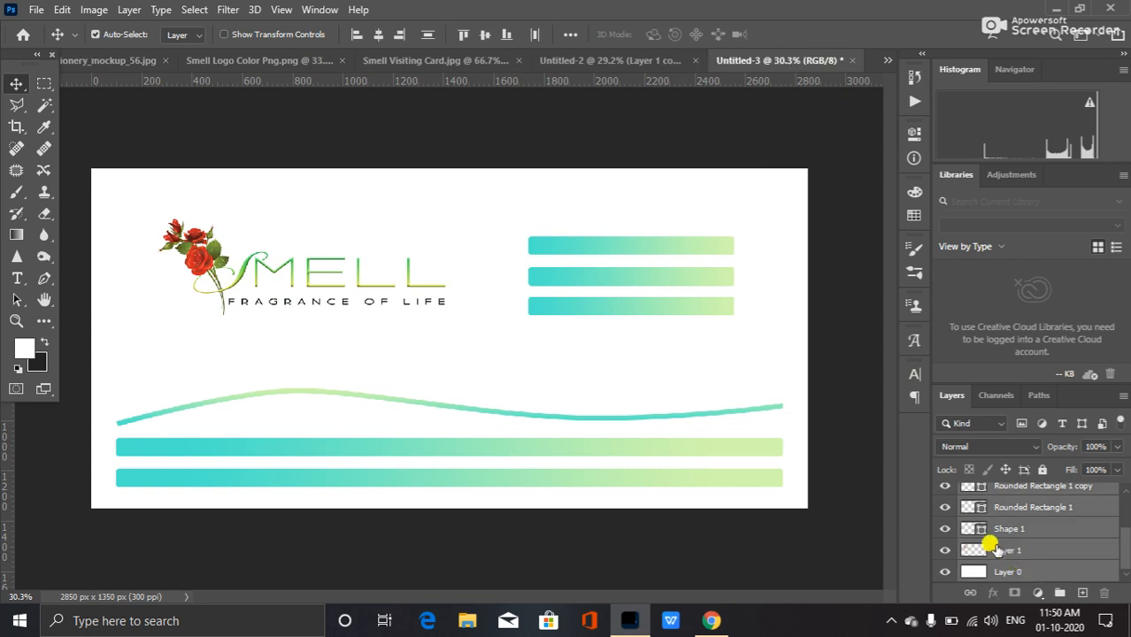
pyautogui.hotkey('ctrl', 'e')
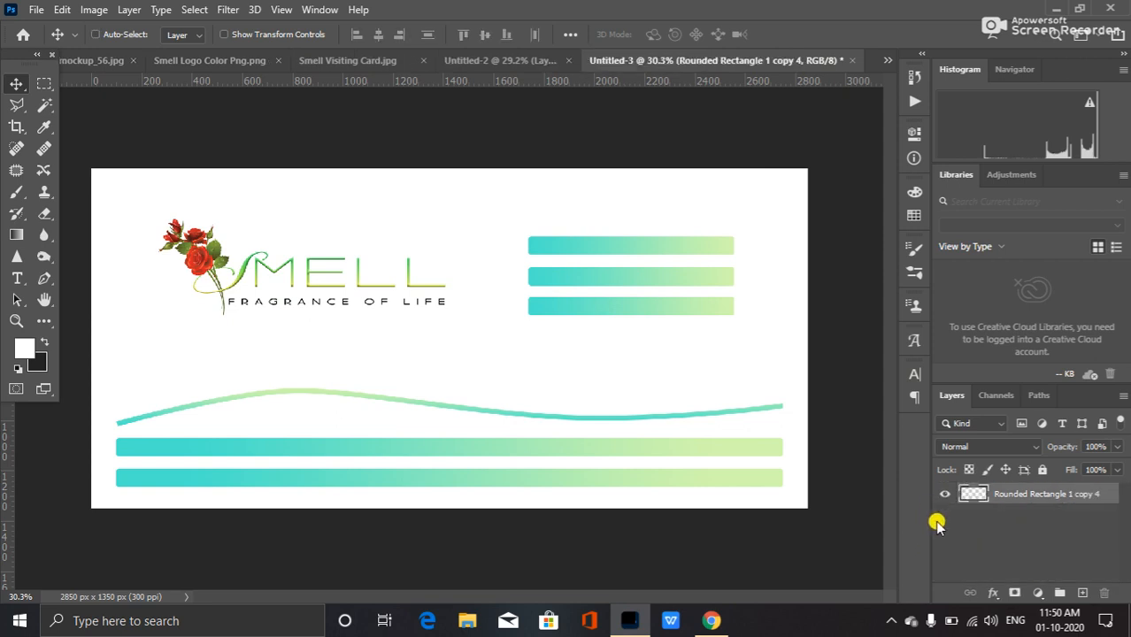
# Drag the merged envelope into the stationery mockup and move its layer to the top of the stack.
pyautogui.moveTo(452, 285); pyautogui.dragTo(473, 396)
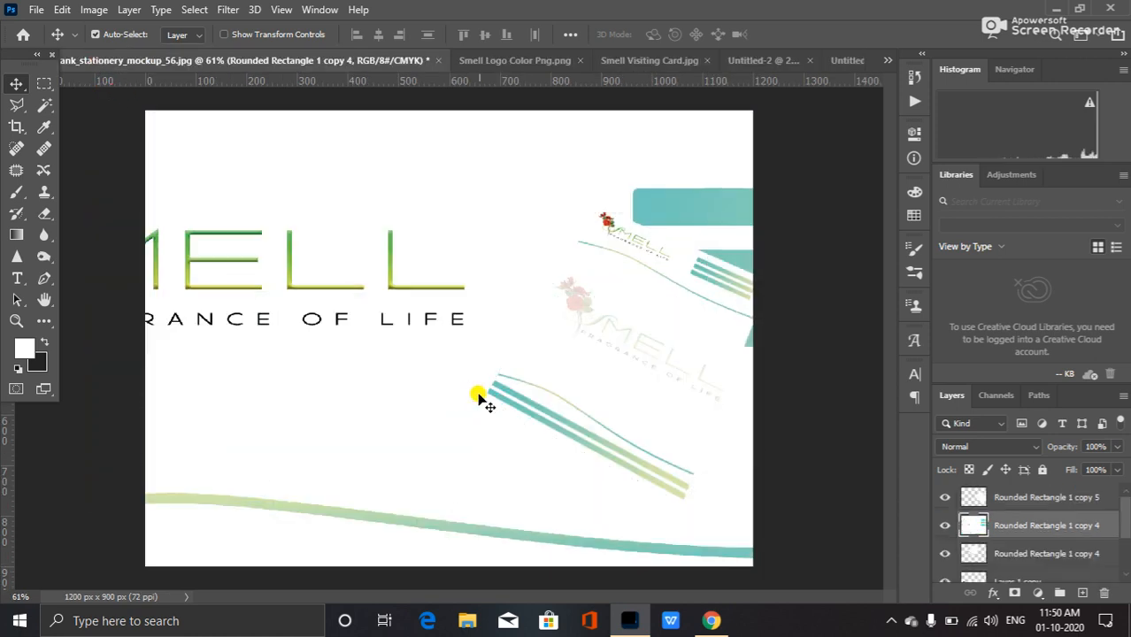
pyautogui.click(841, 60)
pyautogui.moveTo(813, 239); pyautogui.dragTo(205, 130)
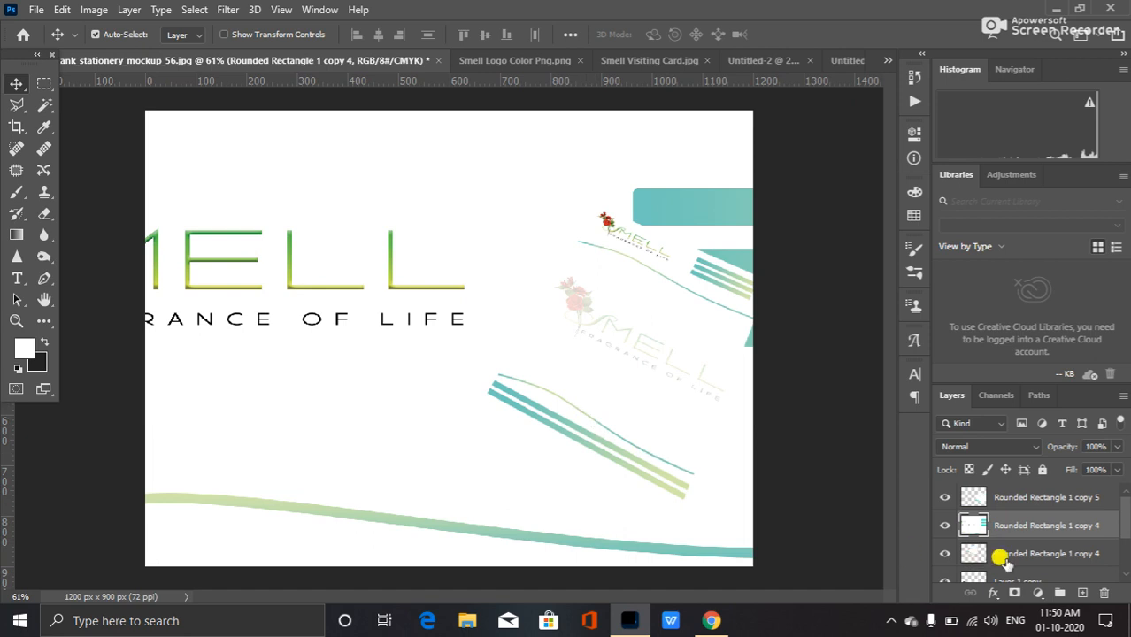
pyautogui.moveTo(1057, 526); pyautogui.dragTo(1050, 483)
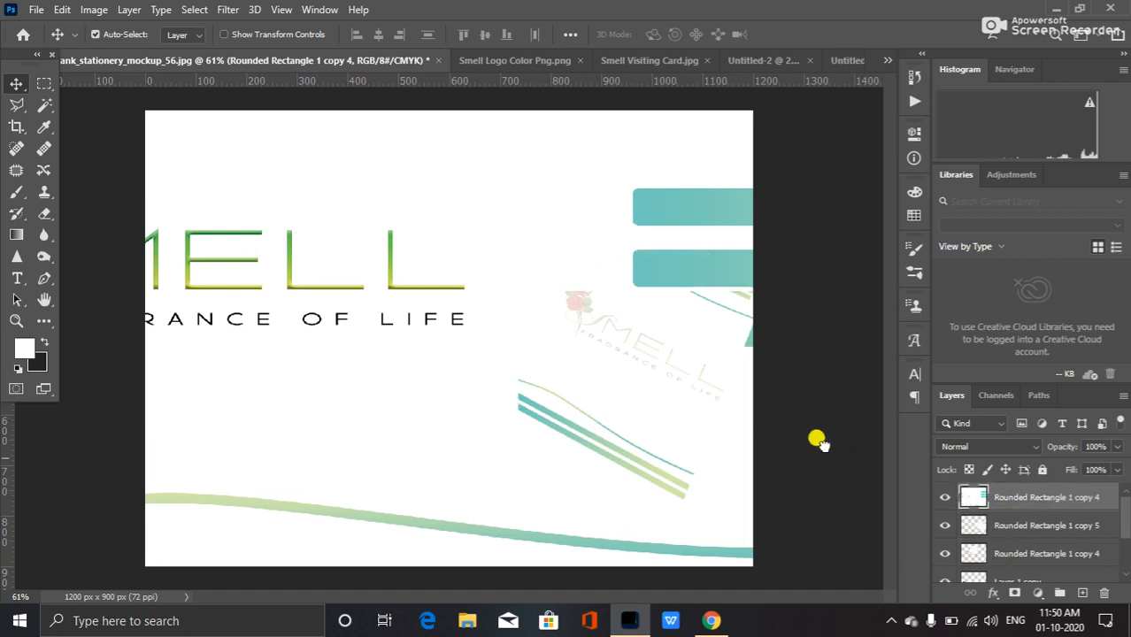
# Scale the envelope down to about 28% with Free Transform.
pyautogui.hotkey('ctrl', 't')
pyautogui.scroll(-5, 566, 471)
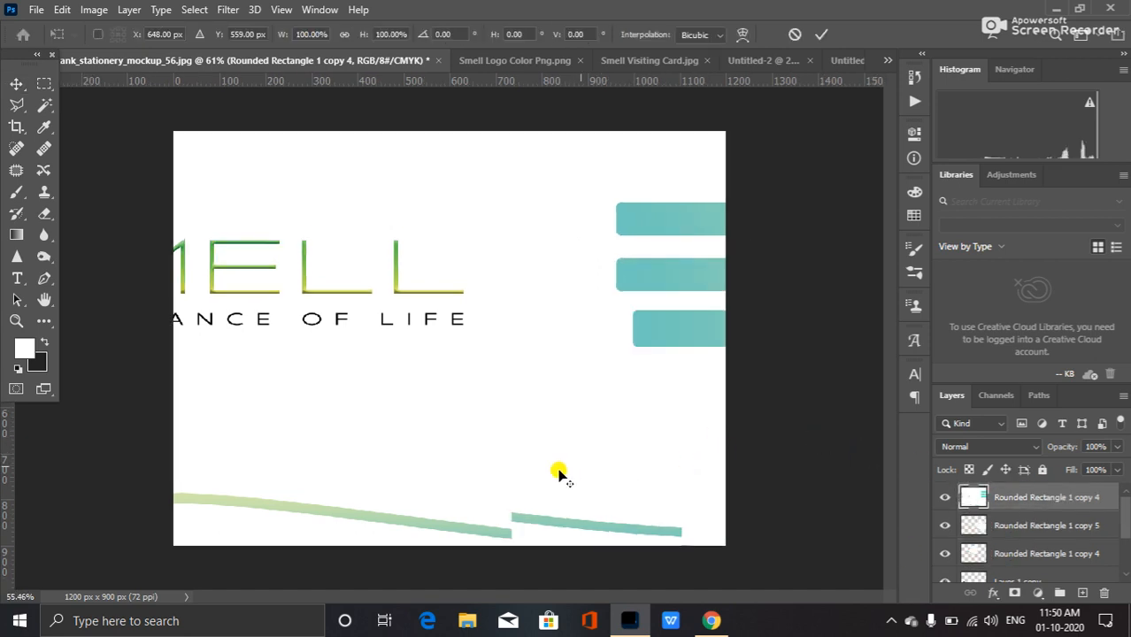
pyautogui.moveTo(748, 501); pyautogui.dragTo(536, 403)
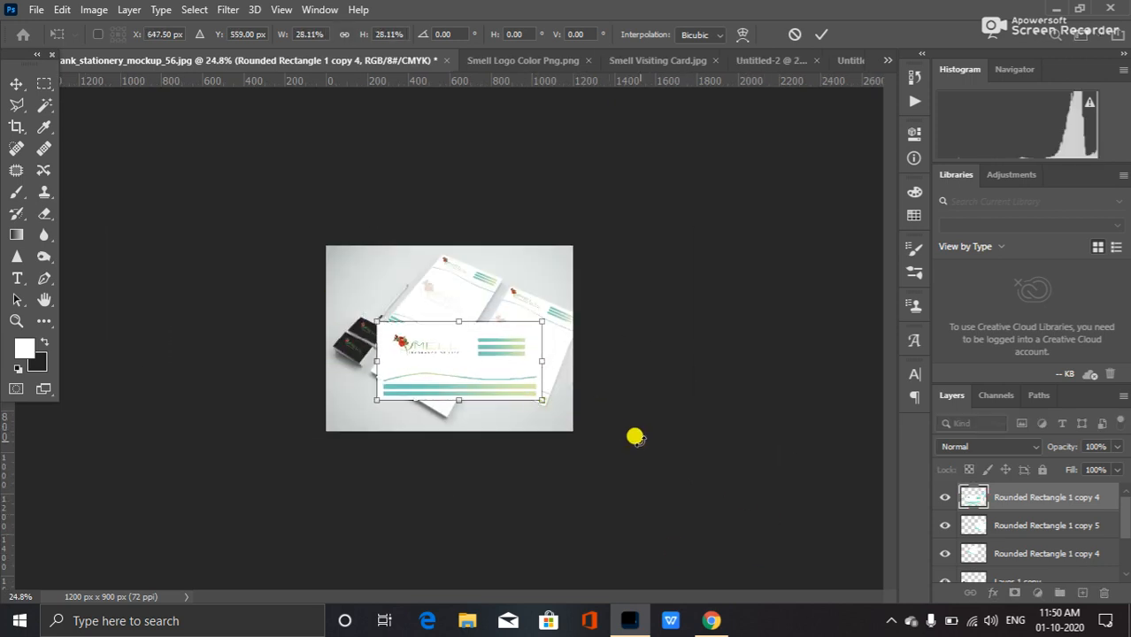
pyautogui.scroll(5, 485, 448)
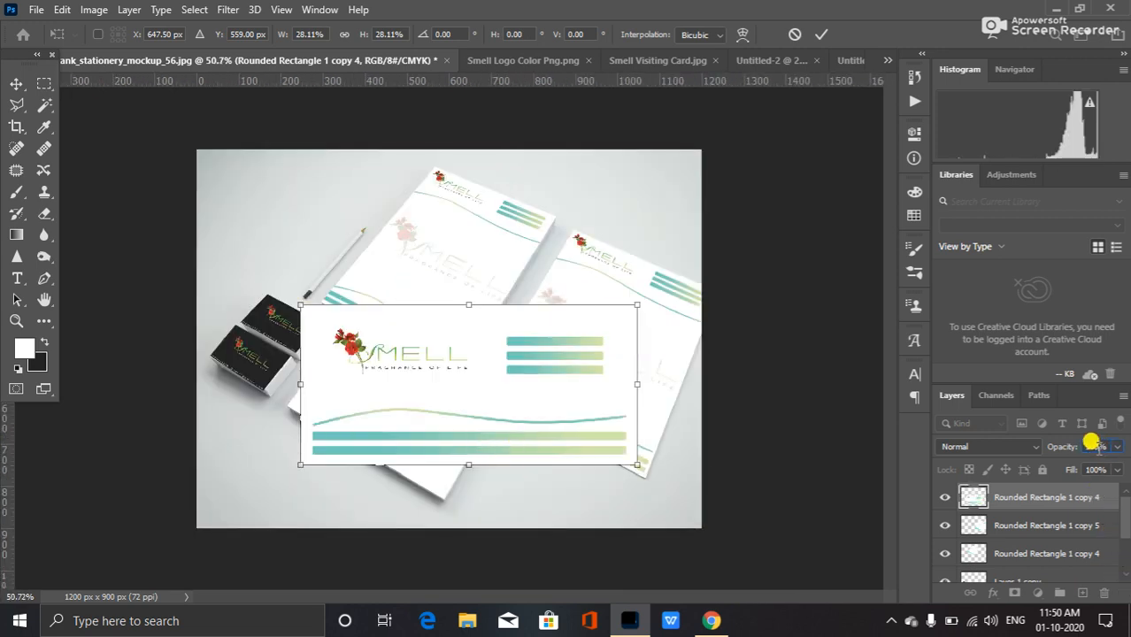
# Set the envelope layer's opacity to 50% and move and scale the envelope over the mockup envelope.
pyautogui.write('50')
pyautogui.press('Return')
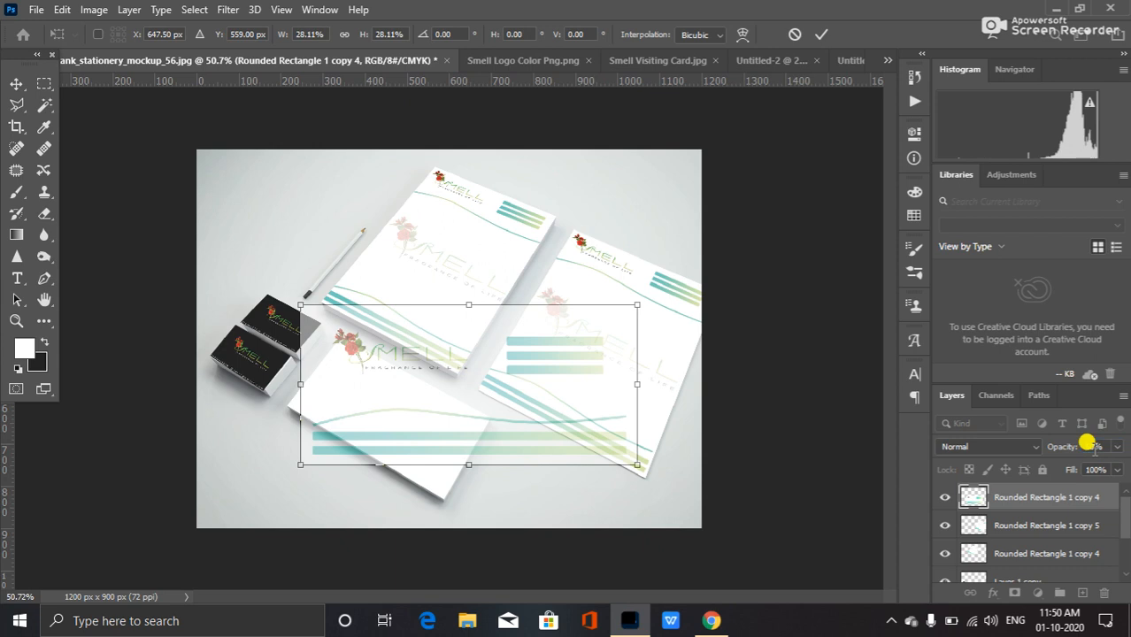
pyautogui.moveTo(587, 405); pyautogui.dragTo(543, 417)
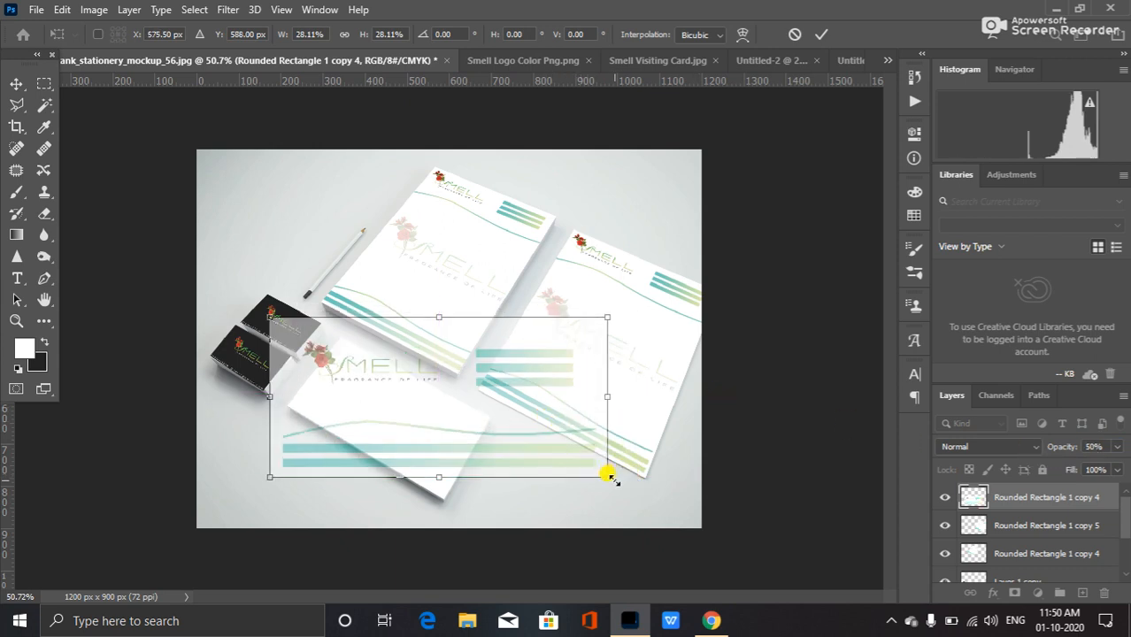
pyautogui.moveTo(617, 479); pyautogui.dragTo(528, 532)
# Rotate the envelope about 31° and distort its corners onto the mockup envelope's corners.
pyautogui.moveTo(441, 386); pyautogui.dragTo(403, 399)
pyautogui.rightClick(404, 400)
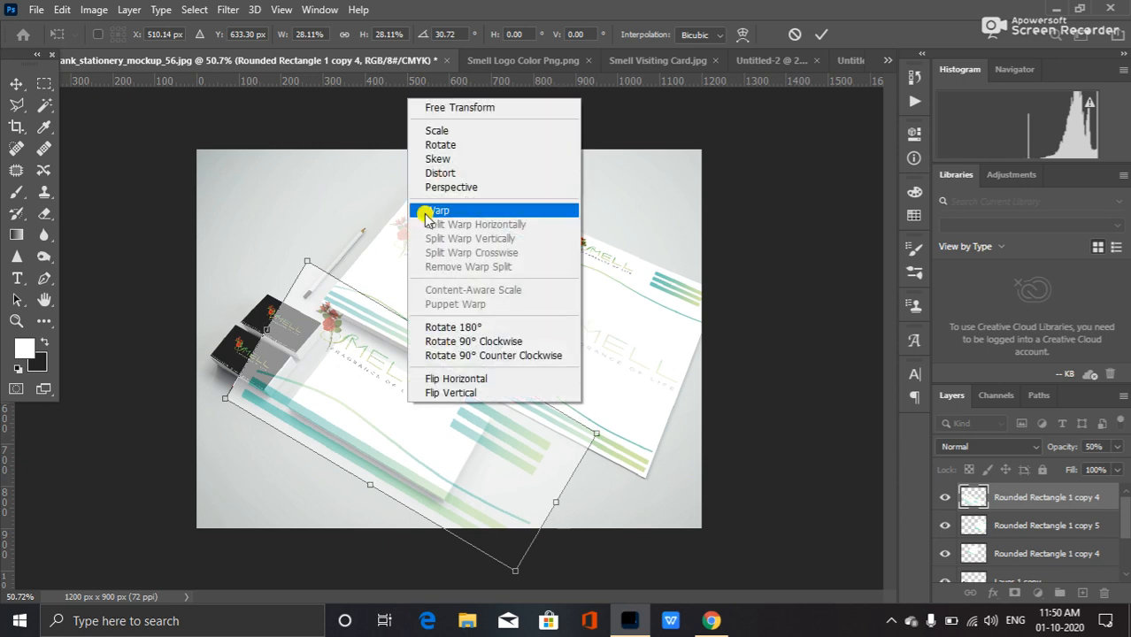
pyautogui.click(439, 173)
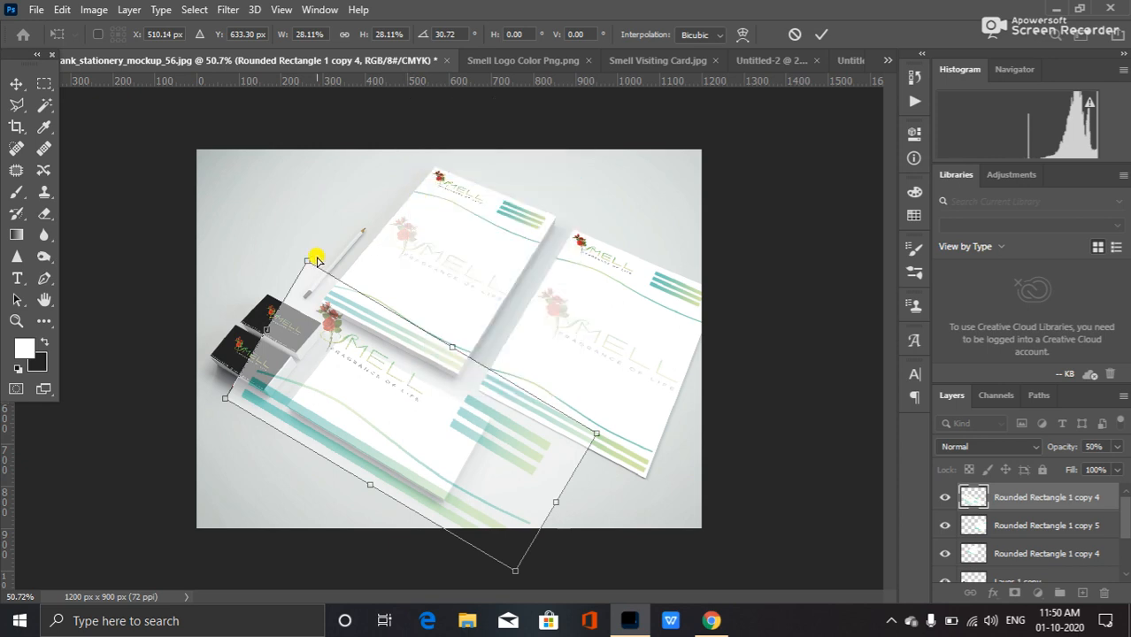
pyautogui.moveTo(306, 261); pyautogui.dragTo(322, 354)
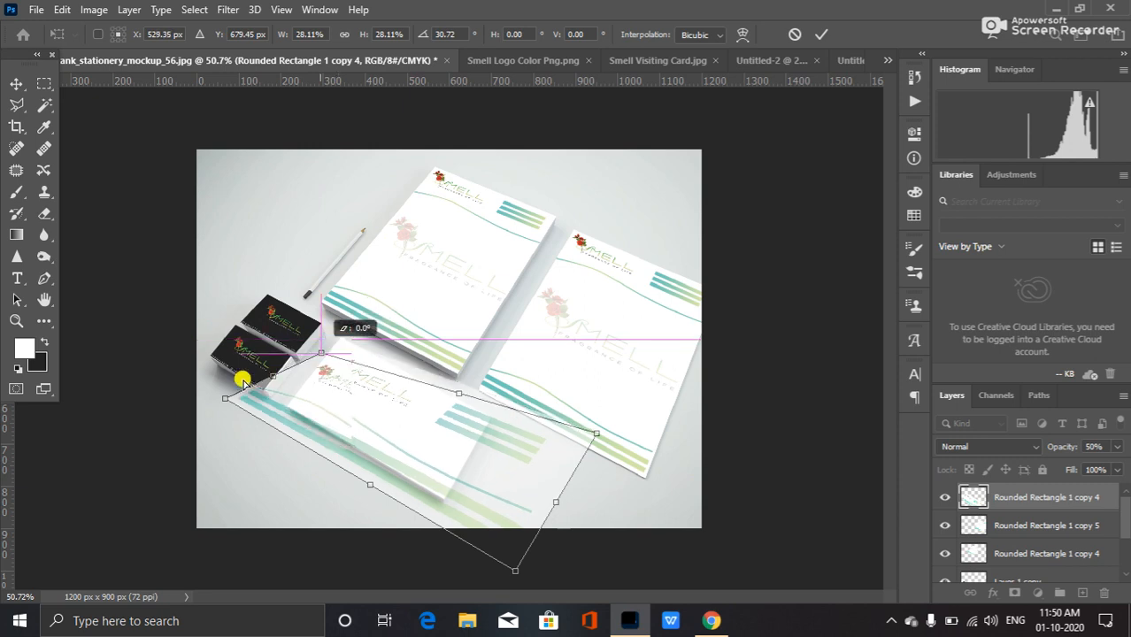
pyautogui.moveTo(225, 399); pyautogui.dragTo(290, 405)
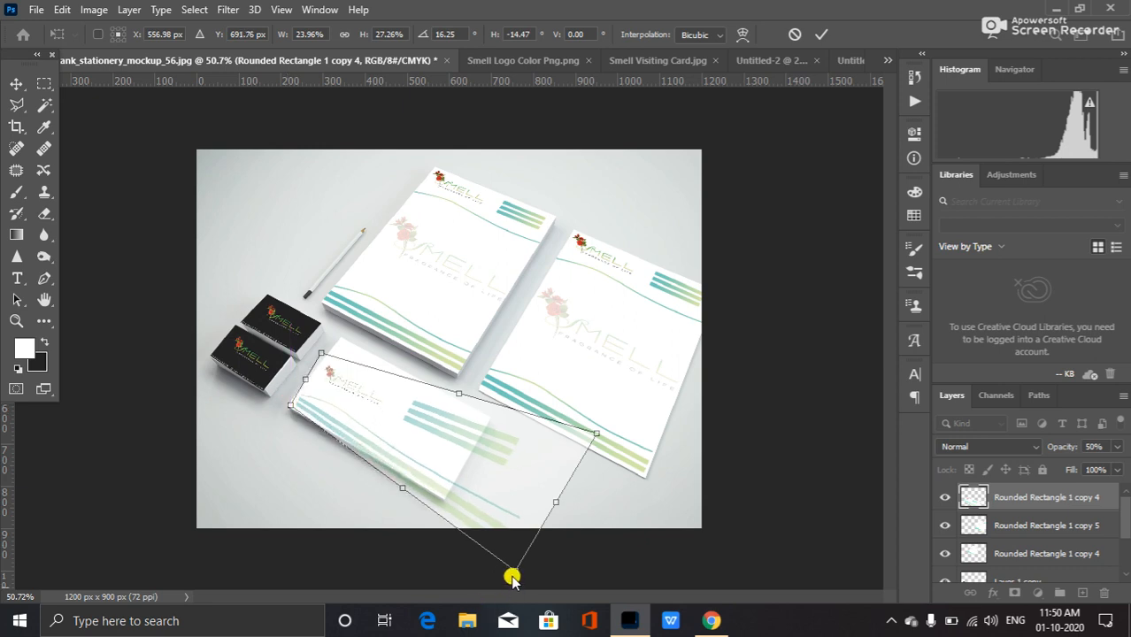
pyautogui.moveTo(515, 567); pyautogui.dragTo(438, 501)
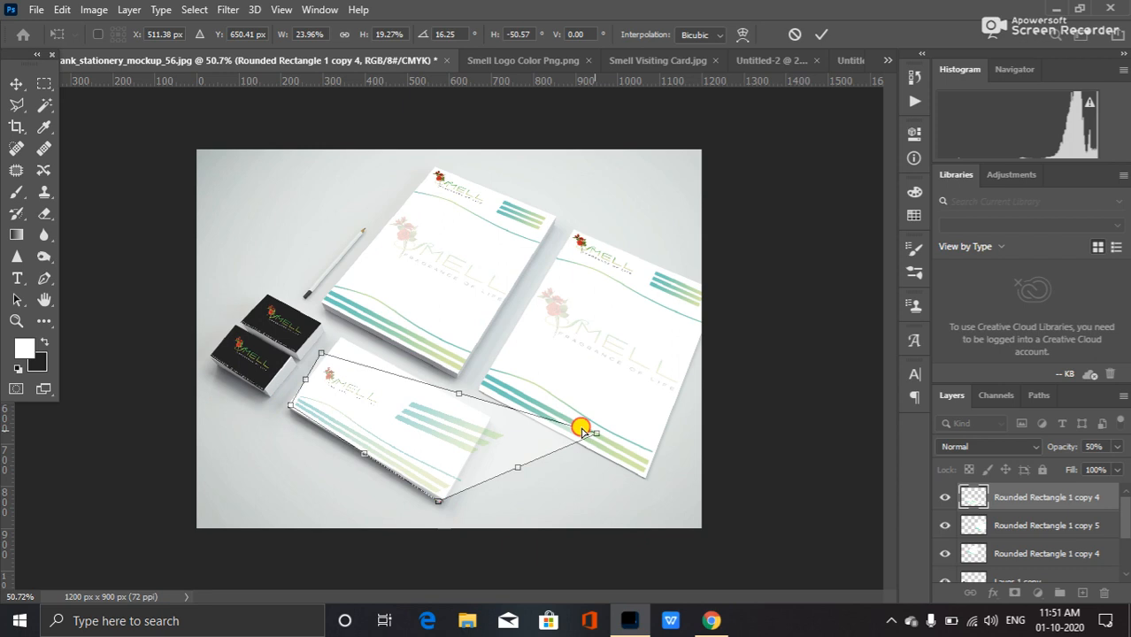
pyautogui.moveTo(582, 430); pyautogui.dragTo(491, 417)
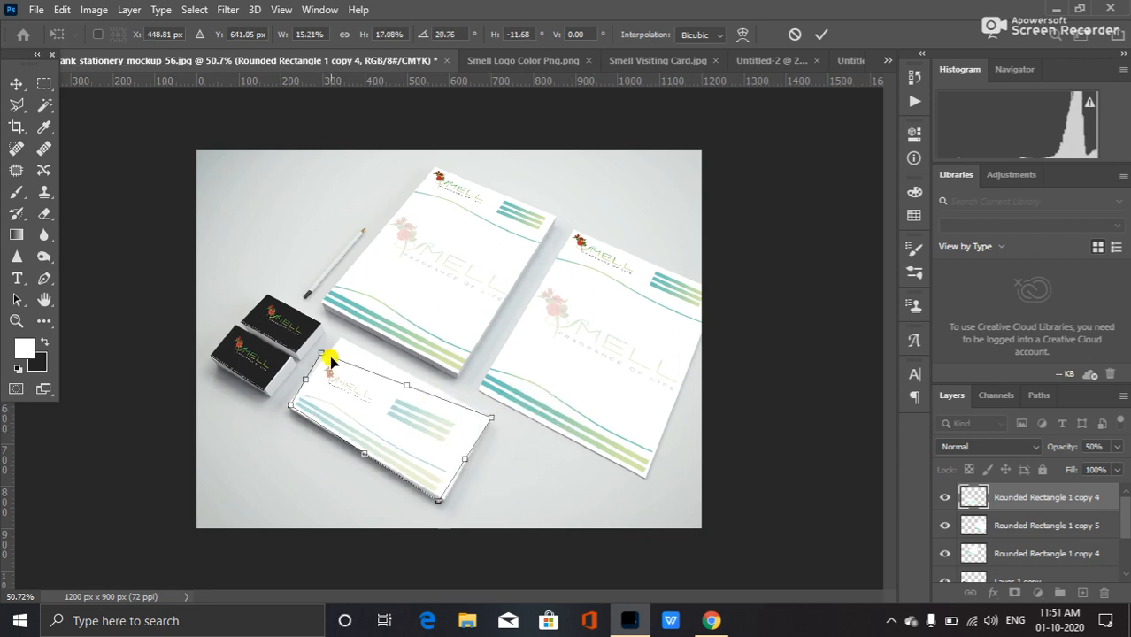
pyautogui.moveTo(319, 355); pyautogui.dragTo(343, 342)
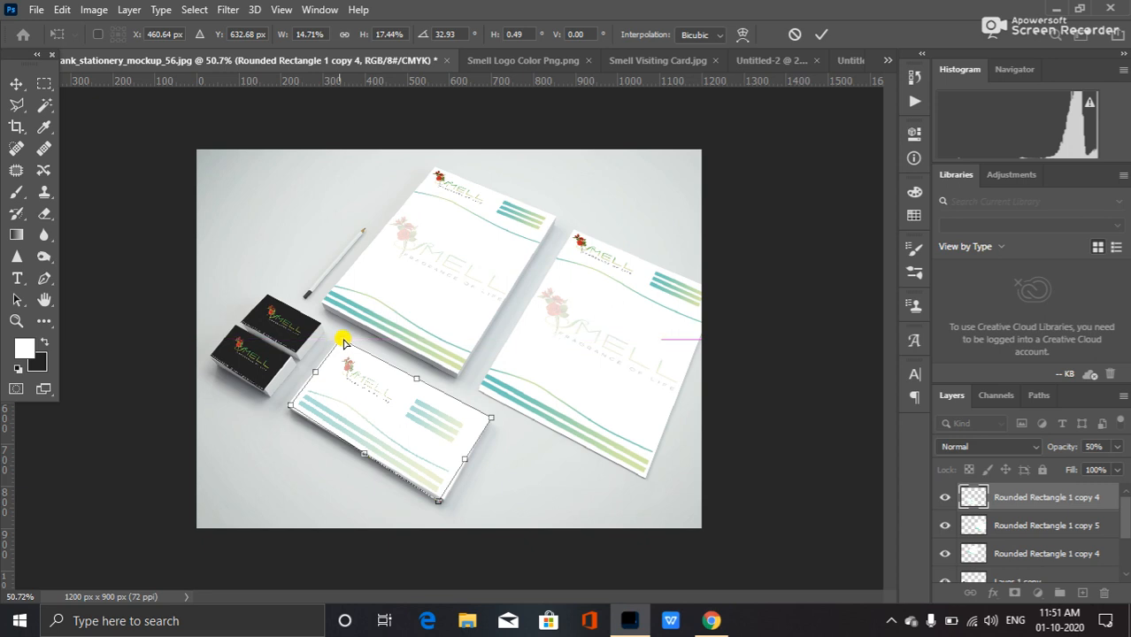
# Refine the envelope's distorted corners to fit the mockup envelope's edges closely and commit the transform.
pyautogui.hotkey('ctrl', '+')
pyautogui.hotkey('ctrl', '+')
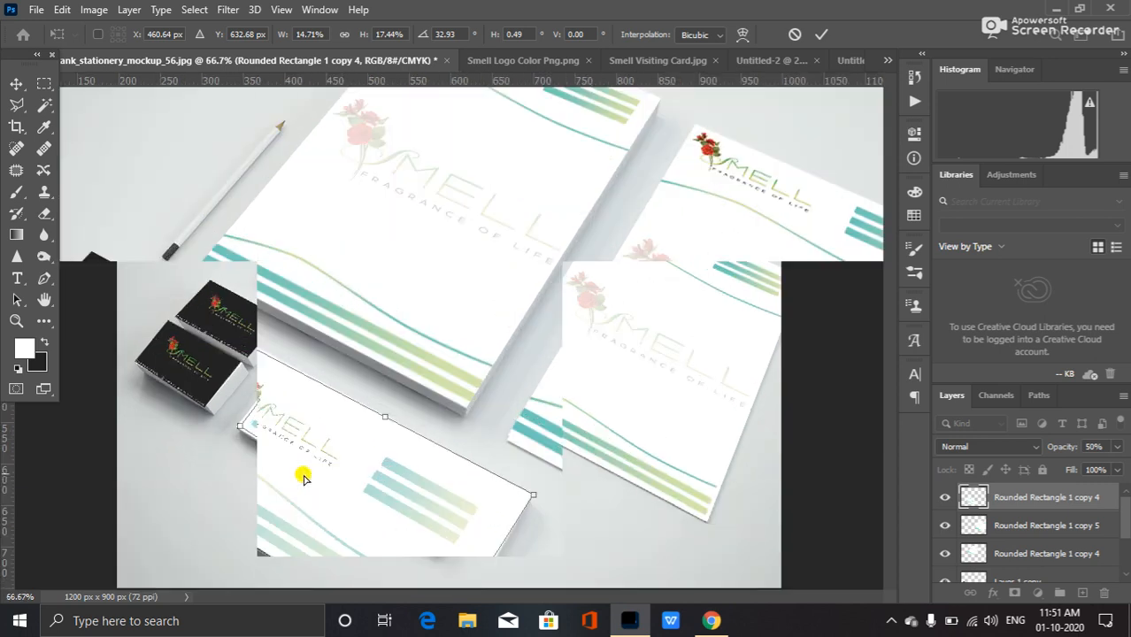
pyautogui.moveTo(888, 338); pyautogui.dragTo(889, 371)
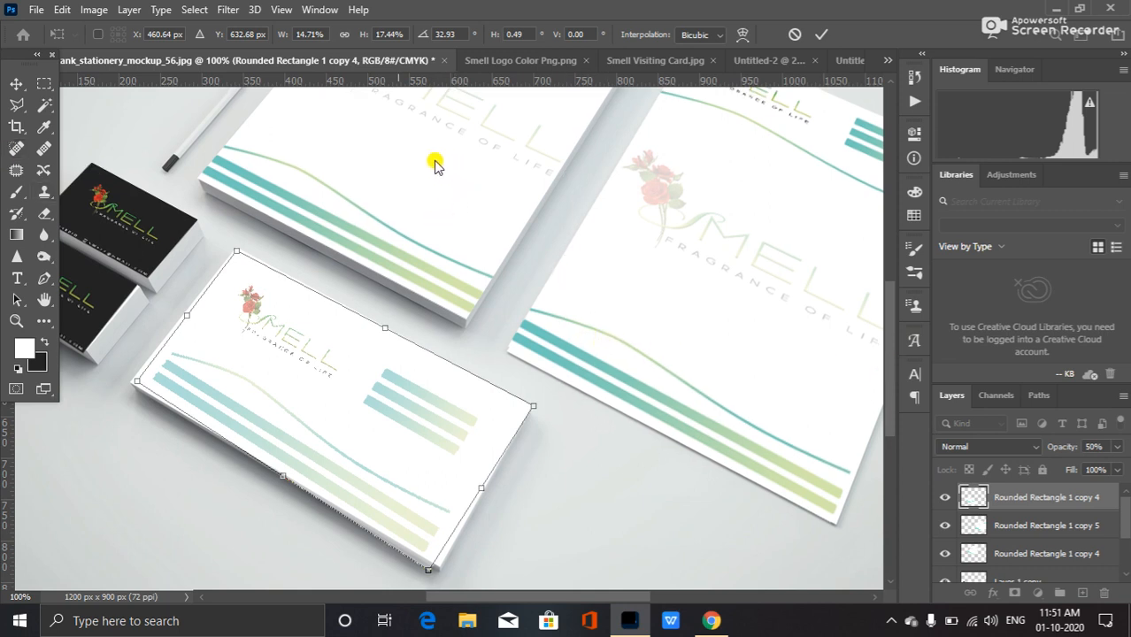
pyautogui.hotkey('ctrl', '+')
pyautogui.moveTo(881, 370); pyautogui.dragTo(867, 427)
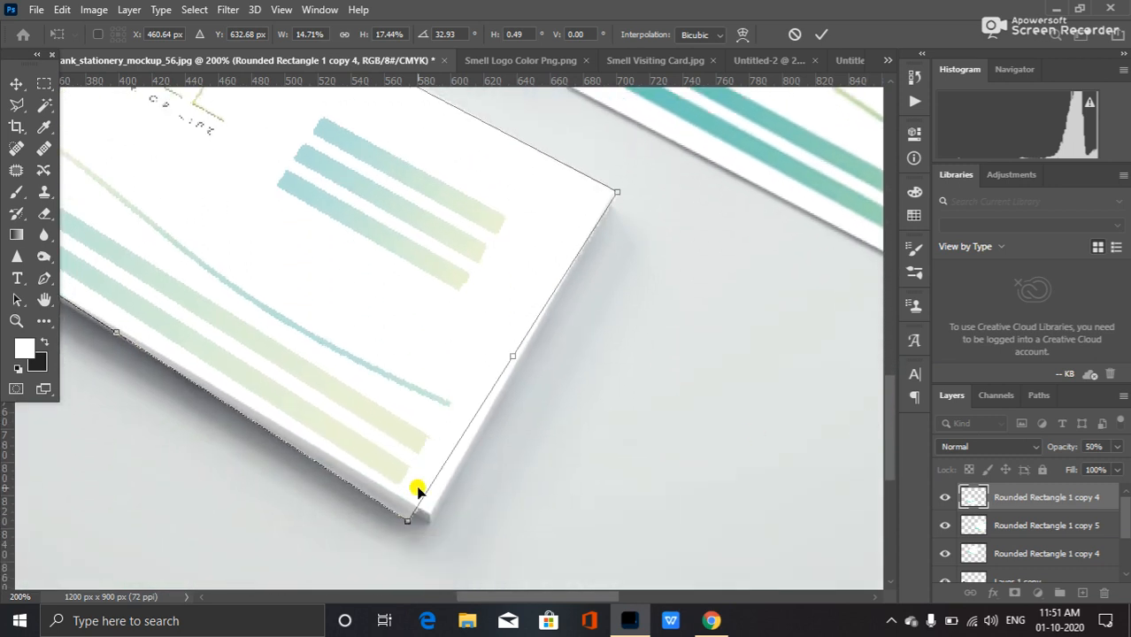
pyautogui.moveTo(417, 522); pyautogui.dragTo(429, 516)
pyautogui.moveTo(512, 595); pyautogui.dragTo(411, 550)
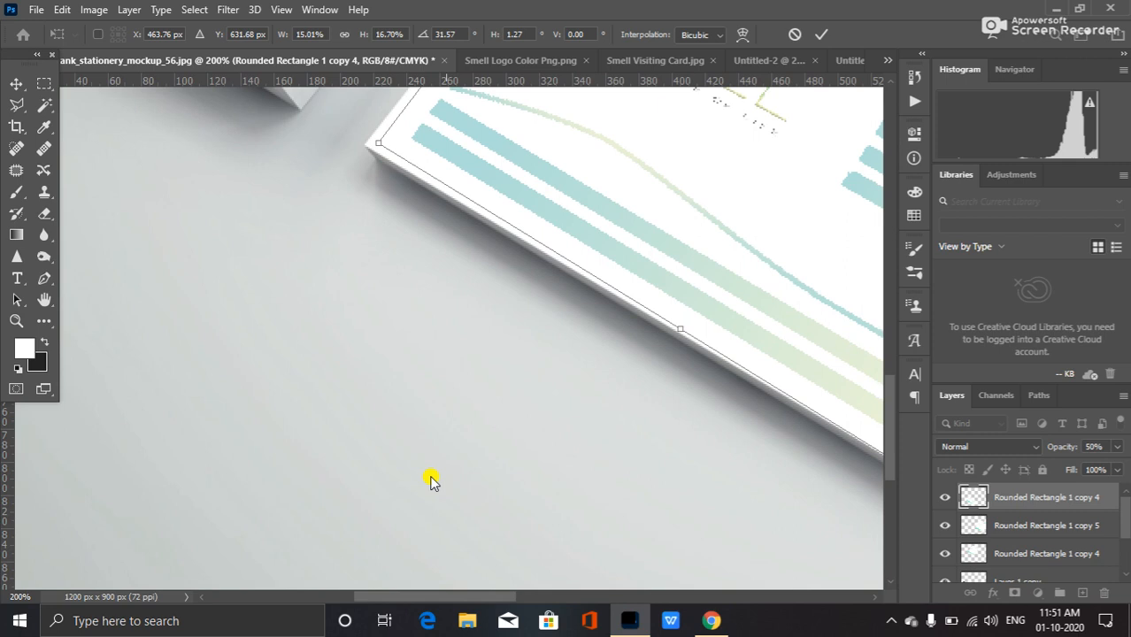
pyautogui.moveTo(375, 147)
pyautogui.mouseDown()
pyautogui.moveTo(367, 135)
pyautogui.moveTo(363, 151)
pyautogui.mouseUp()
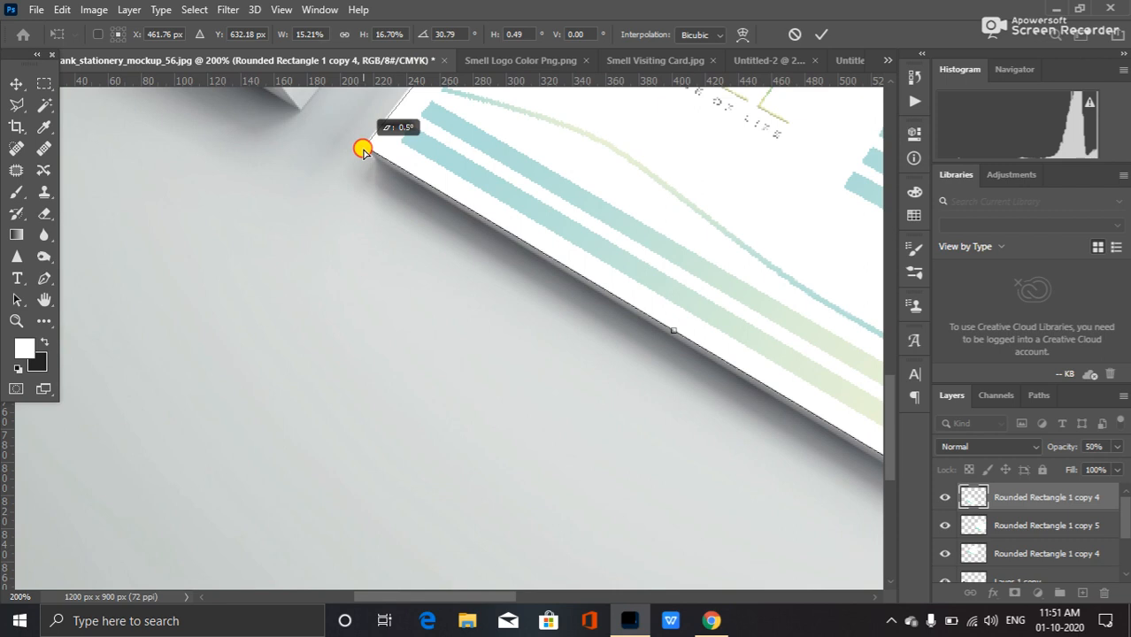
pyautogui.moveTo(362, 150); pyautogui.dragTo(362, 149)
pyautogui.moveTo(888, 422); pyautogui.dragTo(901, 314)
pyautogui.moveTo(901, 313); pyautogui.dragTo(901, 313)
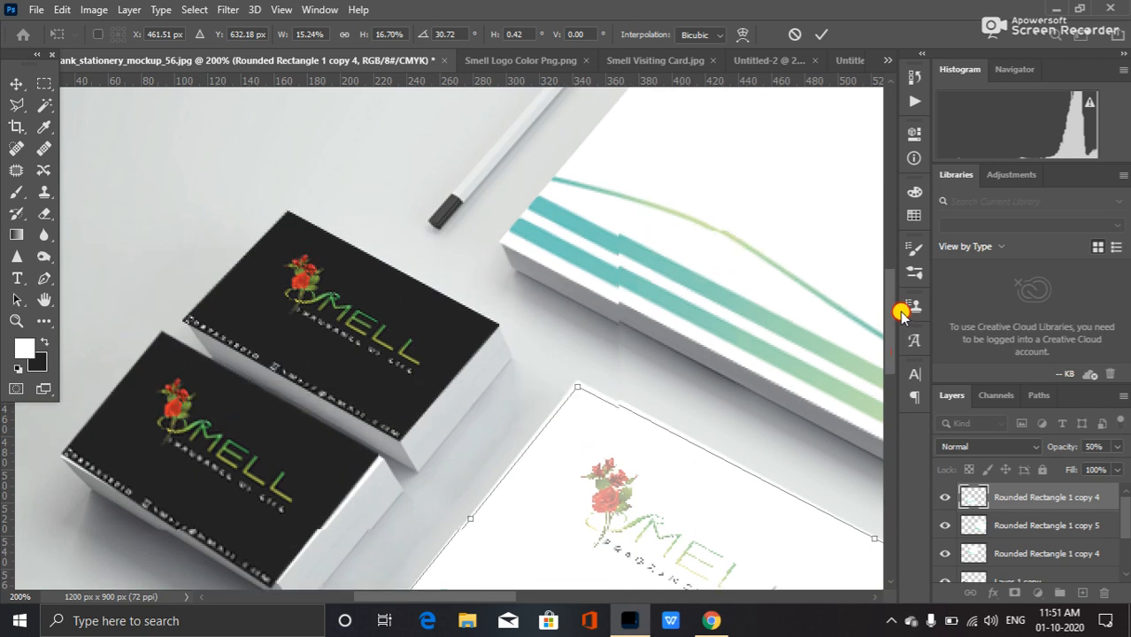
pyautogui.moveTo(576, 390); pyautogui.dragTo(578, 379)
pyautogui.press('Return')
# Restore the envelope layer's opacity to 100%.
pyautogui.scroll(-1, 693, 370)
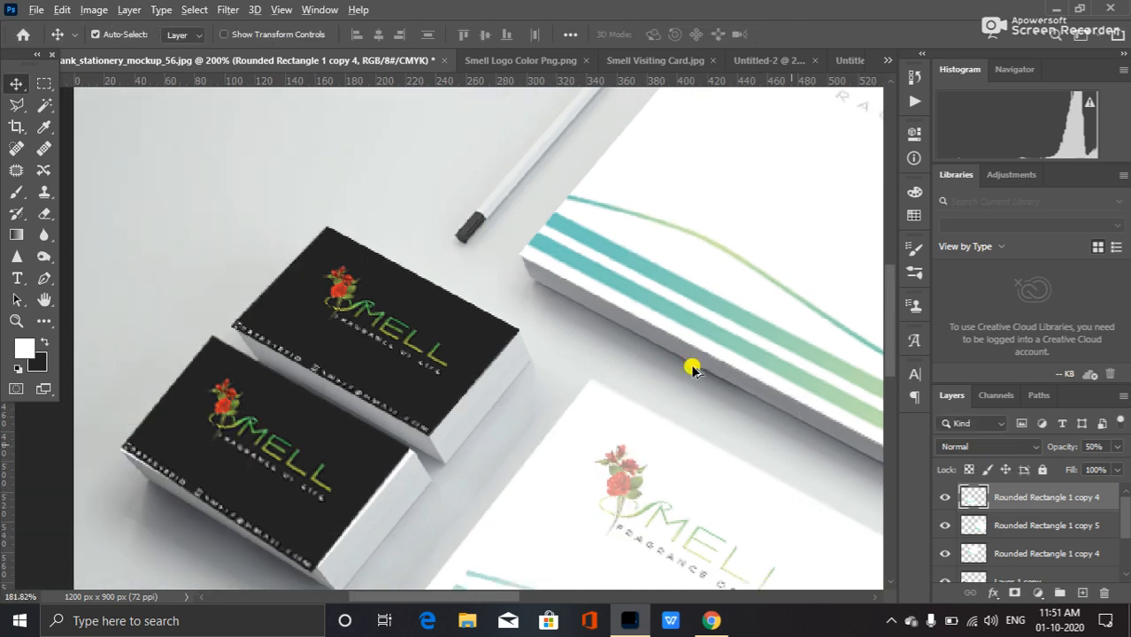
pyautogui.scroll(-2, 673, 376)
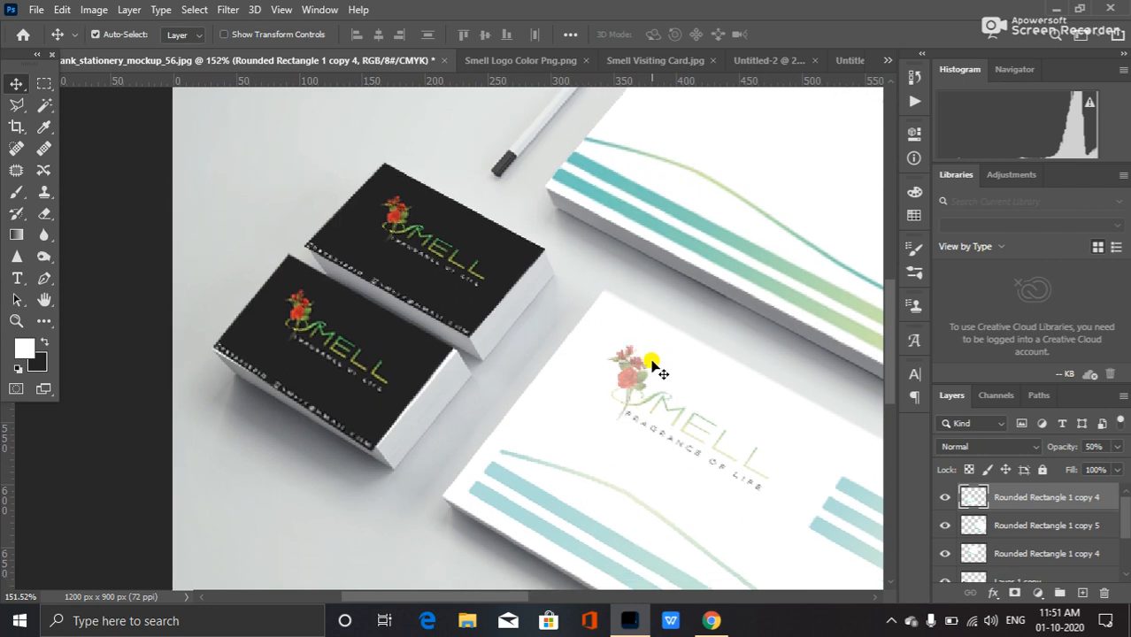
pyautogui.scroll(-2, 652, 365)
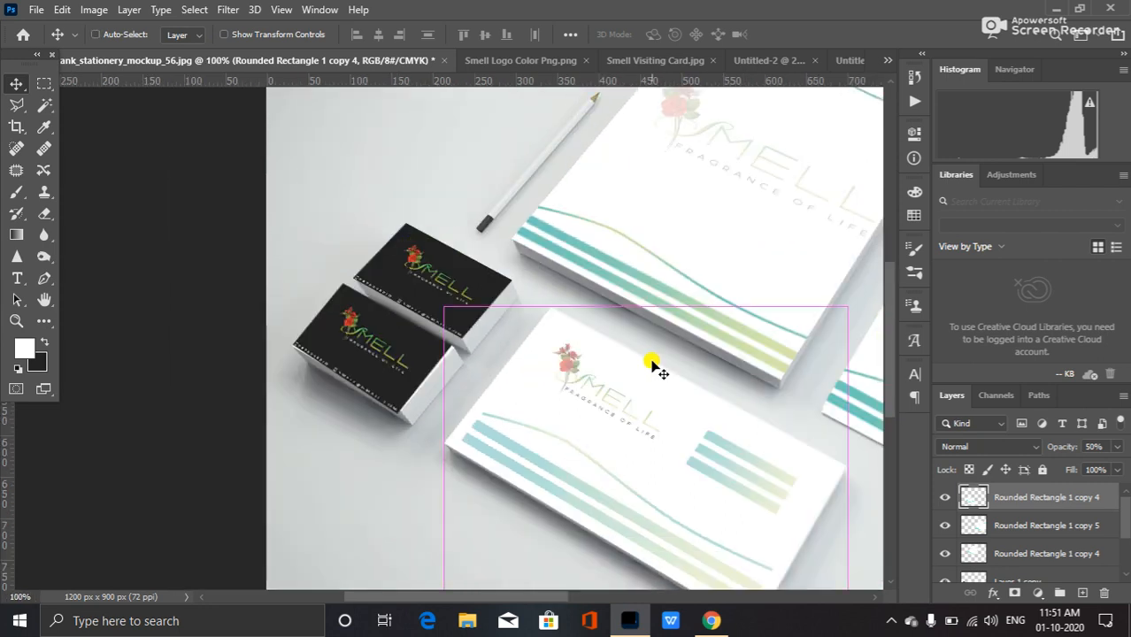
pyautogui.scroll(-1, 653, 364)
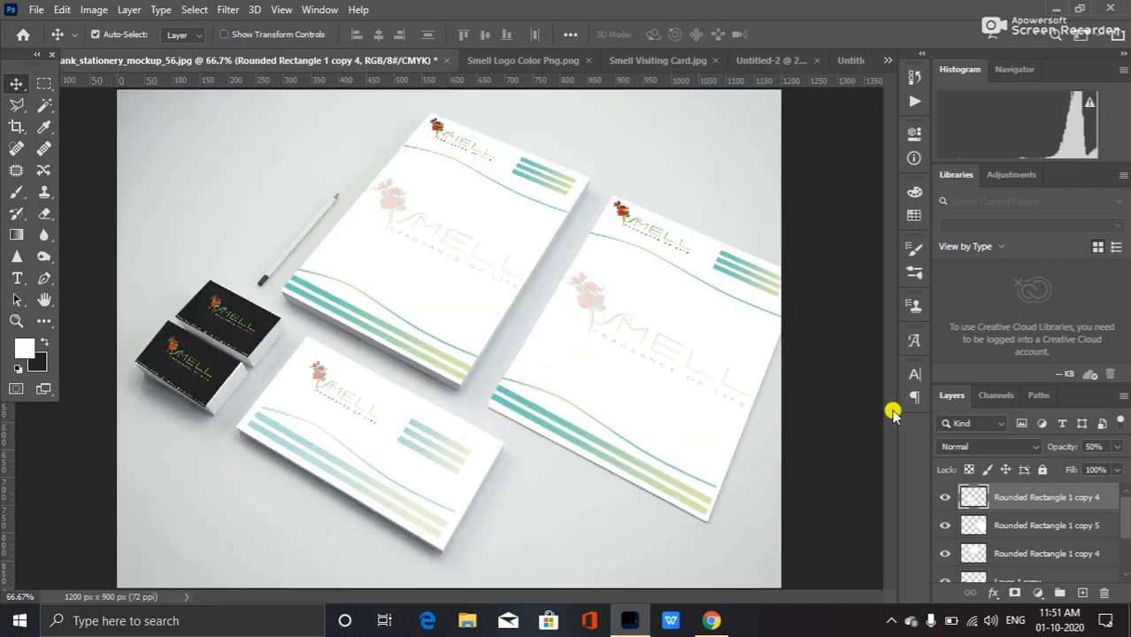
pyautogui.click(1096, 446)
pyautogui.write('100')
pyautogui.press('Return')
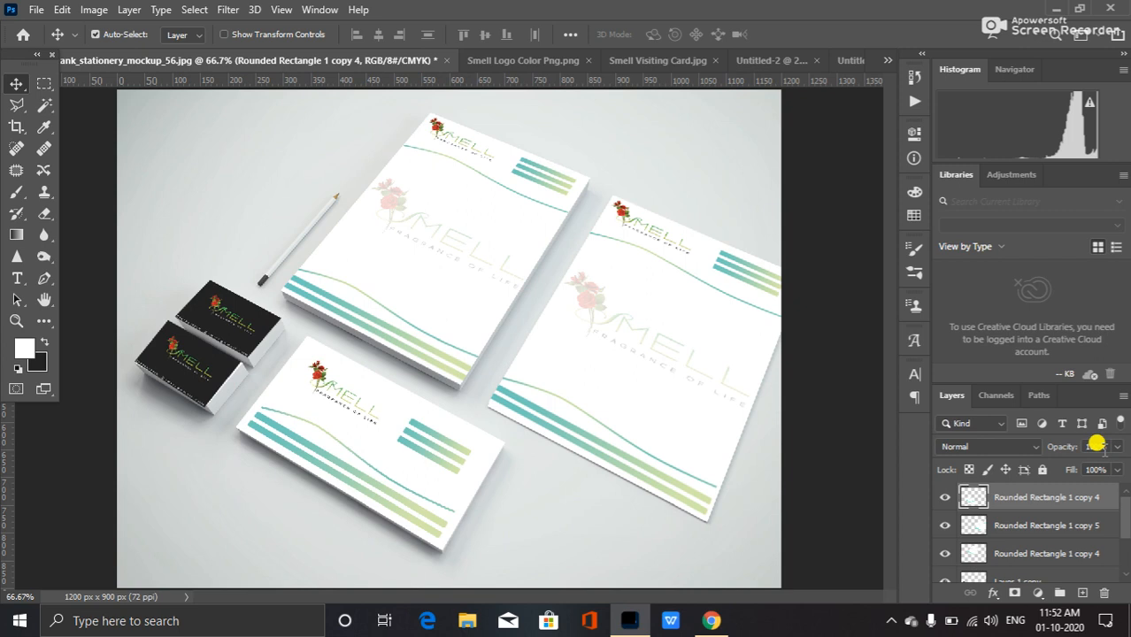
# Save the mockup as a JPEG named Smell Mockup on the Desktop with default JPEG options.
pyautogui.click(36, 10)
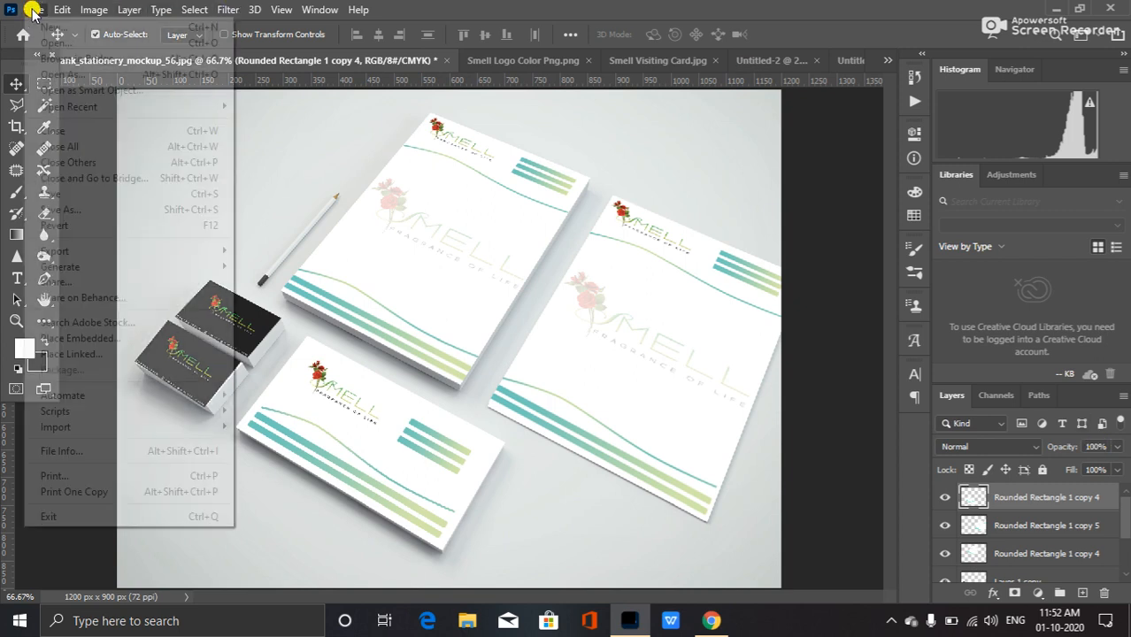
pyautogui.click(112, 209)
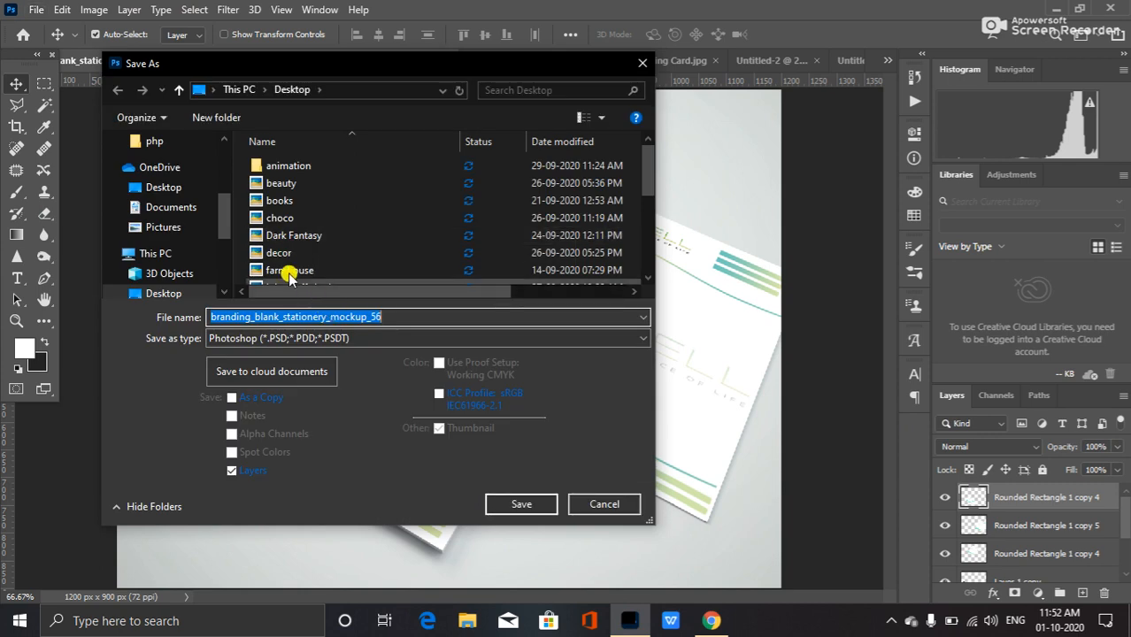
pyautogui.click(326, 340)
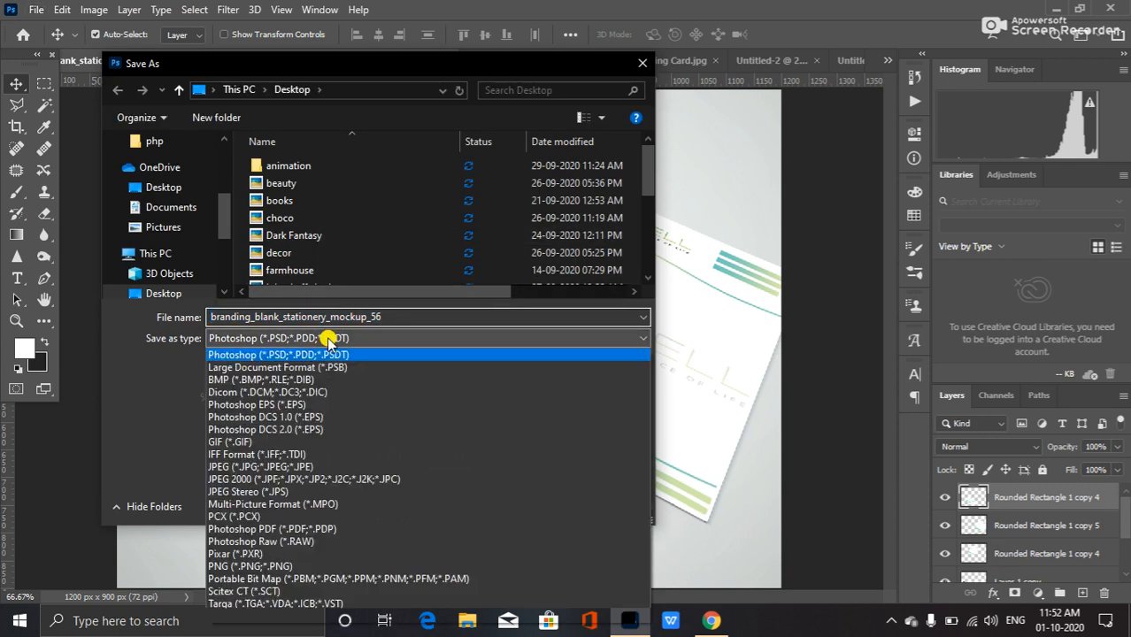
pyautogui.click(305, 466)
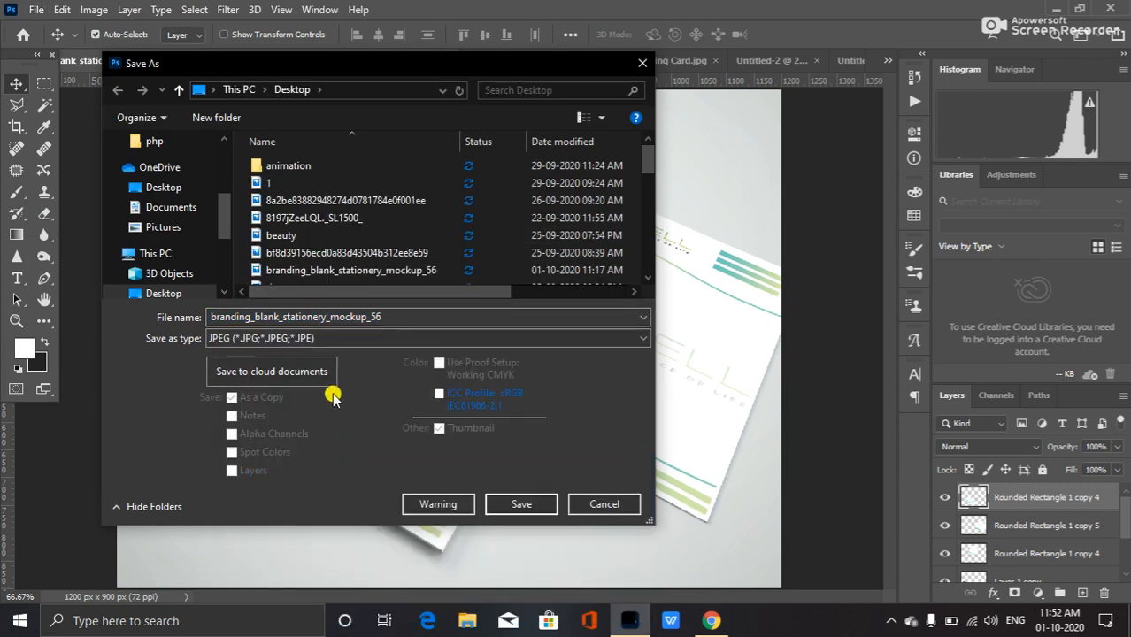
pyautogui.doubleClick(412, 316)
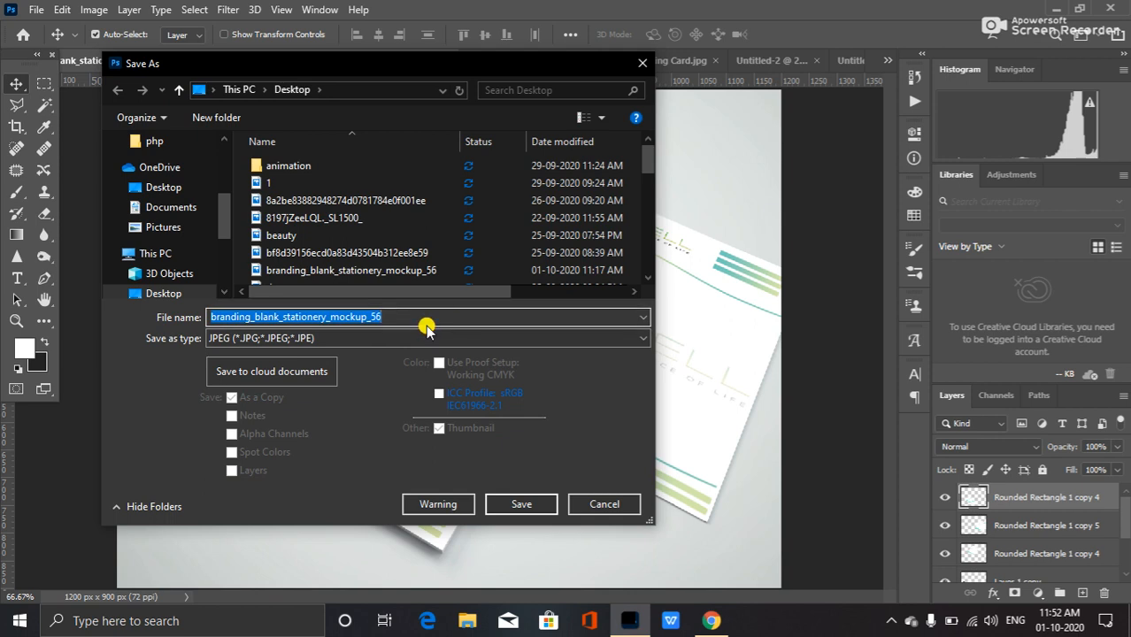
pyautogui.write('Smell ')
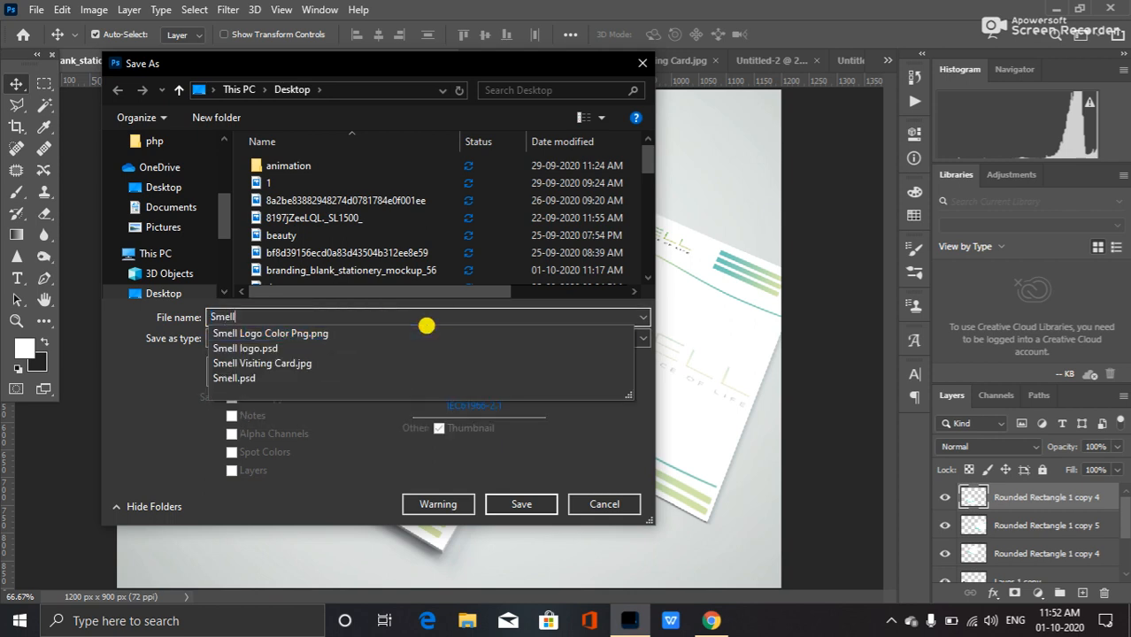
pyautogui.write('Moc')
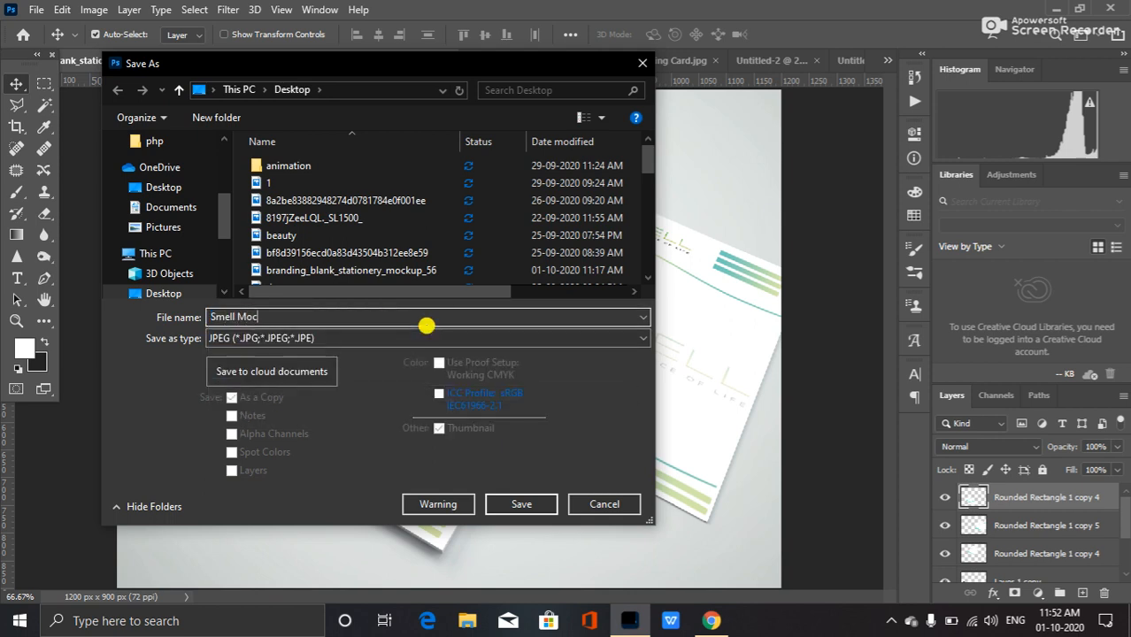
pyautogui.write('kup')
pyautogui.click(528, 503)
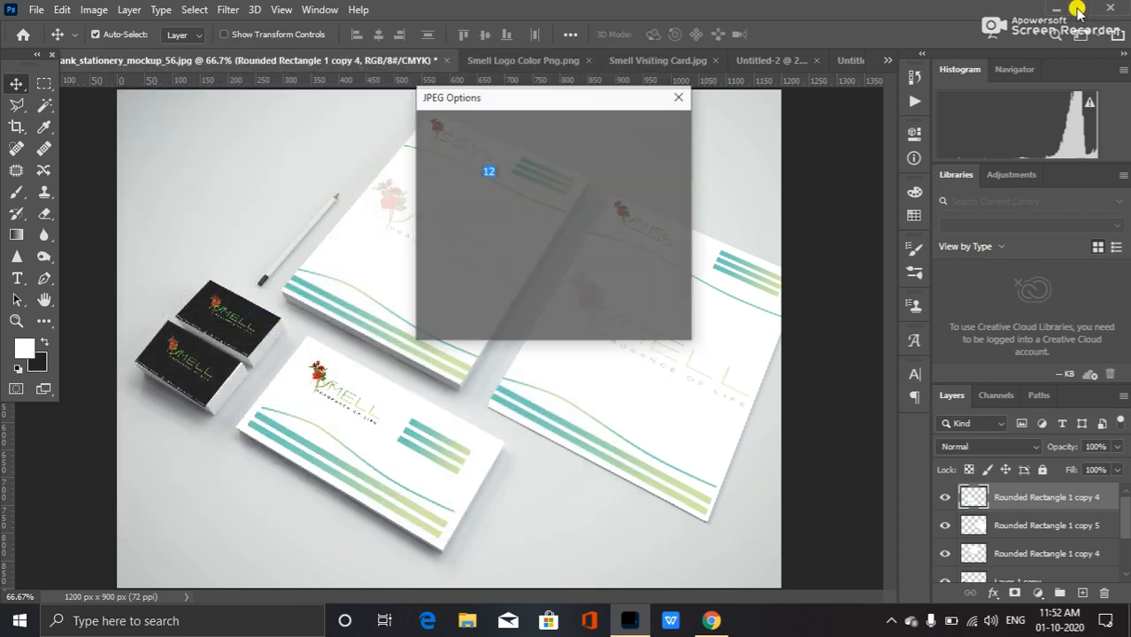
pyautogui.click(635, 127)
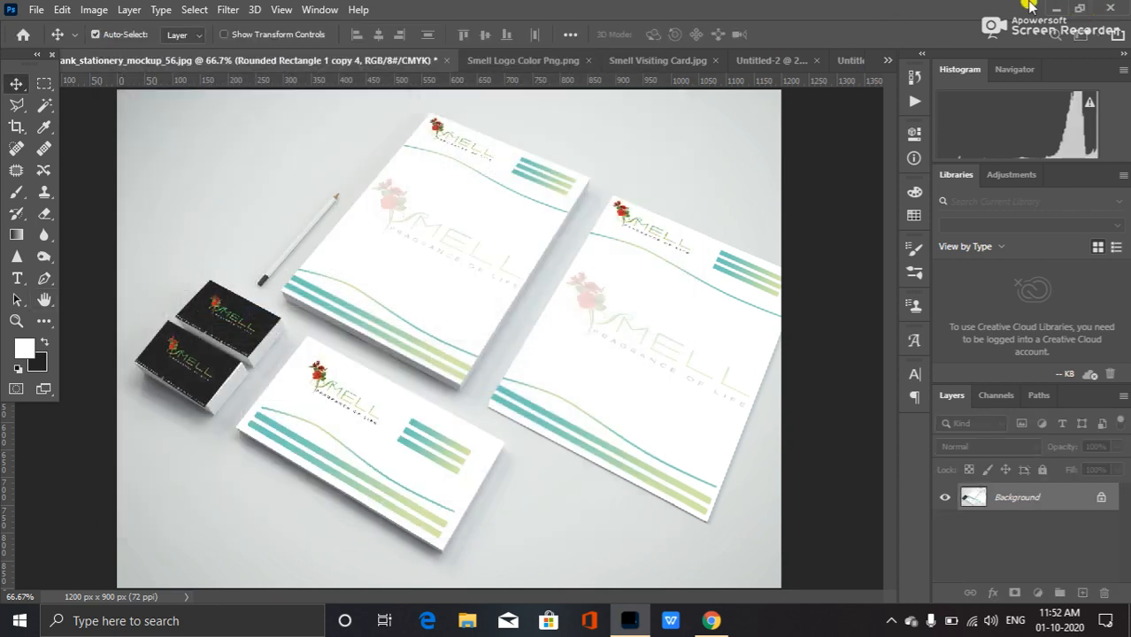
# Preview the exported Smell Mockup JPEG, then leave Photoshop and return to the browser.
pyautogui.click(1052, 8)
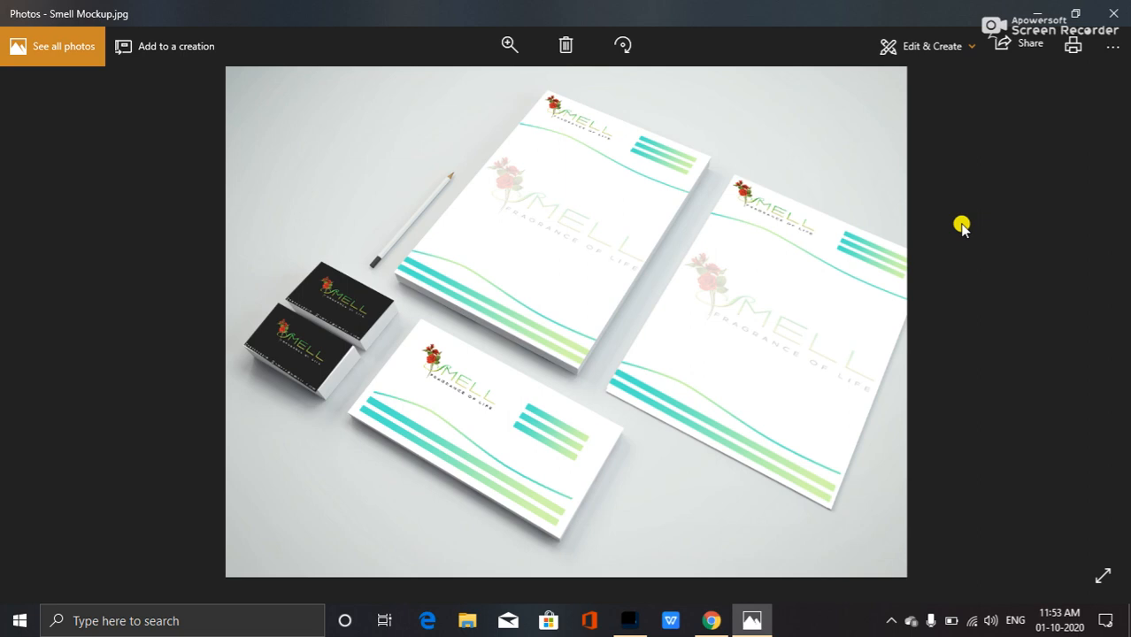
pyautogui.click(1036, 11)
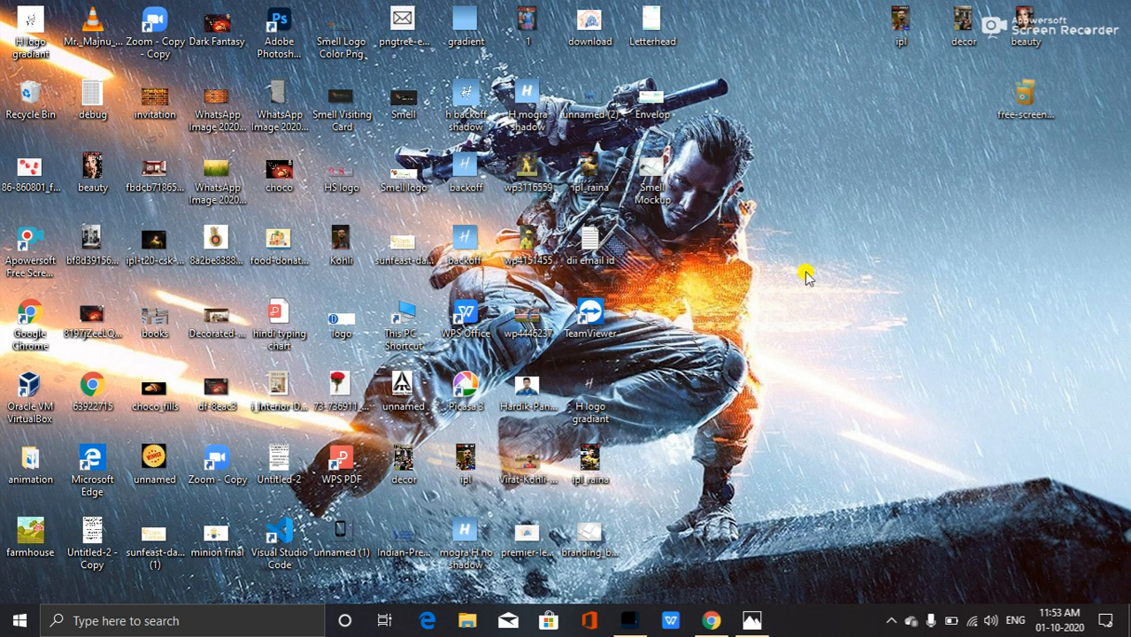
pyautogui.click(716, 616)
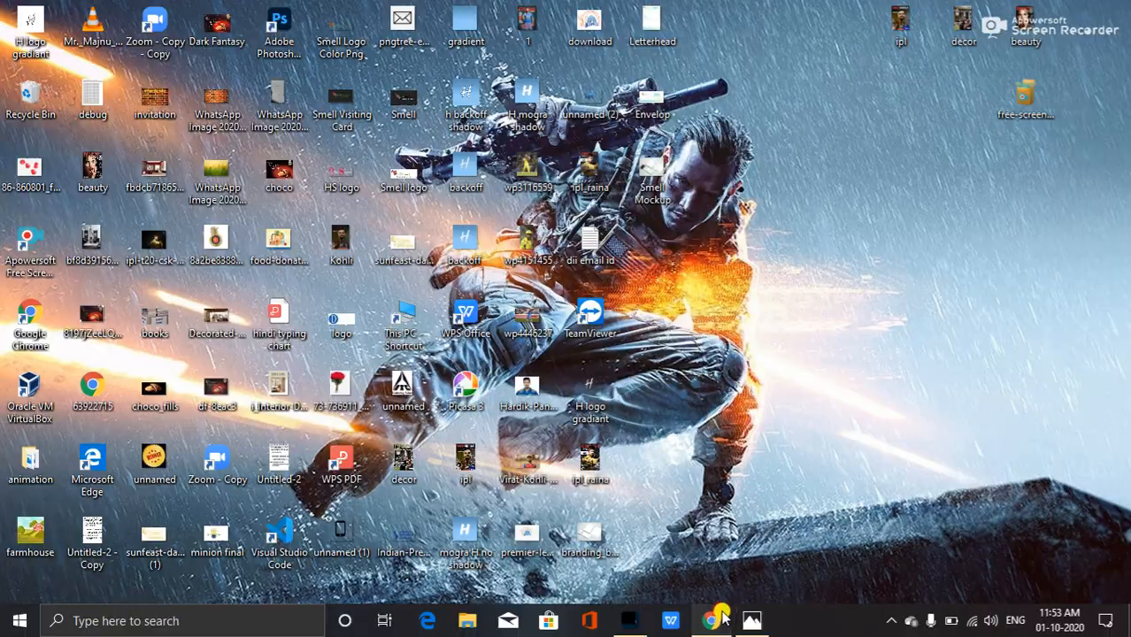
# Search Google for hoarding on road mockup.
pyautogui.moveTo(266, 113); pyautogui.dragTo(124, 142)
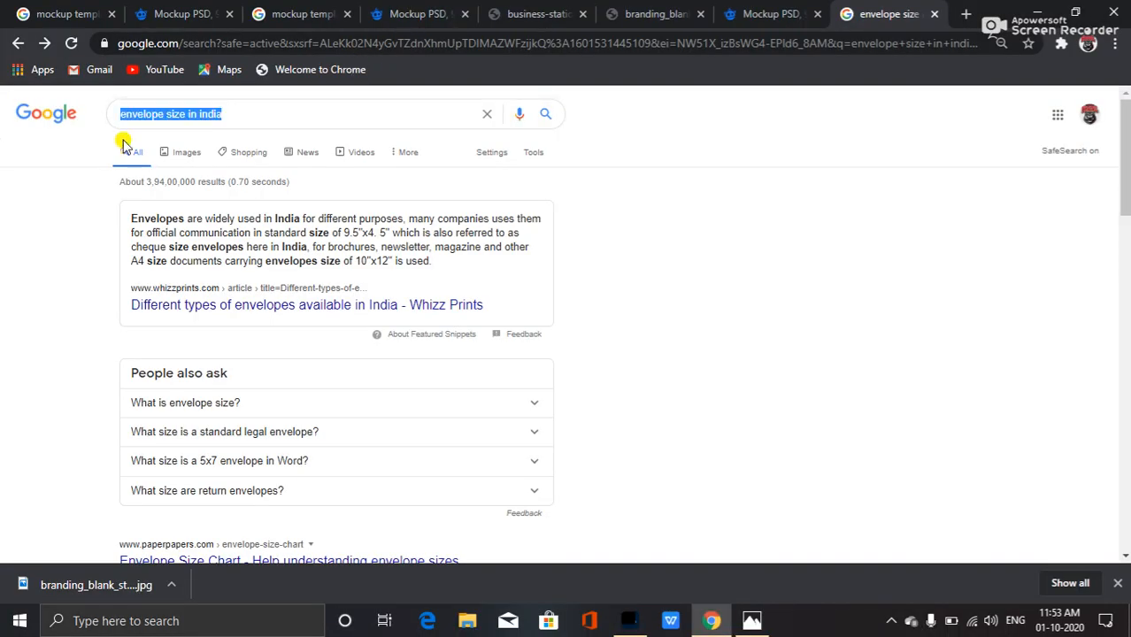
pyautogui.write('h')
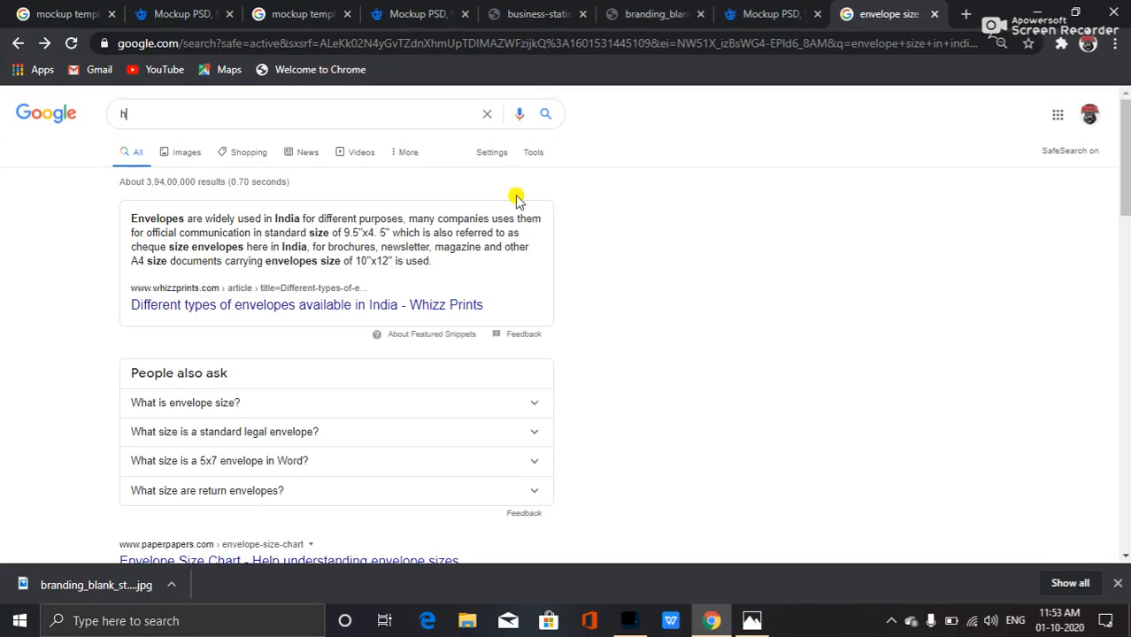
pyautogui.write('oarding on road ')
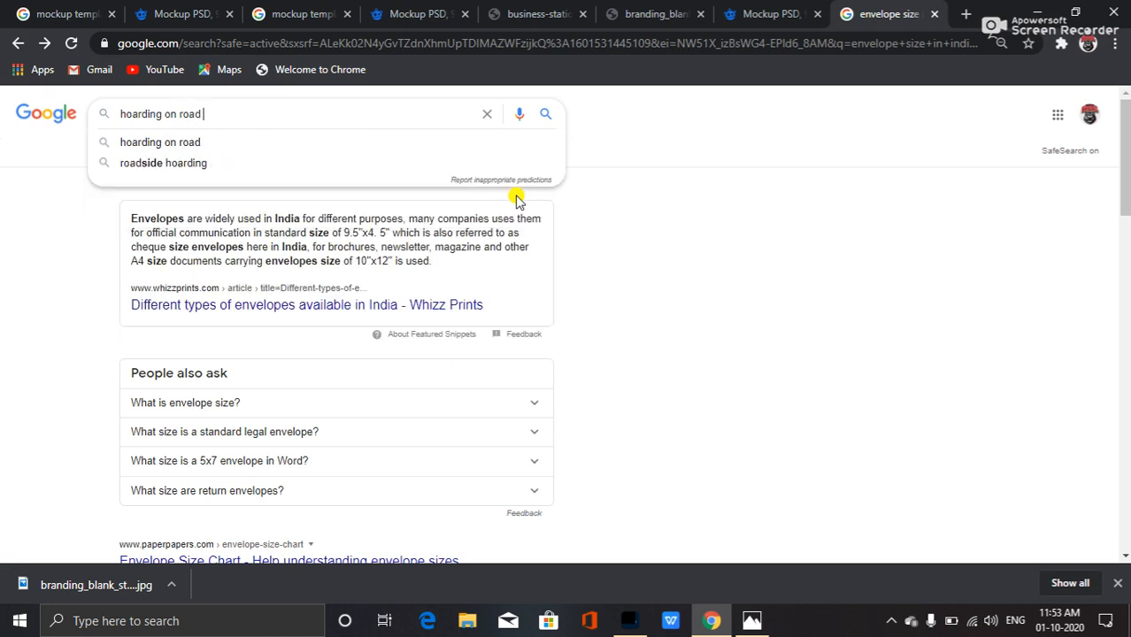
pyautogui.write('moc')
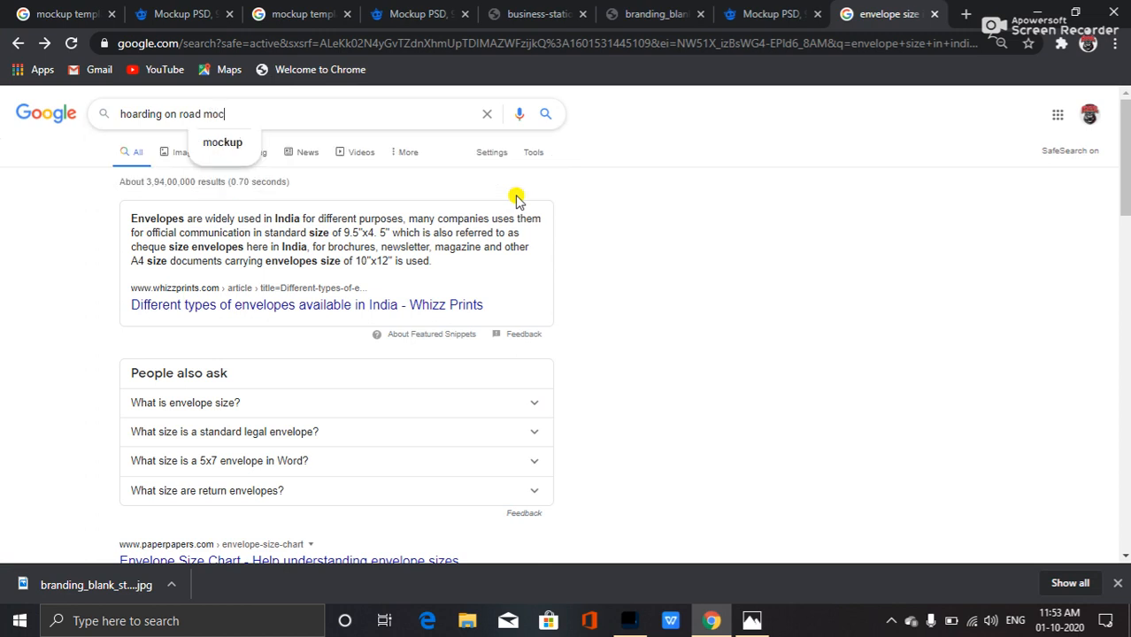
pyautogui.write('kup')
pyautogui.press('Return')
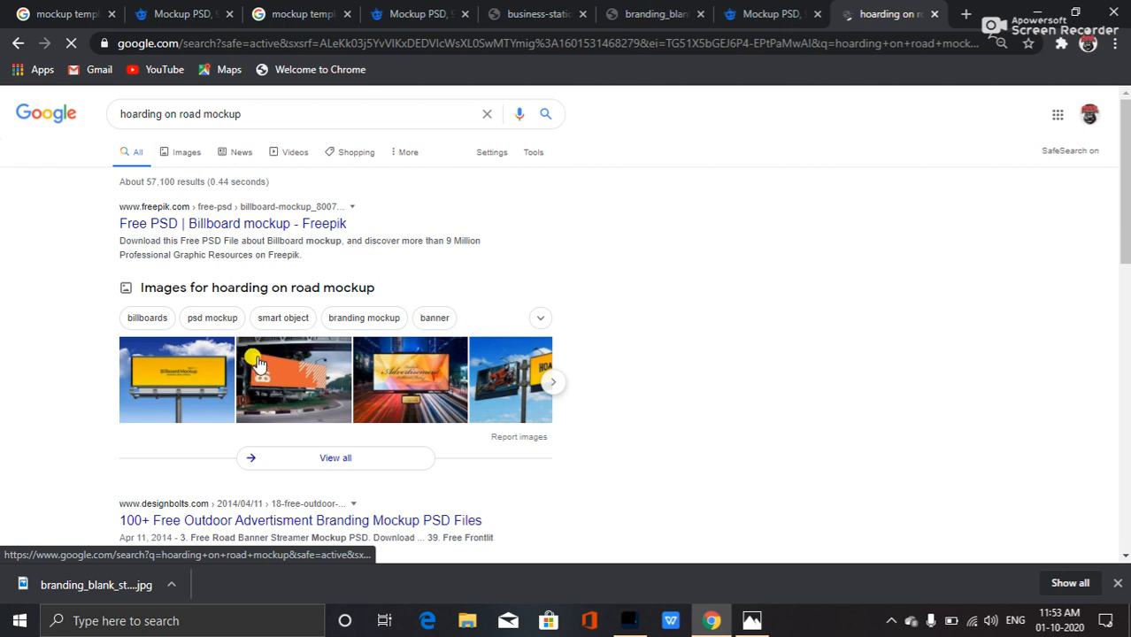
# Open the image results in a new tab and browse the billboard mockups, previewing the orange night-road hoarding.
pyautogui.middleClick(277, 286)
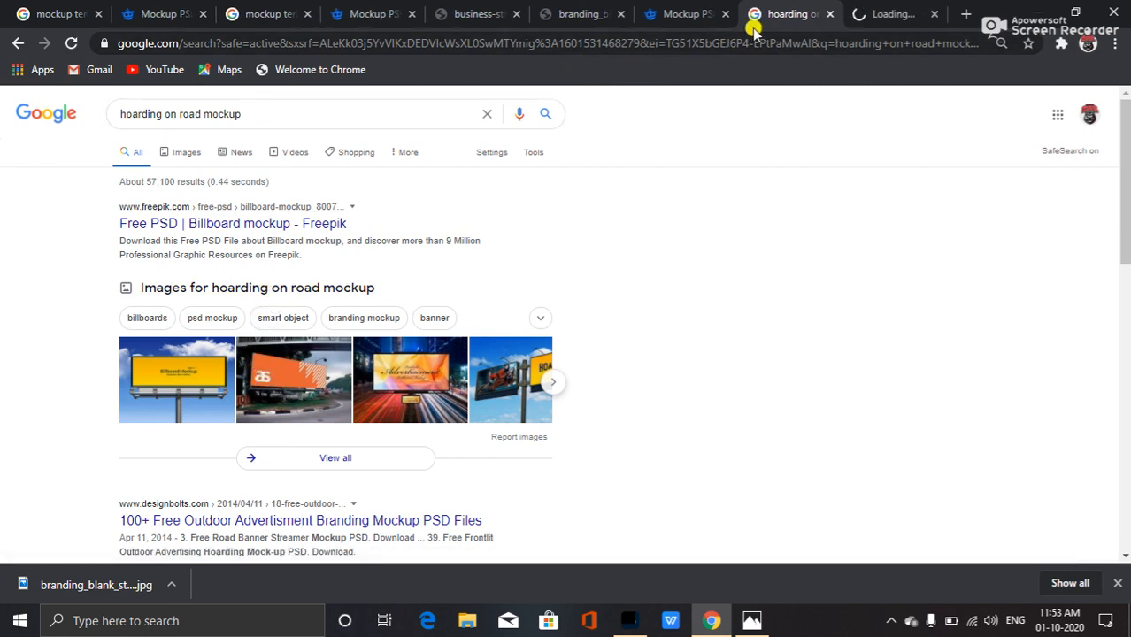
pyautogui.click(864, 14)
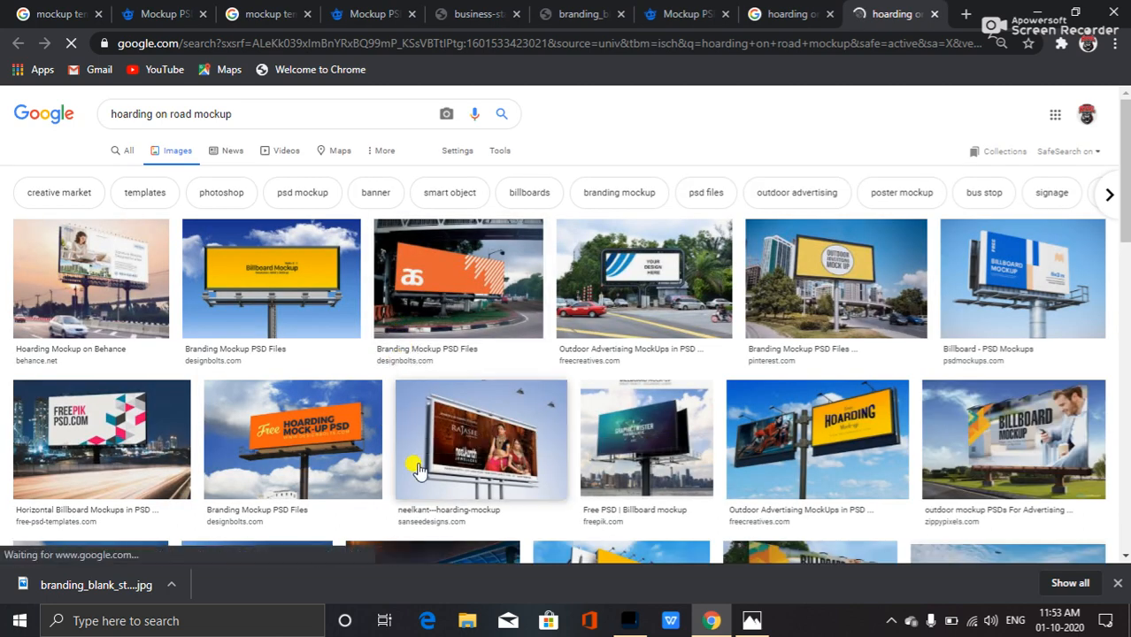
pyautogui.scroll(-2, 349, 457)
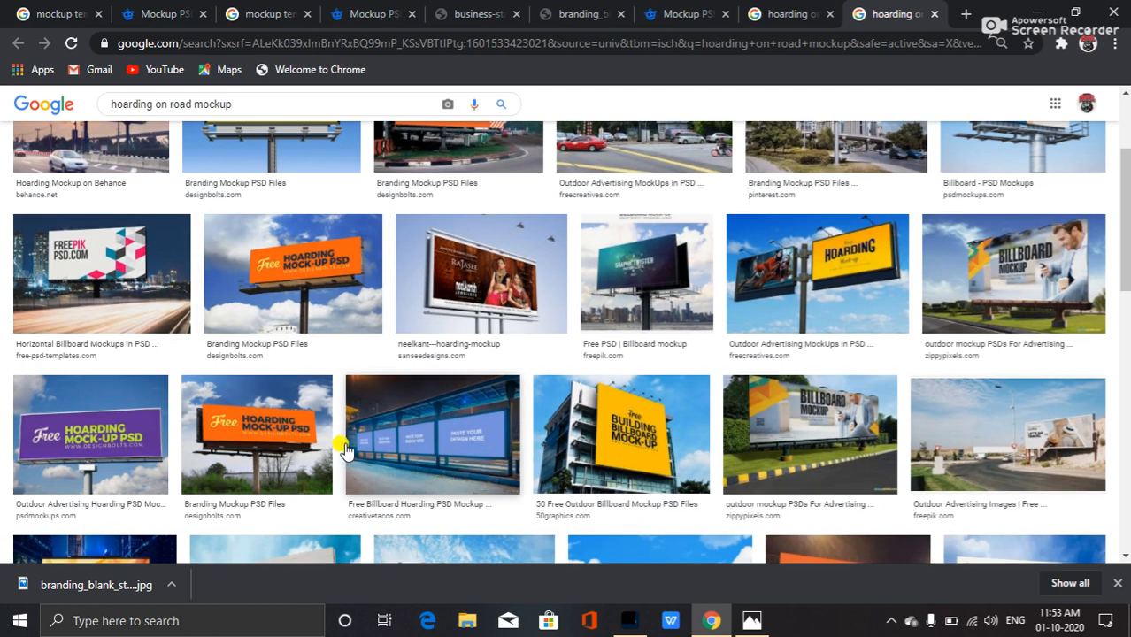
pyautogui.scroll(1, 347, 456)
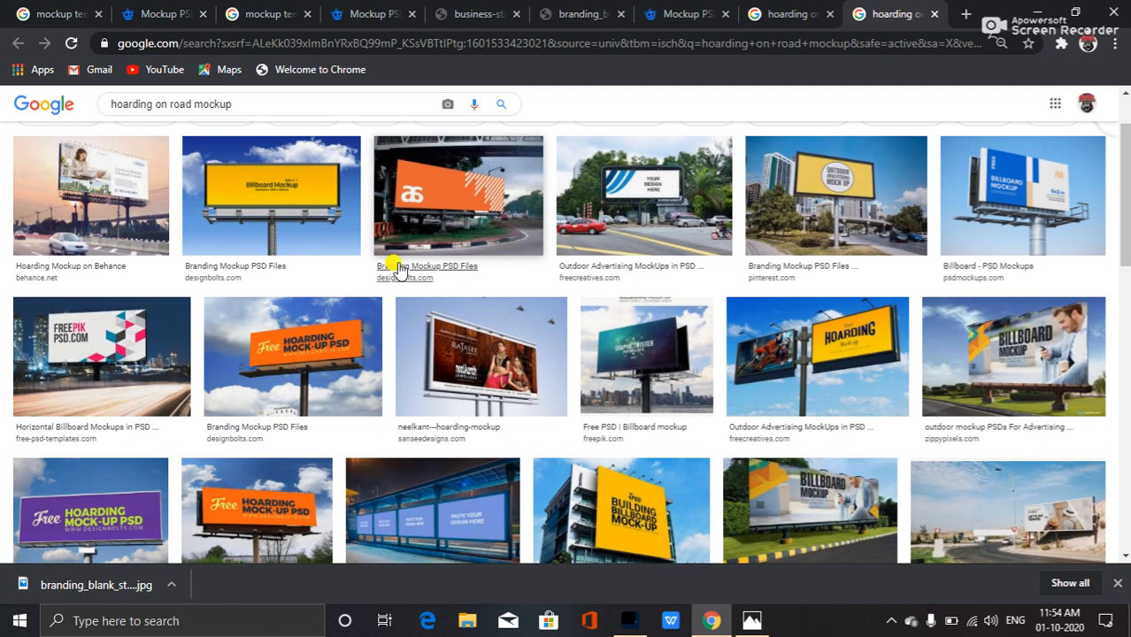
pyautogui.click(497, 376)
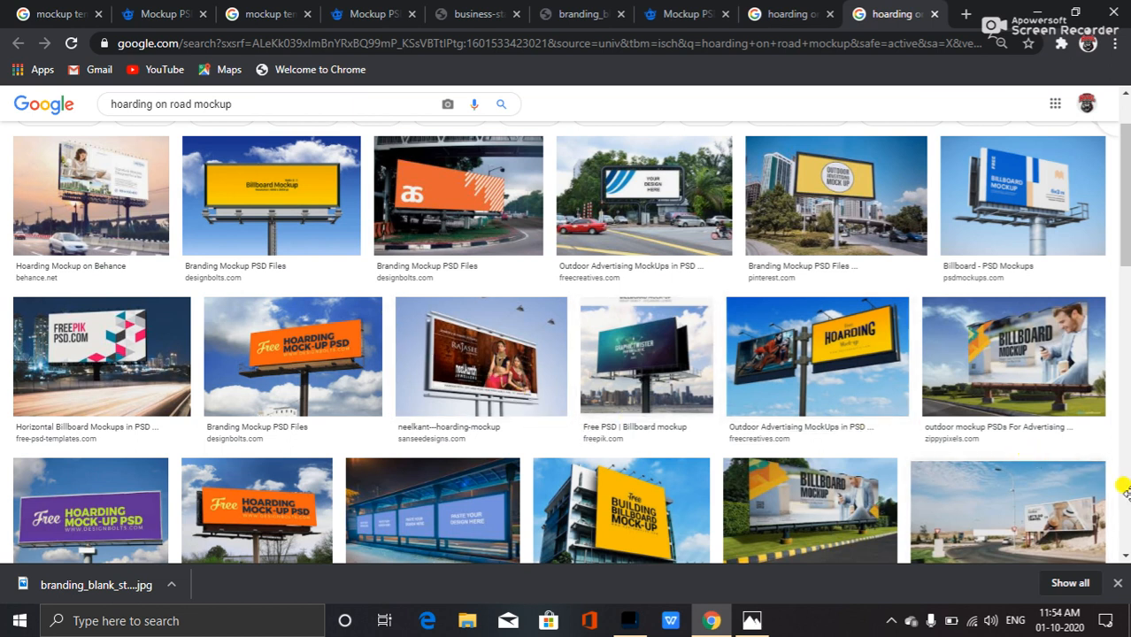
pyautogui.scroll(-2, 791, 445)
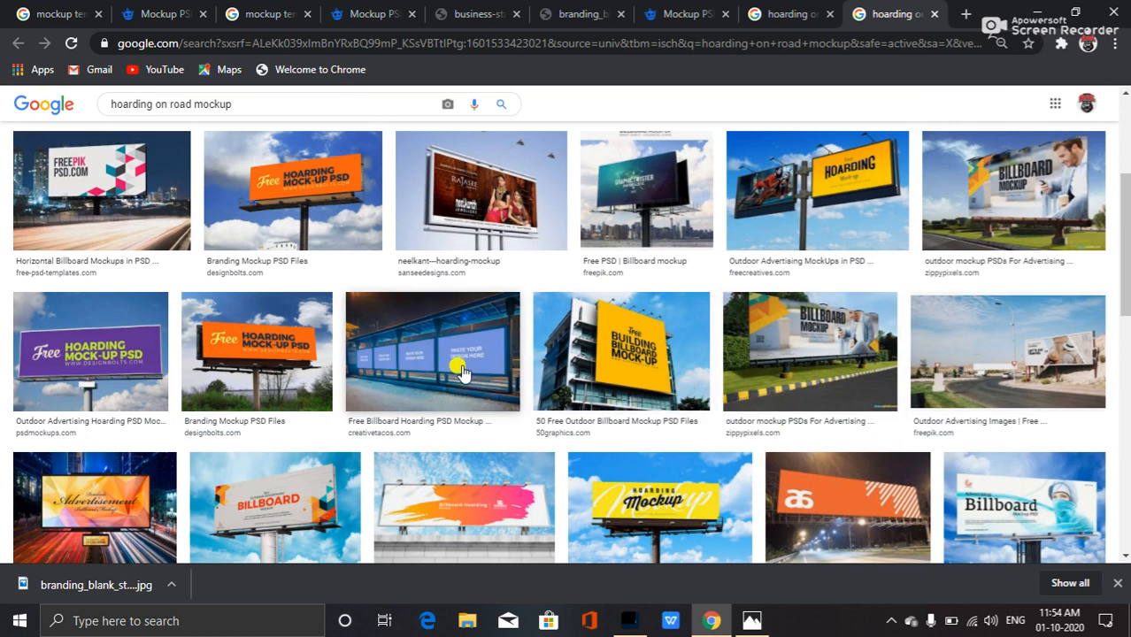
pyautogui.scroll(-2, 531, 531)
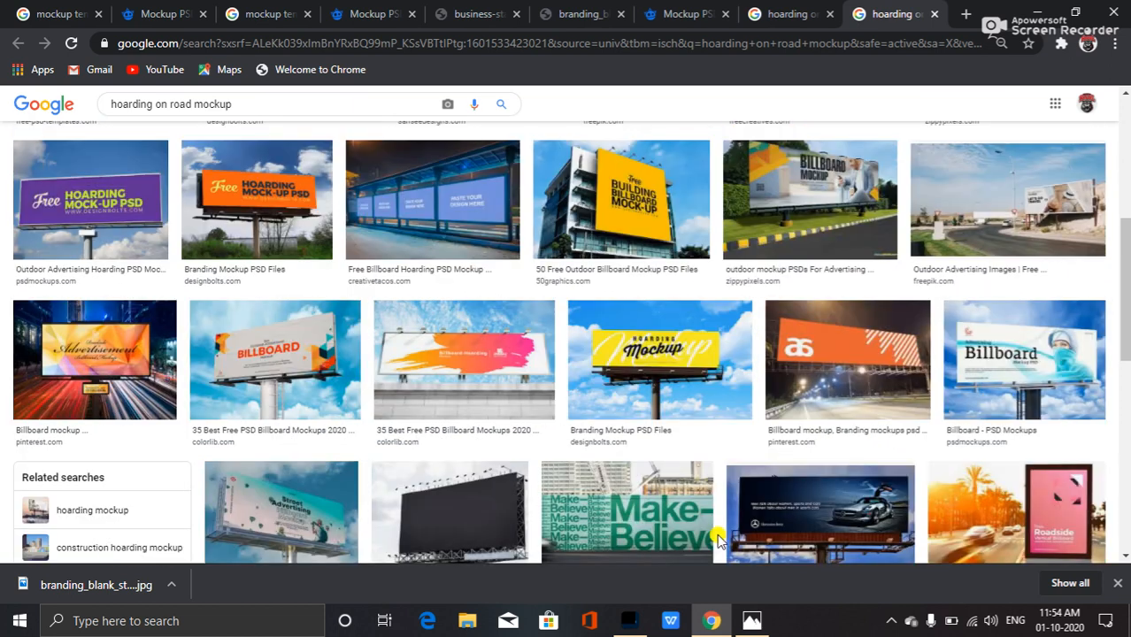
pyautogui.scroll(3, 702, 494)
pyautogui.scroll(-2, 730, 470)
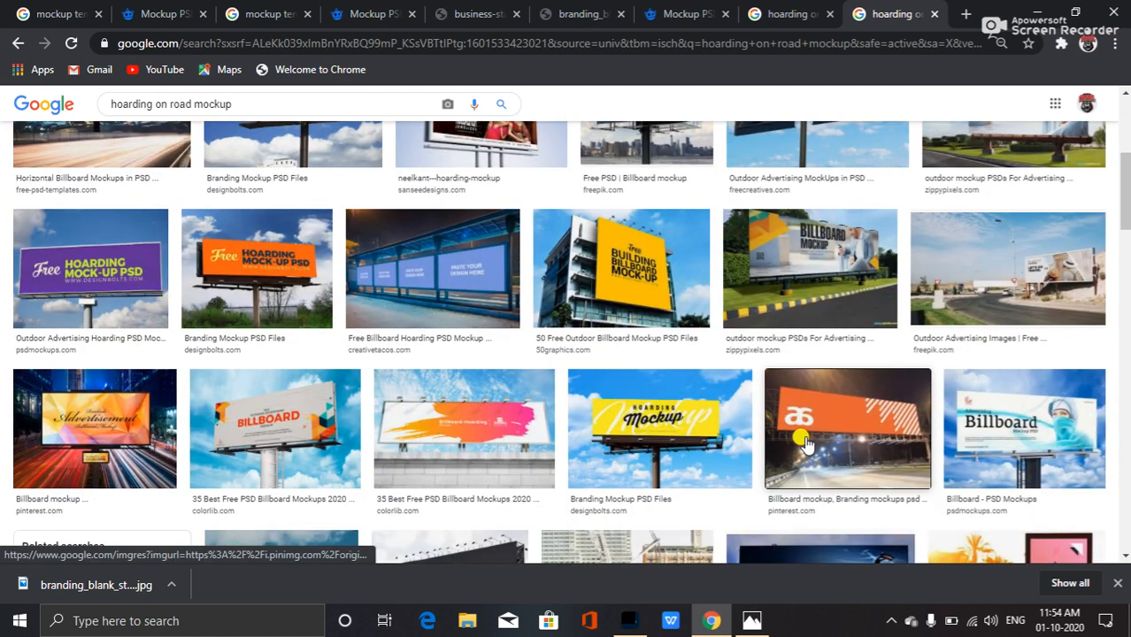
pyautogui.click(806, 442)
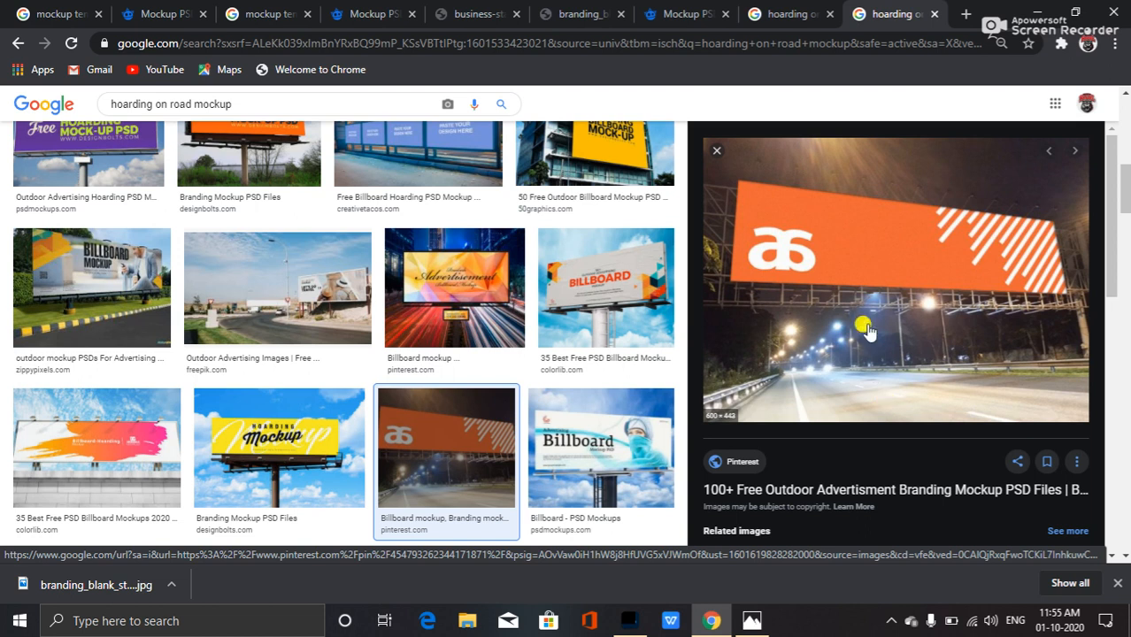
# Replace the image search with perfume mockup unbox.
pyautogui.scroll(5, 329, 190)
pyautogui.moveTo(247, 110); pyautogui.dragTo(126, 101)
pyautogui.click(187, 120)
pyautogui.doubleClick(305, 114)
pyautogui.click(304, 113)
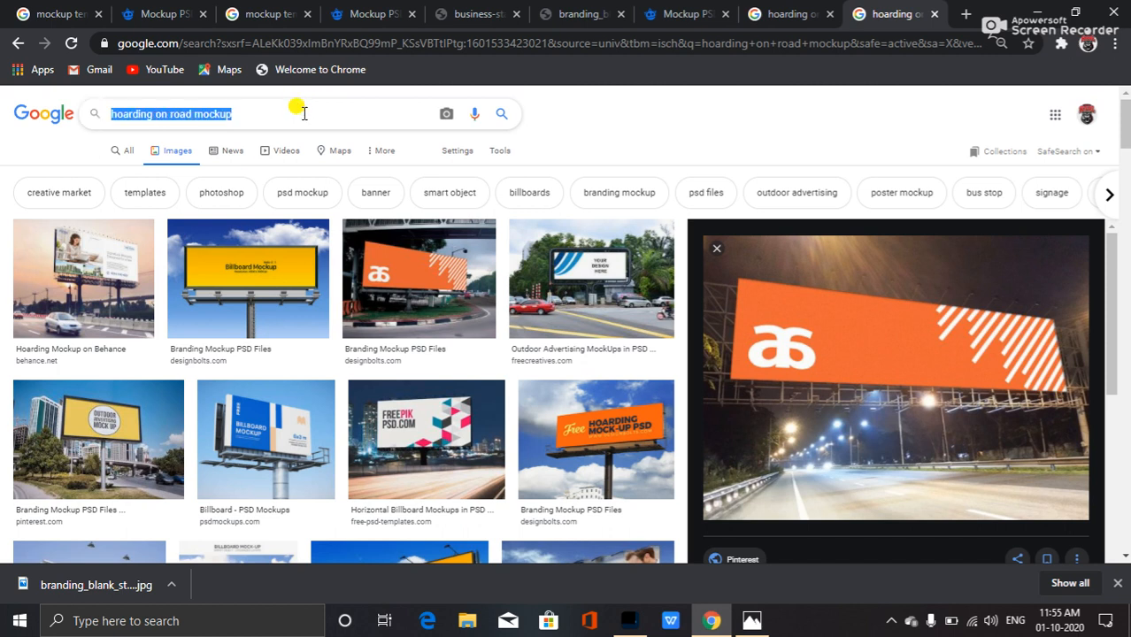
pyautogui.write('per')
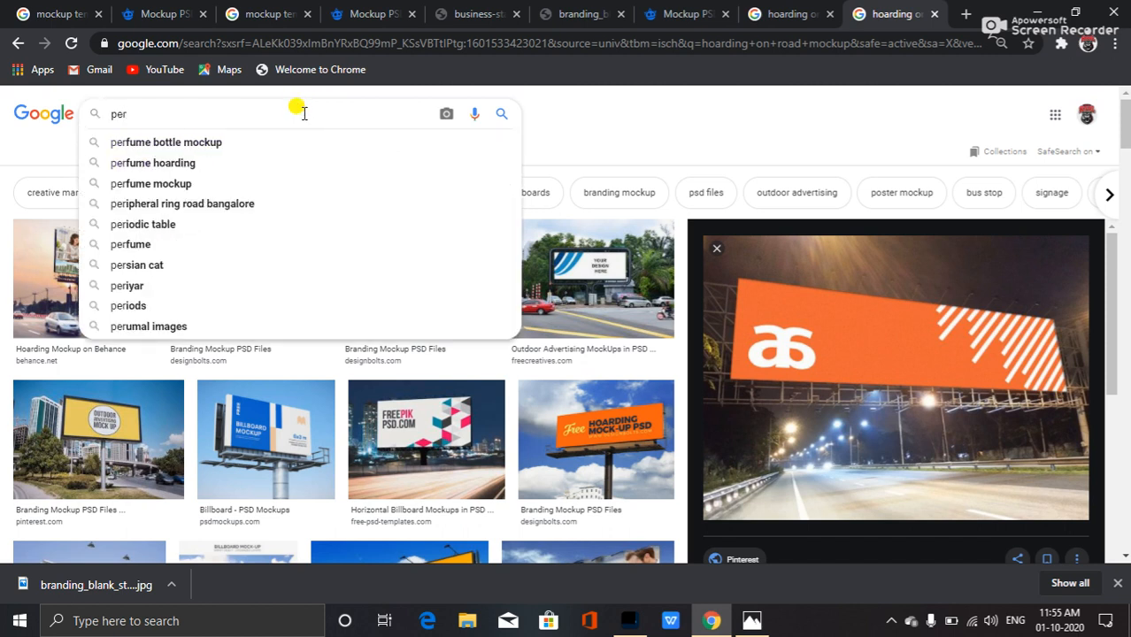
pyautogui.write('fume')
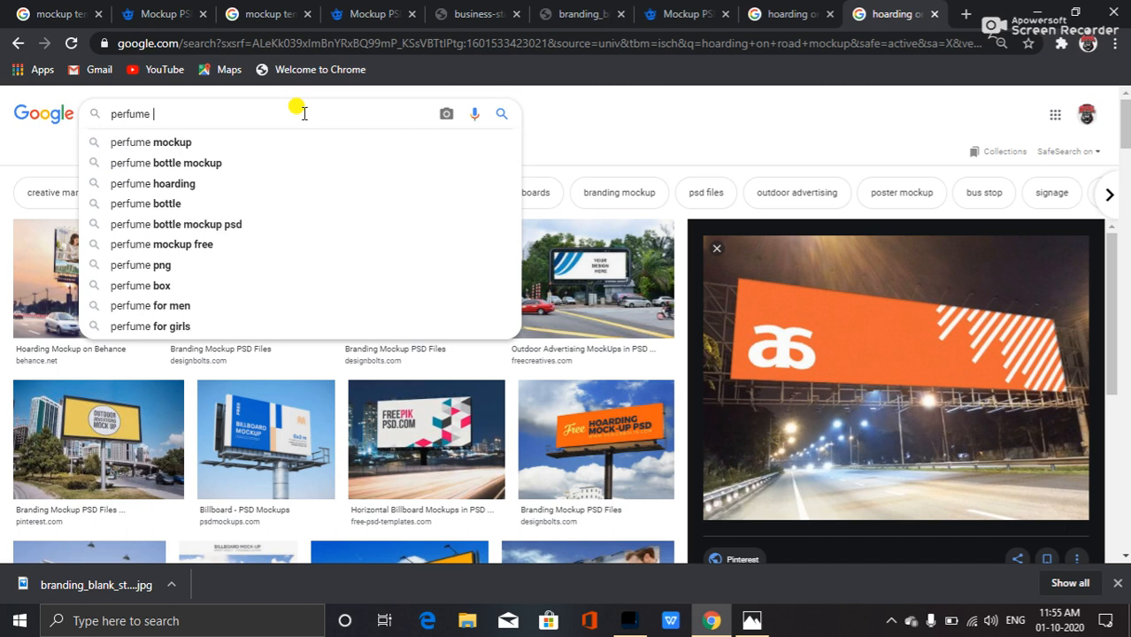
pyautogui.press('Down')
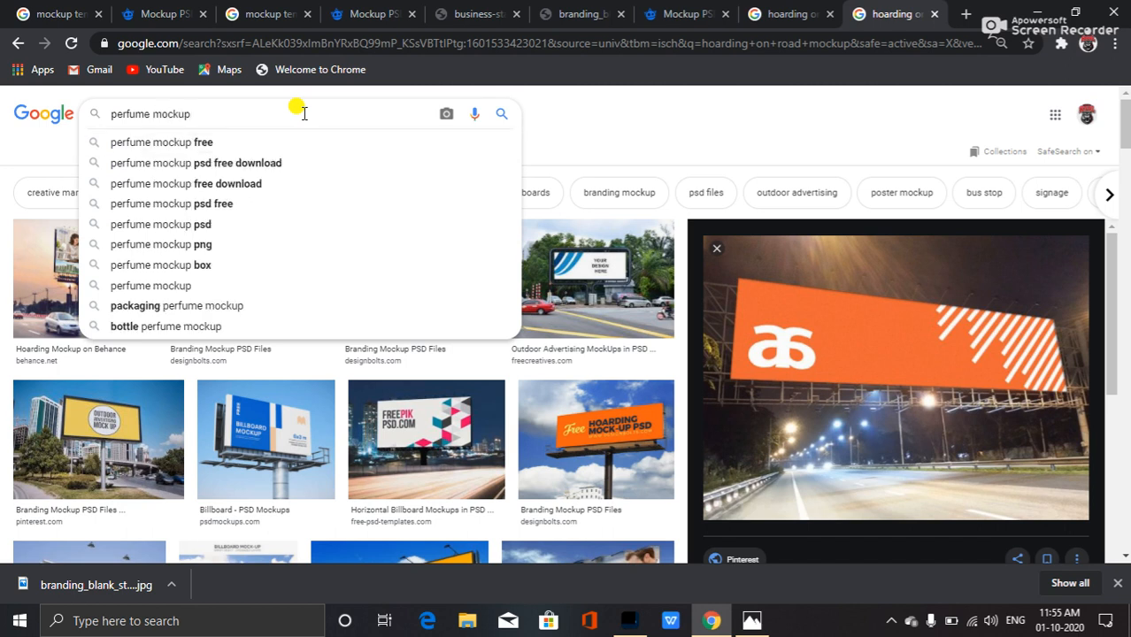
pyautogui.write('un')
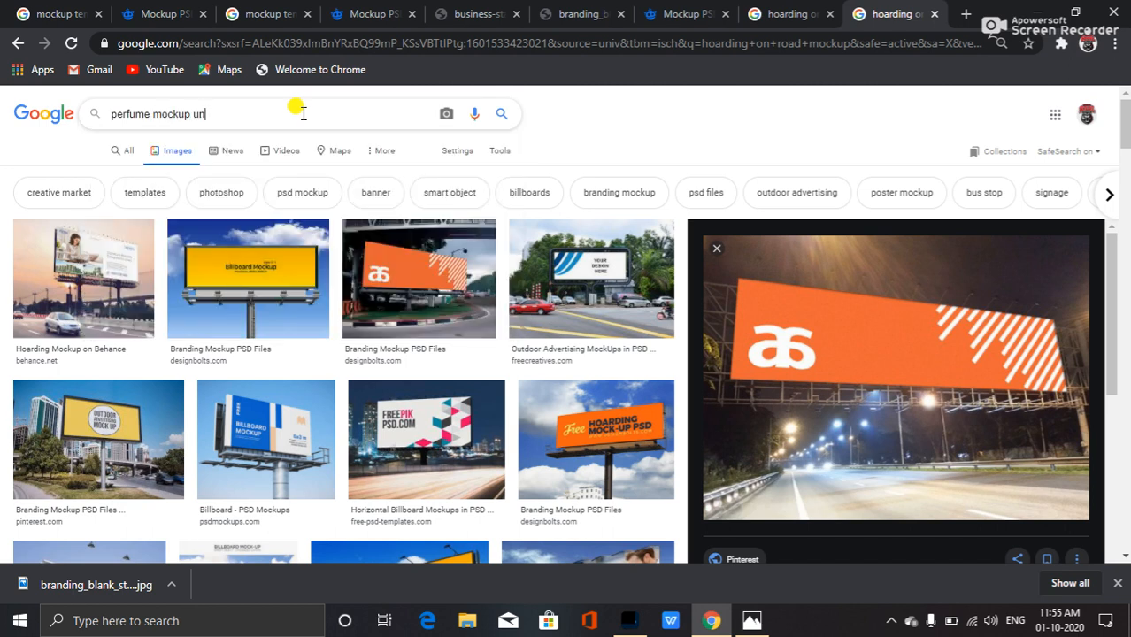
pyautogui.write('box')
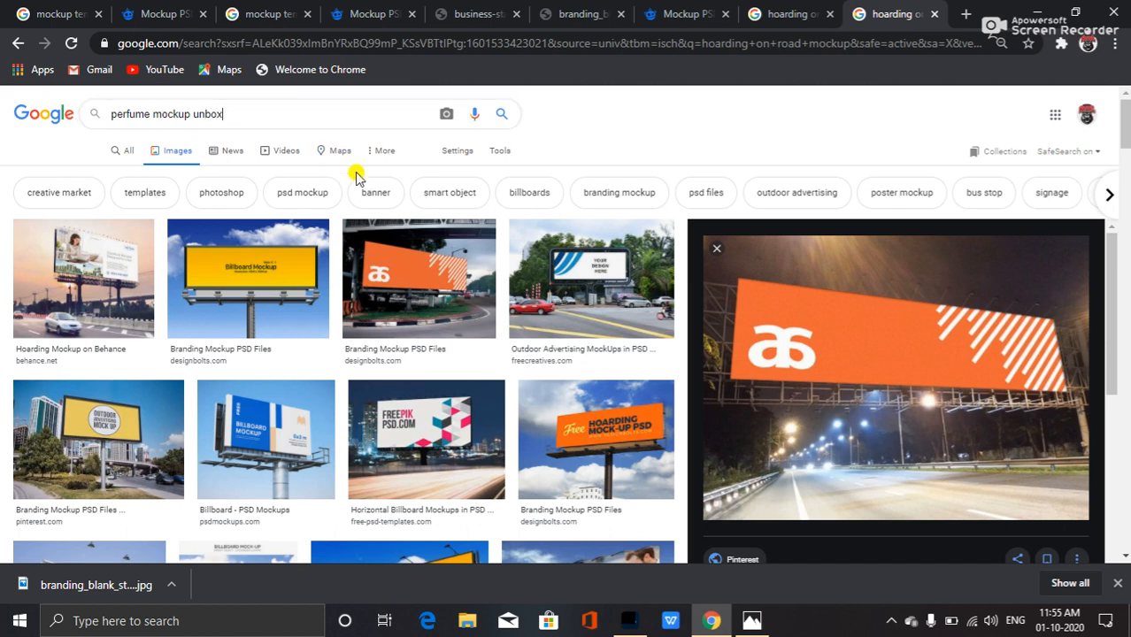
pyautogui.click(501, 116)
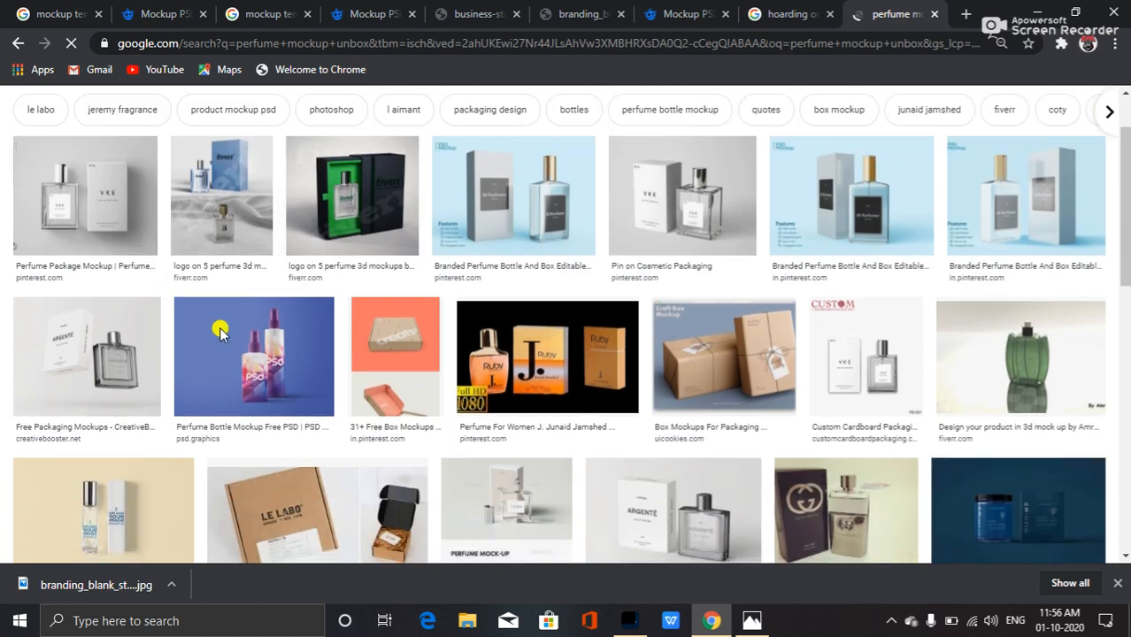
# Change the image search to perfume unbox by removing the word mockup.
pyautogui.scroll(-3, 292, 372)
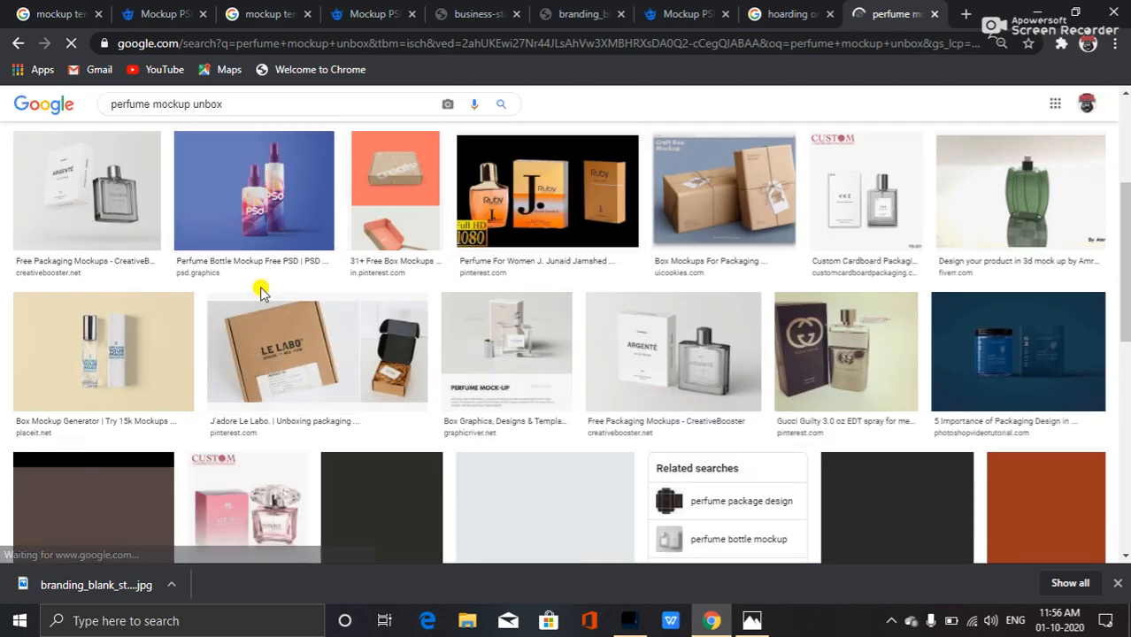
pyautogui.scroll(4, 260, 285)
pyautogui.moveTo(193, 115); pyautogui.dragTo(152, 114)
pyautogui.press('BackSpace')
pyautogui.press('Return')
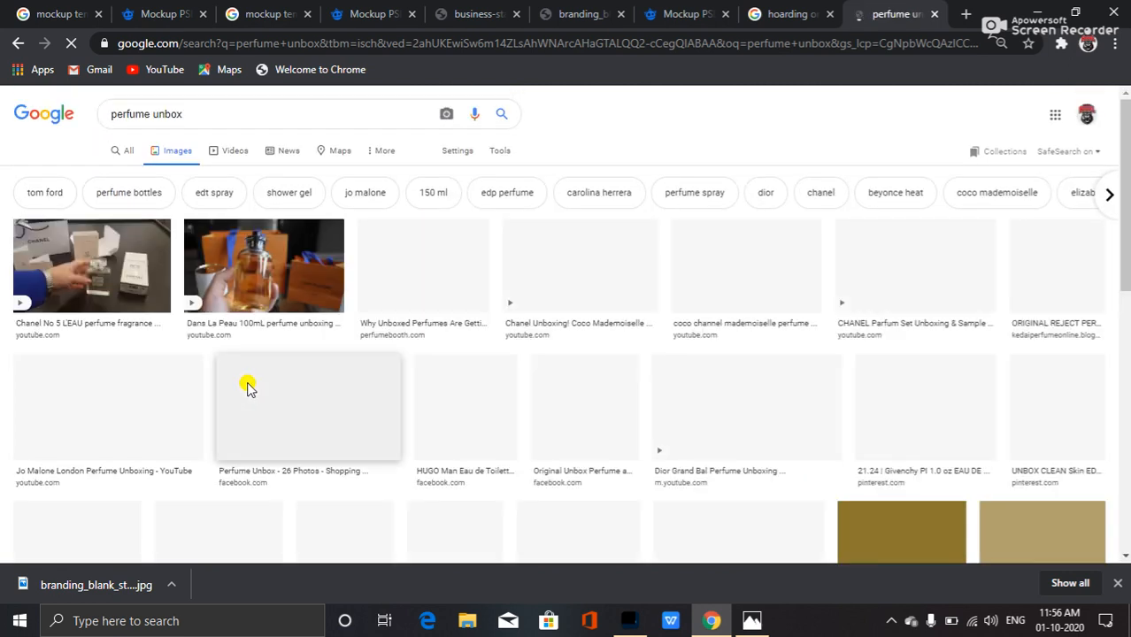
# Refine the image search to perfume cover unbox.
pyautogui.scroll(-2, 301, 418)
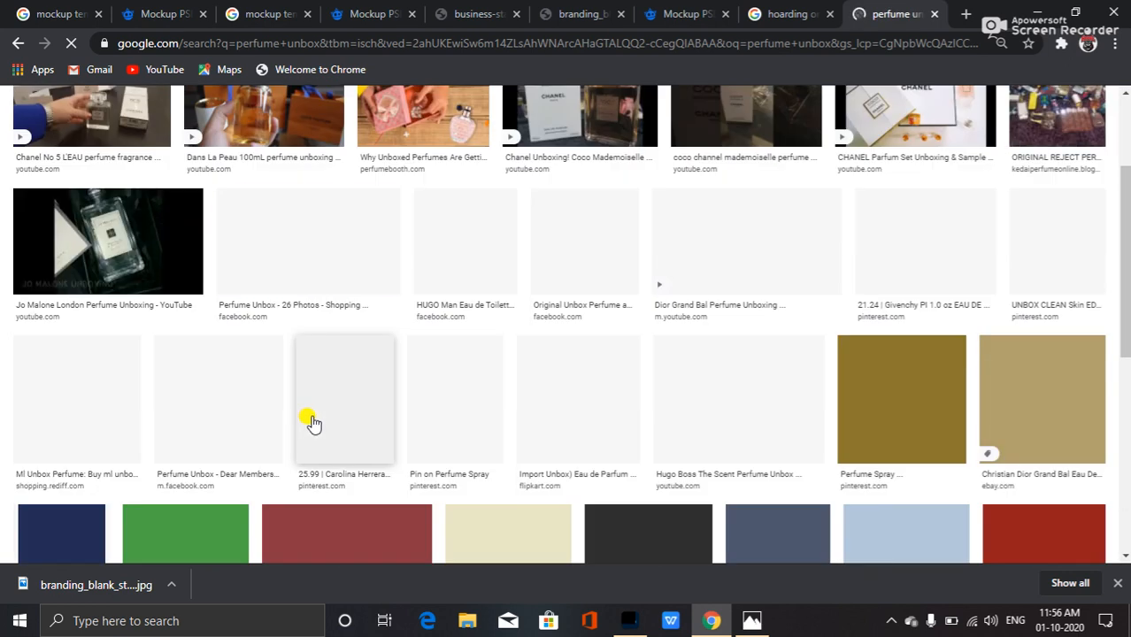
pyautogui.scroll(2, 308, 421)
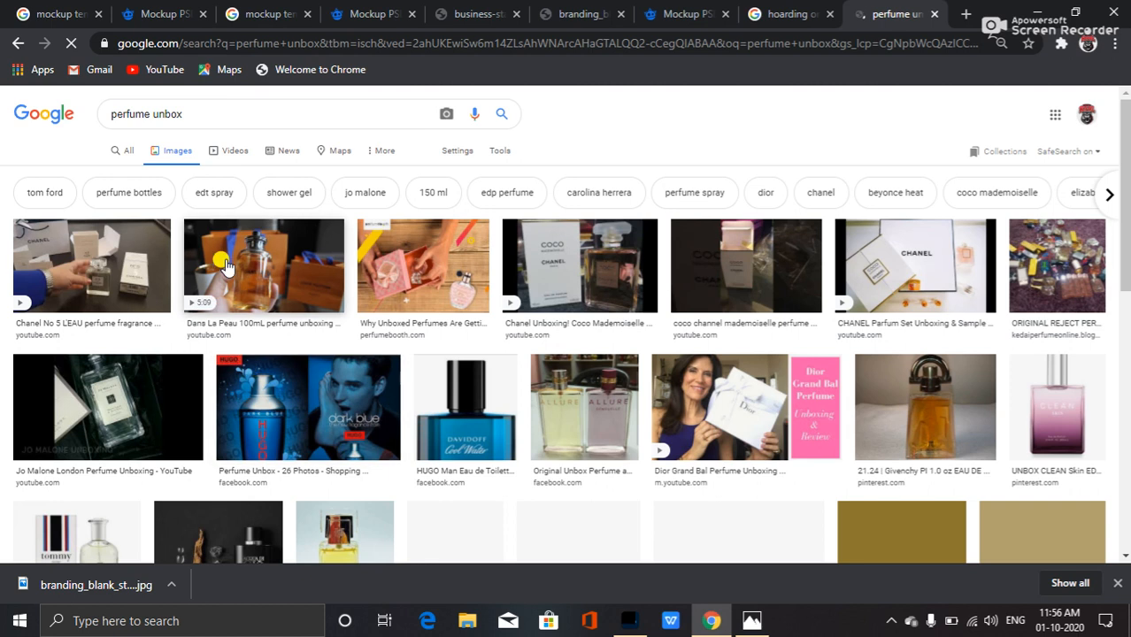
pyautogui.click(150, 113)
pyautogui.write('cover')
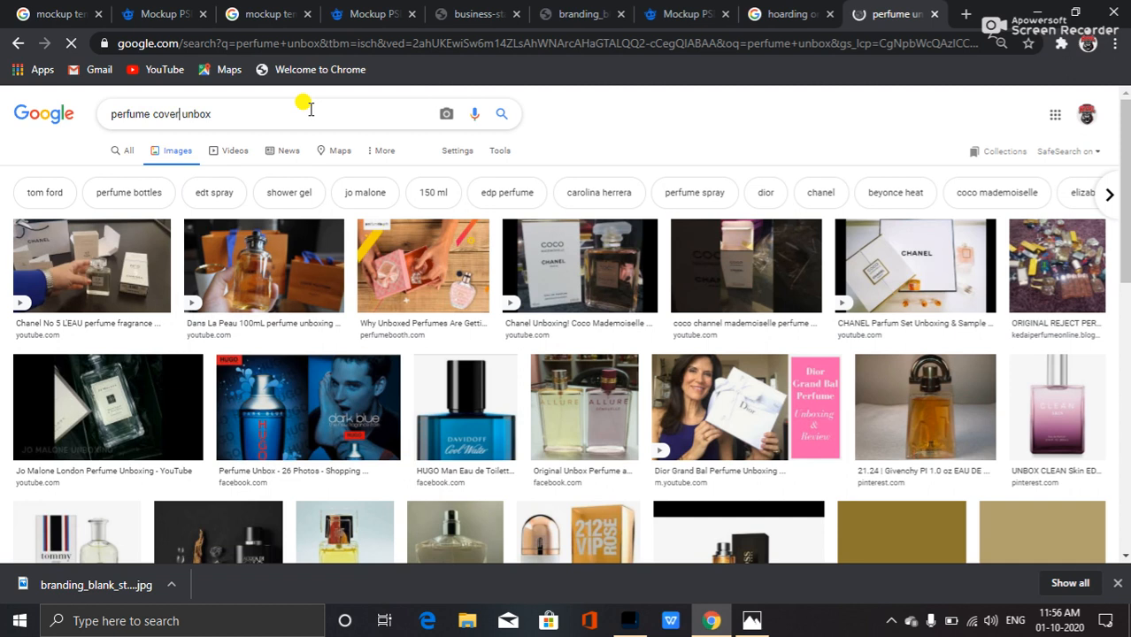
pyautogui.click(304, 118)
pyautogui.press('BackSpace')
pyautogui.write('x')
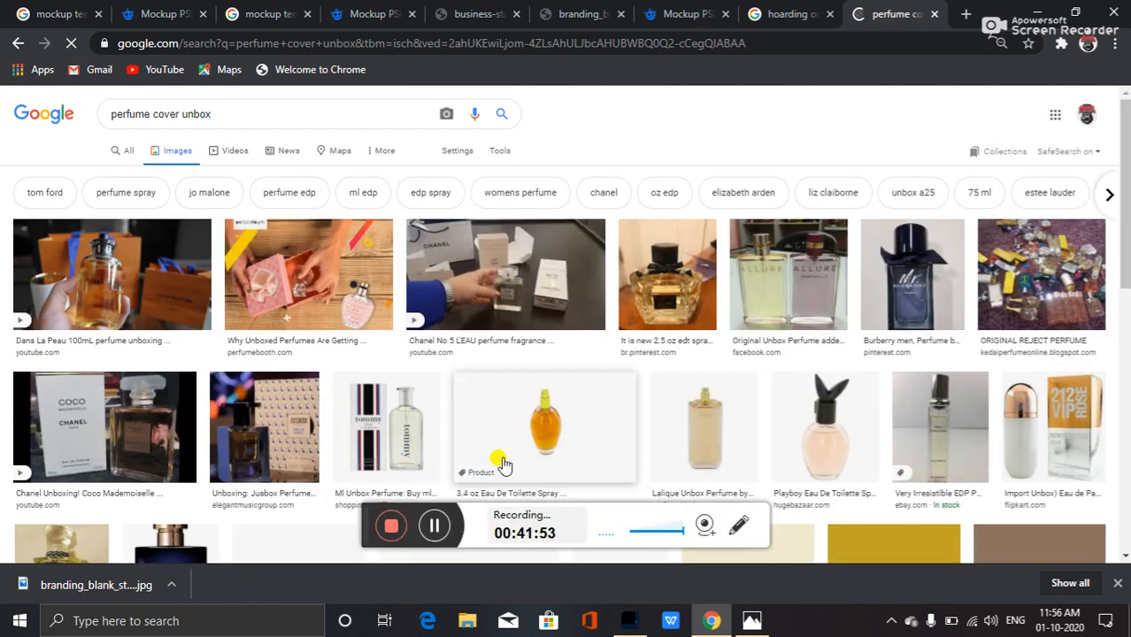
pyautogui.click(434, 527)
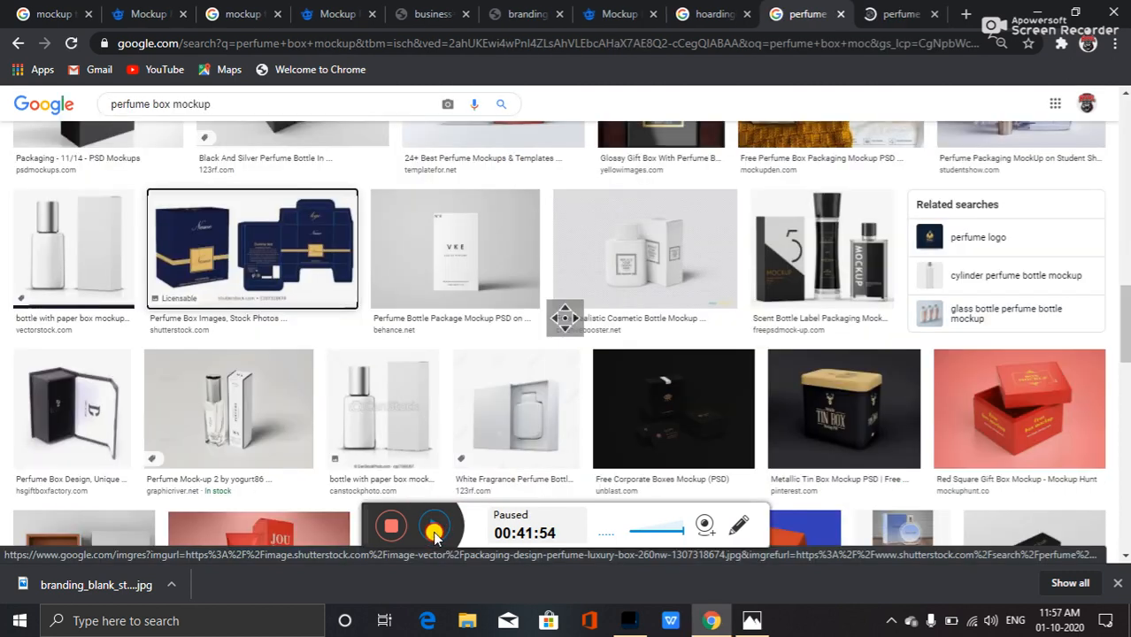
pyautogui.click(434, 527)
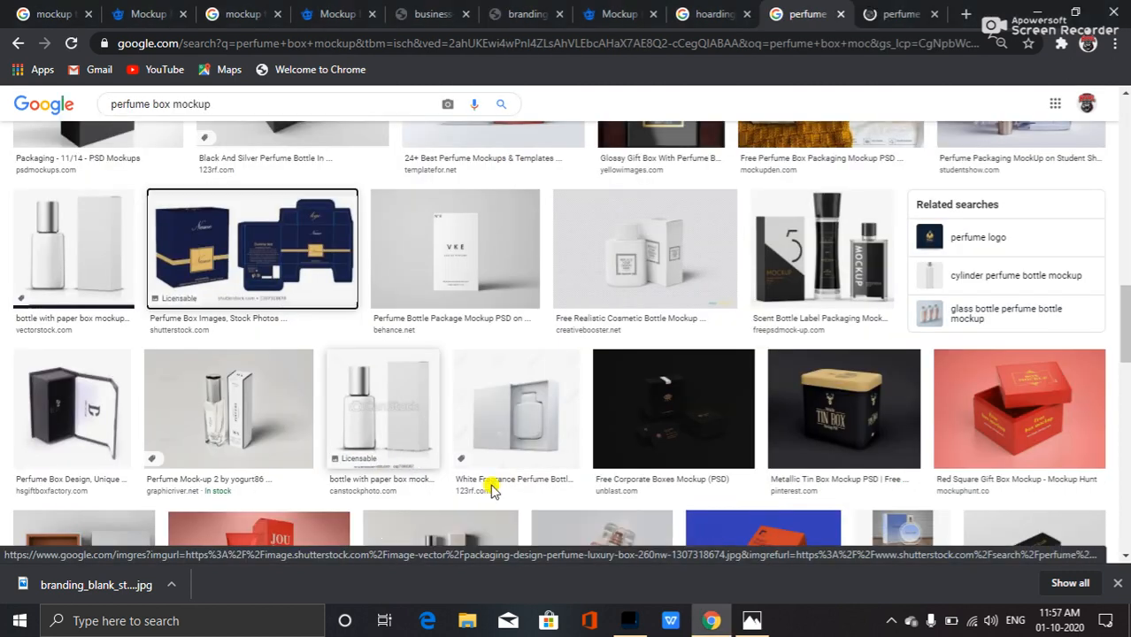
# Browse the perfume box mockup results and open a related box dieline image in its own tab.
pyautogui.click(896, 13)
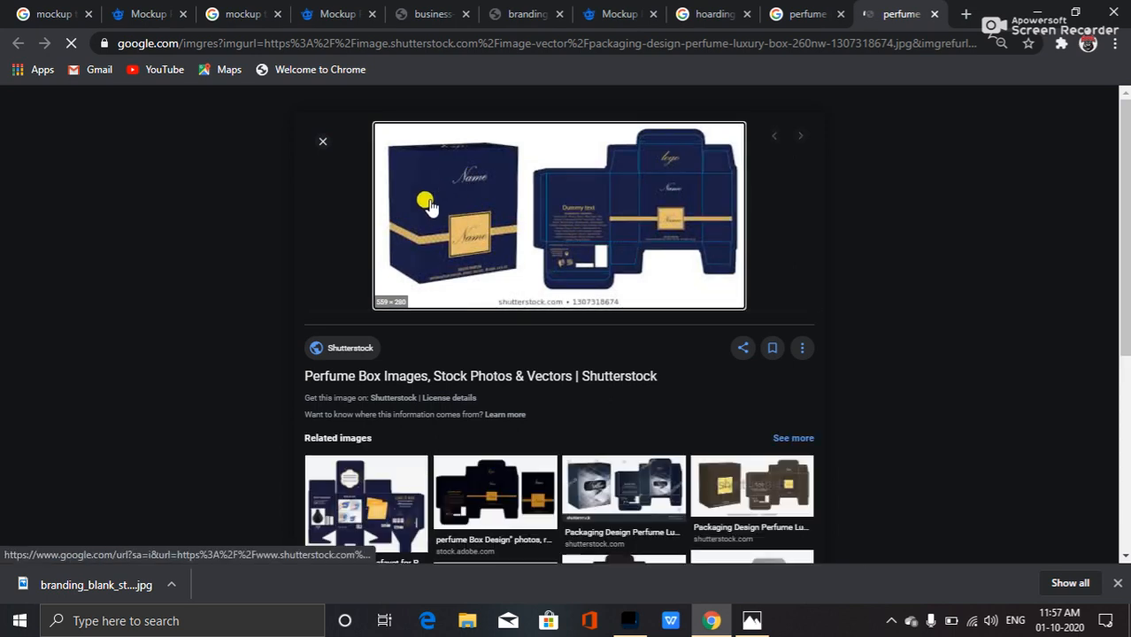
pyautogui.click(376, 503)
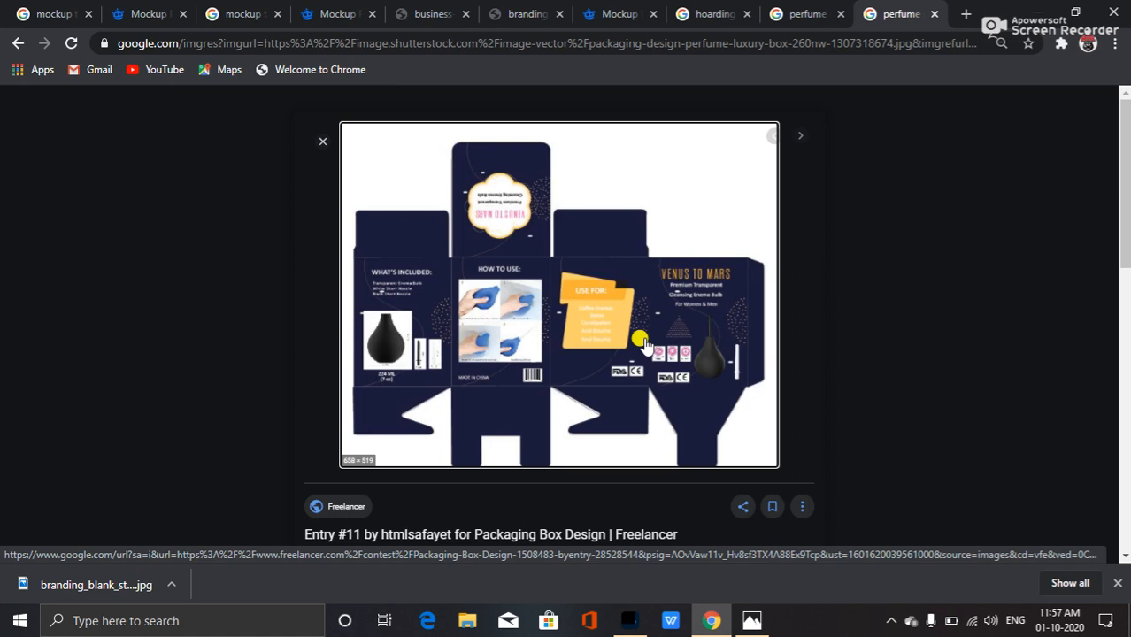
pyautogui.press('XF86MonBrightnessUp')
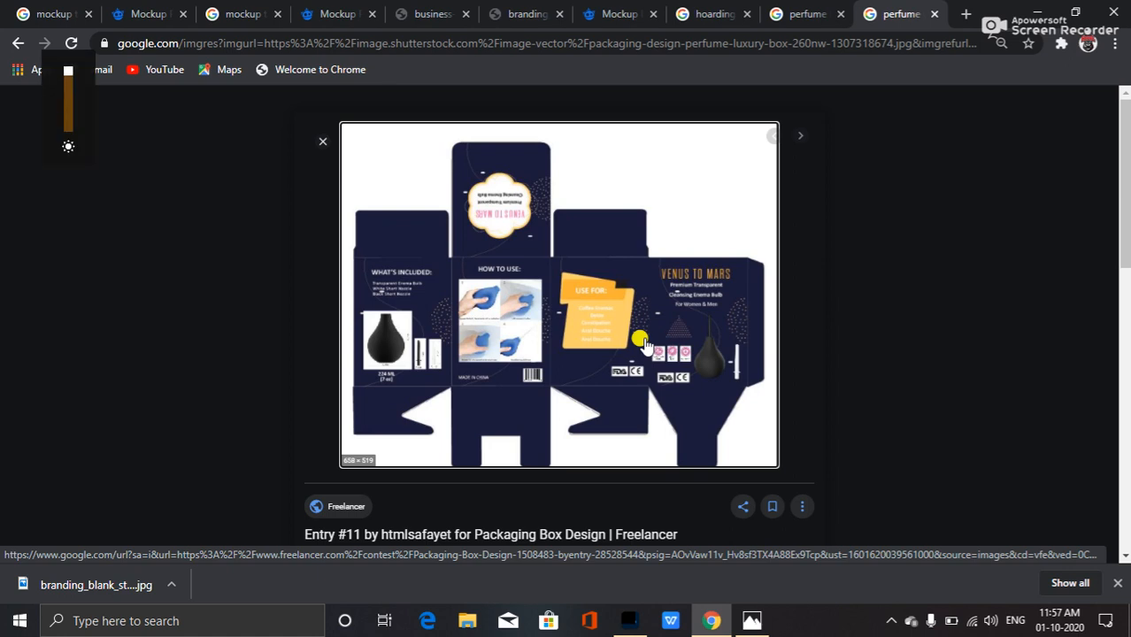
pyautogui.rightClick(580, 317)
pyautogui.click(675, 438)
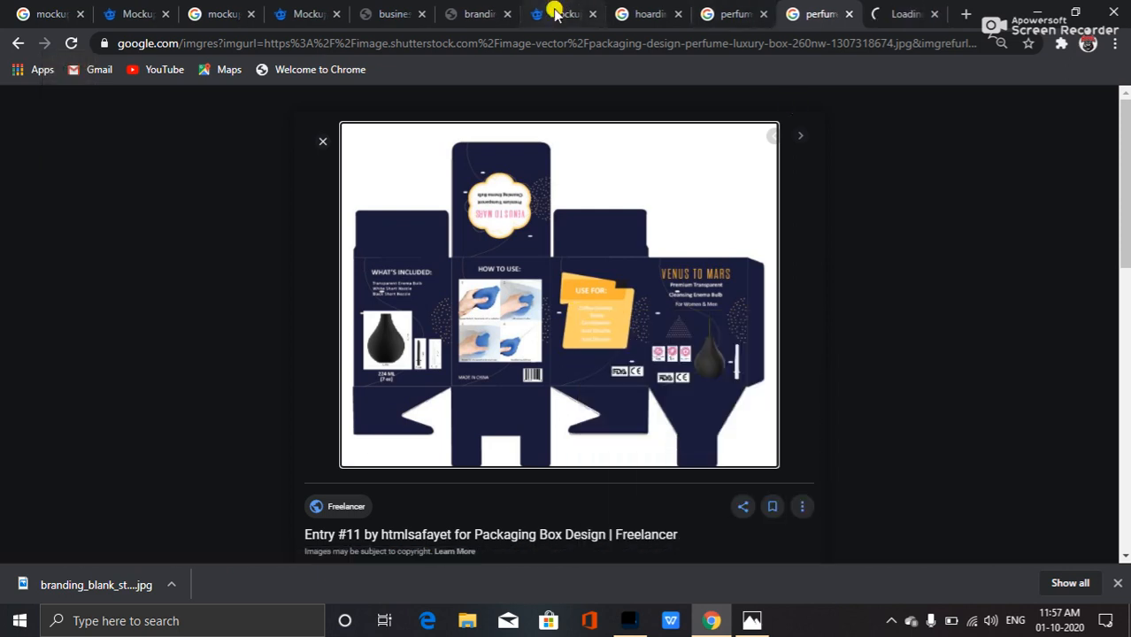
pyautogui.click(882, 13)
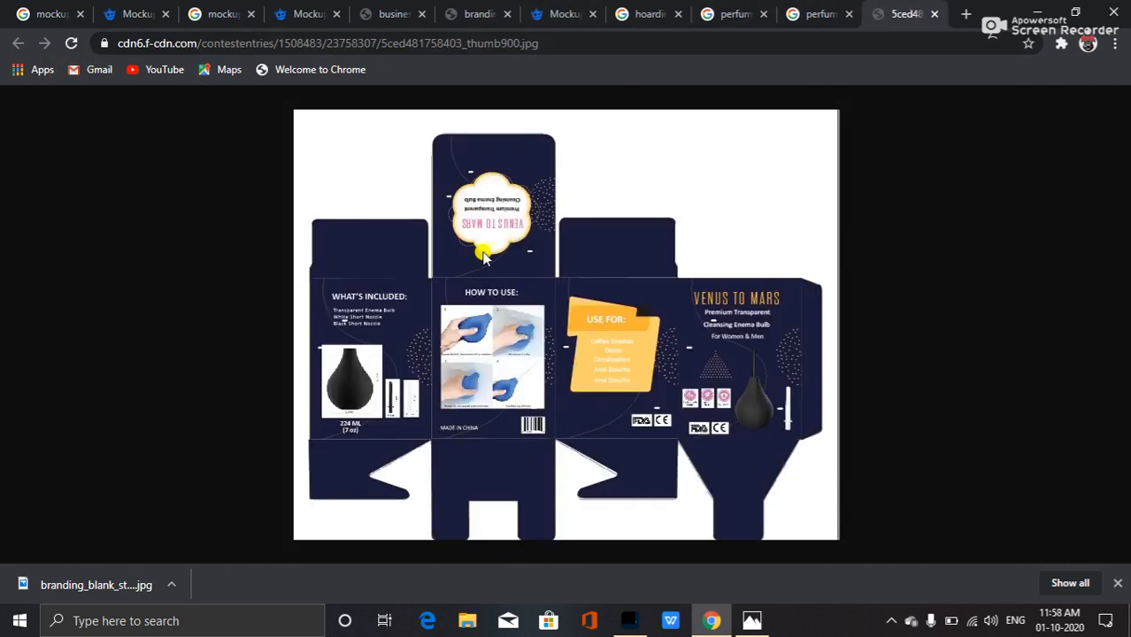